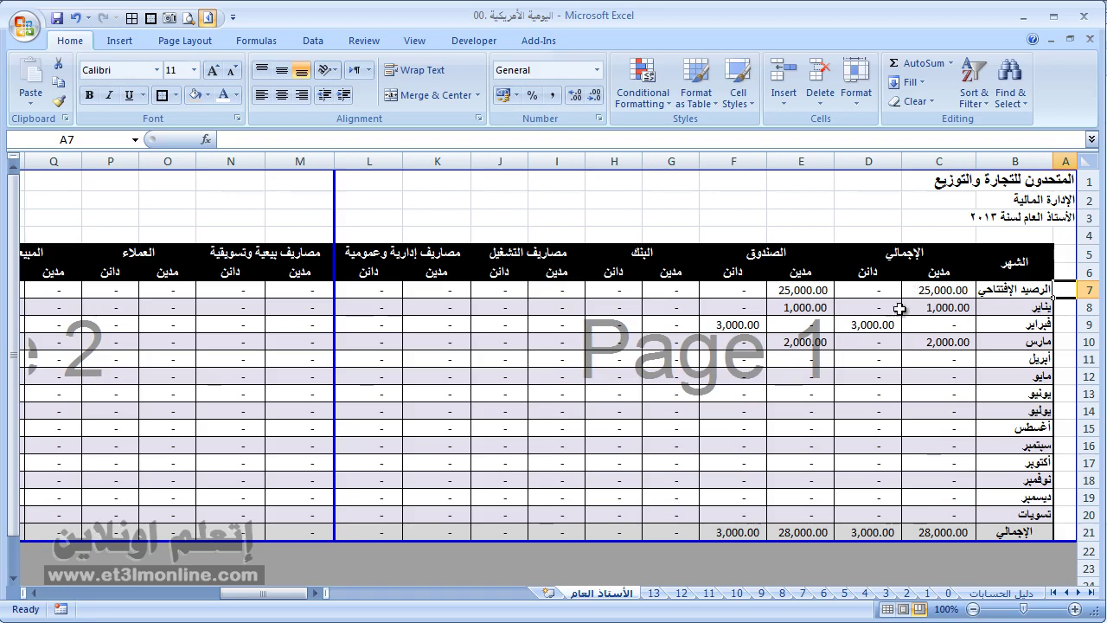
# Step: Review sheet 0 and the الأستاذ العام ledger, then insert the new blank worksheet Sheet16
pyautogui.click(952, 593)
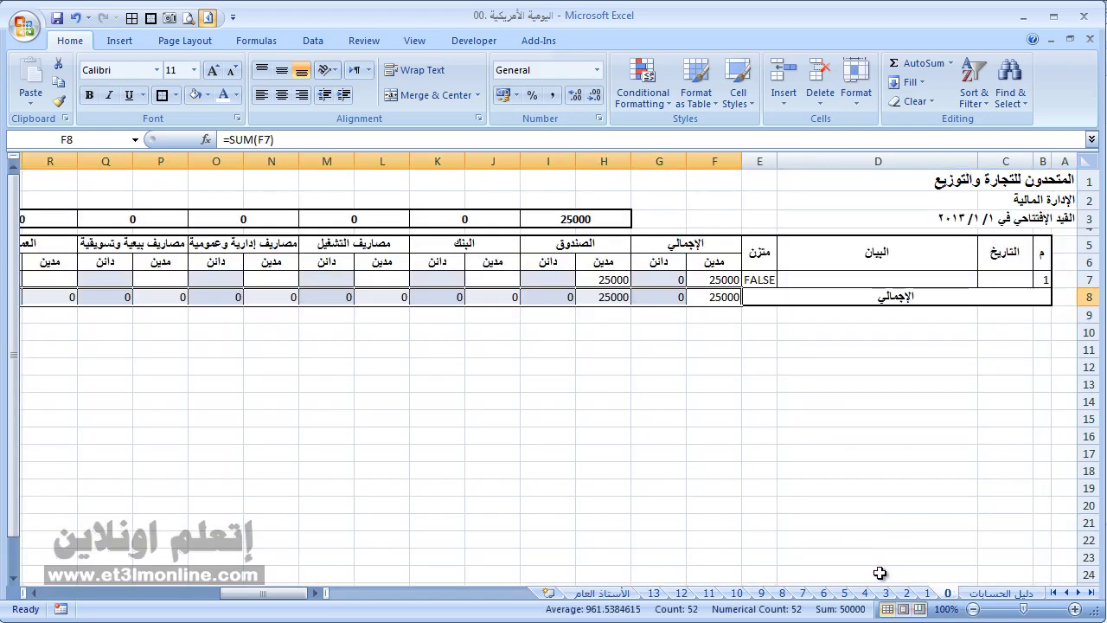
pyautogui.click(621, 593)
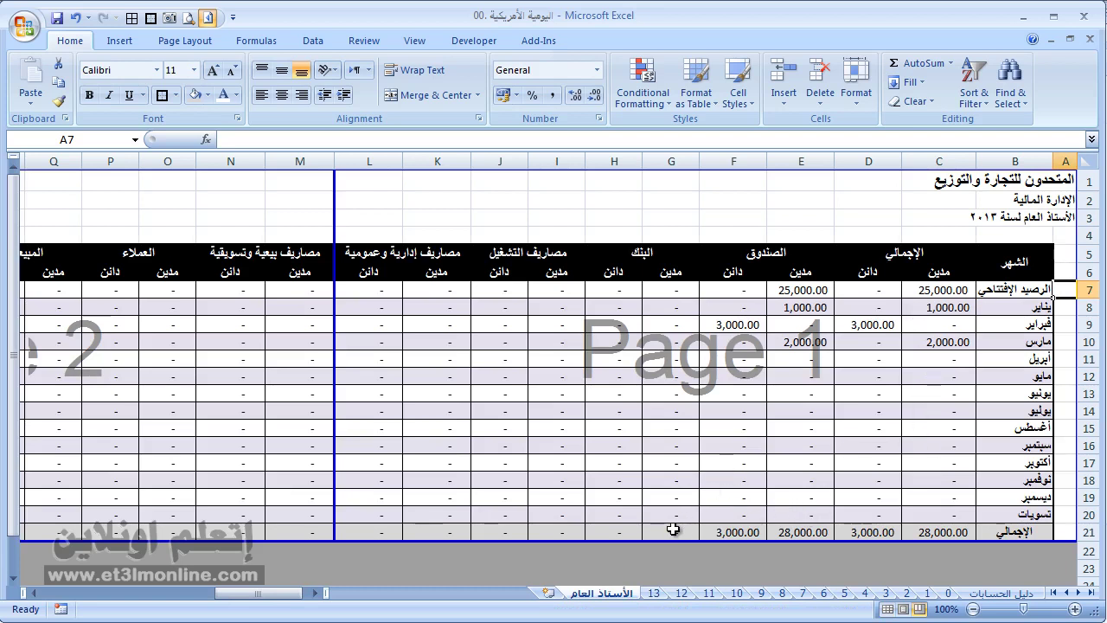
pyautogui.click(548, 593)
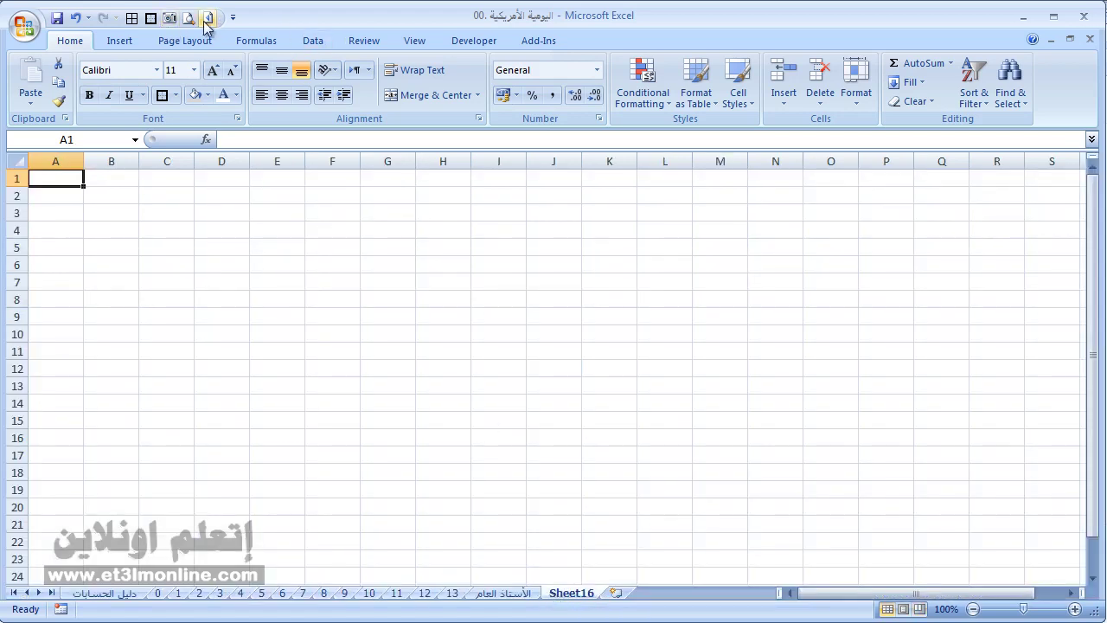
# Step: Make Sheet16 right-to-left and rename it ميزان المراجعة
pyautogui.click(205, 19)
pyautogui.doubleClick(542, 594)
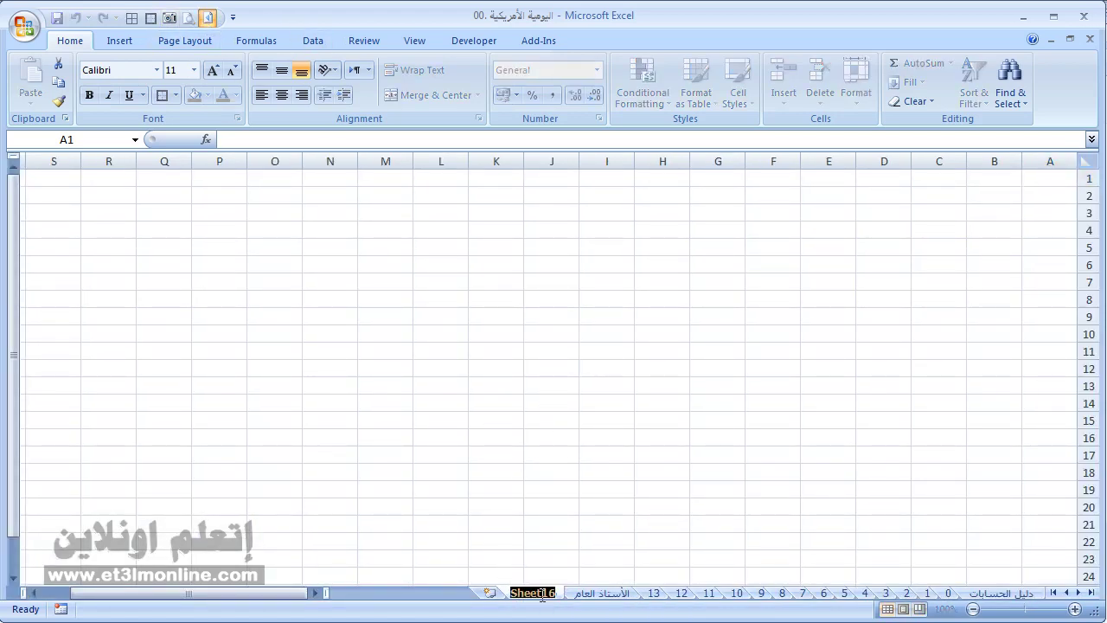
pyautogui.write('مي')
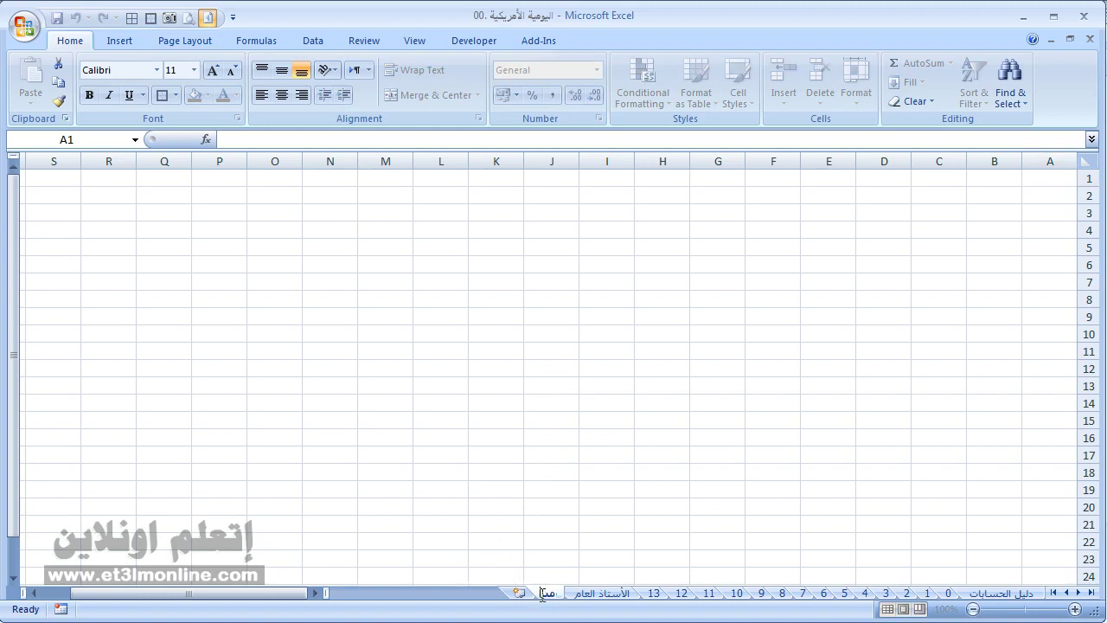
pyautogui.write('زان المراجع')
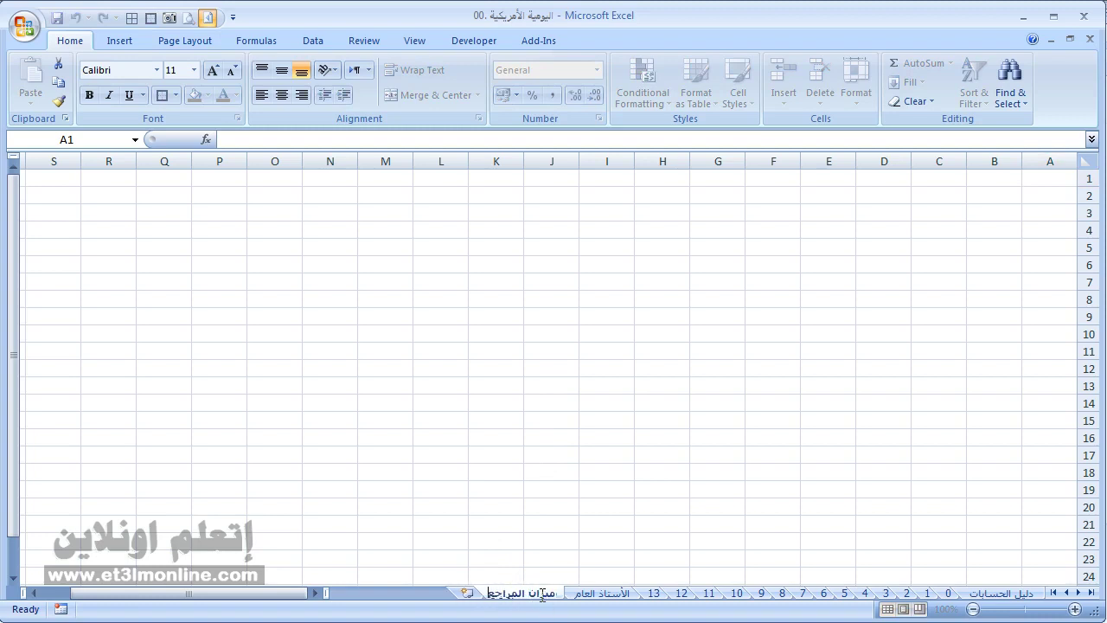
pyautogui.write('ة')
pyautogui.press('Return')
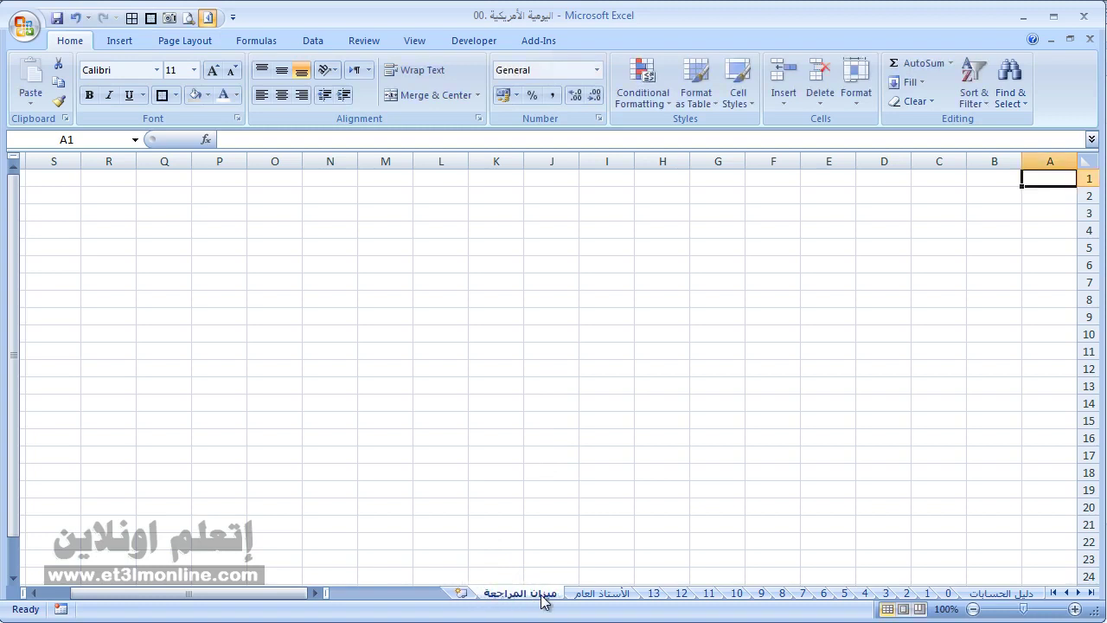
# Step: Copy the ledger's three title lines A1:A3 into A1:A3 of ميزان المراجعة
pyautogui.click(597, 593)
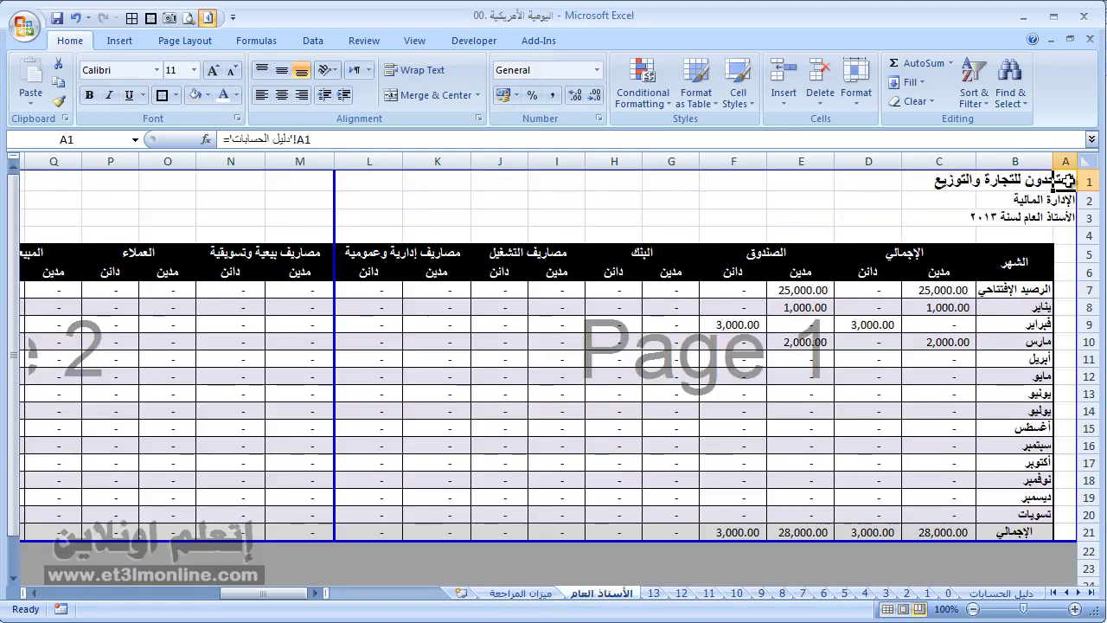
pyautogui.moveTo(1066, 180); pyautogui.dragTo(1066, 216)
pyautogui.hotkey('ctrl', 'c')
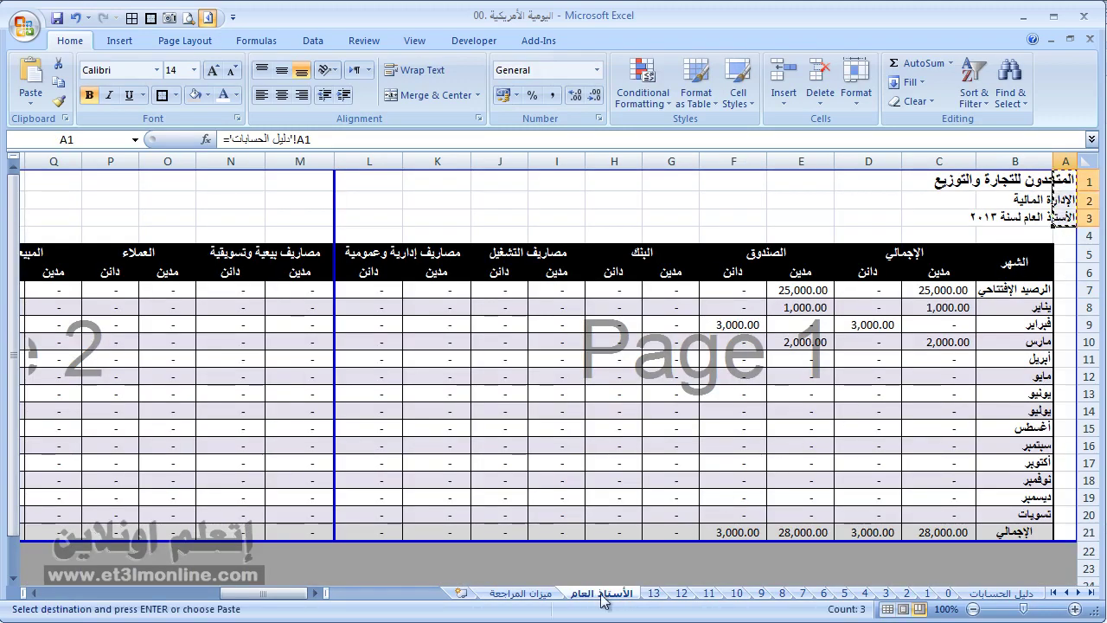
pyautogui.click(523, 593)
pyautogui.hotkey('ctrl', 'v')
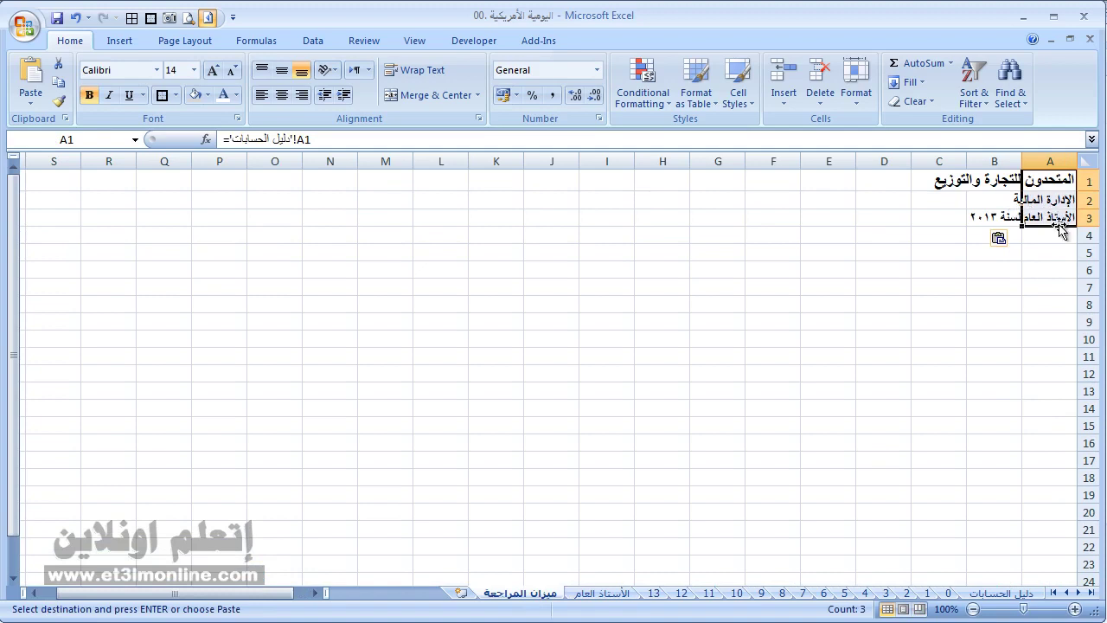
# Step: Change the A3 title to ميزان المراجعة and narrow column A
pyautogui.click(1053, 218)
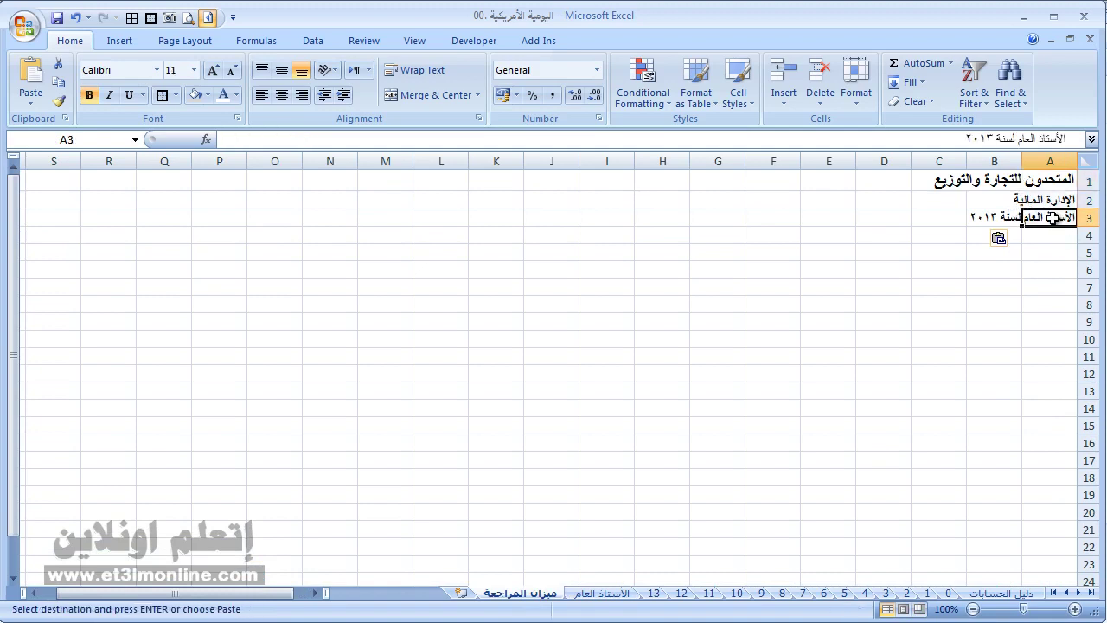
pyautogui.write('ميزان المراج')
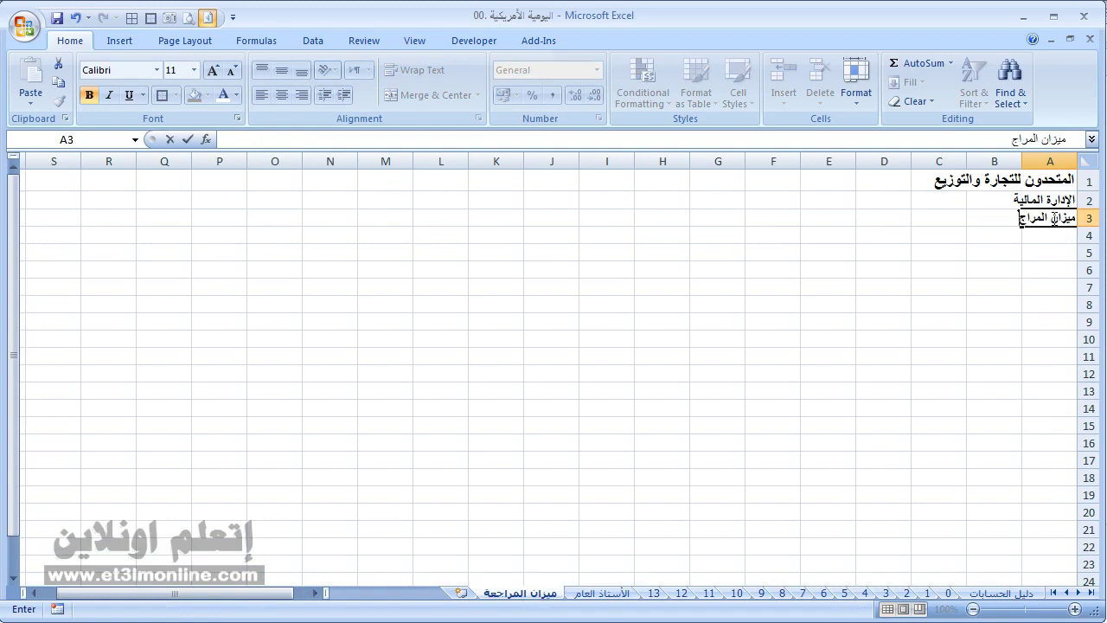
pyautogui.write('عة')
pyautogui.hotkey('ctrl', 'Return')
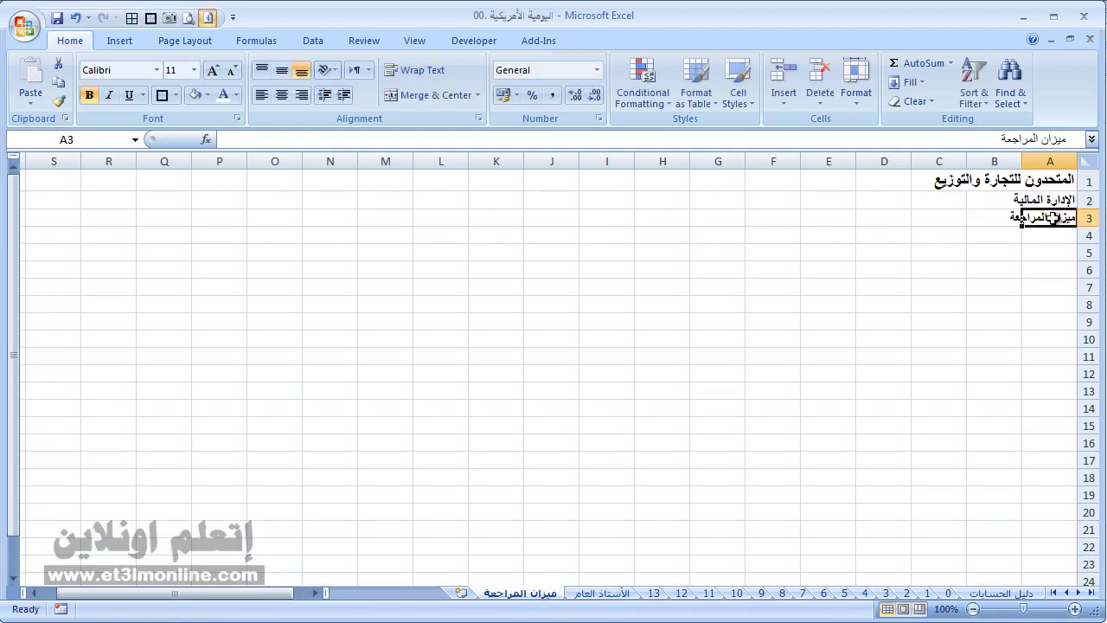
pyautogui.moveTo(1021, 161); pyautogui.dragTo(1049, 161)
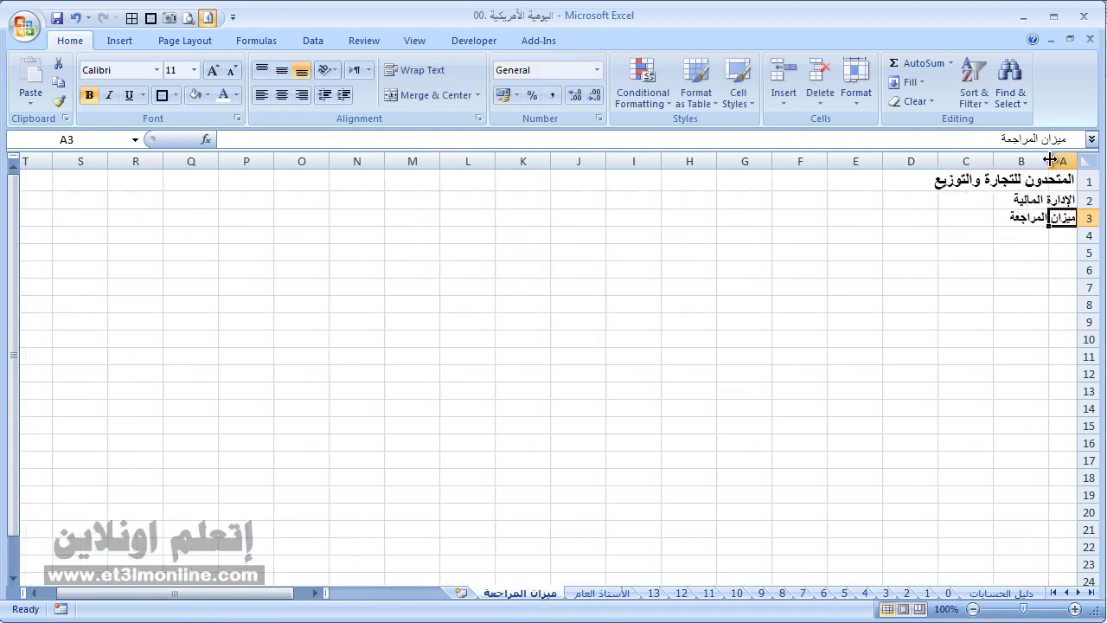
pyautogui.click(1014, 255)
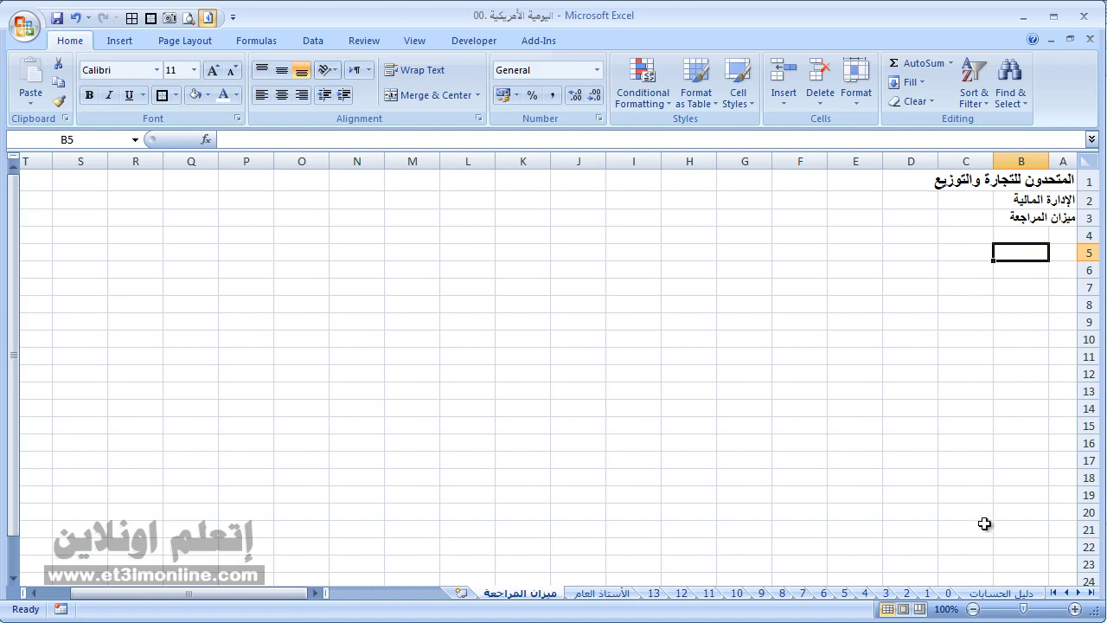
# Step: Paste-link the 25 account names from دليل الحسابات C6:C30 into B5 of the trial balance
pyautogui.click(1013, 593)
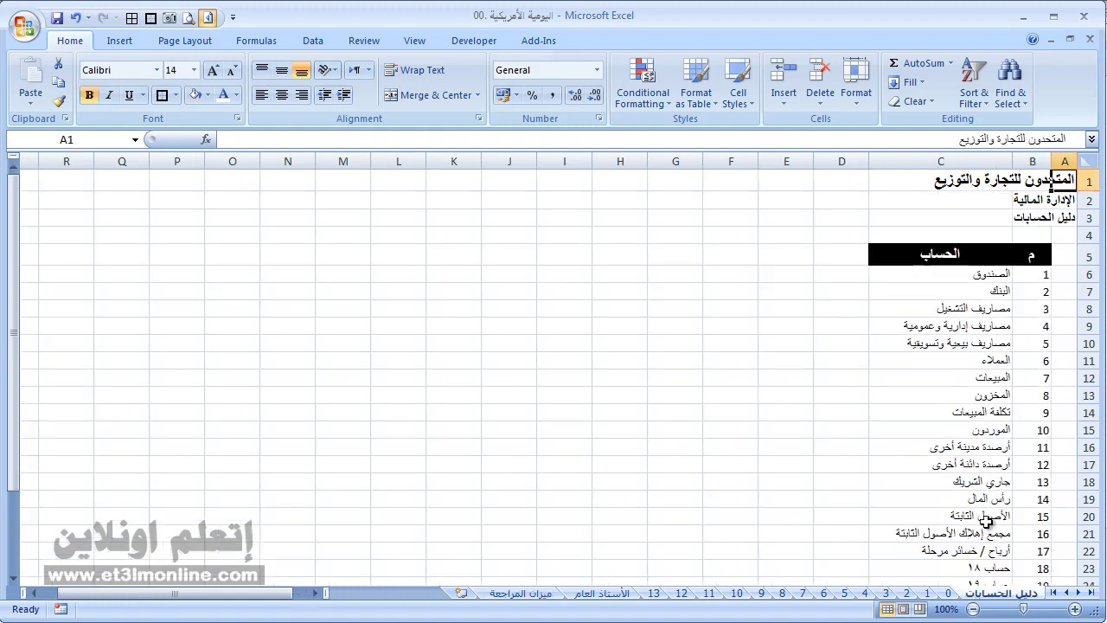
pyautogui.click(974, 275)
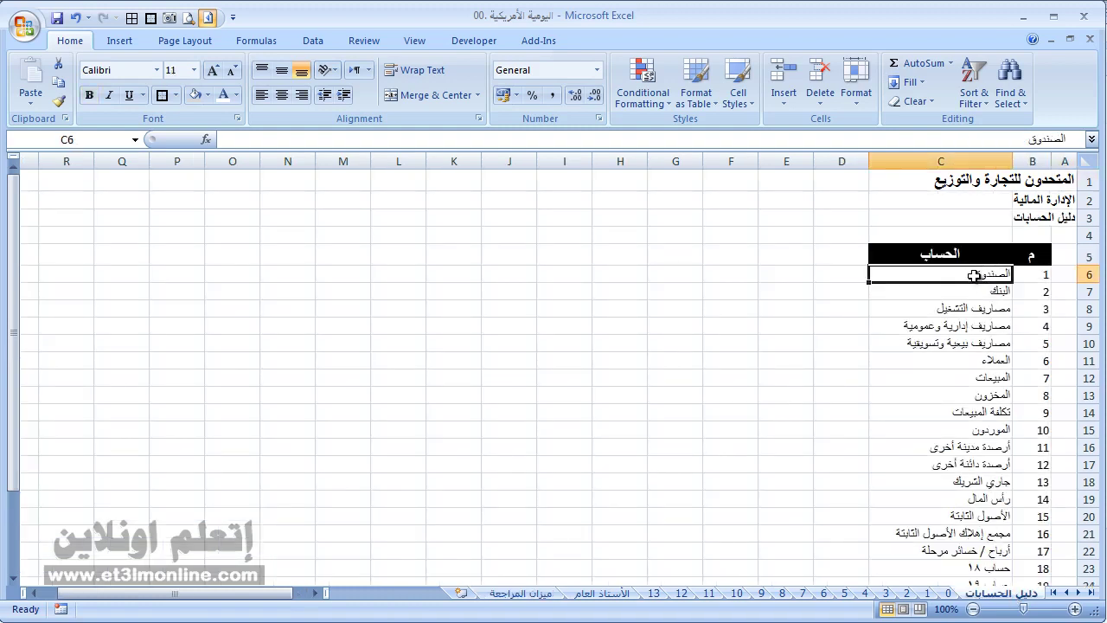
pyautogui.hotkey('ctrl', 'shift', 'Down')
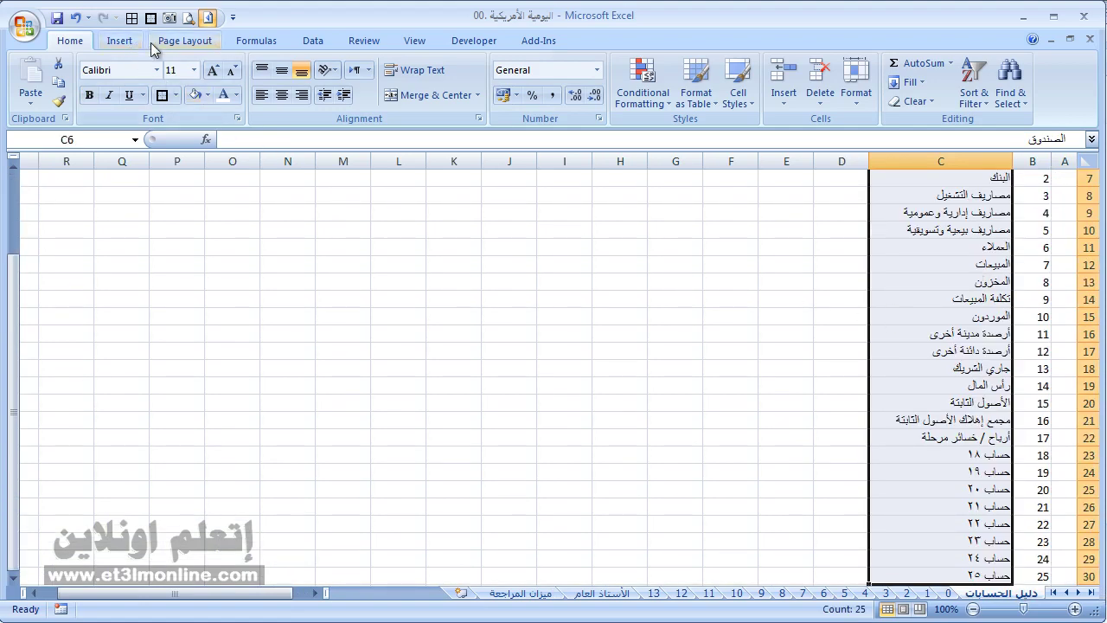
pyautogui.click(58, 82)
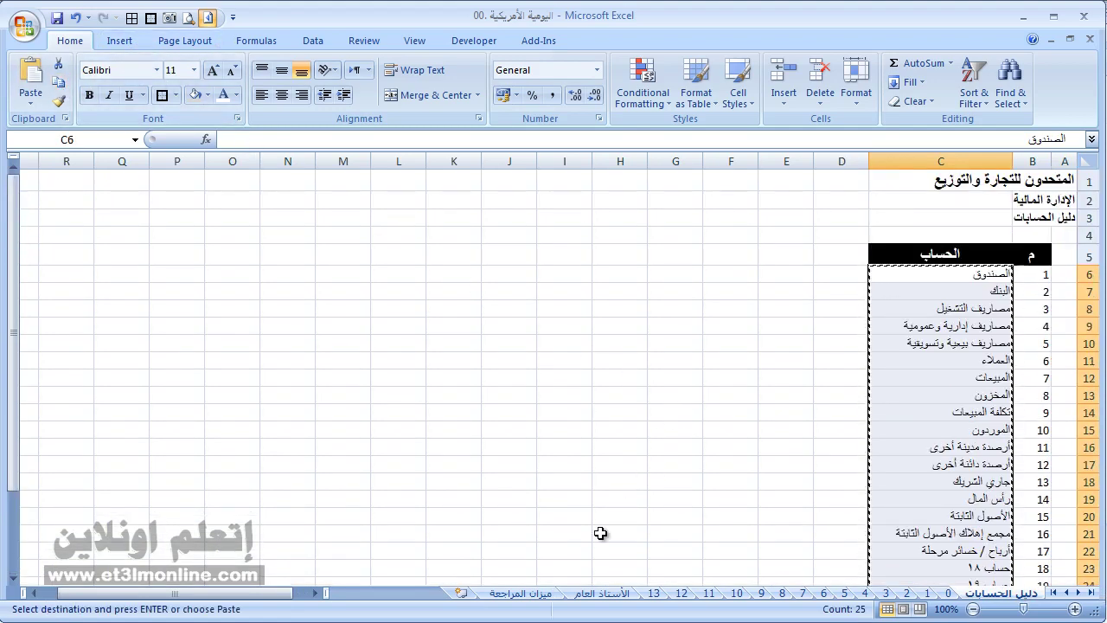
pyautogui.click(529, 595)
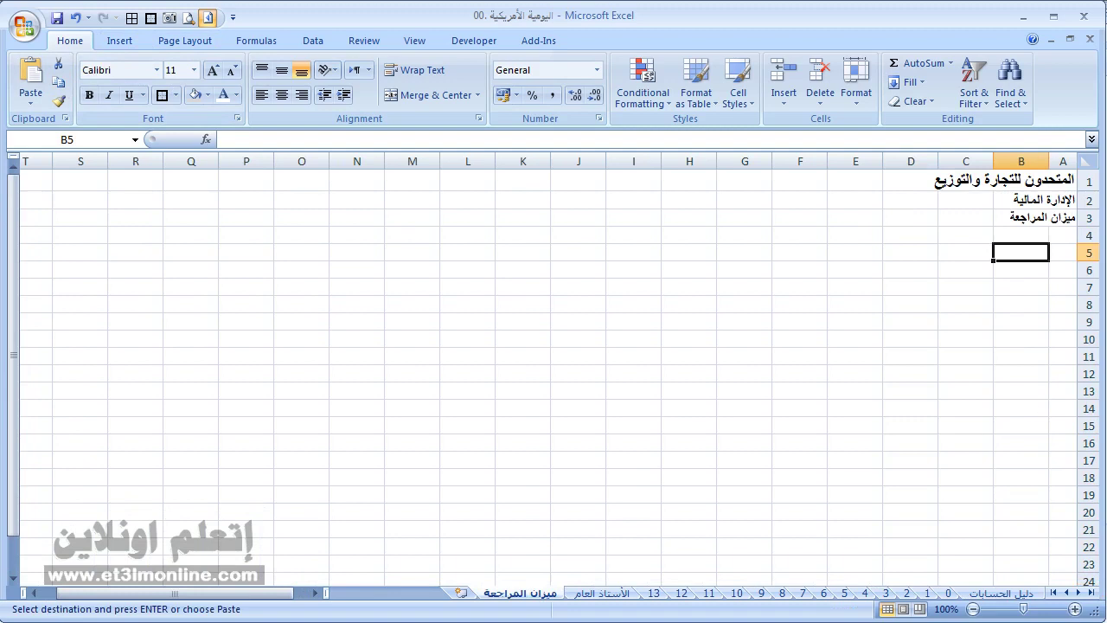
pyautogui.click(30, 102)
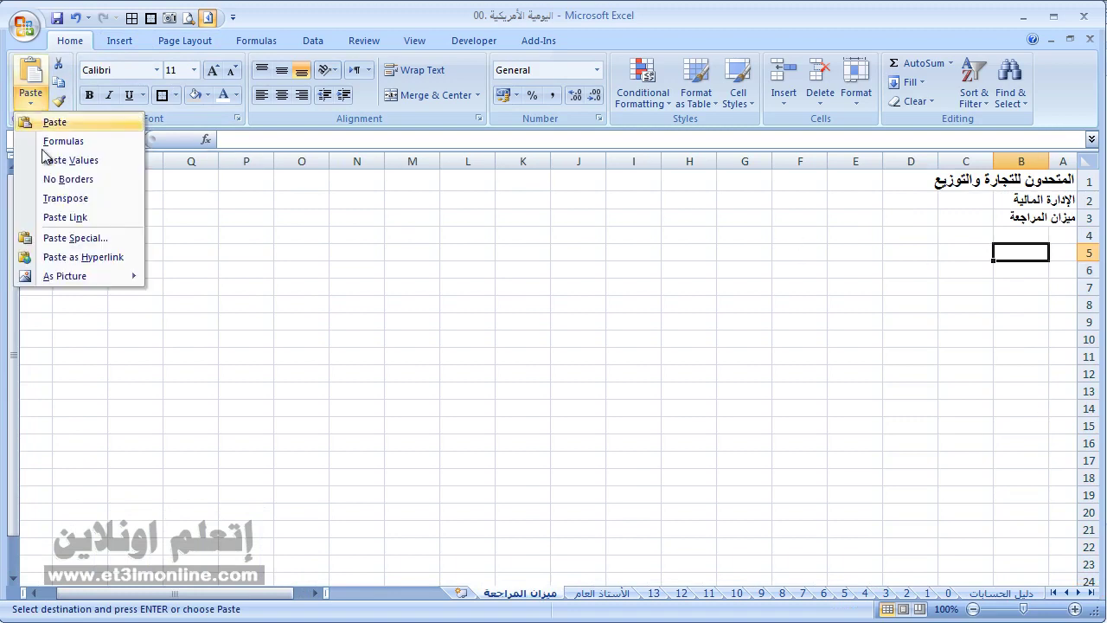
pyautogui.click(79, 217)
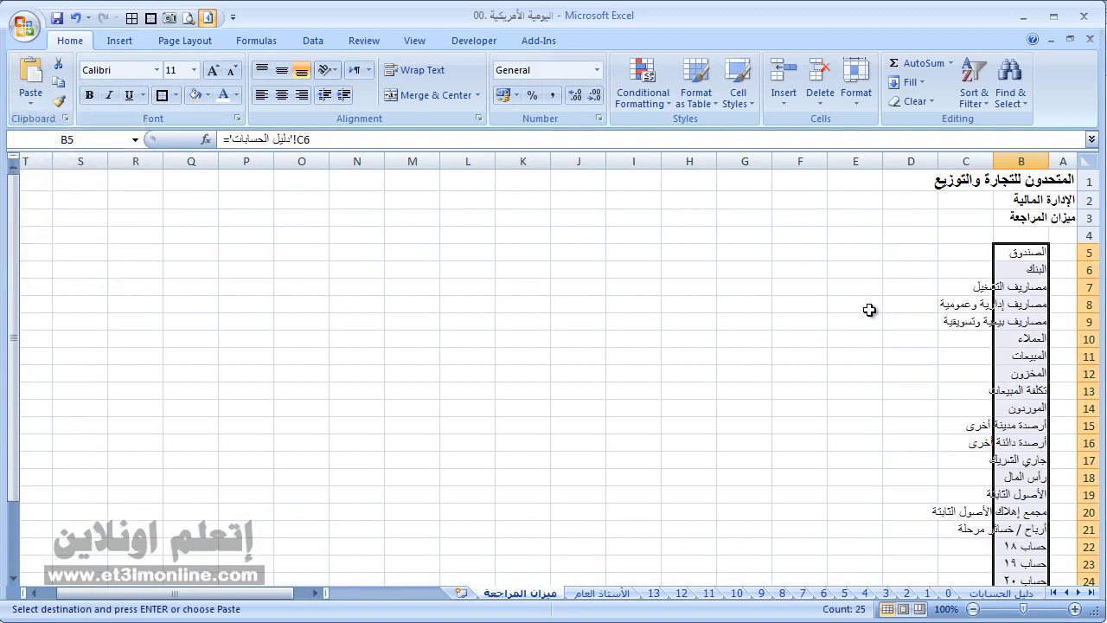
# Step: Insert two blank rows at row 5 above the account names
pyautogui.click(1037, 253)
pyautogui.rightClick(1085, 255)
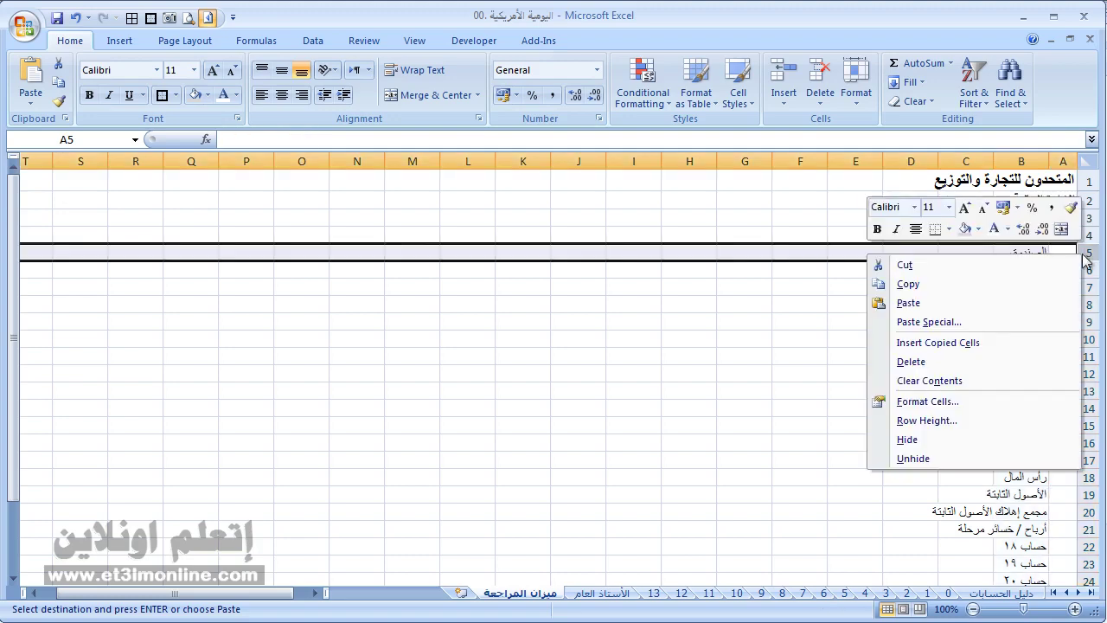
pyautogui.click(992, 340)
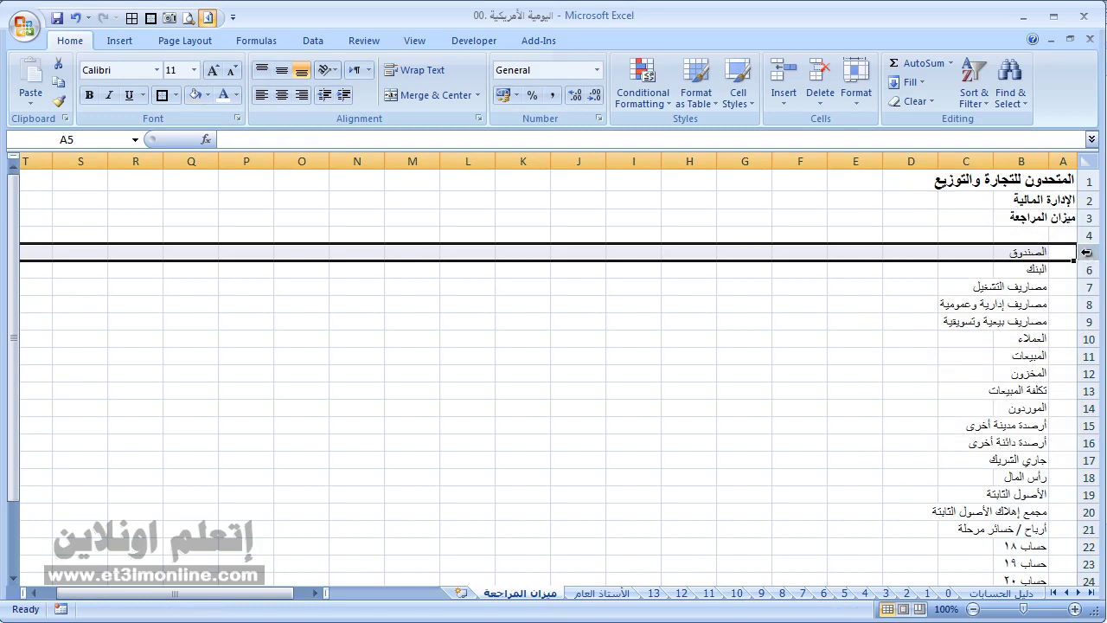
pyautogui.rightClick(1086, 252)
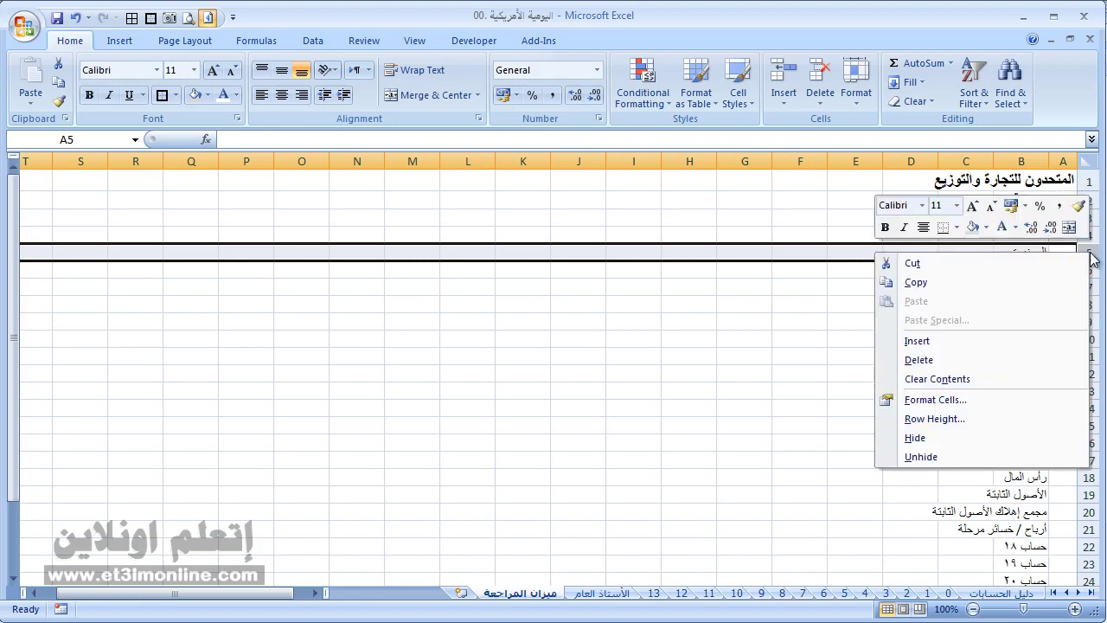
pyautogui.click(951, 341)
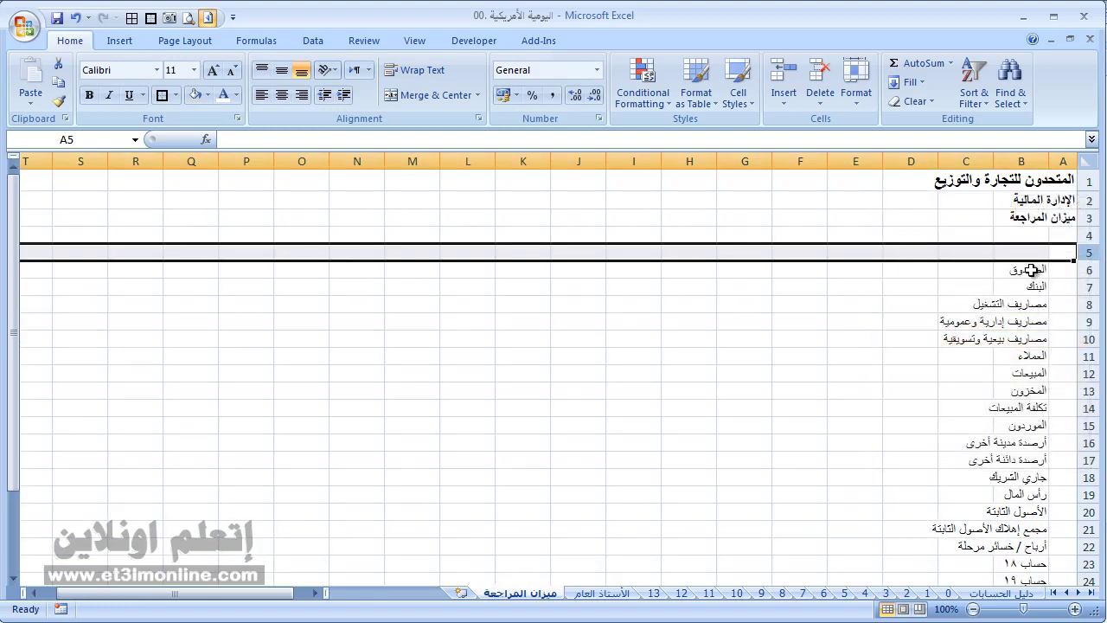
pyautogui.rightClick(1084, 253)
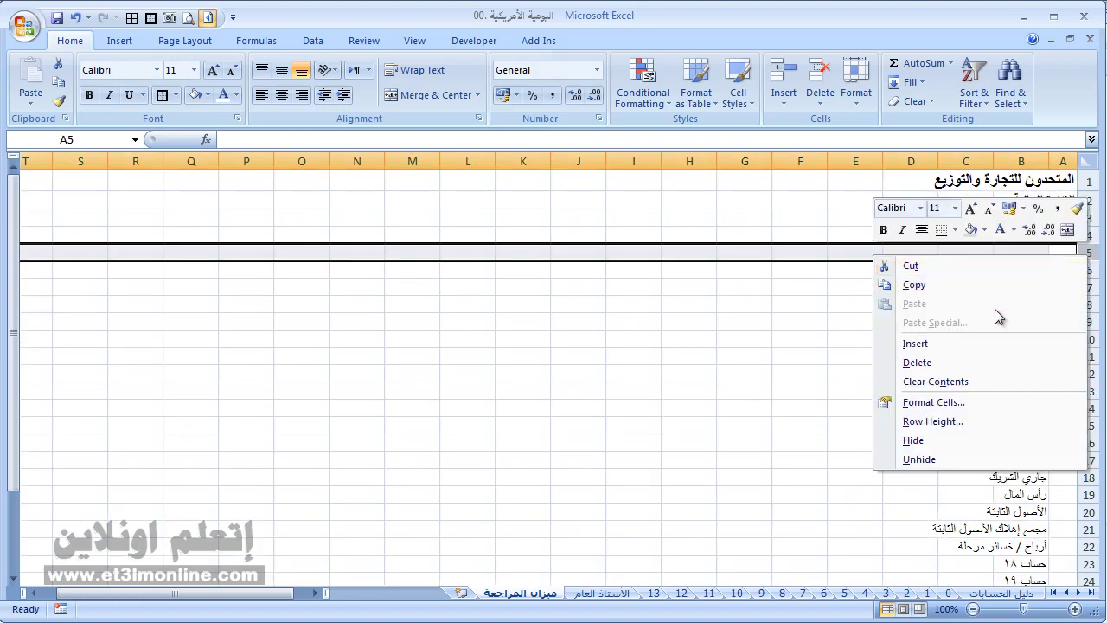
pyautogui.click(945, 343)
pyautogui.click(1023, 250)
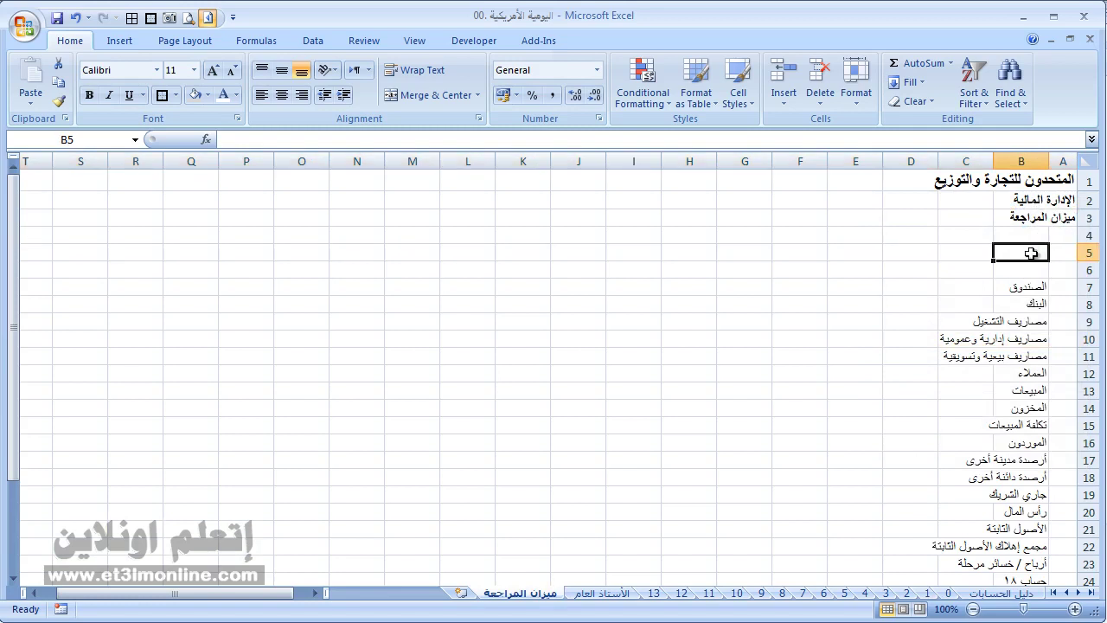
# Step: Merge B5:B6 as a vertically centred الحساب heading and autofit column B
pyautogui.moveTo(1031, 252); pyautogui.dragTo(1029, 270)
pyautogui.click(430, 94)
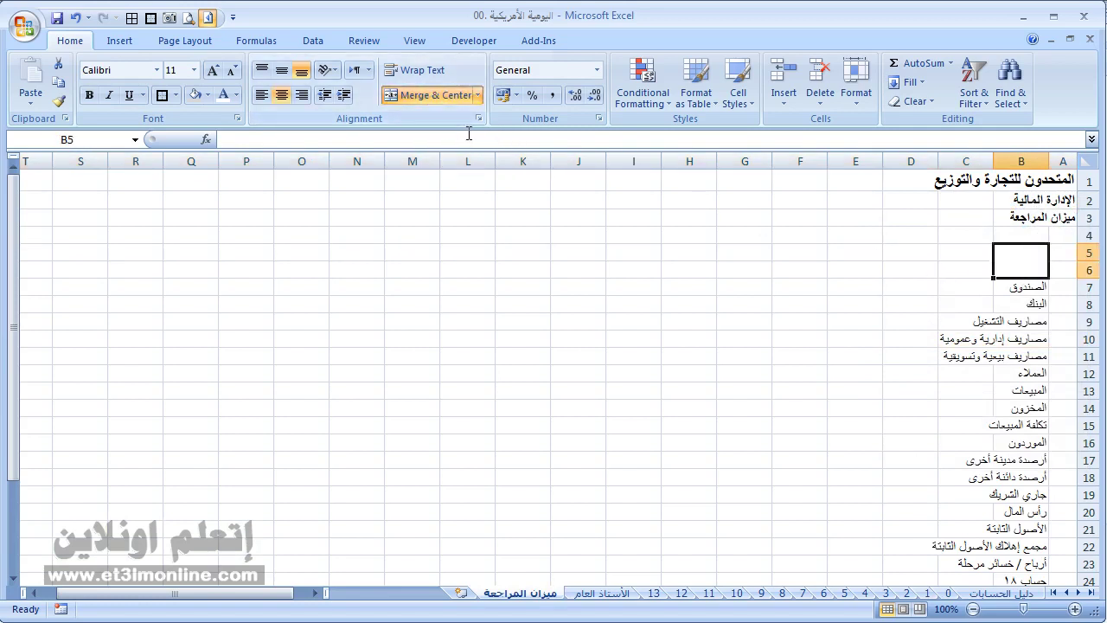
pyautogui.write('الحساب')
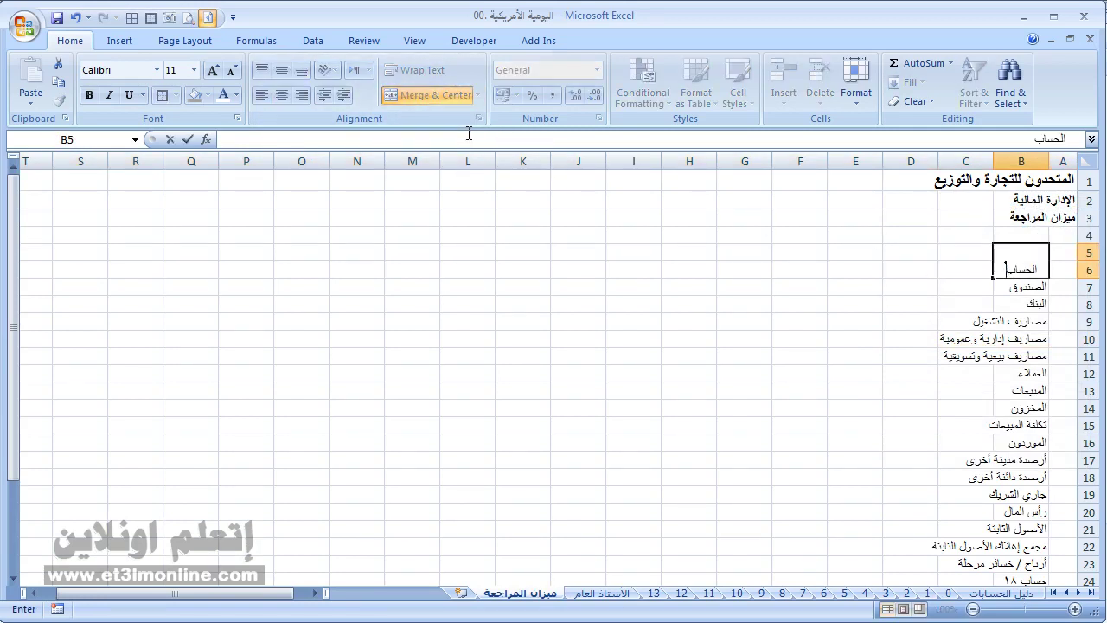
pyautogui.hotkey('ctrl', 'Return')
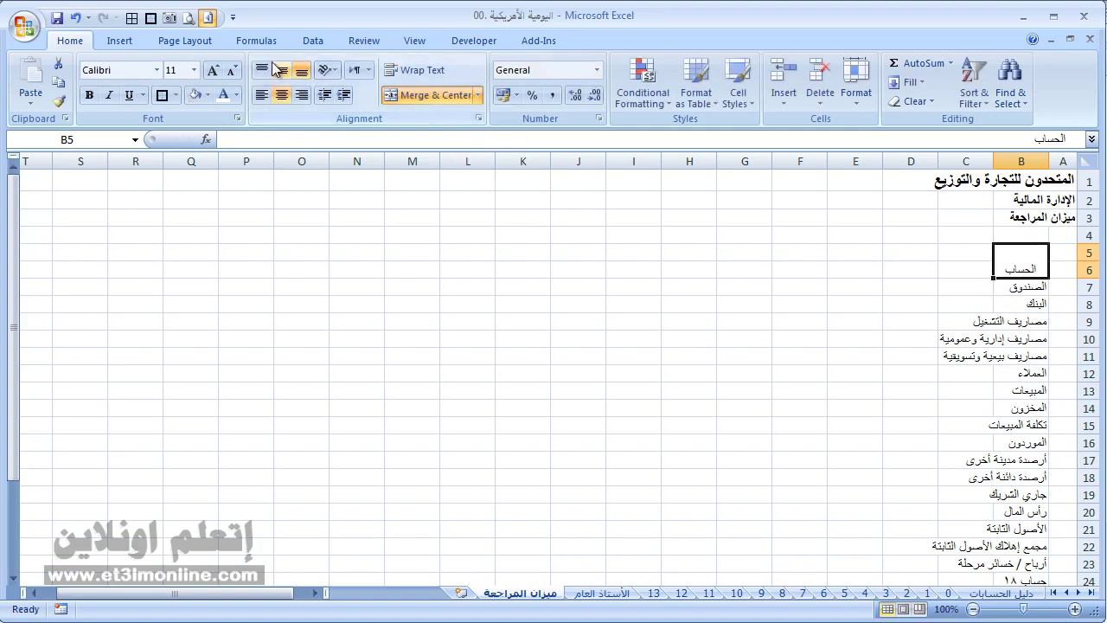
pyautogui.click(282, 70)
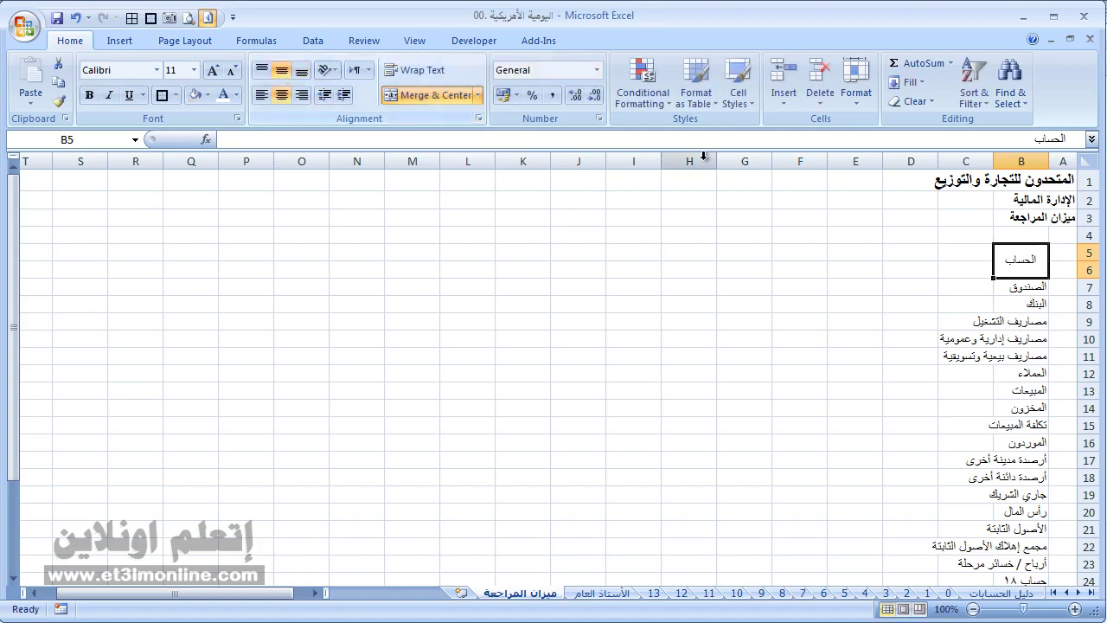
pyautogui.doubleClick(992, 161)
# Step: Enter الأرصدة الإفتتاحية in C5 with مدين and دائن beneath in C6:D6
pyautogui.click(889, 250)
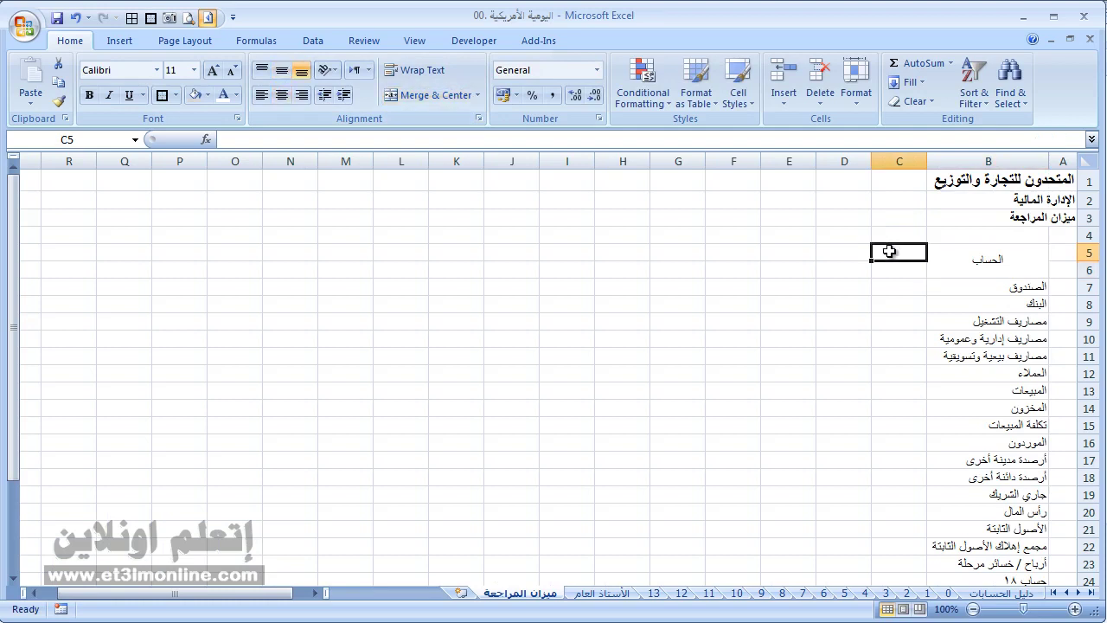
pyautogui.write('الأرصدة الإفتتاحية')
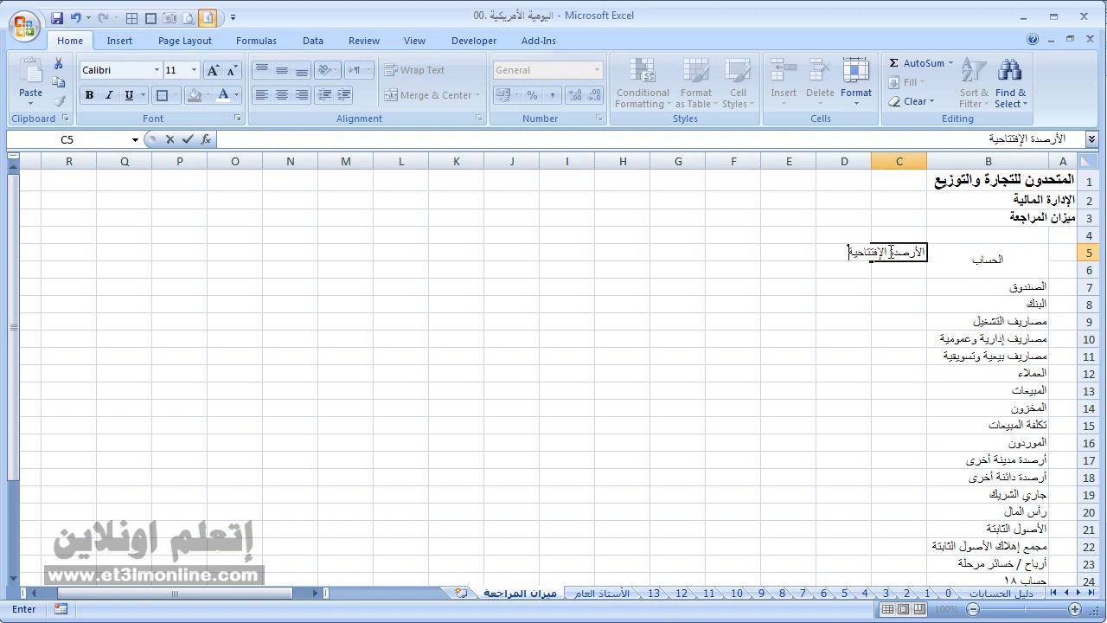
pyautogui.press('Return')
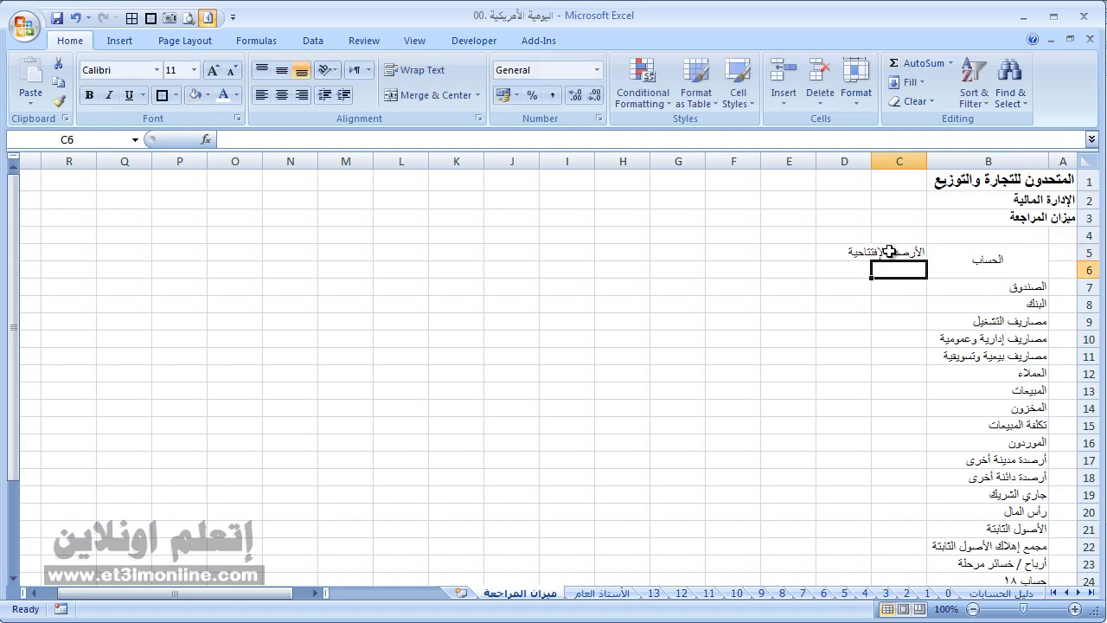
pyautogui.write('مدين')
pyautogui.press('Tab')
pyautogui.write('د')
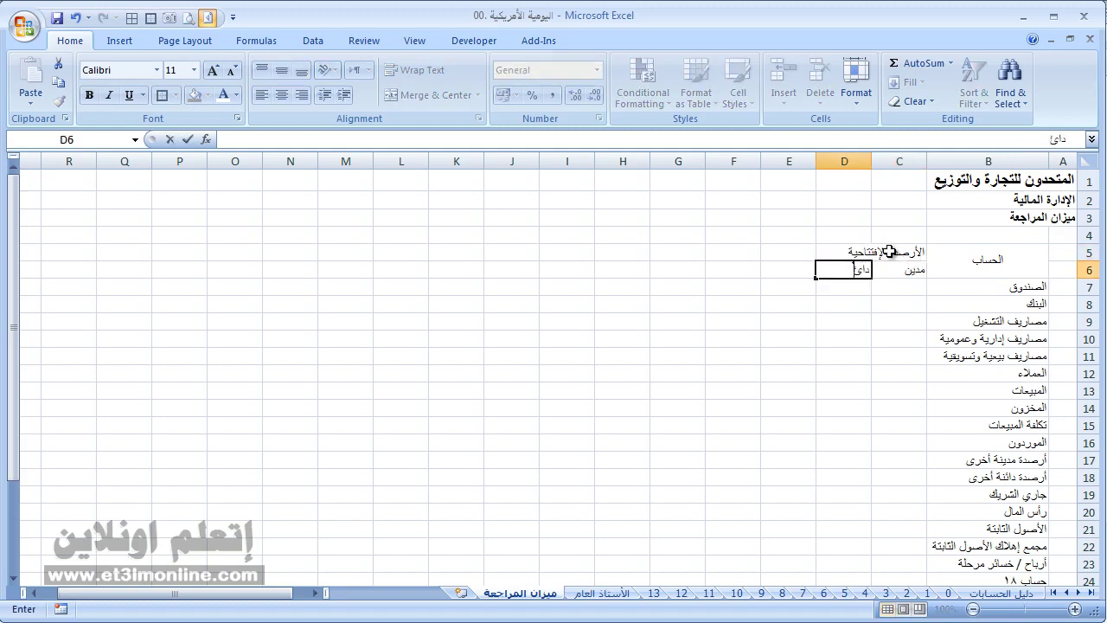
pyautogui.hotkey('ctrl', 'Return')
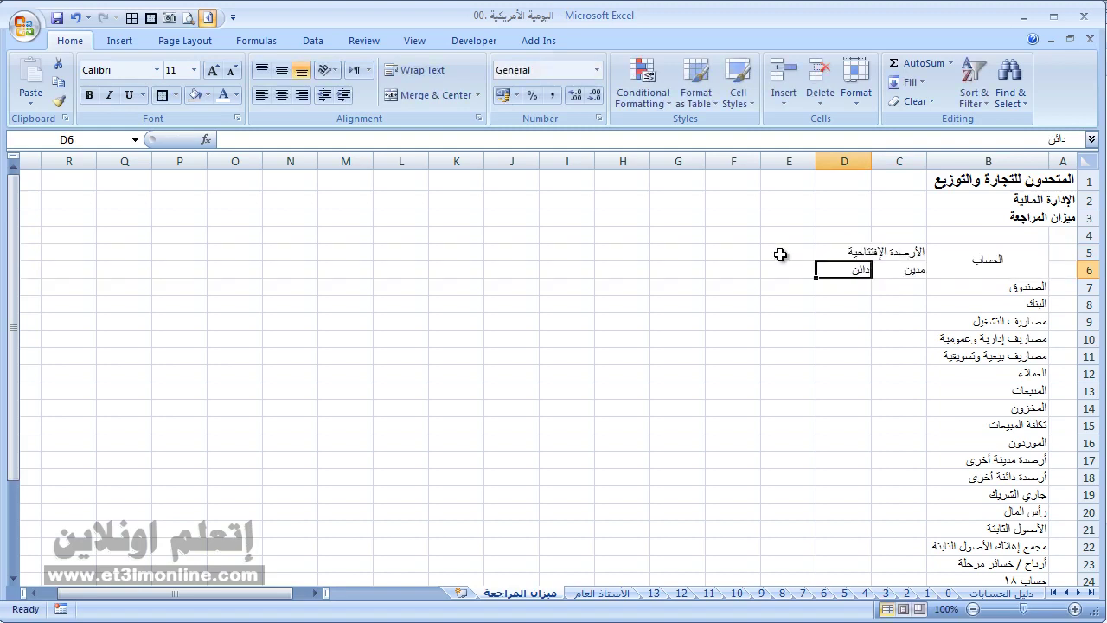
# Step: Merge E5:F5 and enter the الحركات heading
pyautogui.moveTo(875, 251); pyautogui.dragTo(877, 266)
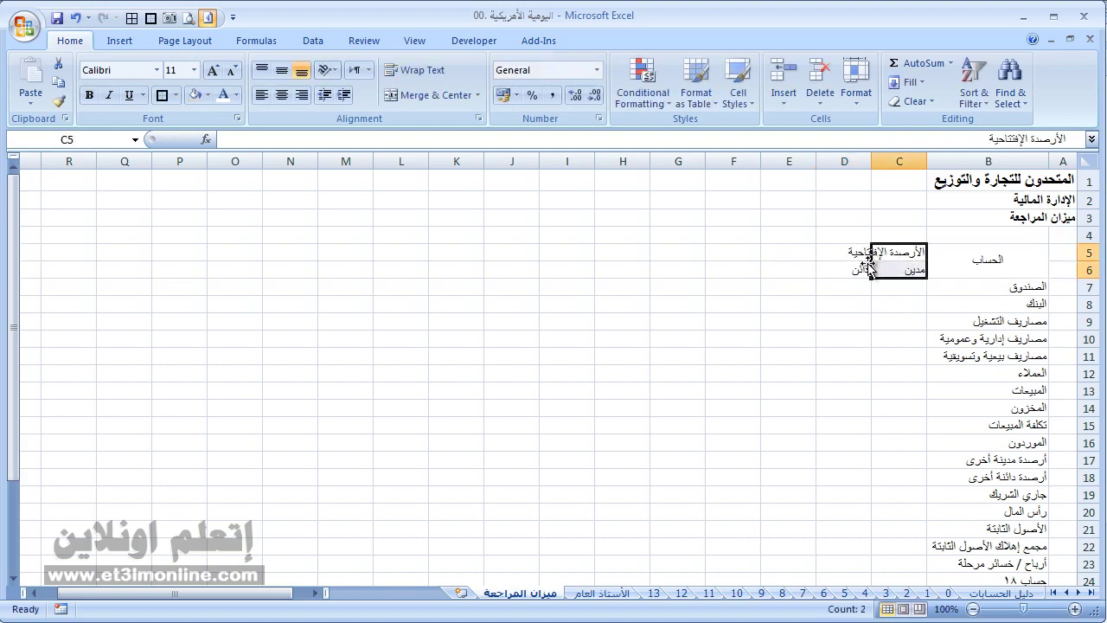
pyautogui.moveTo(813, 251); pyautogui.dragTo(711, 252)
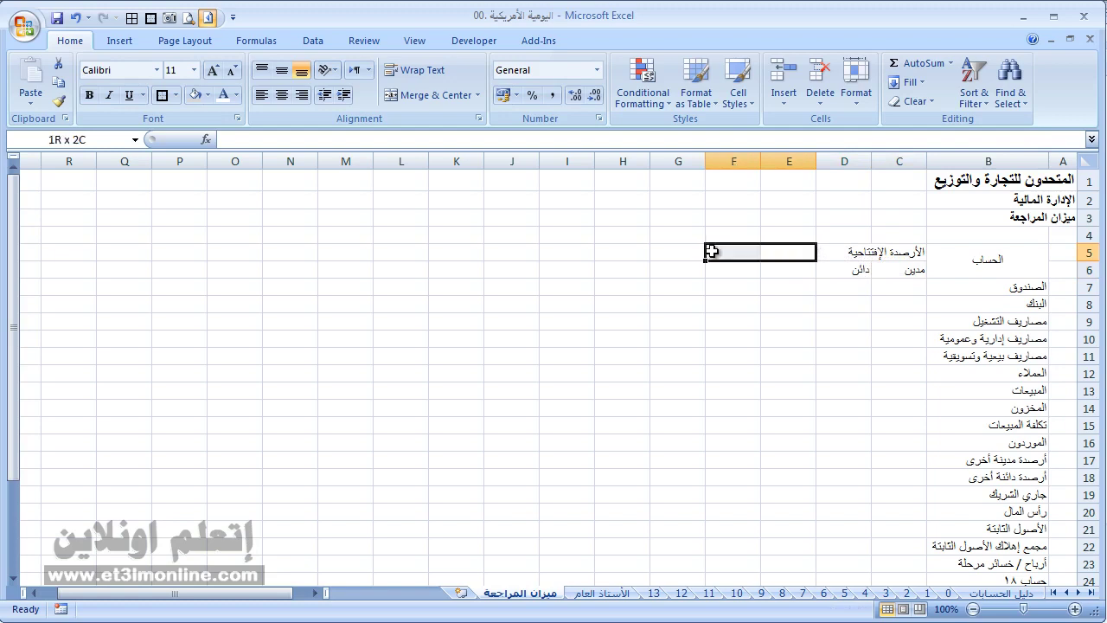
pyautogui.click(451, 103)
pyautogui.write('الحر')
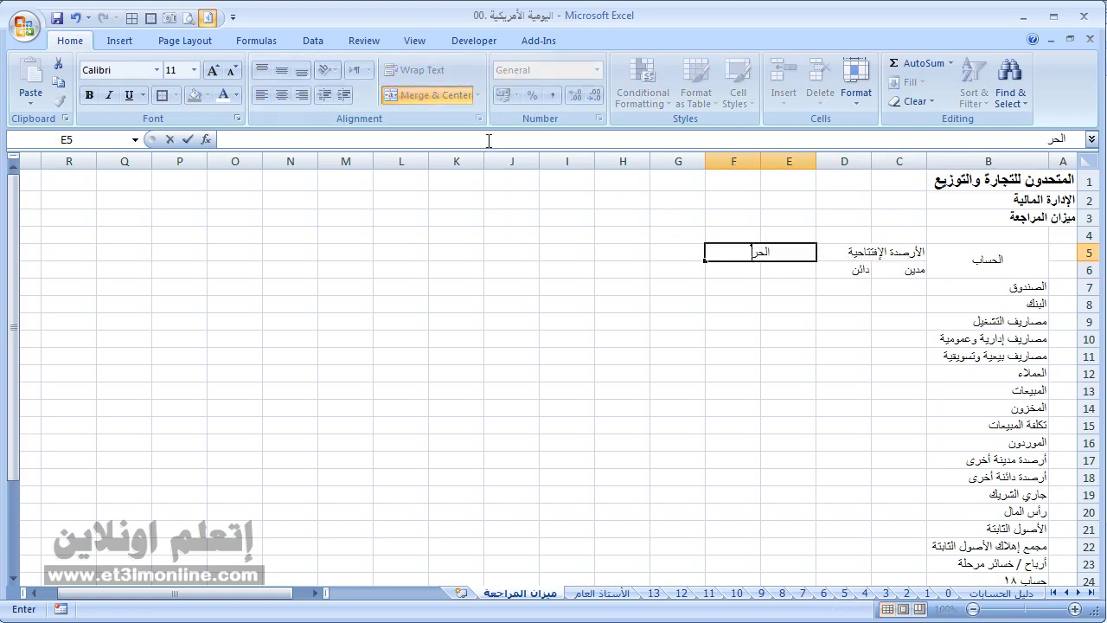
pyautogui.write('كات')
pyautogui.hotkey('ctrl', 'Return')
# Step: Copy the مدين/دائن labels under the movements and closing balance columns
pyautogui.press('Down')
pyautogui.press('Right')
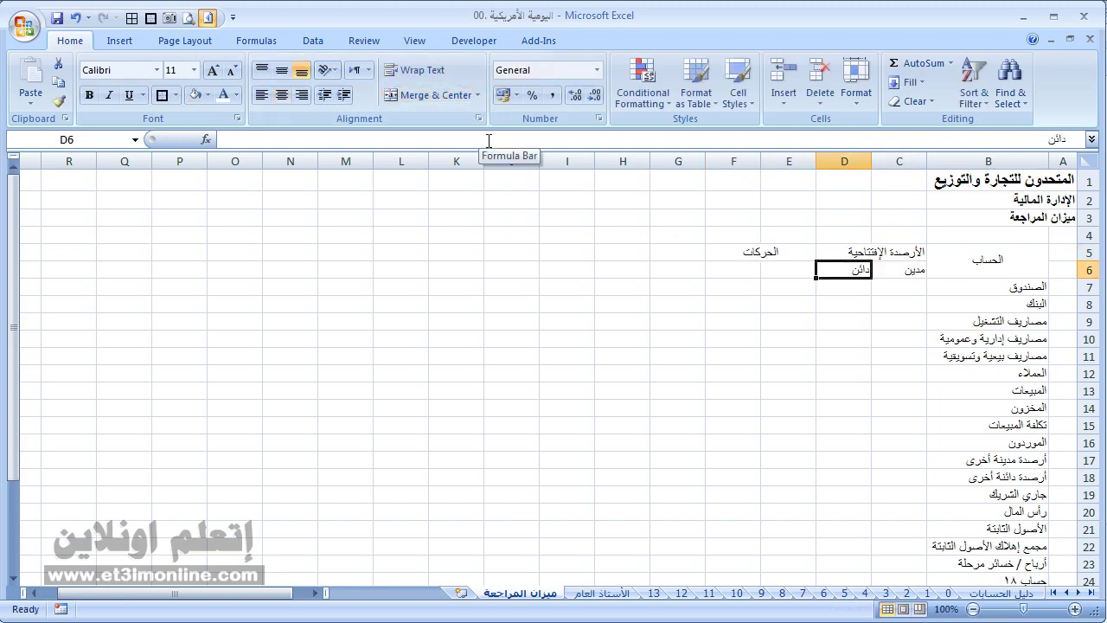
pyautogui.hotkey('shift', 'Right')
pyautogui.hotkey('ctrl', 'c')
pyautogui.press('Left')
pyautogui.hotkey('ctrl', 'v')
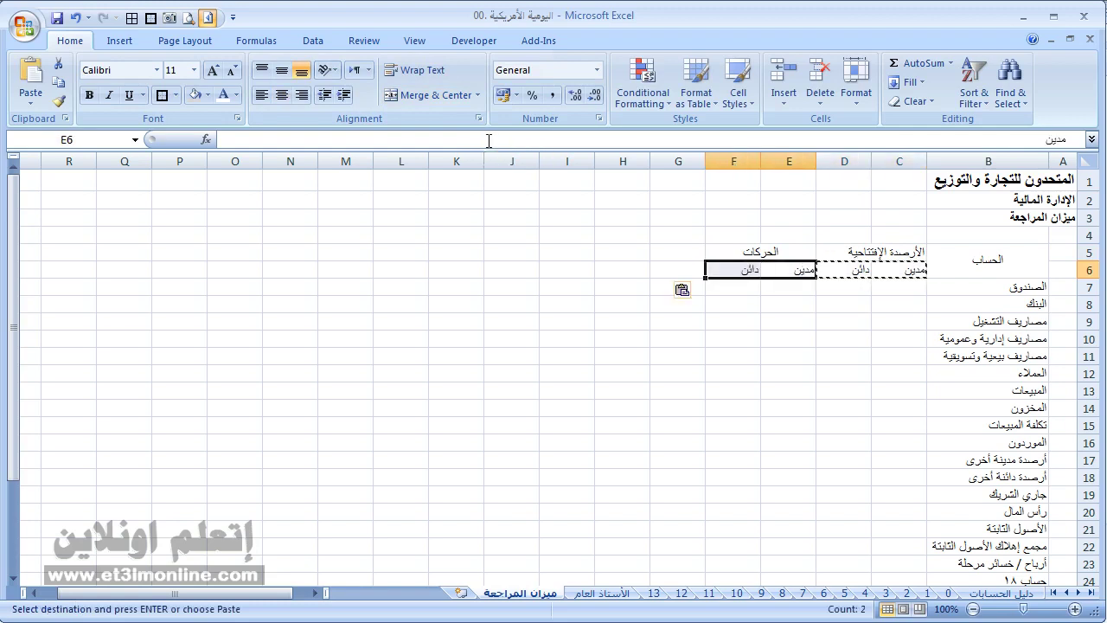
pyautogui.press('Left')
pyautogui.press('Left')
pyautogui.hotkey('ctrl', 'v')
pyautogui.press('Up')
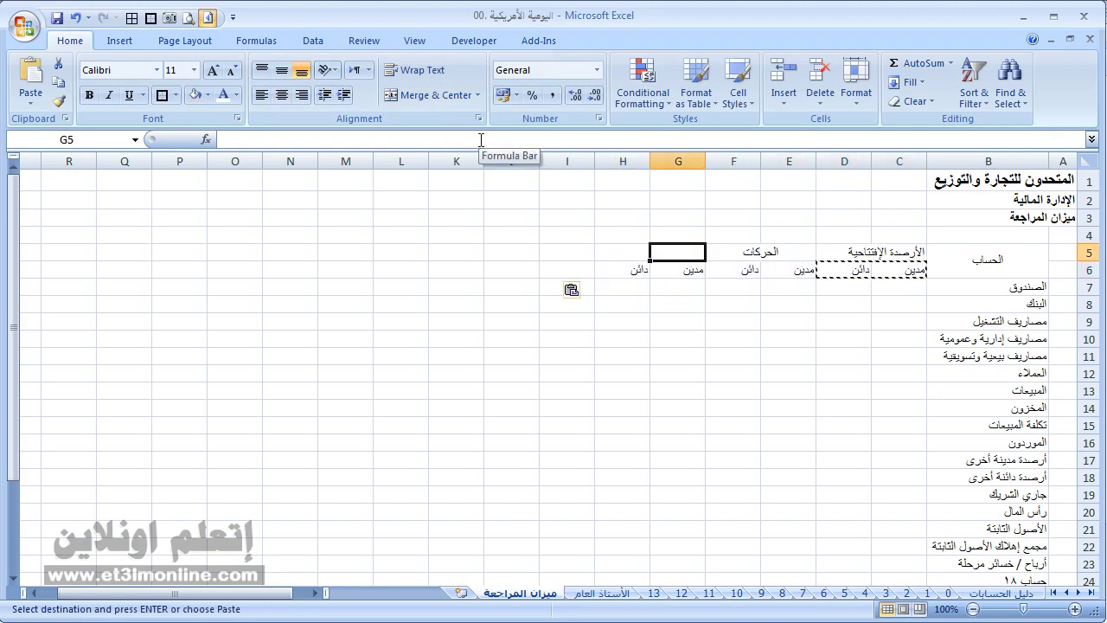
# Step: Merge G5:H5 and enter the الأرصدة الختامية heading
pyautogui.keyDown('shift'); pyautogui.click(613, 242); pyautogui.keyUp('shift')
pyautogui.hotkey('shift', 'Down')
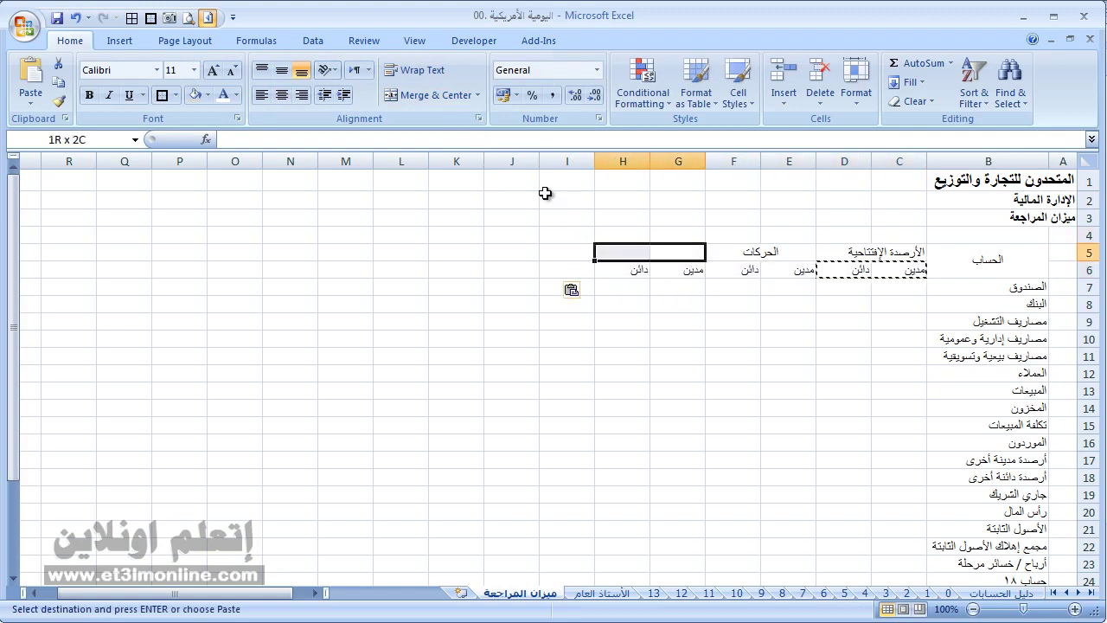
pyautogui.click(427, 96)
pyautogui.write('الأ')
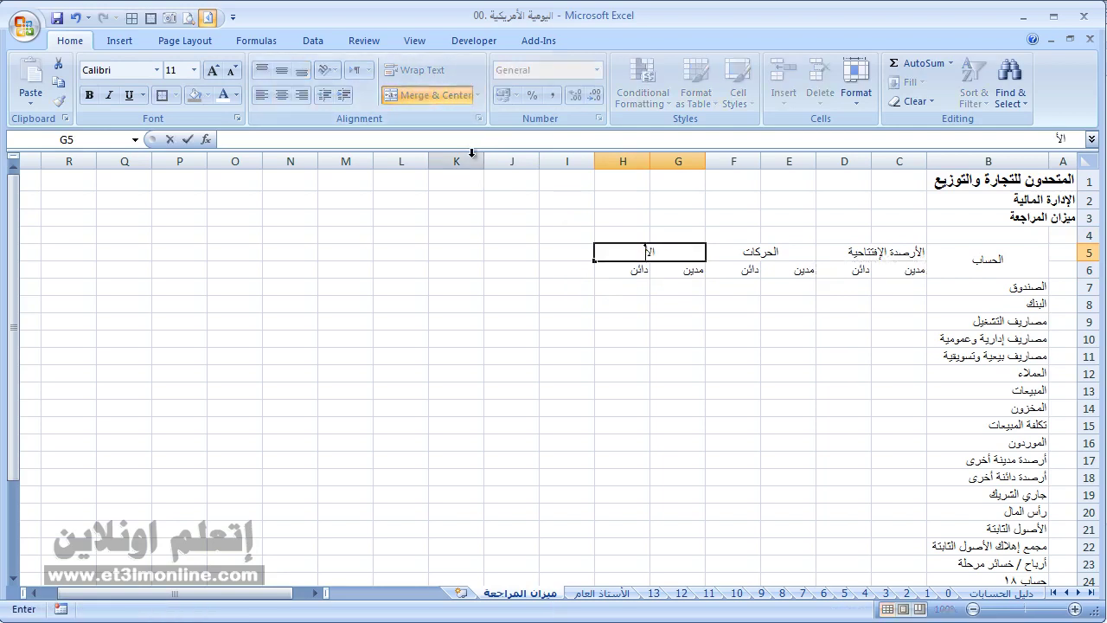
pyautogui.write('رصدة الخ')
pyautogui.write('تامية')
pyautogui.hotkey('ctrl', 'Return')
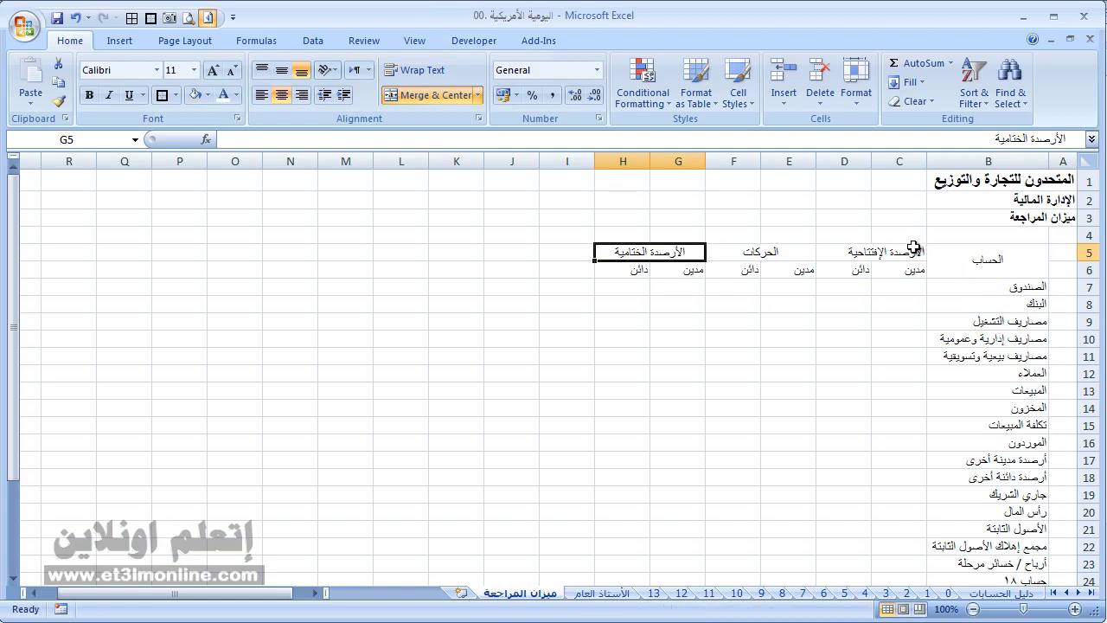
# Step: Centre all headings in C5:H6 and merge C5:D5 over the opening balances
pyautogui.moveTo(914, 251); pyautogui.dragTo(623, 270)
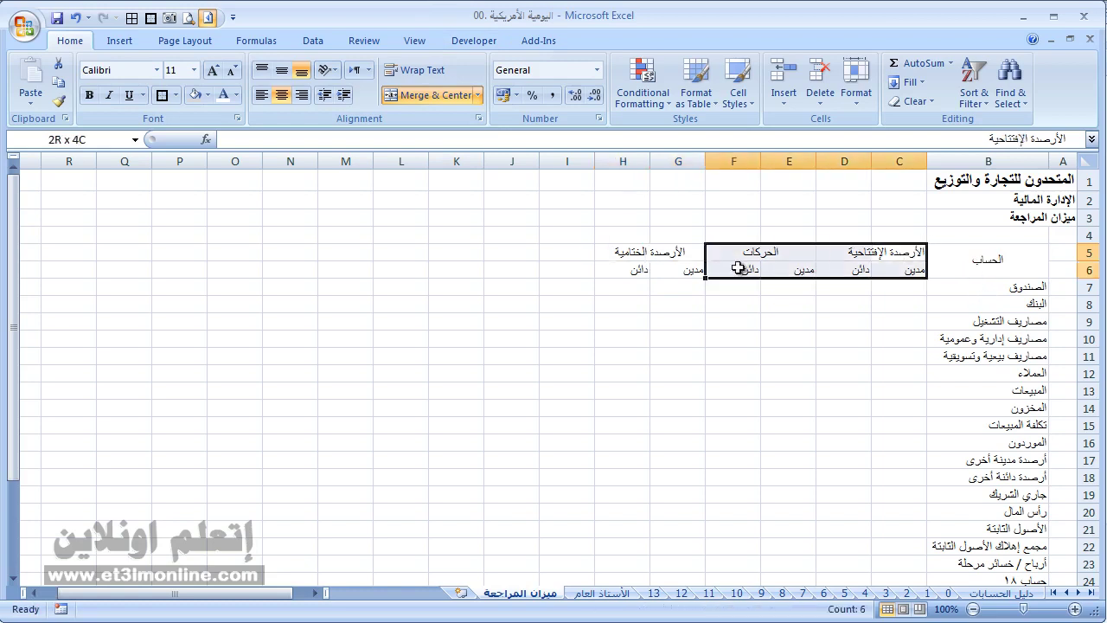
pyautogui.click(281, 94)
pyautogui.click(733, 339)
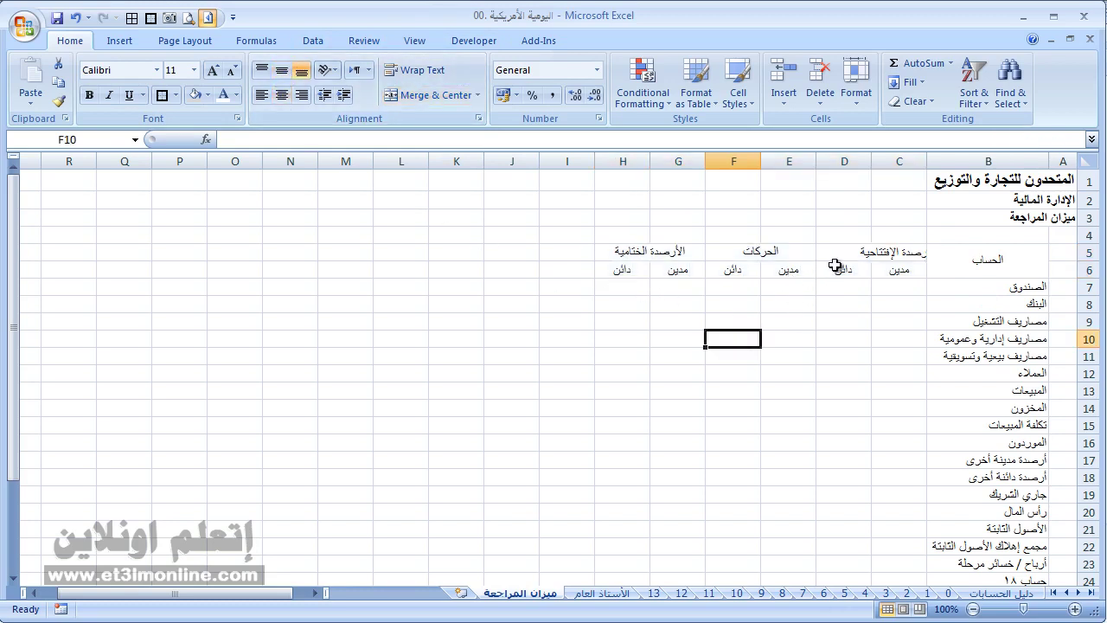
pyautogui.moveTo(895, 251); pyautogui.dragTo(844, 251)
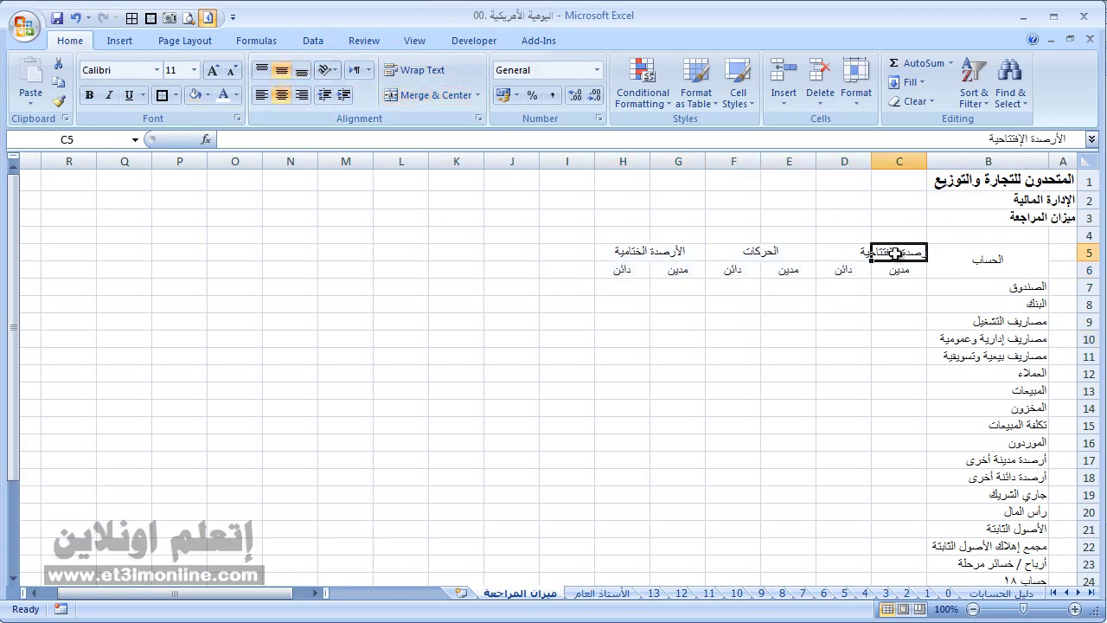
pyautogui.click(424, 96)
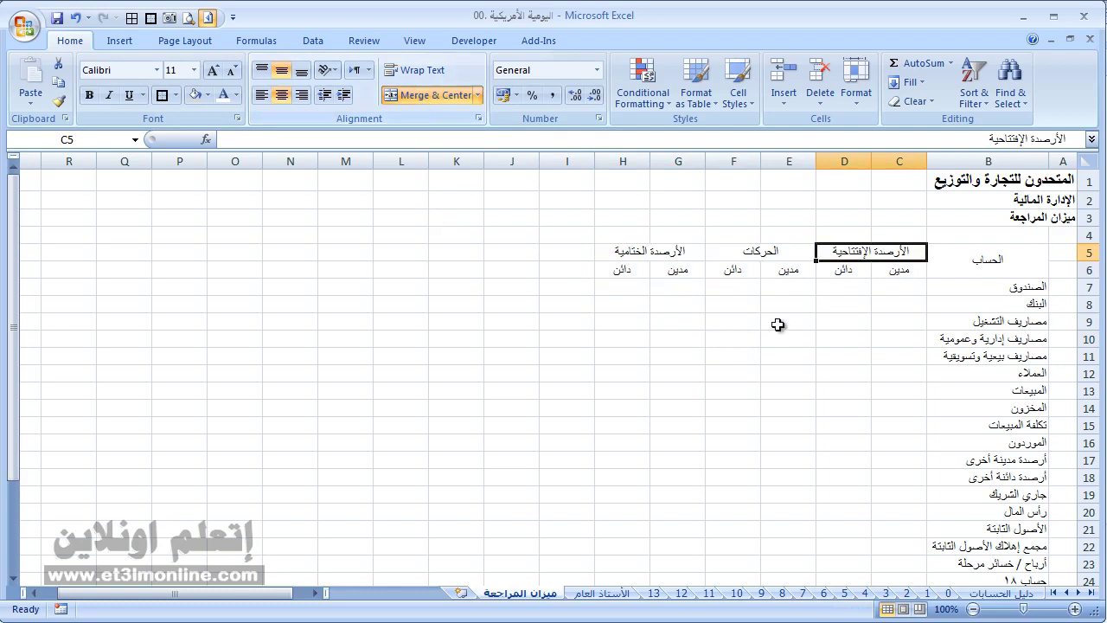
pyautogui.click(808, 355)
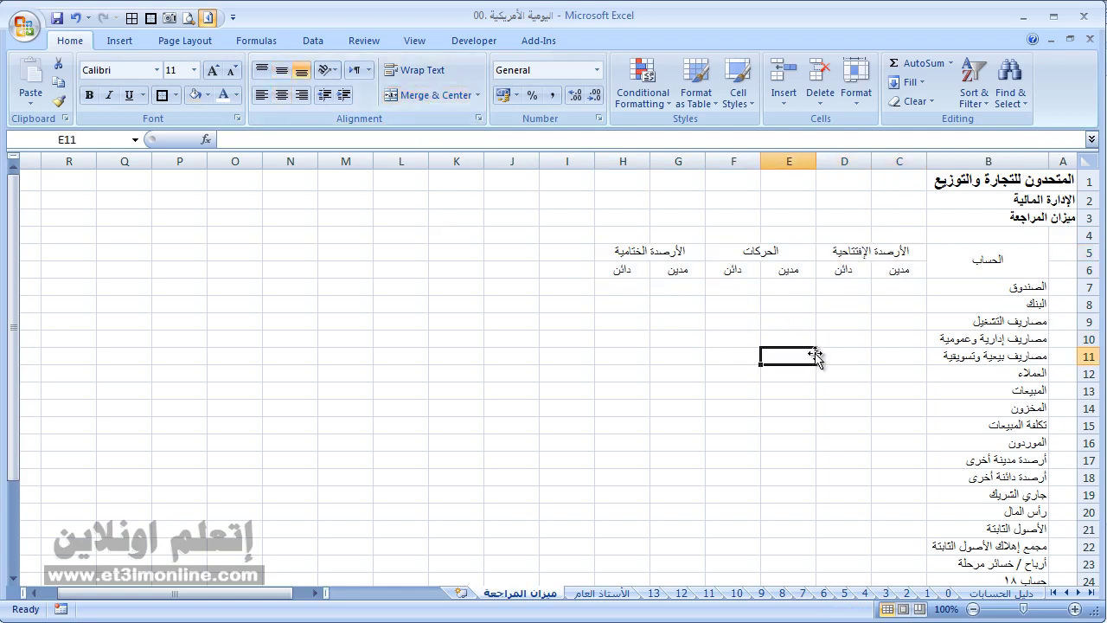
pyautogui.click(886, 288)
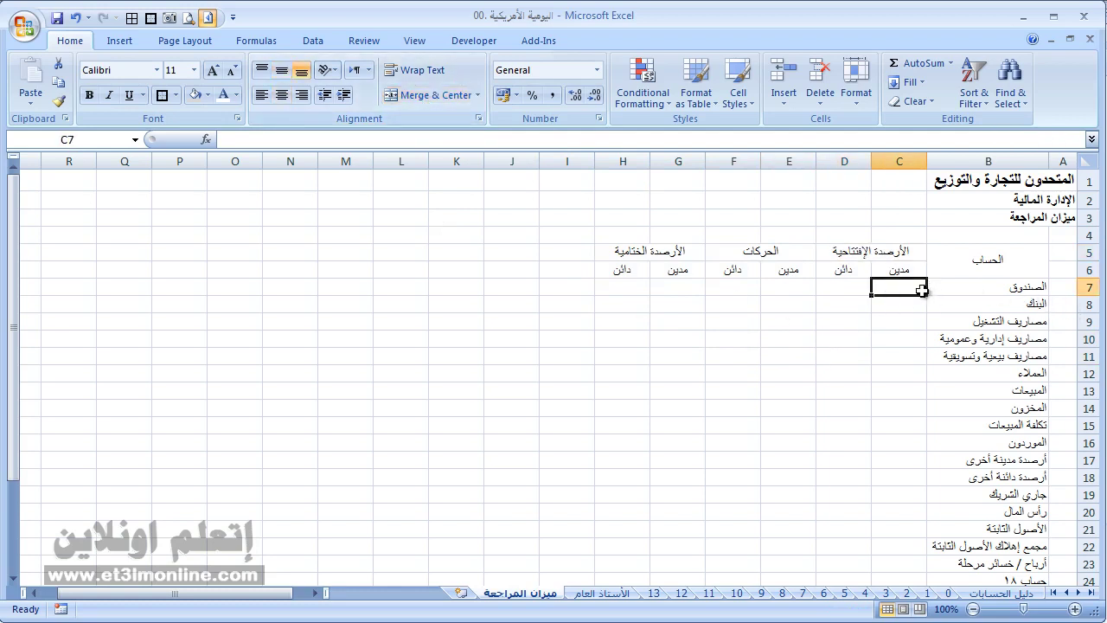
# Step: Link C7:C9 to the ledger's opening debits for cash, bank and operating expenses
pyautogui.write('=')
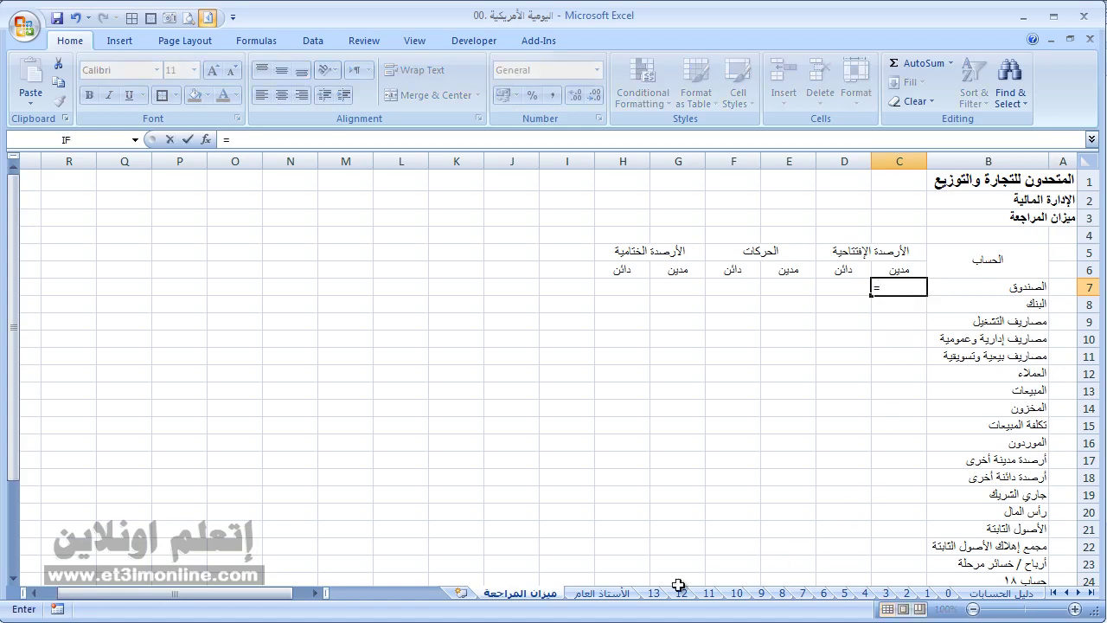
pyautogui.click(619, 593)
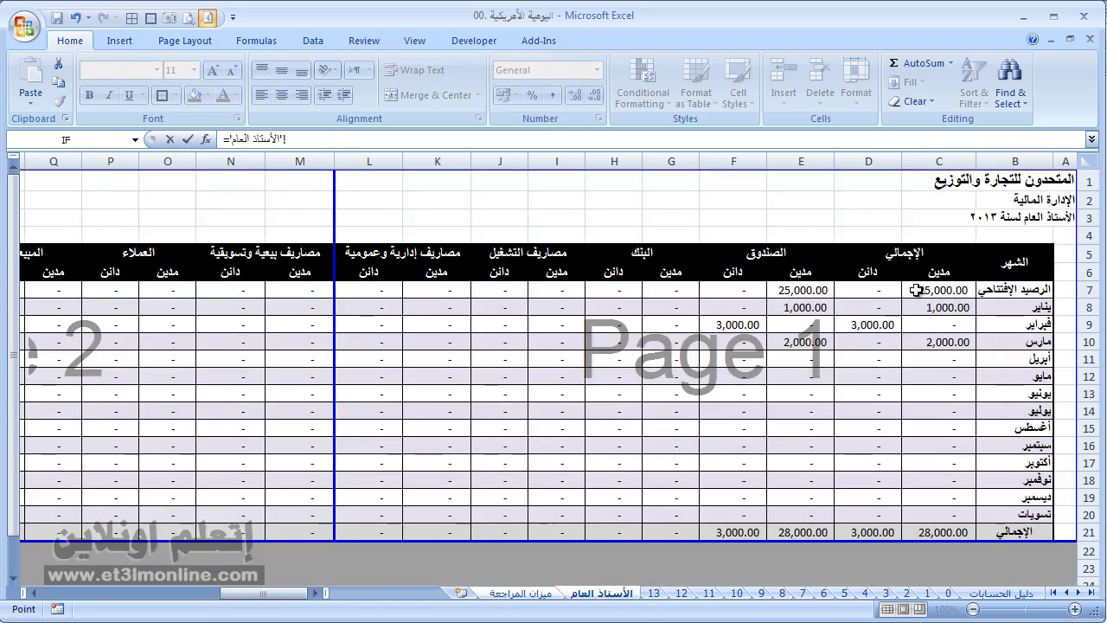
pyautogui.click(800, 288)
pyautogui.press('Return')
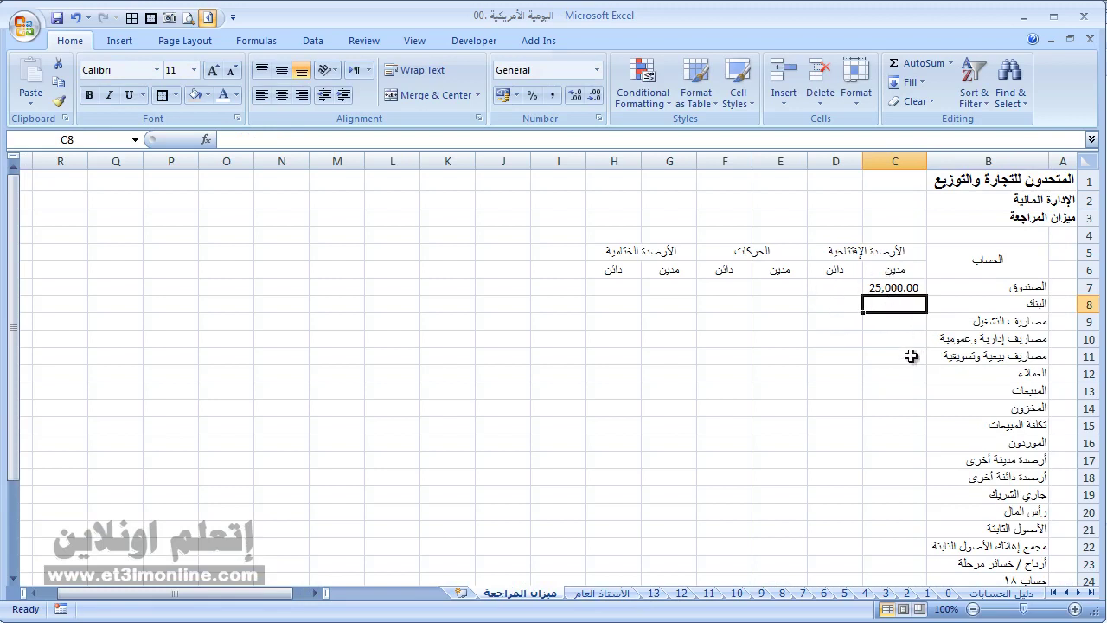
pyautogui.write('=')
pyautogui.click(597, 593)
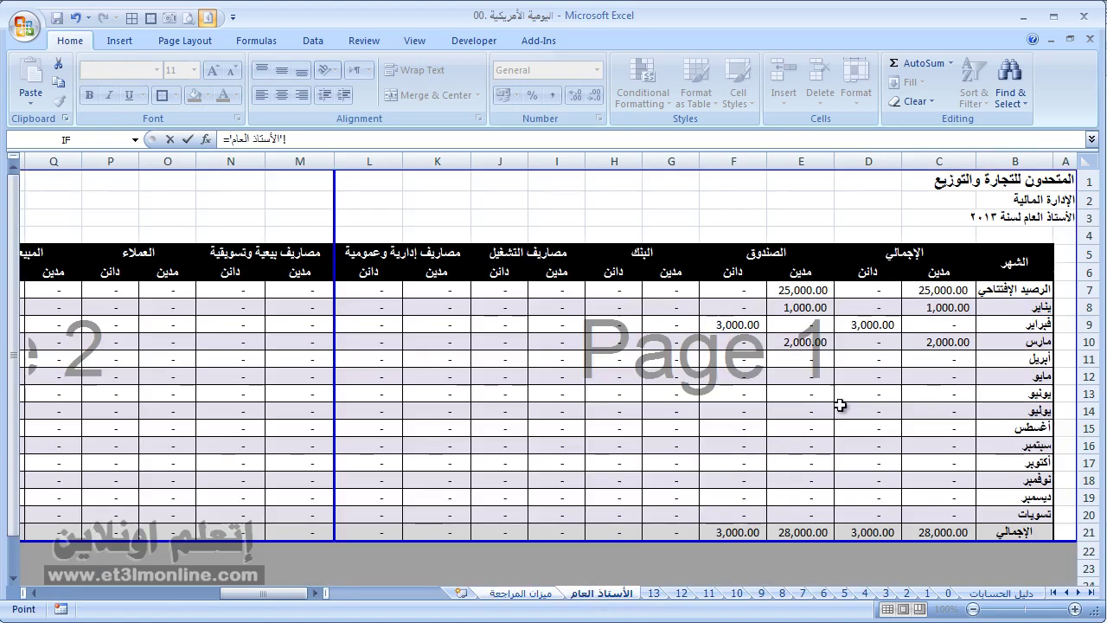
pyautogui.click(669, 288)
pyautogui.press('Return')
pyautogui.write('=')
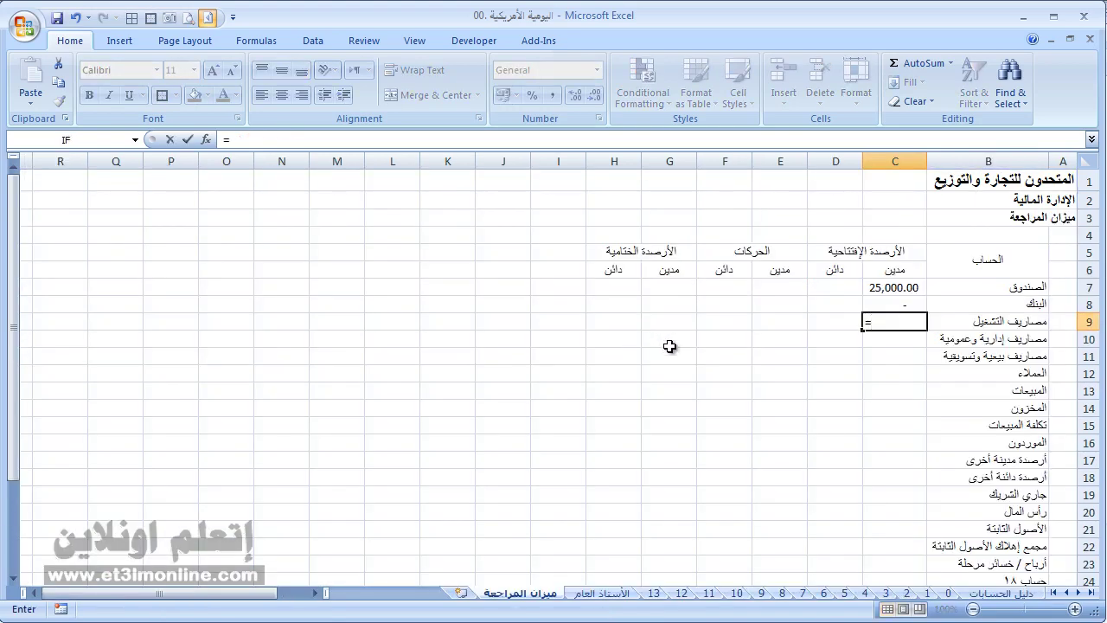
pyautogui.click(601, 593)
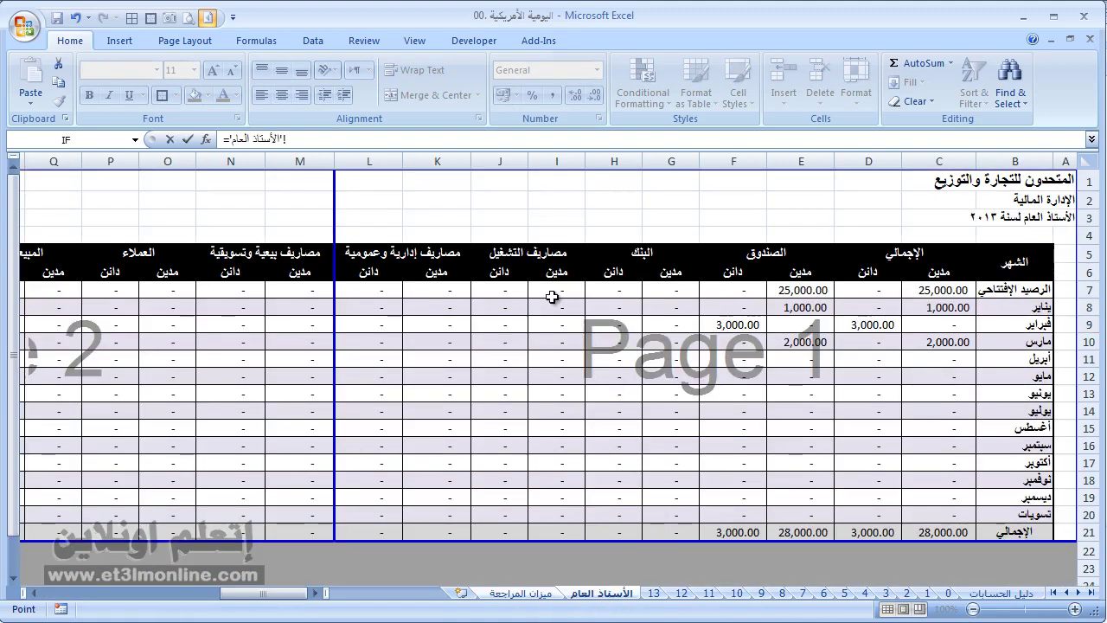
pyautogui.click(550, 290)
pyautogui.press('Return')
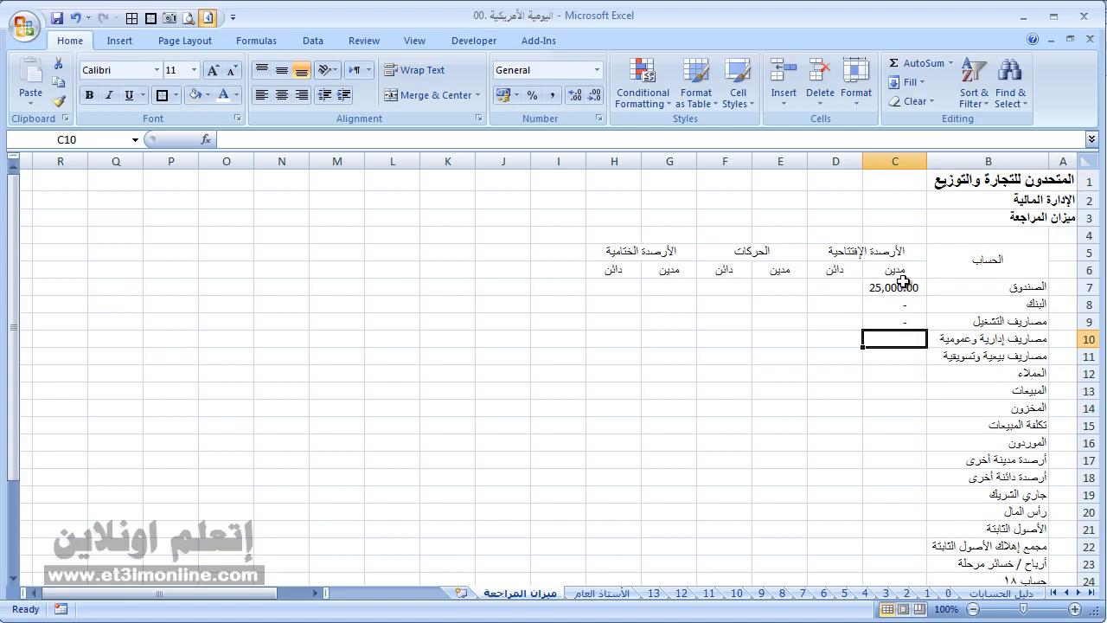
# Step: Check the C7 link against the ledger, then clear the C7:C9 formulas
pyautogui.scroll(-4, 970, 406)
pyautogui.scroll(4, 972, 382)
pyautogui.click(883, 288)
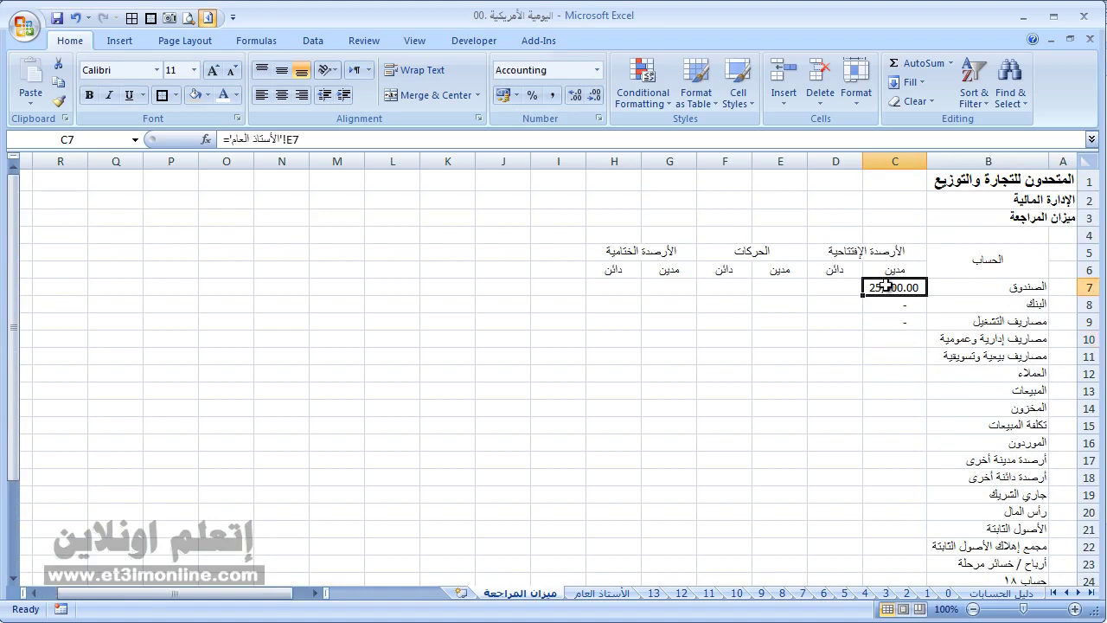
pyautogui.click(585, 596)
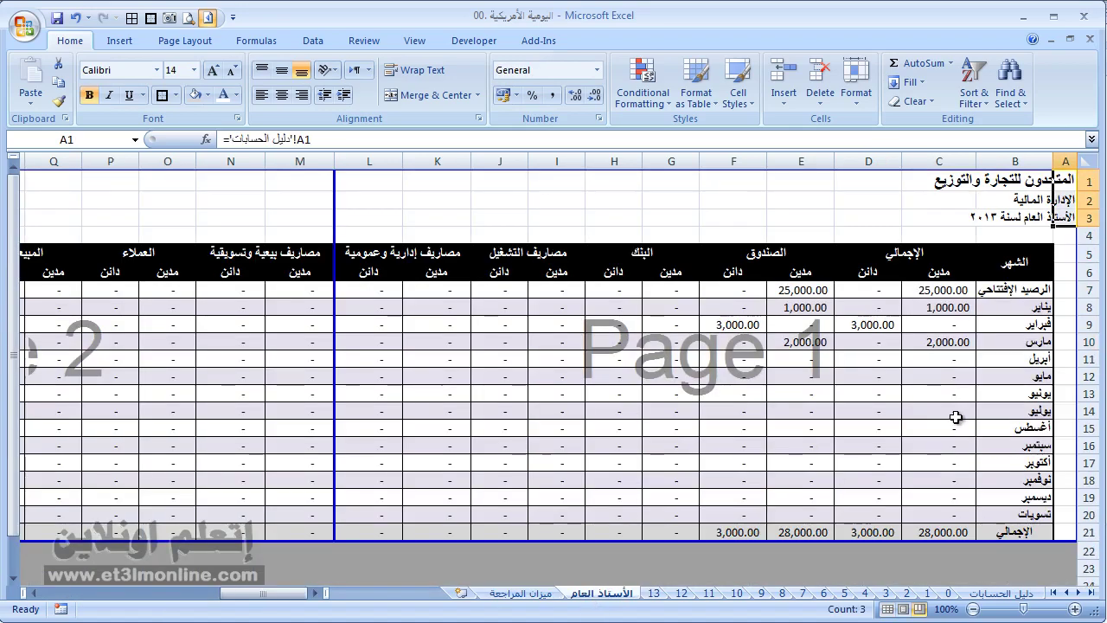
pyautogui.click(516, 596)
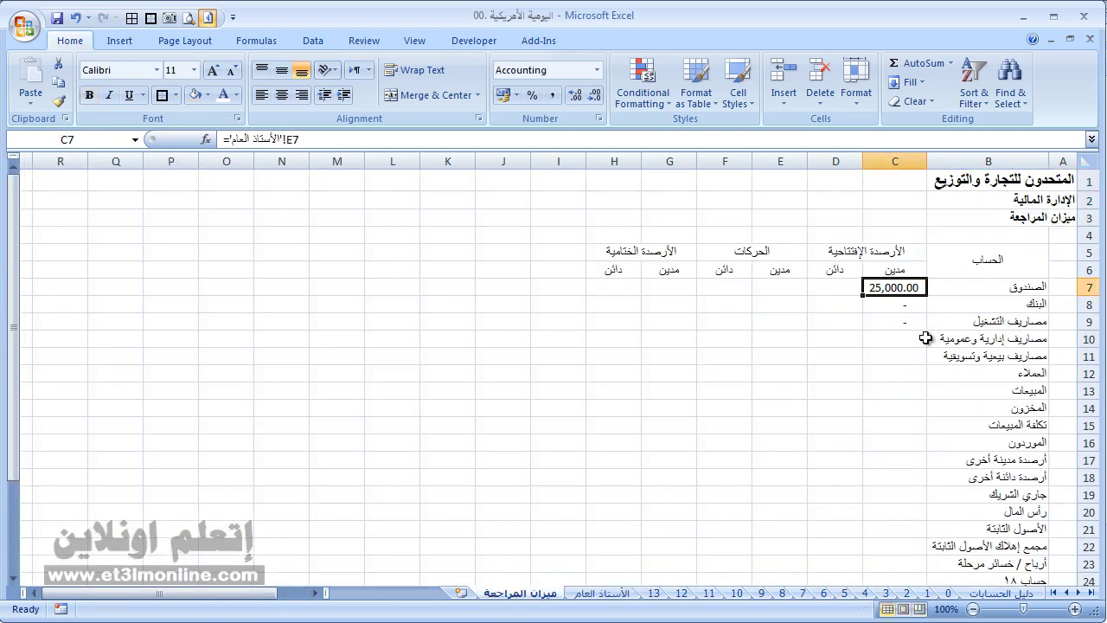
pyautogui.moveTo(890, 295); pyautogui.dragTo(899, 322)
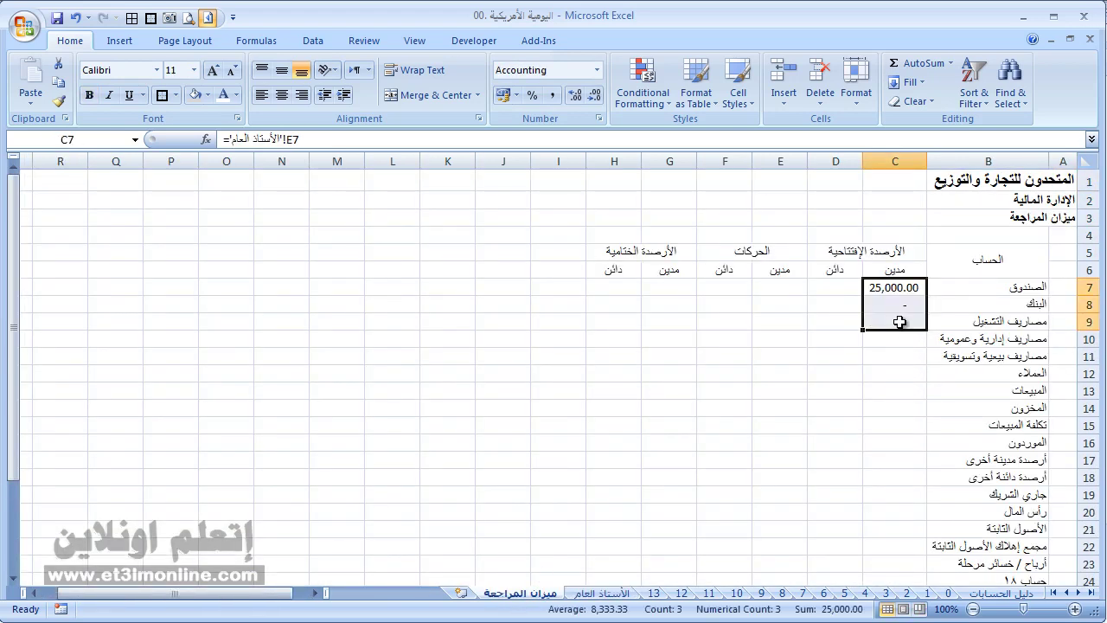
pyautogui.press('Delete')
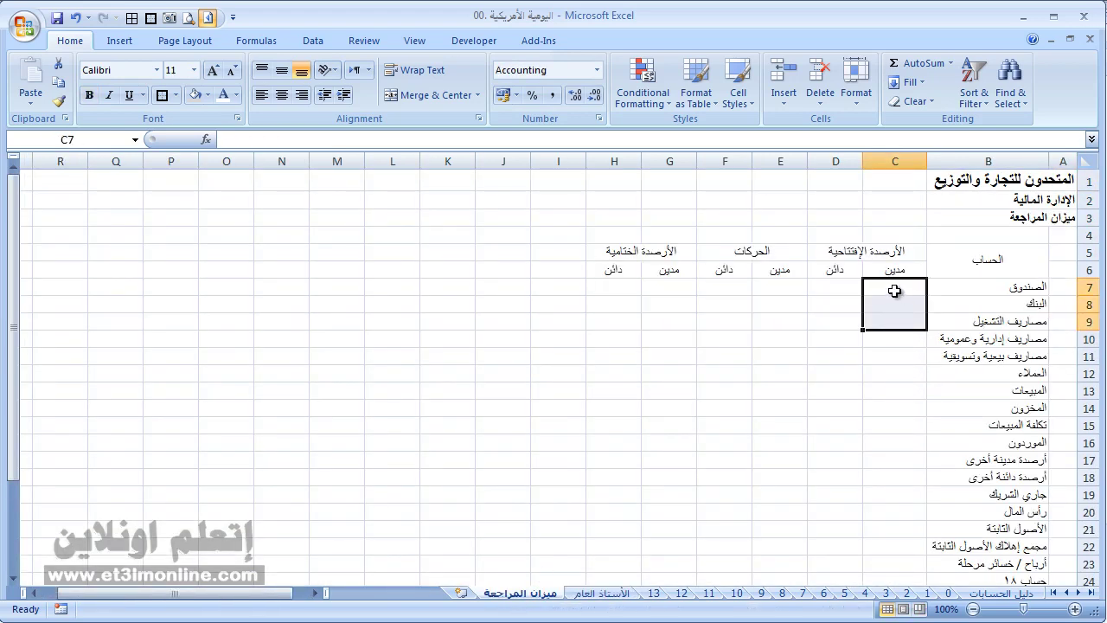
# Step: Start an INDEX formula in C7 over the ledger's absolute row range $C$7:$BB$7
pyautogui.click(896, 293)
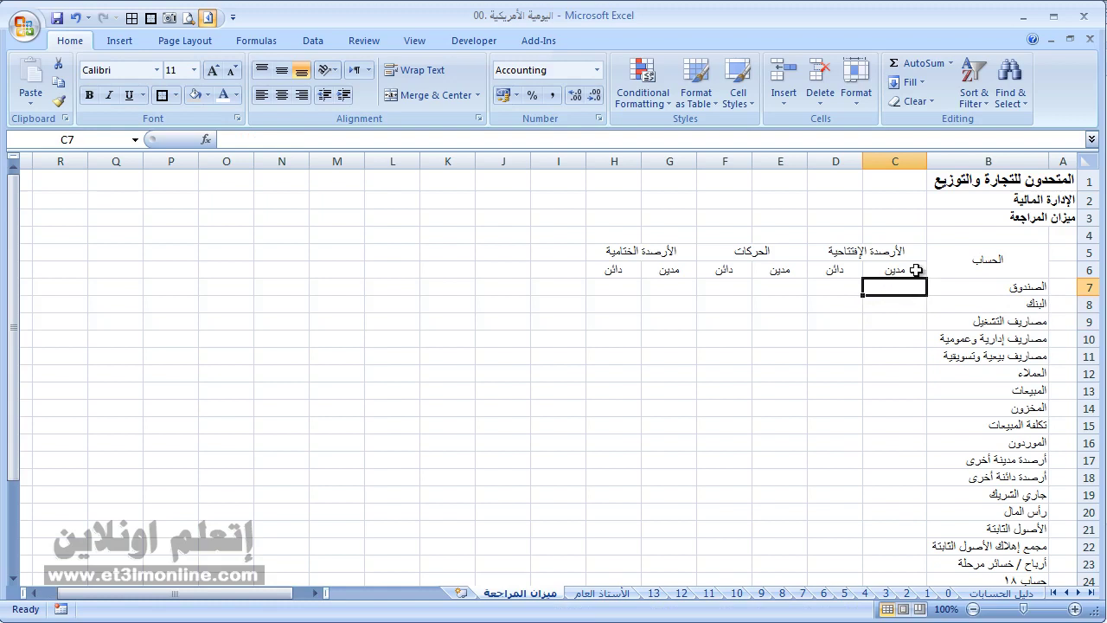
pyautogui.write('=')
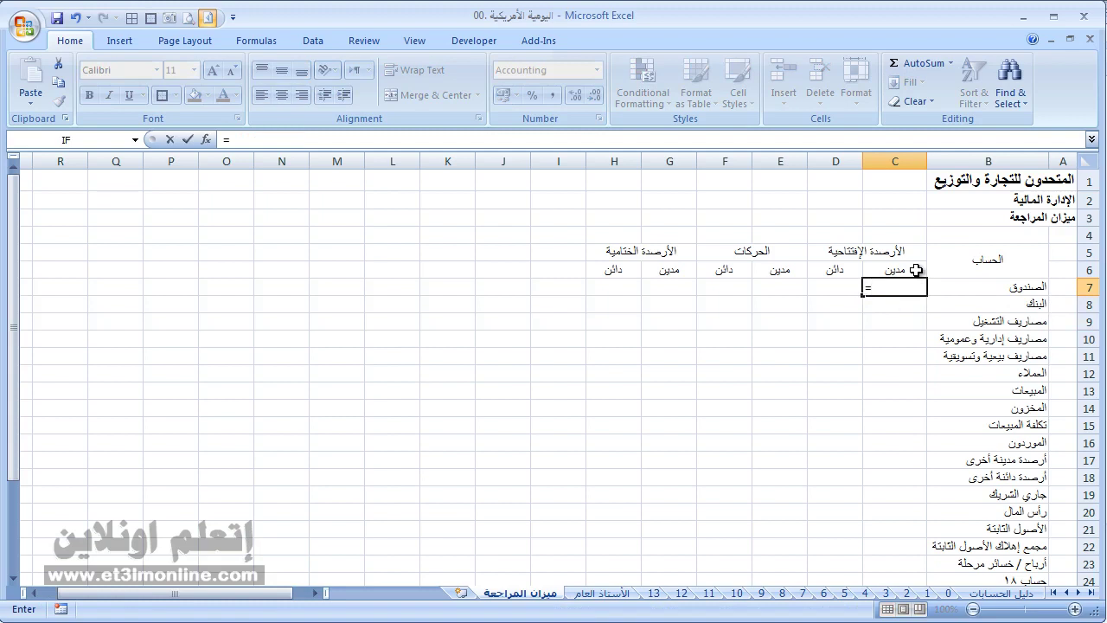
pyautogui.write('ind')
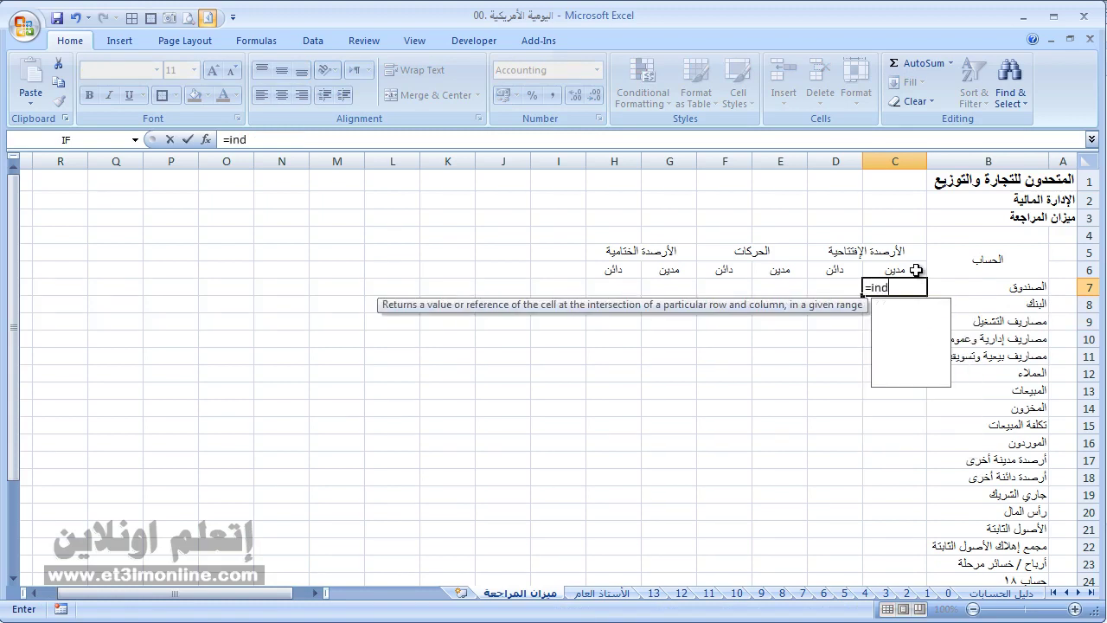
pyautogui.write('ex')
pyautogui.press('Tab')
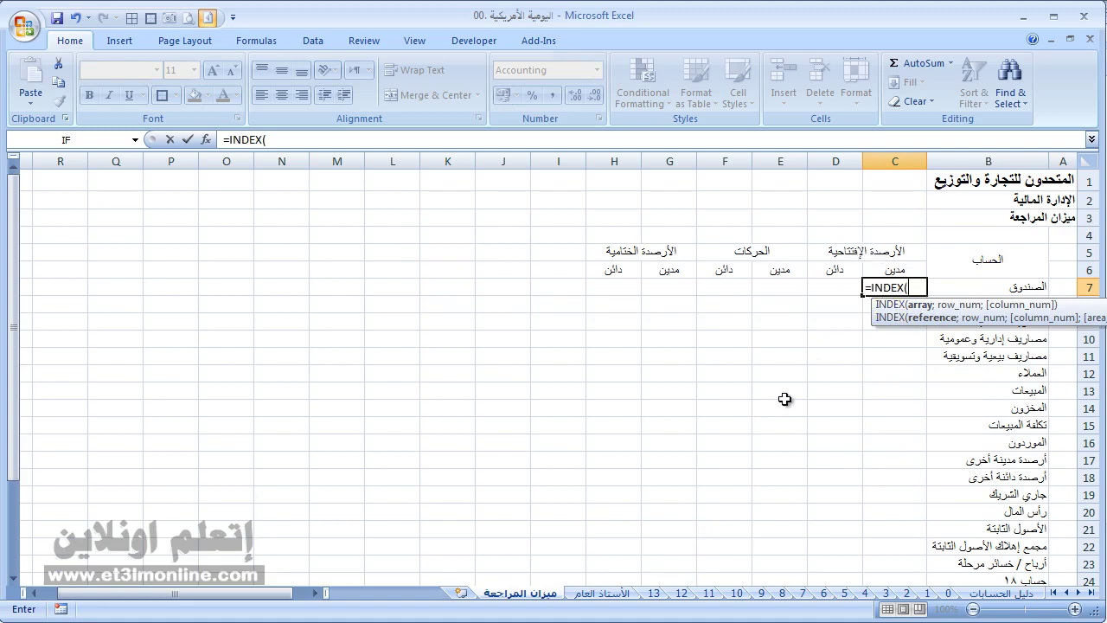
pyautogui.click(603, 594)
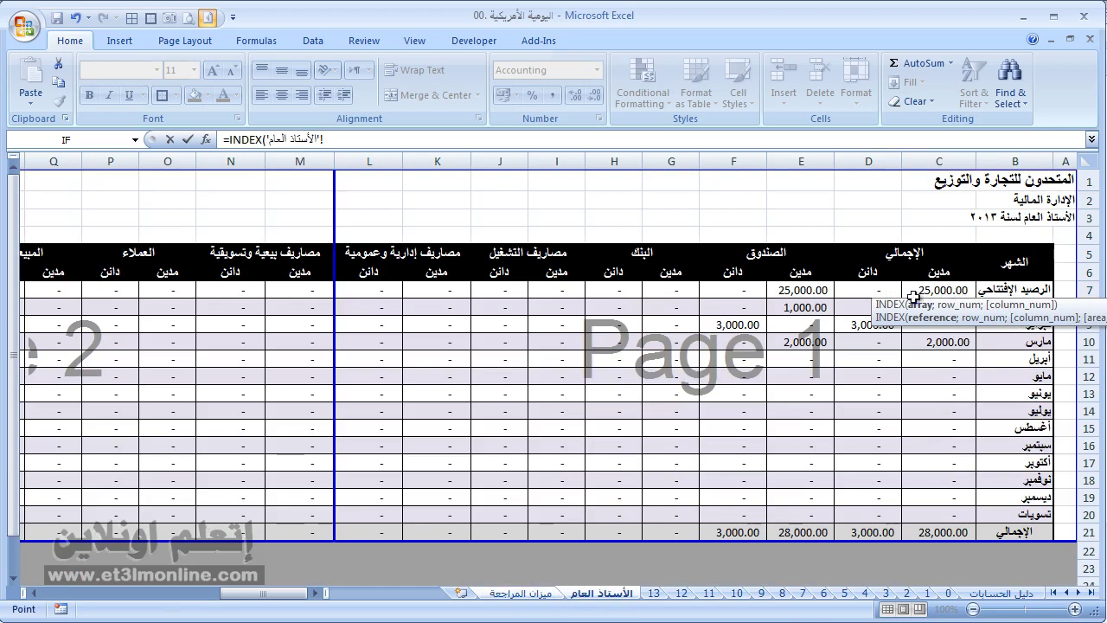
pyautogui.moveTo(945, 287); pyautogui.dragTo(154, 361)
pyautogui.moveTo(3, 376); pyautogui.dragTo(3, 308)
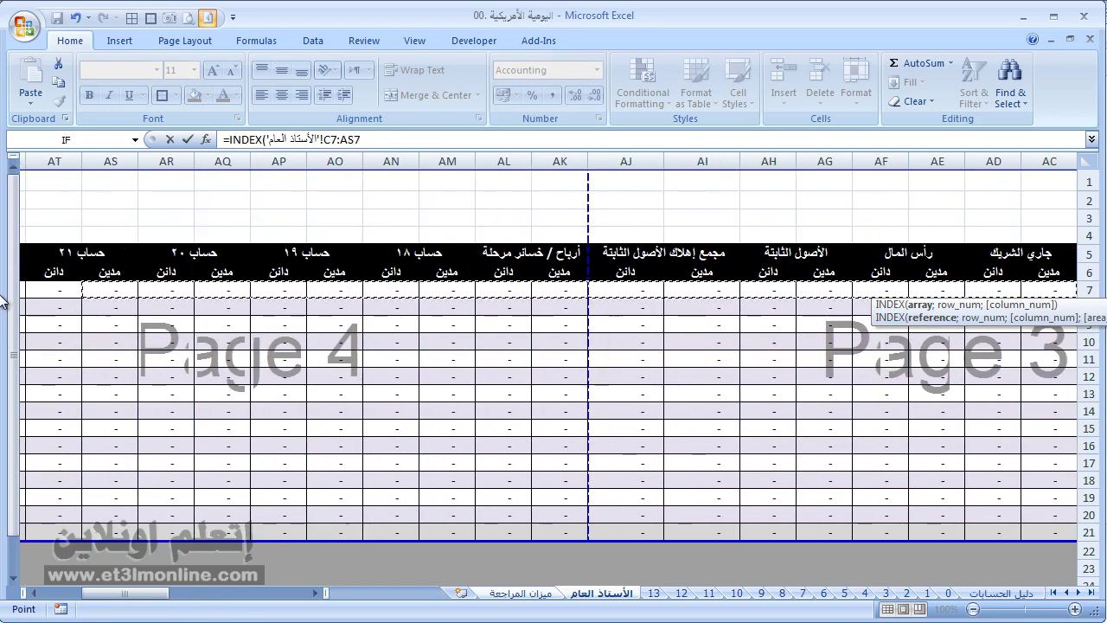
pyautogui.moveTo(3, 309)
pyautogui.mouseDown()
pyautogui.moveTo(2, 294)
pyautogui.moveTo(138, 290)
pyautogui.mouseUp()
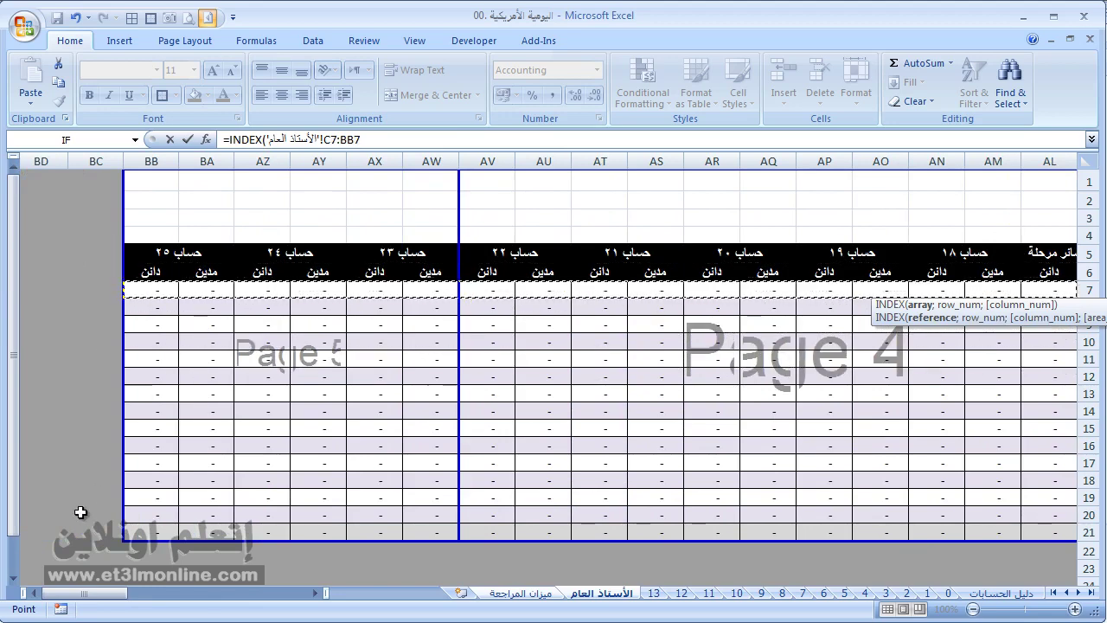
pyautogui.moveTo(116, 592); pyautogui.dragTo(298, 589)
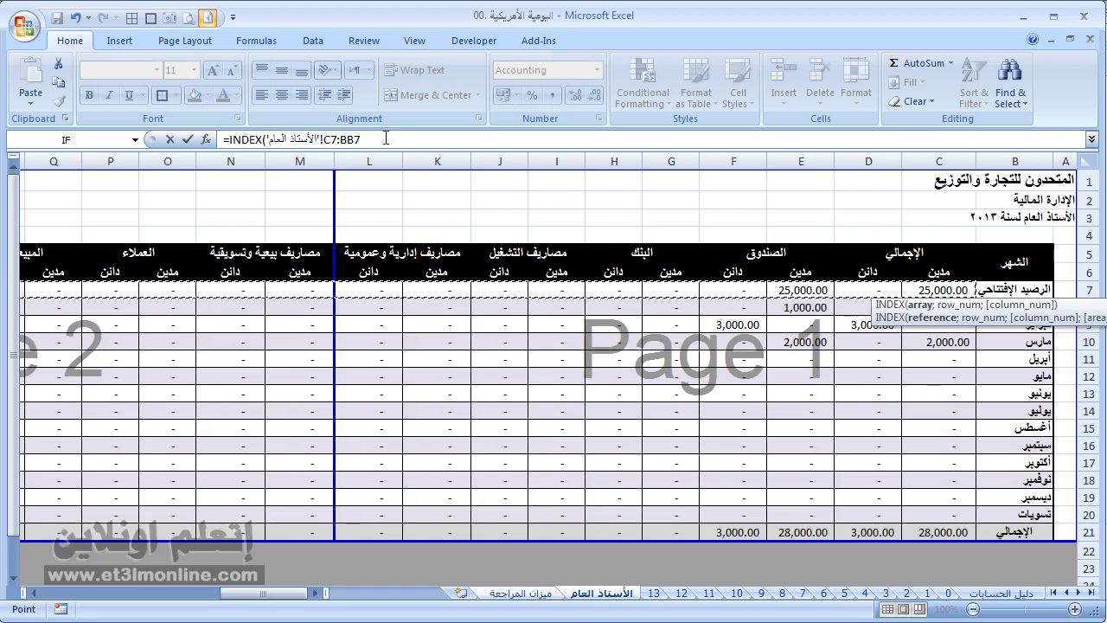
pyautogui.press('F4')
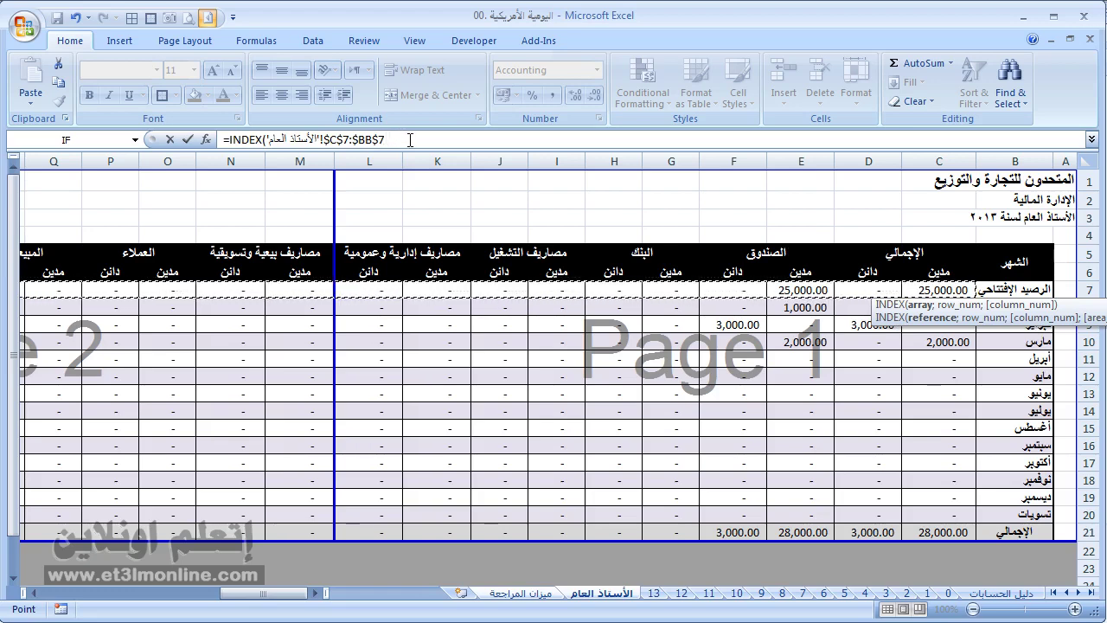
# Step: Set the INDEX column argument to 3 and commit, showing 25,000.00
pyautogui.click(411, 139)
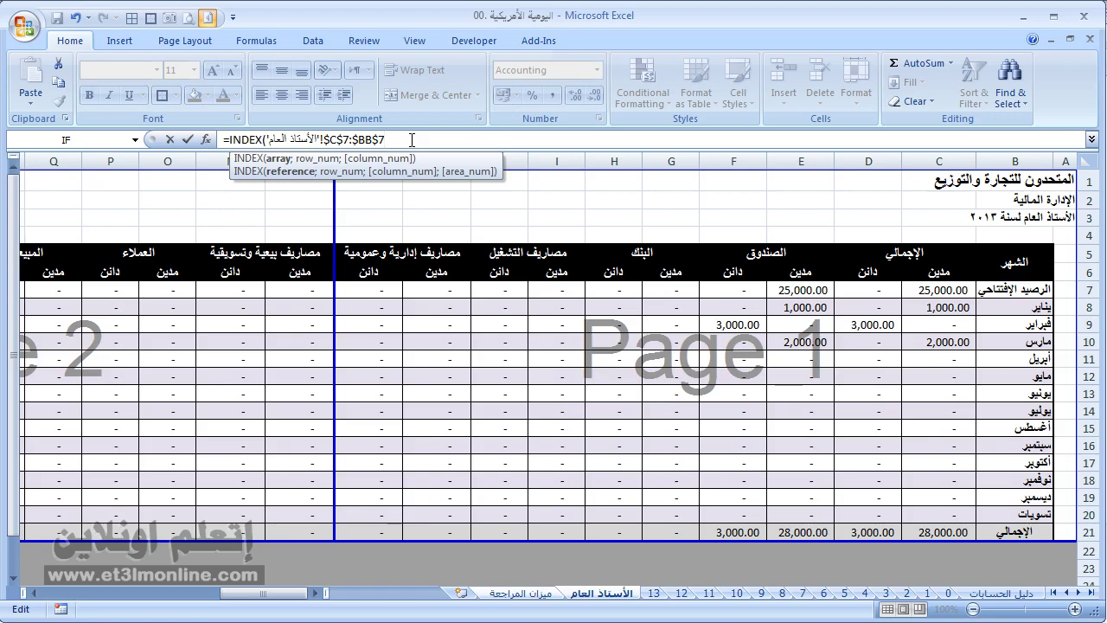
pyautogui.write(';')
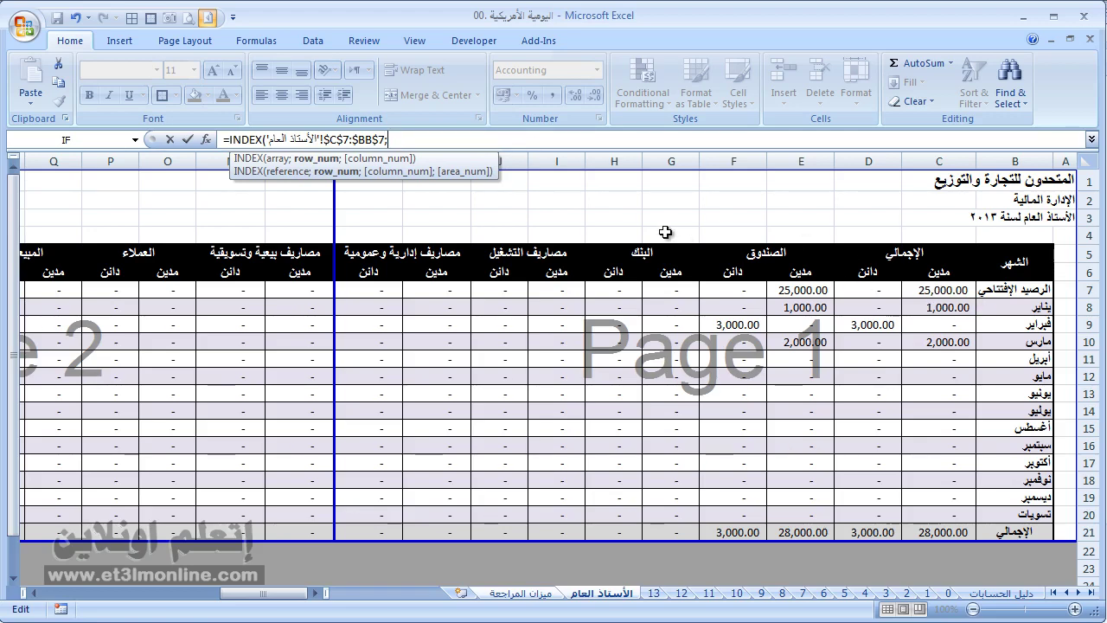
pyautogui.write(';3')
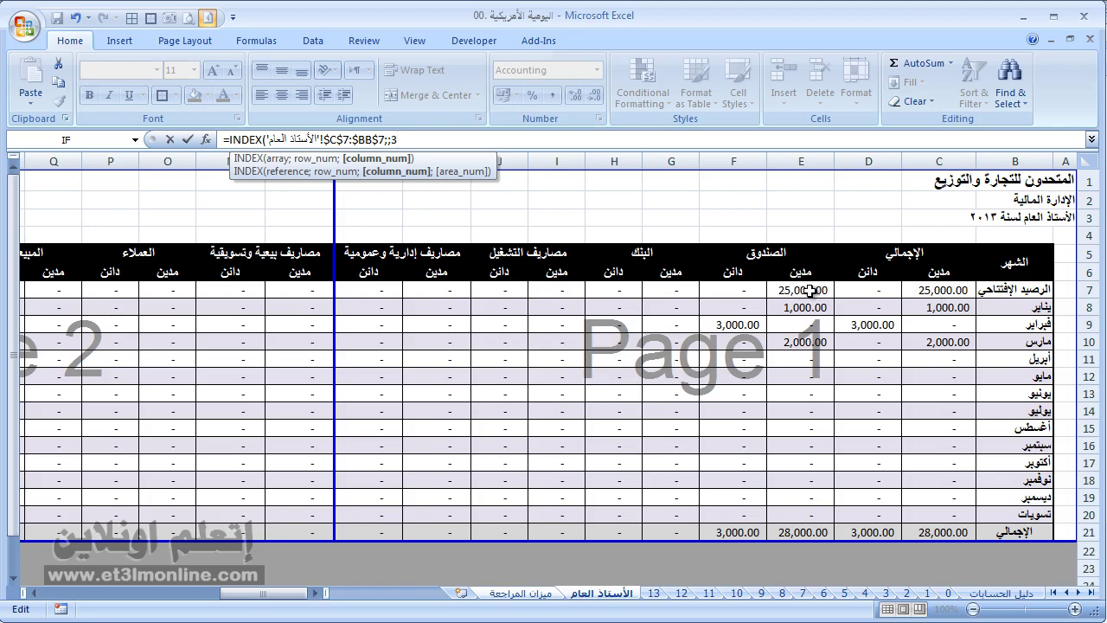
pyautogui.hotkey('ctrl', 'Return')
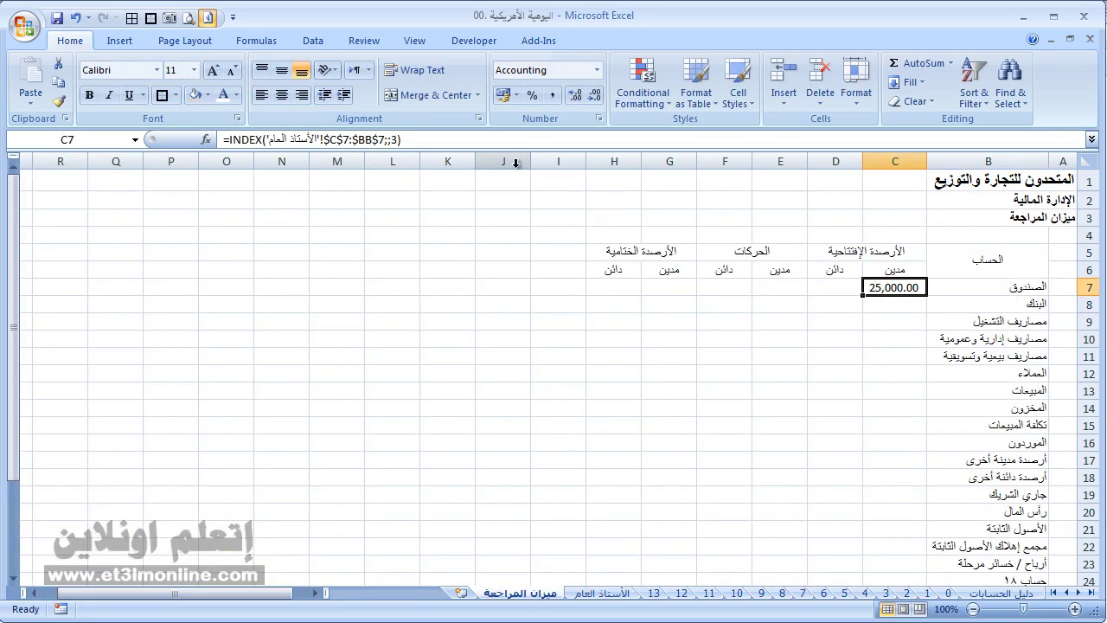
# Step: Adjust C7's column number and test it with 5000 in the ledger's G7, then undo
pyautogui.press('F2')
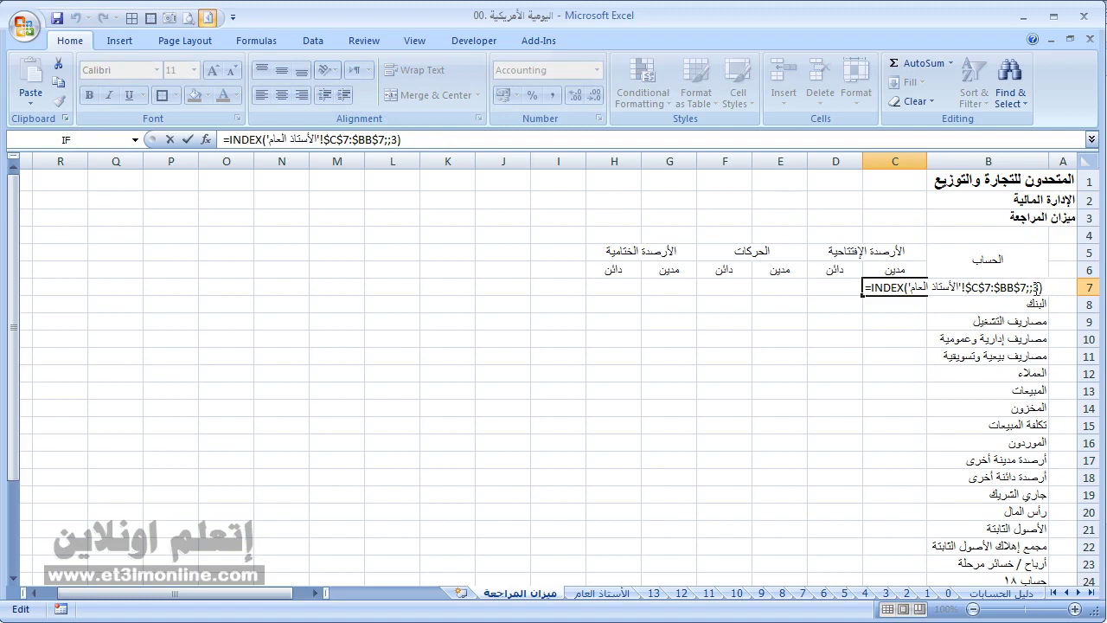
pyautogui.doubleClick(1035, 287)
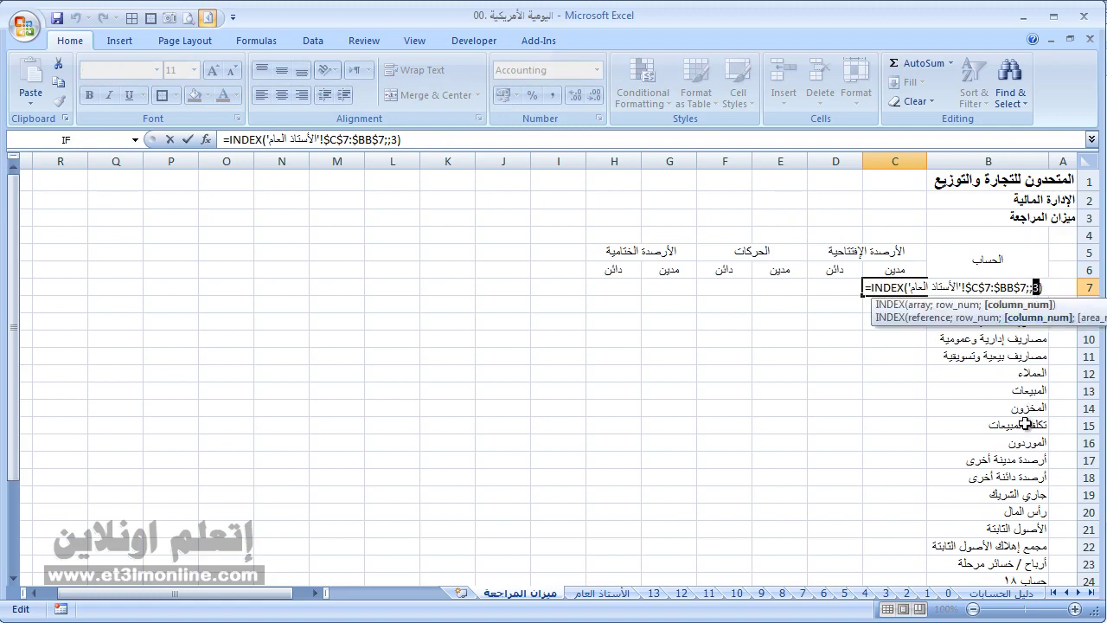
pyautogui.write('5')
pyautogui.press('Return')
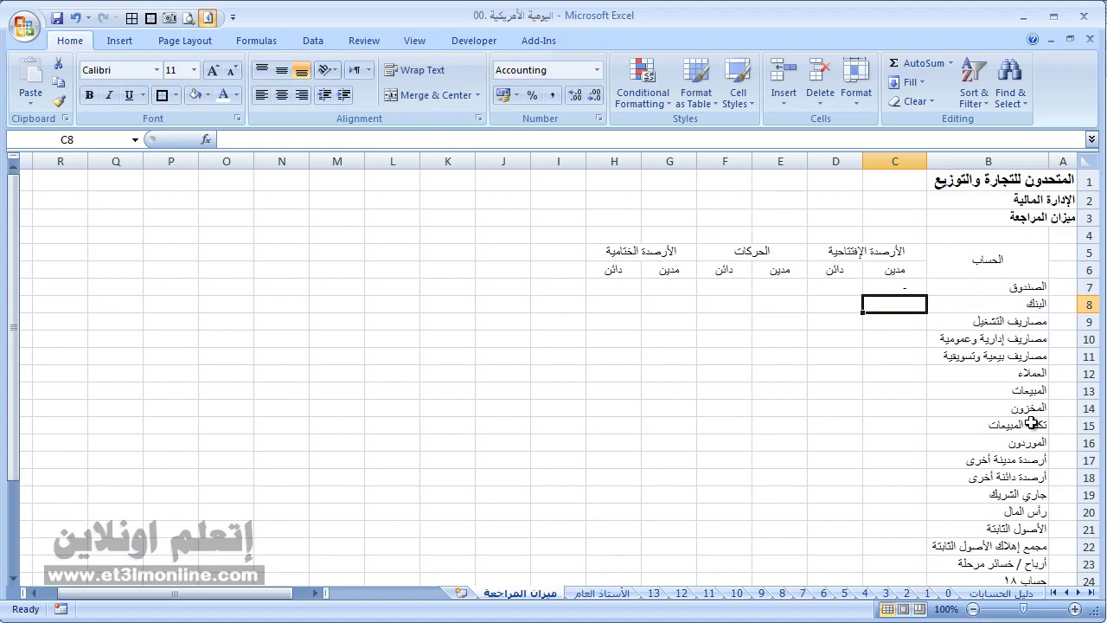
pyautogui.click(906, 289)
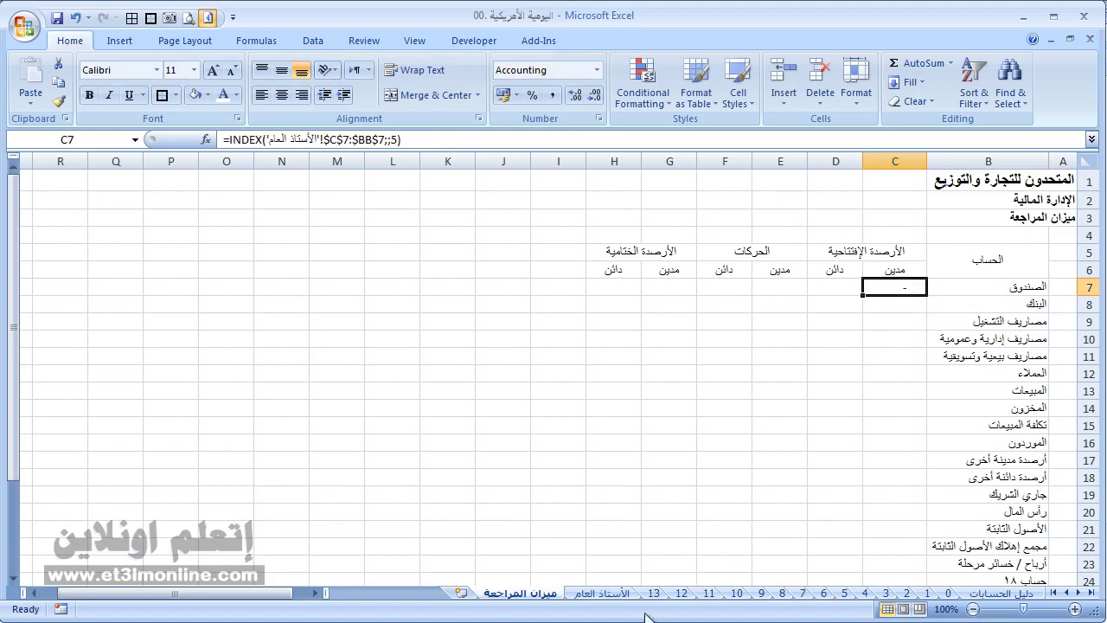
pyautogui.click(621, 595)
pyautogui.click(672, 291)
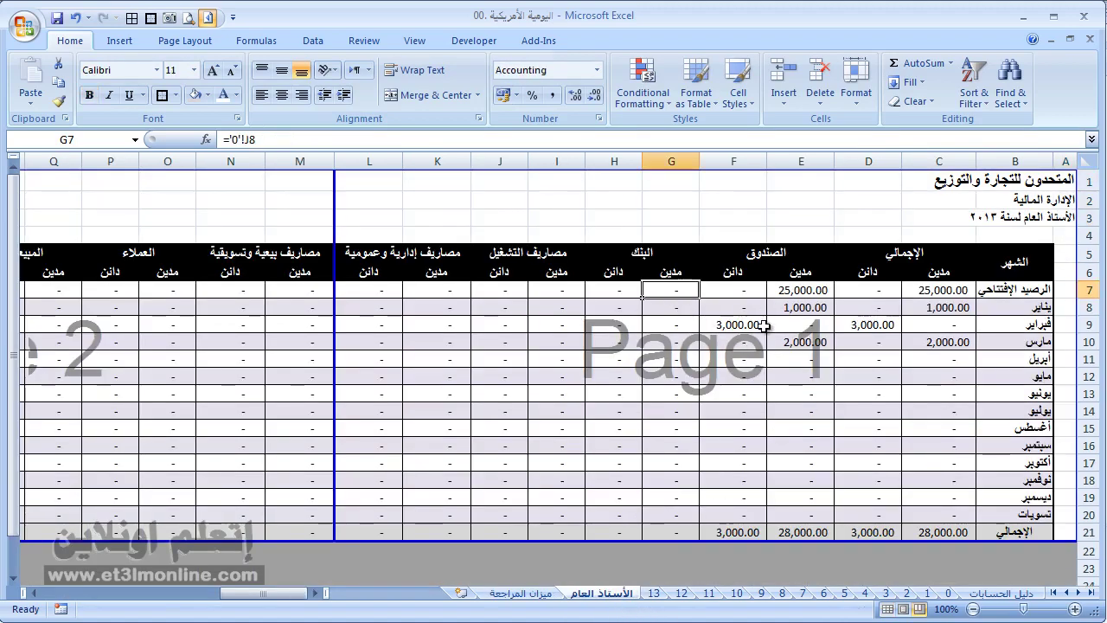
pyautogui.write('5000')
pyautogui.press('Return')
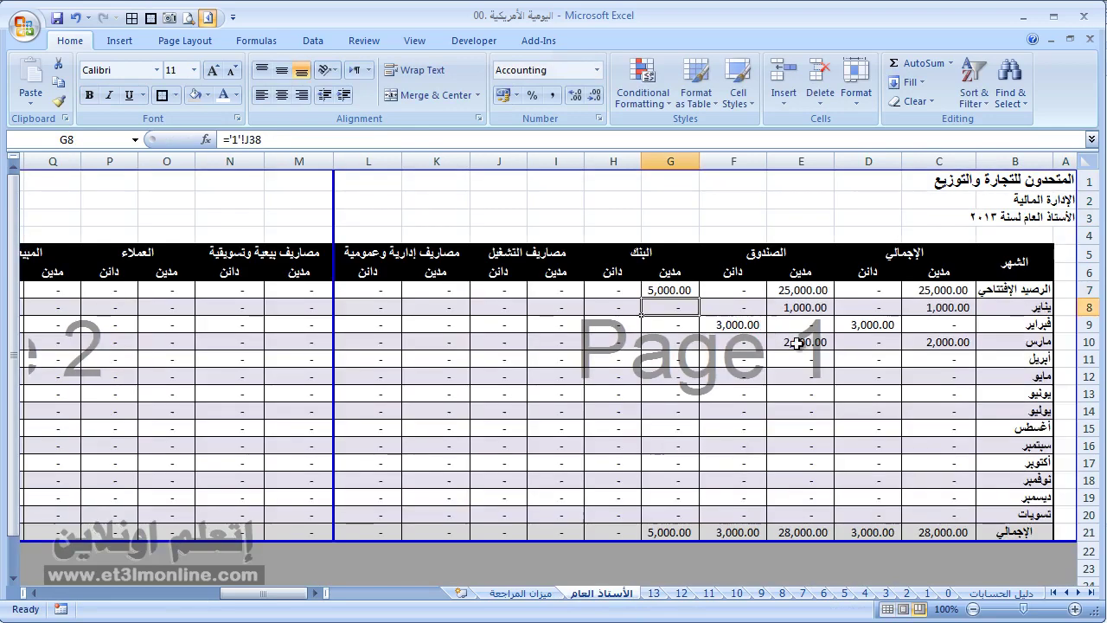
pyautogui.click(532, 594)
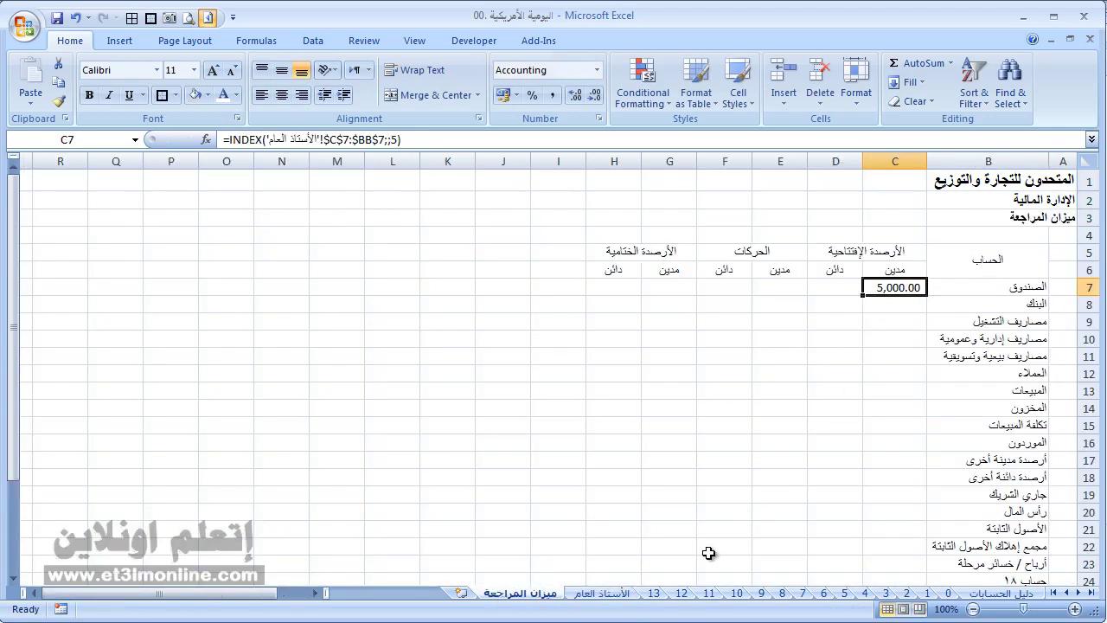
pyautogui.hotkey('ctrl', 'z')
pyautogui.click(519, 595)
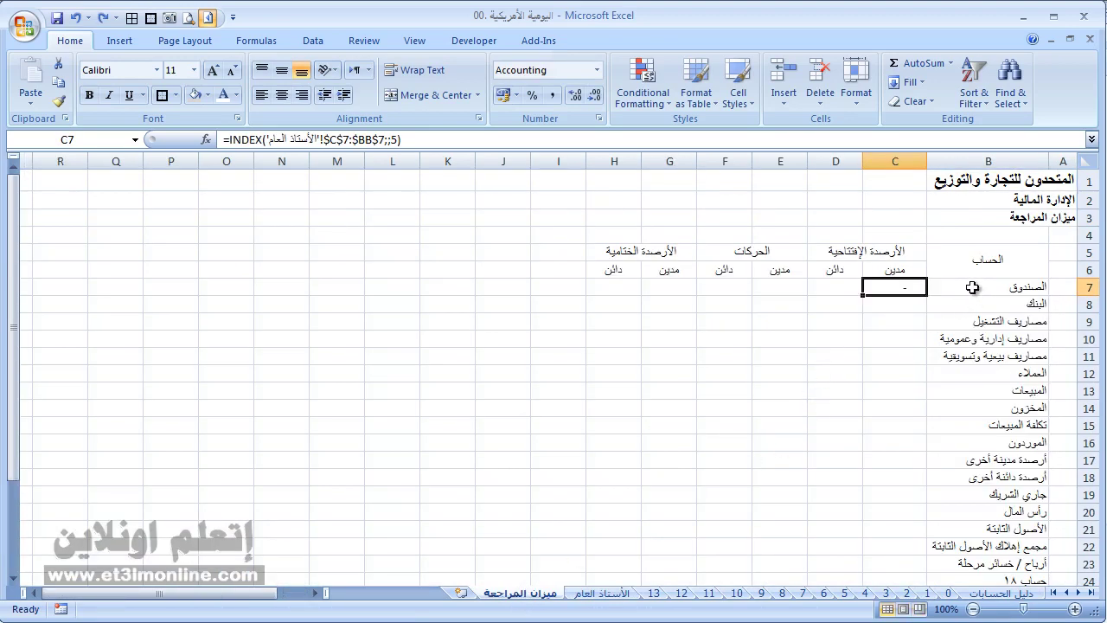
# Step: Replace C7's fixed column number with a MATCH on account name B7
pyautogui.doubleClick(889, 287)
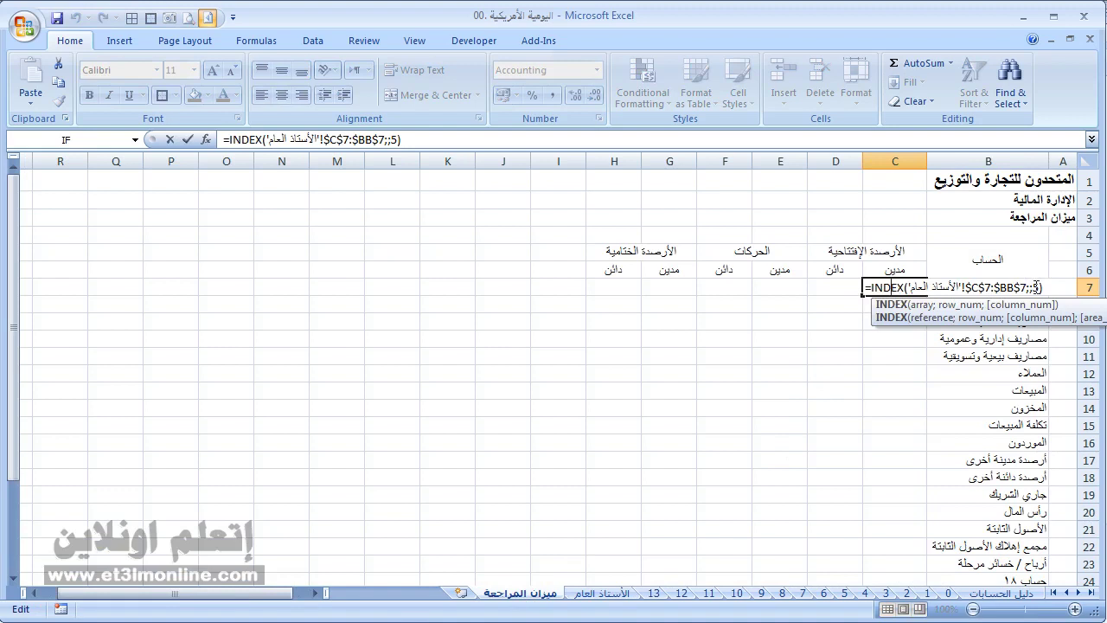
pyautogui.press('BackSpace')
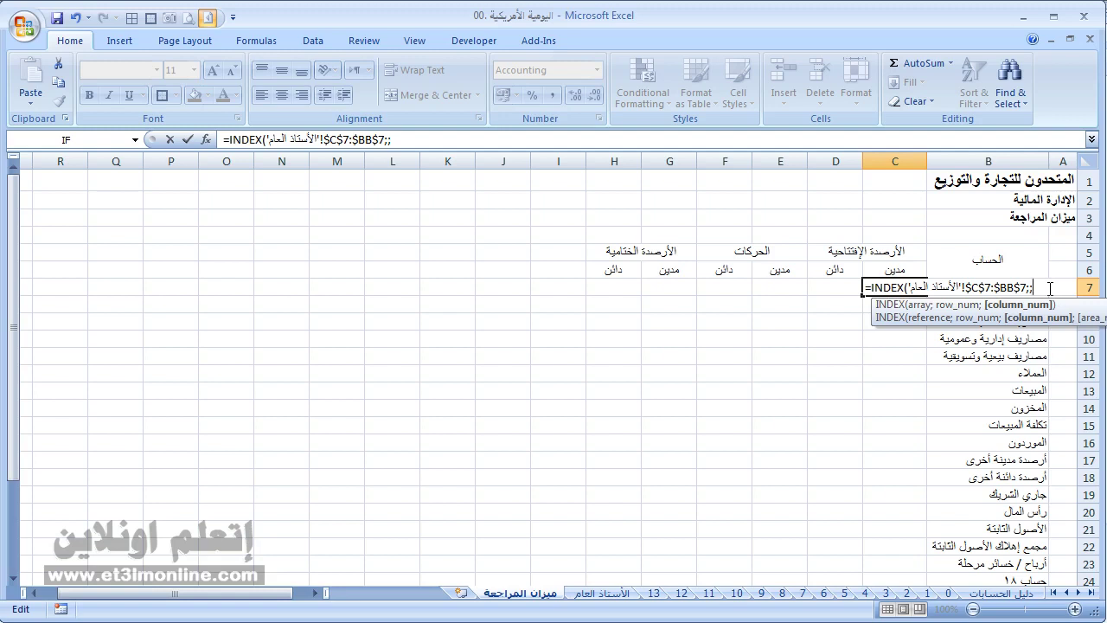
pyautogui.write('match')
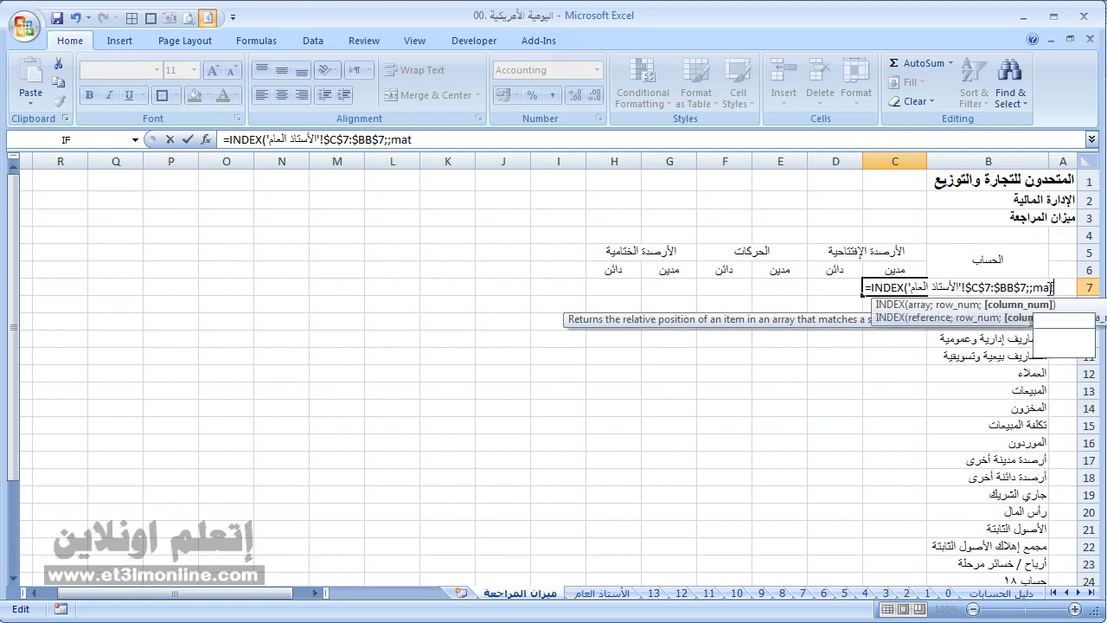
pyautogui.press('Tab')
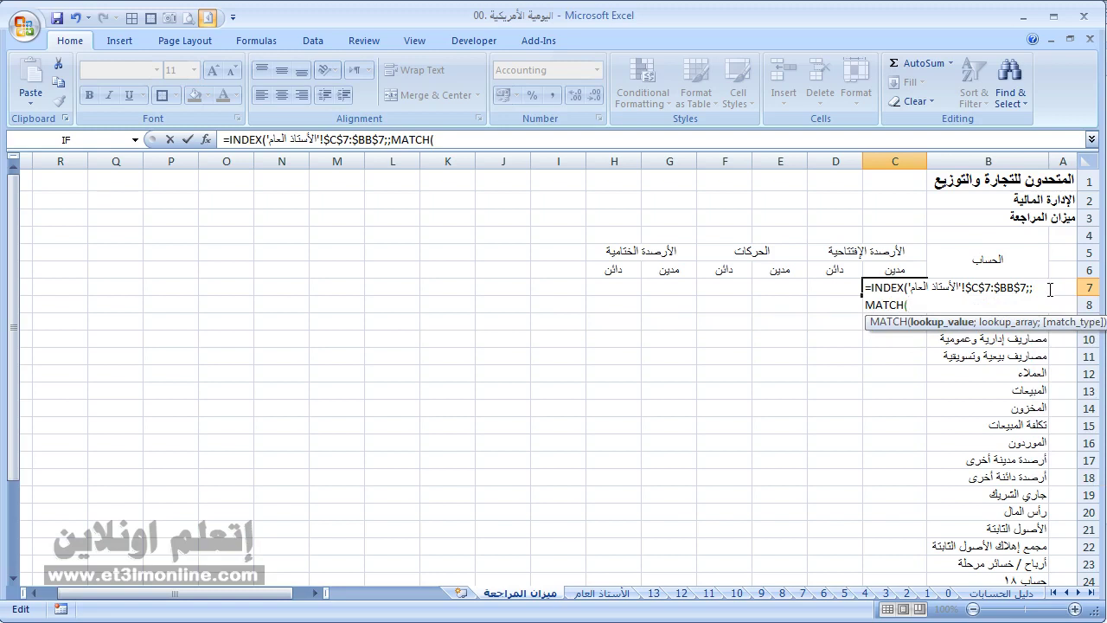
pyautogui.click(985, 266)
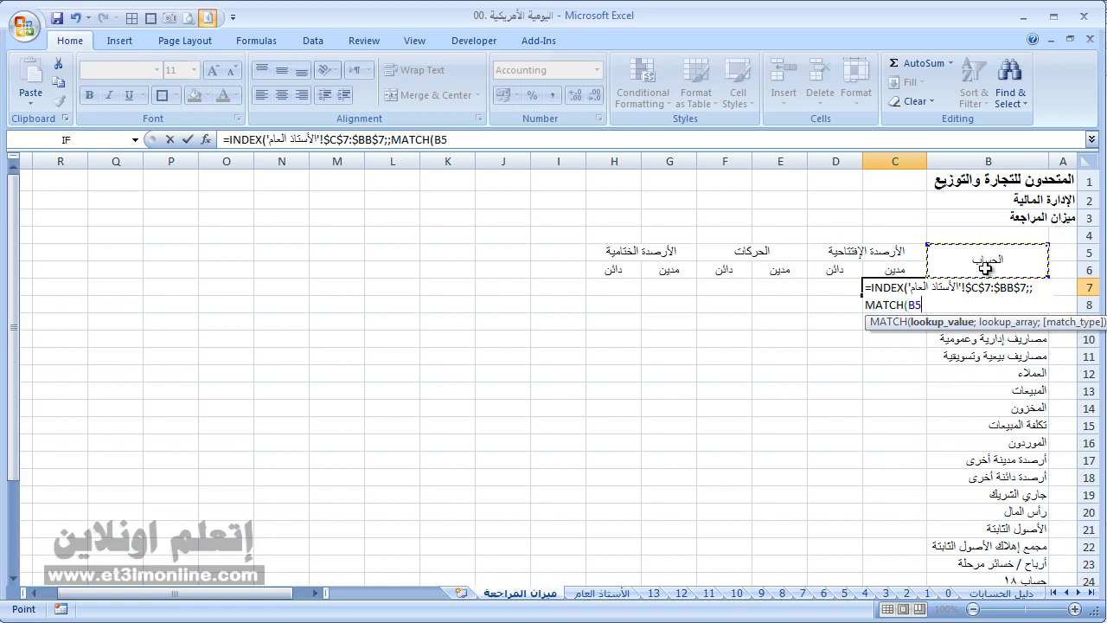
pyautogui.press('Down')
pyautogui.write(';')
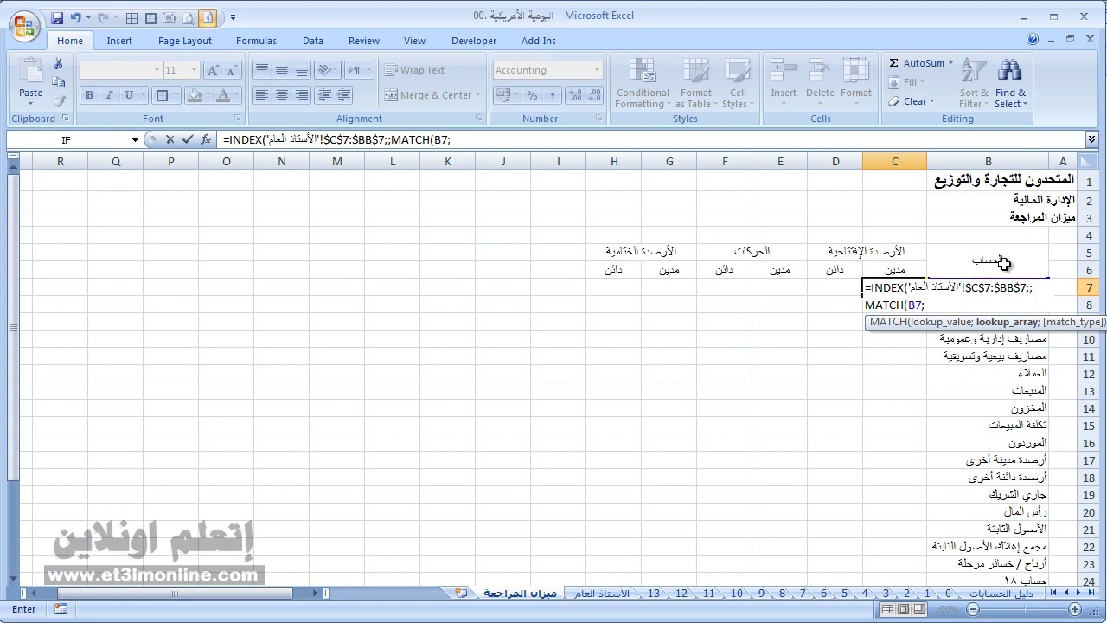
# Step: Match against the ledger headers $C$5:$BB$5 with exact match and commit, giving 25,000.00
pyautogui.click(615, 593)
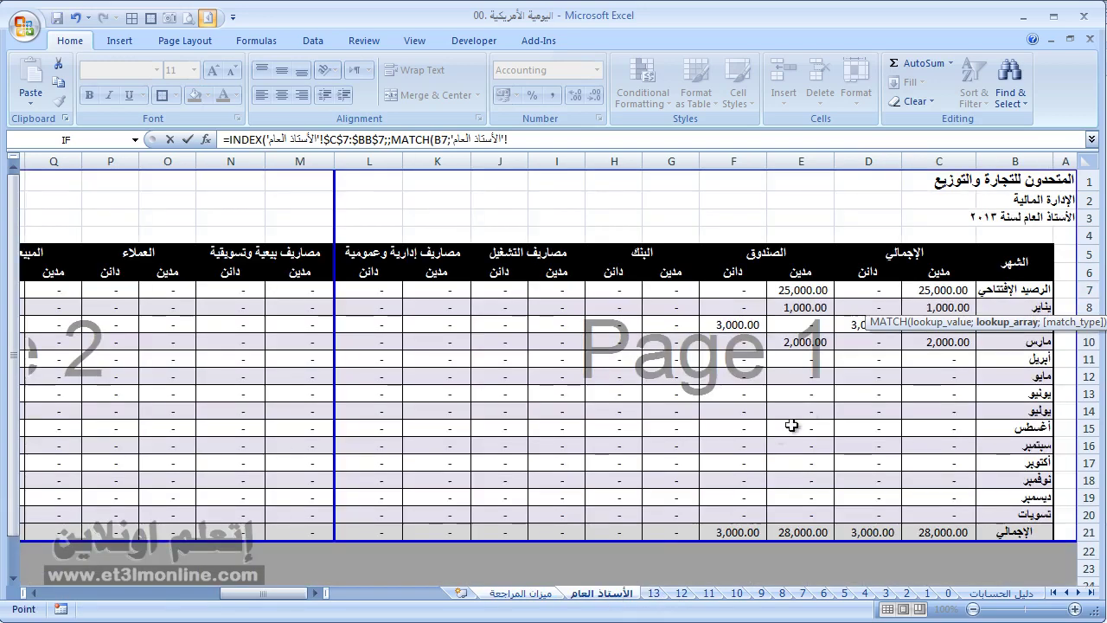
pyautogui.click(875, 251)
pyautogui.hotkey('shift', 'Left')
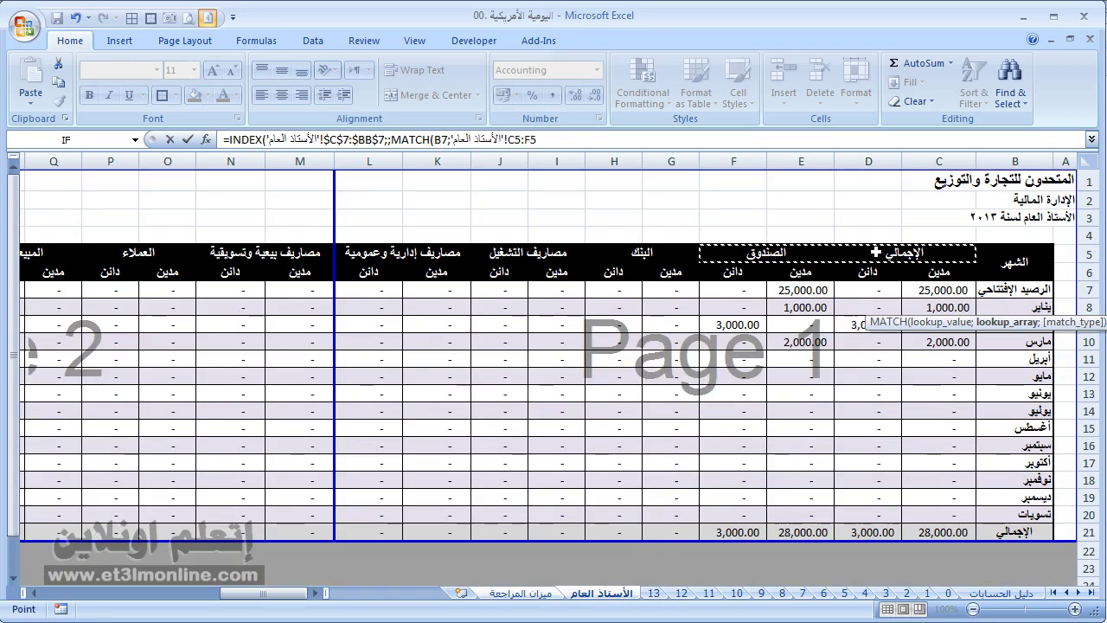
pyautogui.hotkey('shift', 'Left')
pyautogui.hotkey('shift', 'Left')
pyautogui.hotkey('shift', 'Left')
pyautogui.hotkey('shift', 'Left')
pyautogui.hotkey('shift', 'Left')
pyautogui.hotkey('shift', 'Left')
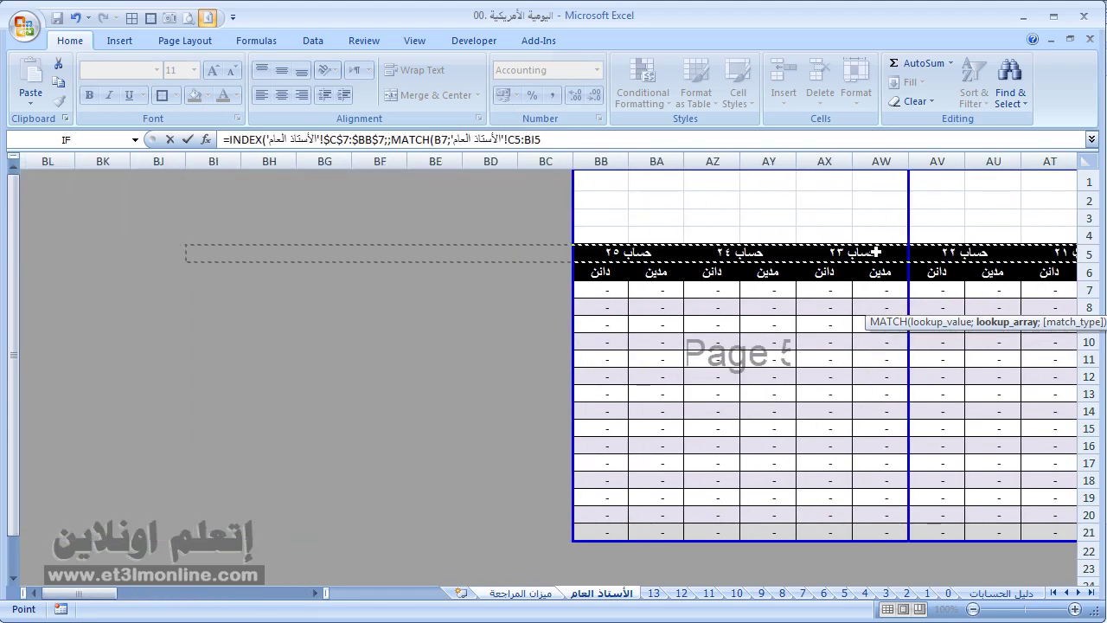
pyautogui.hotkey('shift', 'Right')
pyautogui.hotkey('shift', 'Right')
pyautogui.hotkey('shift', 'Right')
pyautogui.hotkey('shift', 'Right')
pyautogui.hotkey('shift', 'Right')
pyautogui.hotkey('shift', 'Right')
pyautogui.hotkey('shift', 'Right')
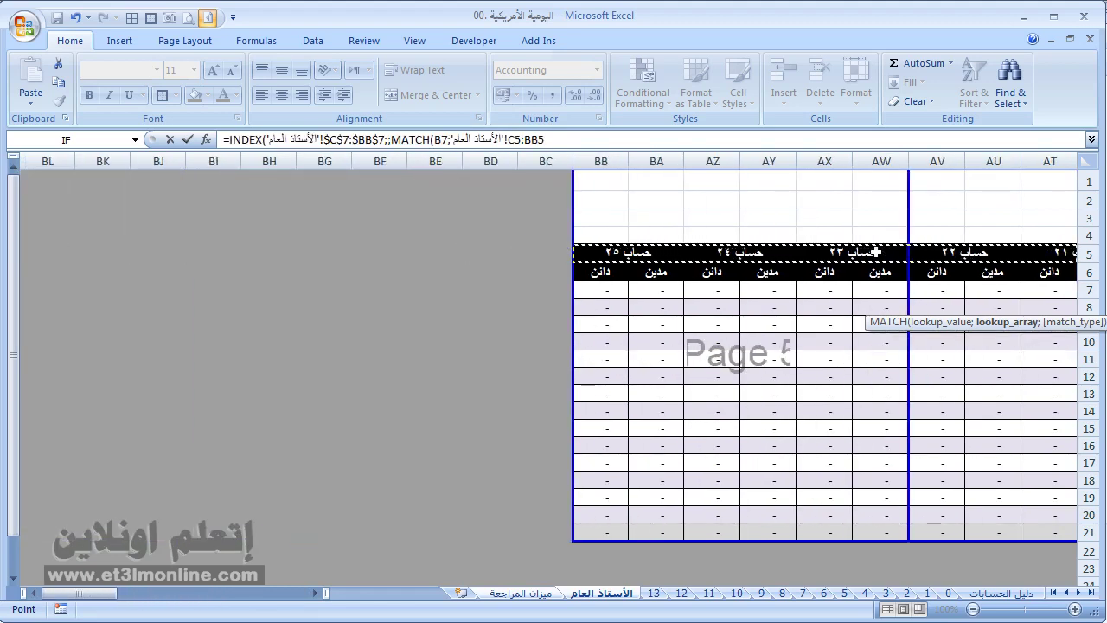
pyautogui.press('F4')
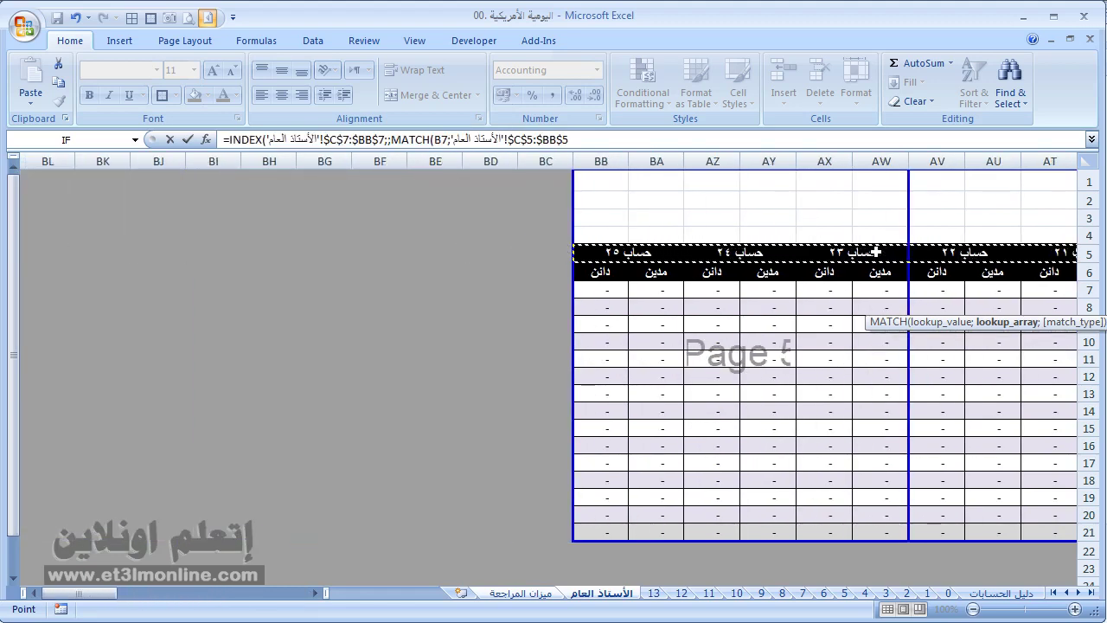
pyautogui.write(';0')
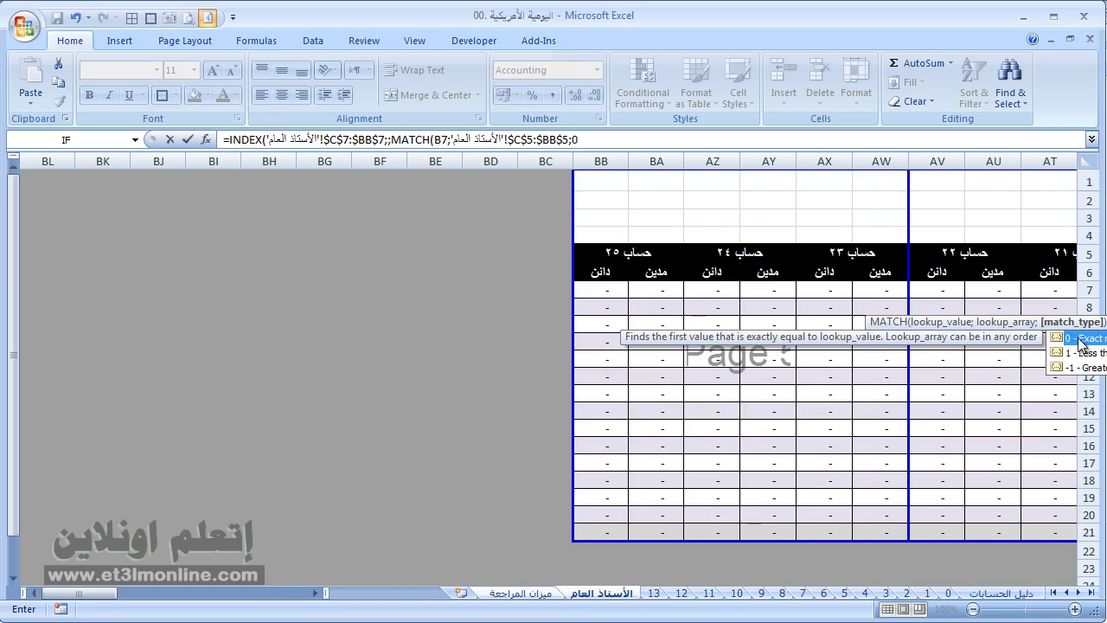
pyautogui.write(')')
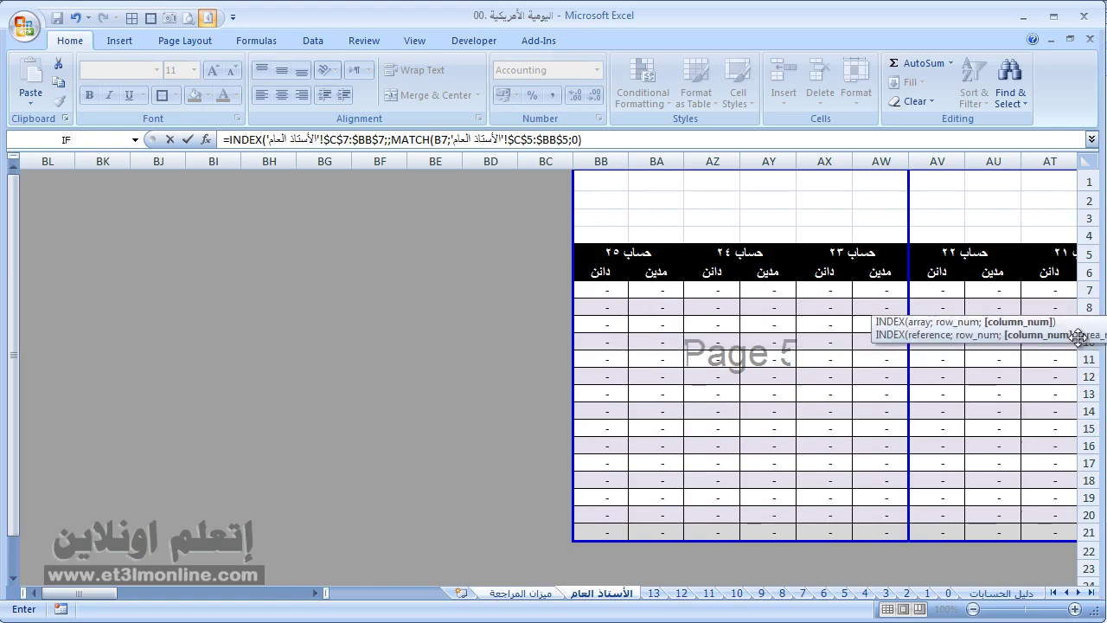
pyautogui.press('Return')
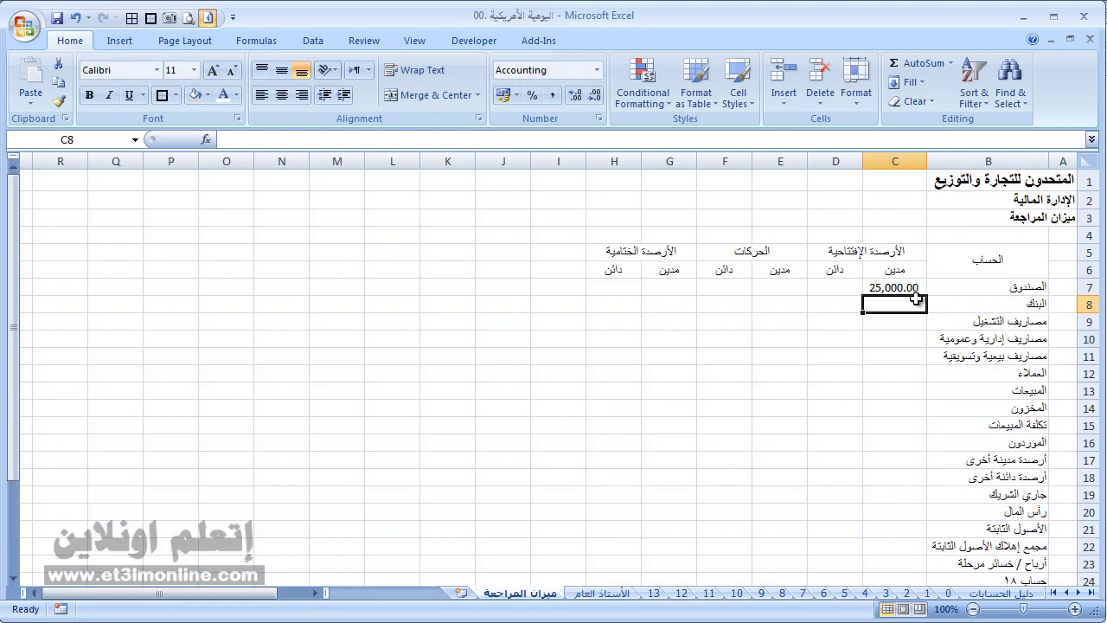
# Step: On sheet 0, enter opening debits of 1000 bank, 12000 customers and 6000 inventory
pyautogui.click(886, 289)
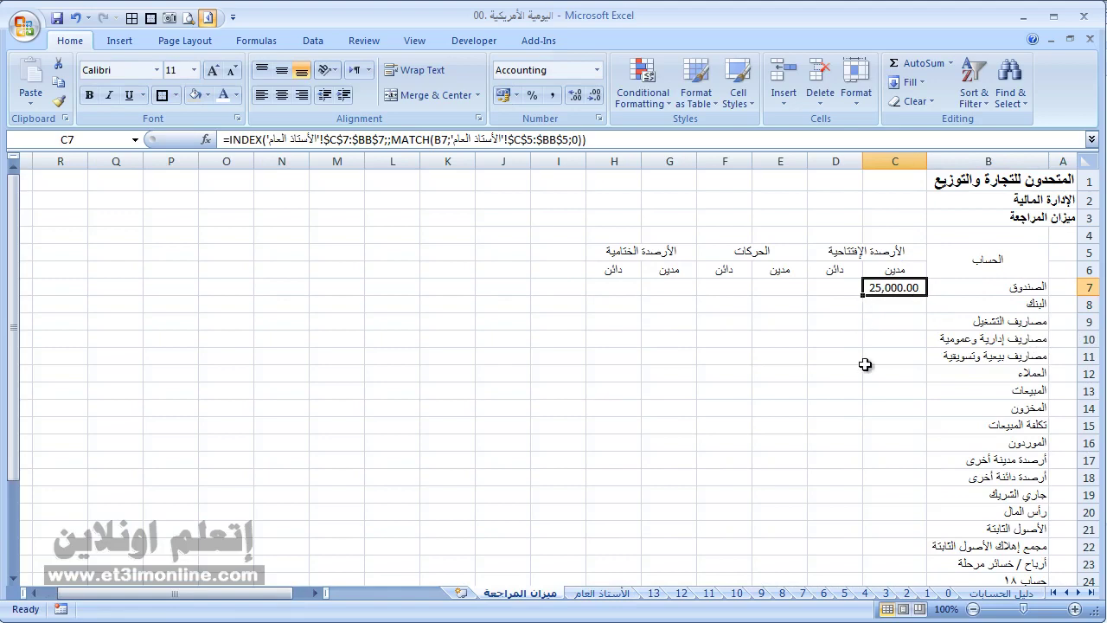
pyautogui.click(948, 594)
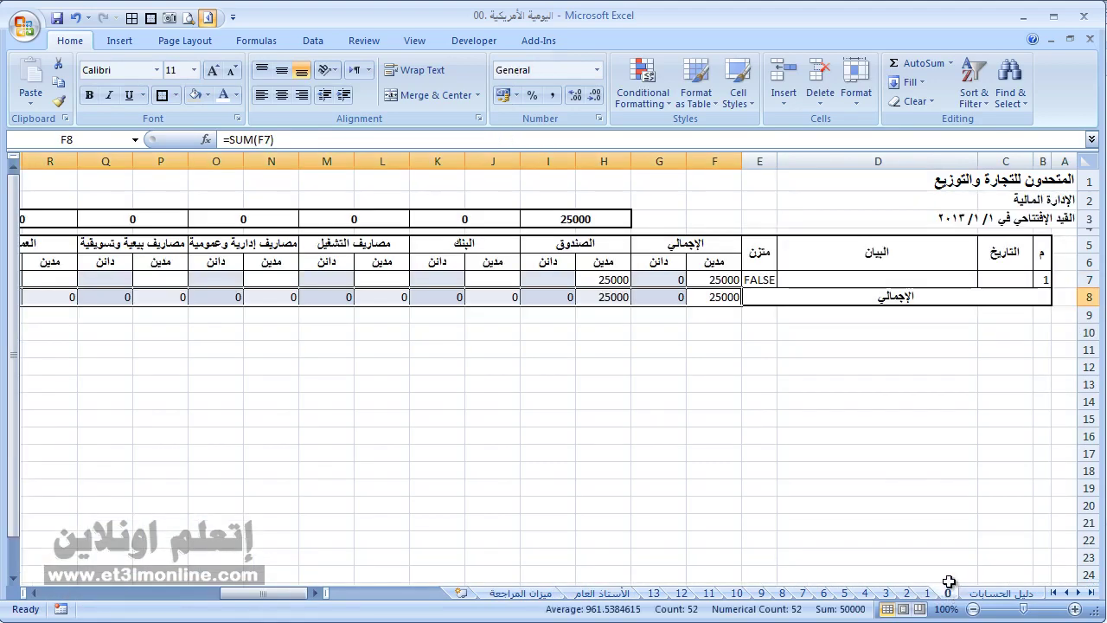
pyautogui.click(491, 276)
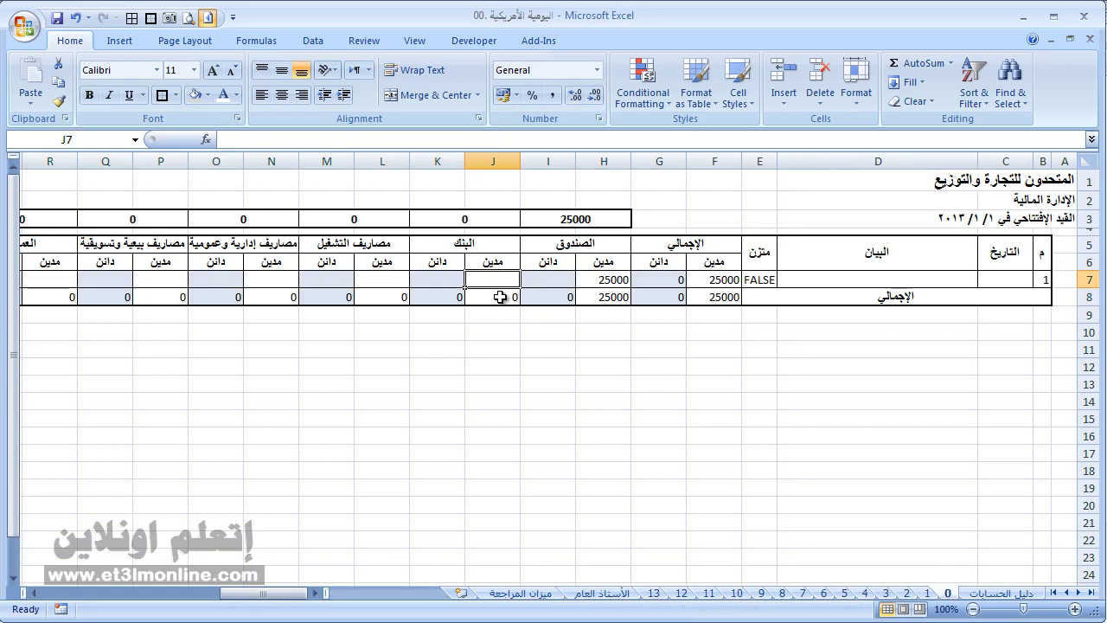
pyautogui.write('1000')
pyautogui.press('Tab')
pyautogui.press('Tab')
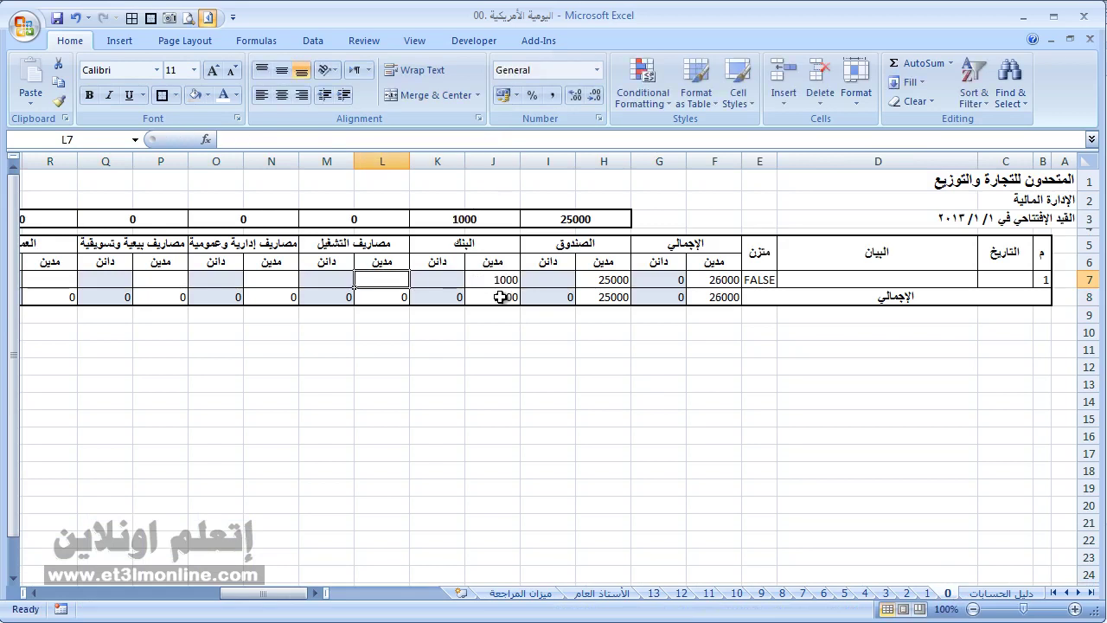
pyautogui.press('Tab')
pyautogui.press('Tab')
pyautogui.press('Tab')
pyautogui.press('Tab')
pyautogui.press('Tab')
pyautogui.press('Tab')
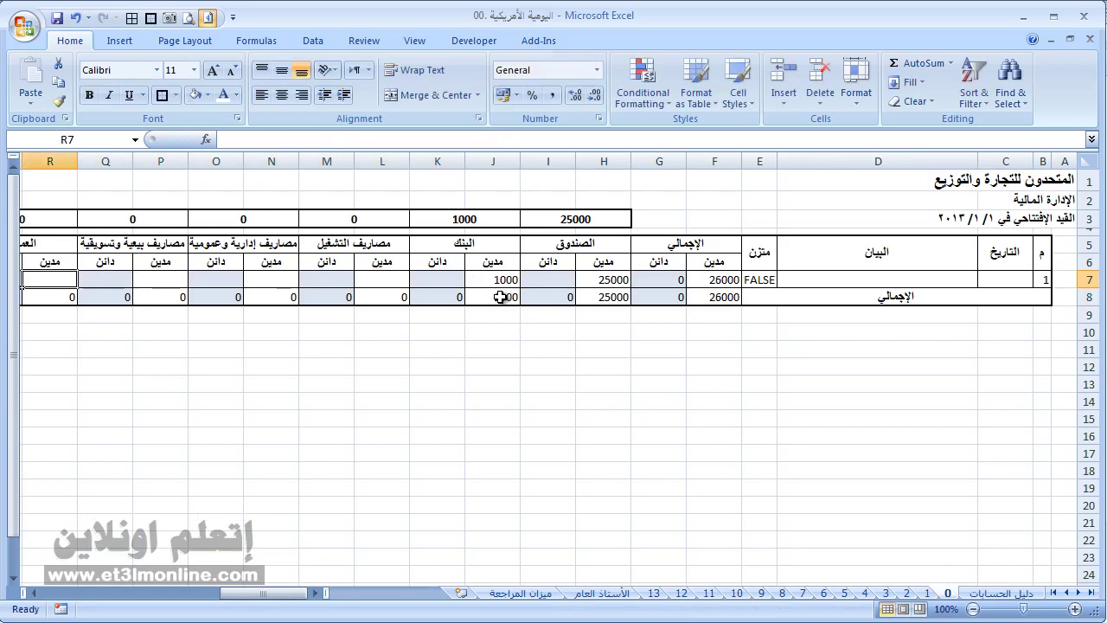
pyautogui.press('Tab')
pyautogui.hotkey('shift', 'Tab')
pyautogui.write('120')
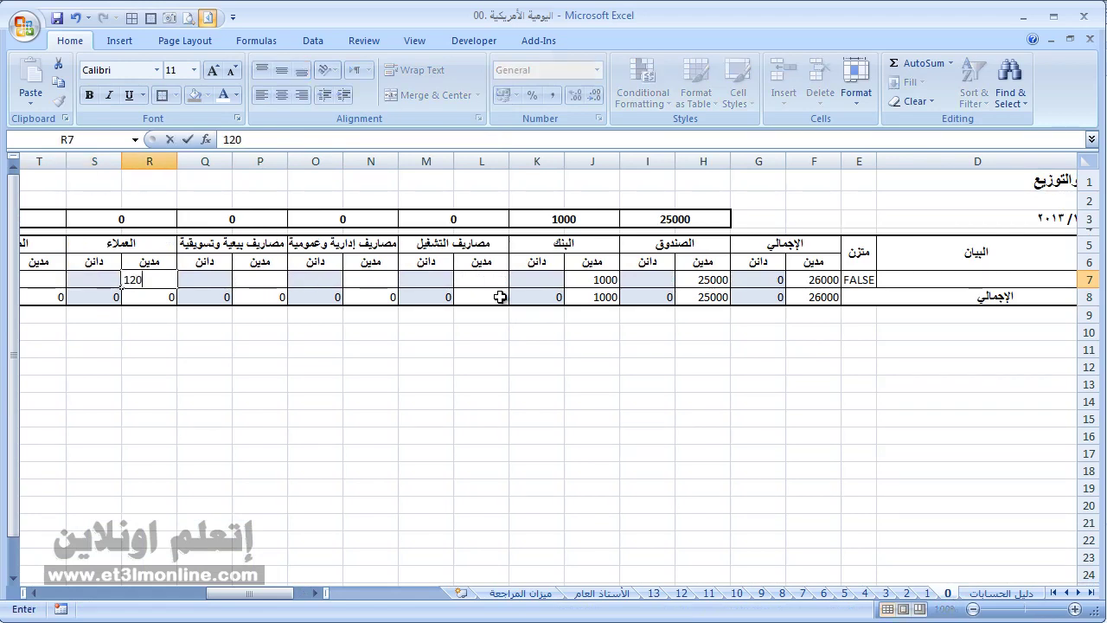
pyautogui.write('00')
pyautogui.press('Tab')
pyautogui.press('Tab')
pyautogui.press('Tab')
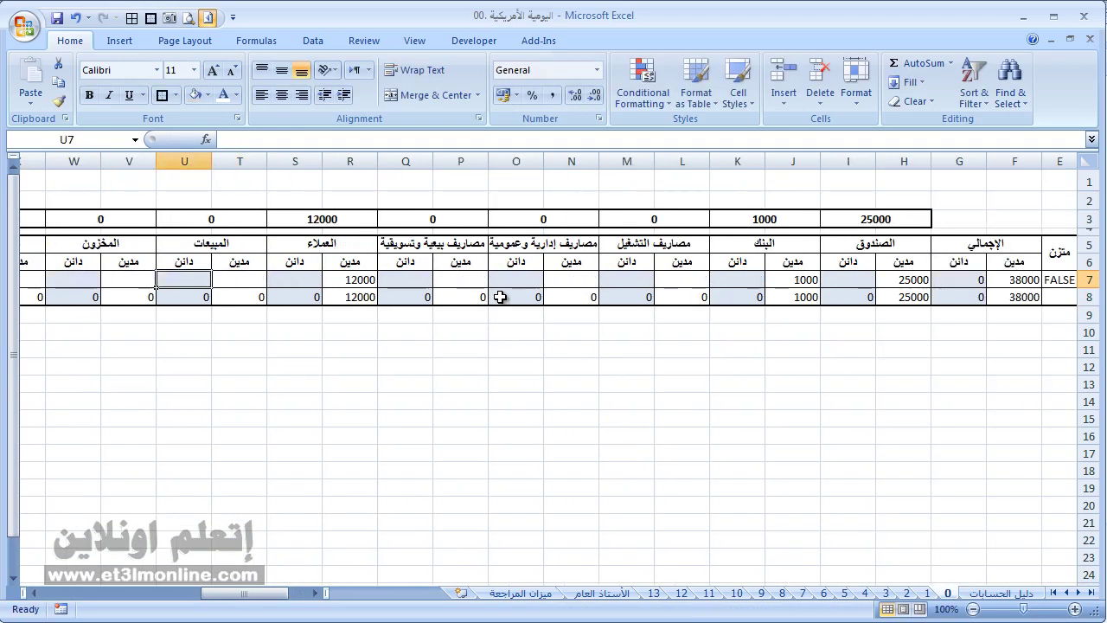
pyautogui.press('Tab')
pyautogui.press('Tab')
pyautogui.press('Right')
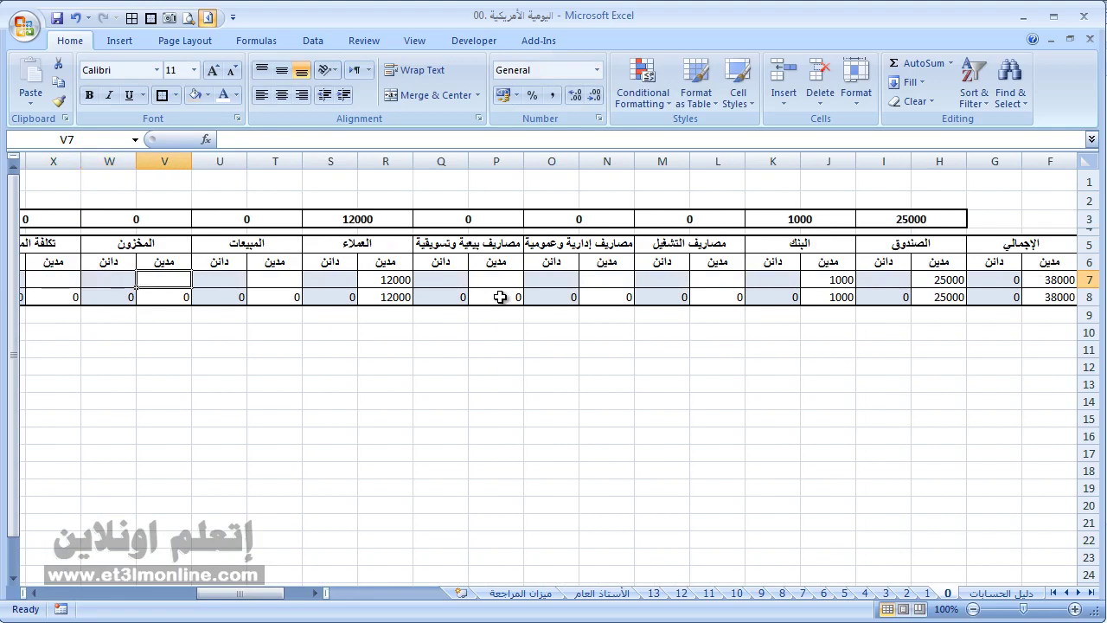
pyautogui.write('600')
pyautogui.press('Left')
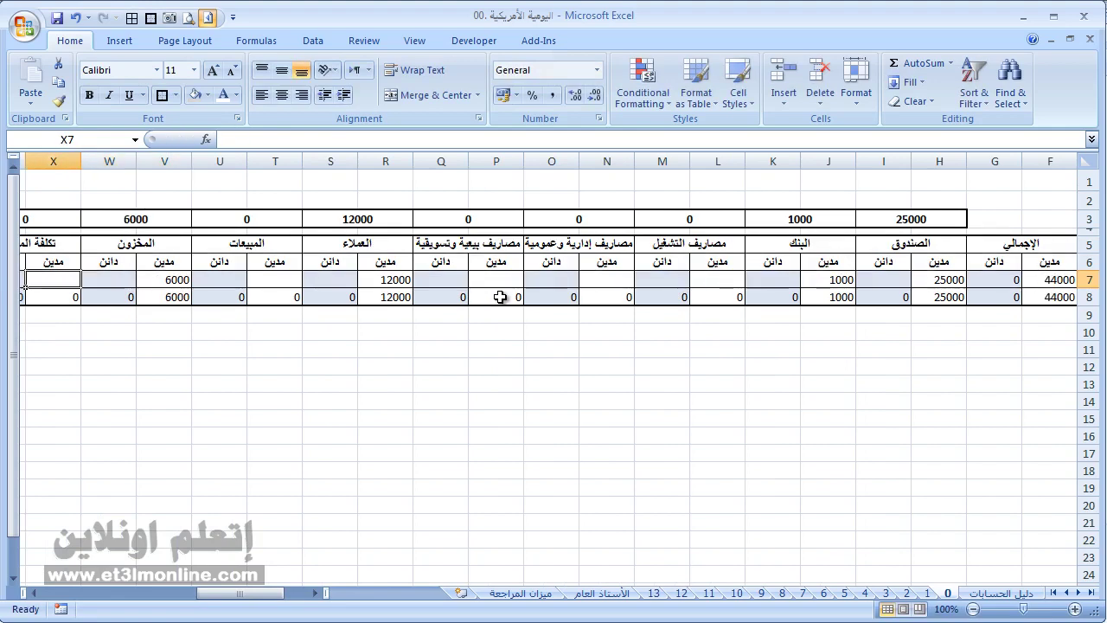
# Step: Enter opening credits of 30000 suppliers and 25000 other credit balances, then return to the trial balance
pyautogui.press('Left')
pyautogui.press('Left')
pyautogui.press('Left')
pyautogui.press('Left')
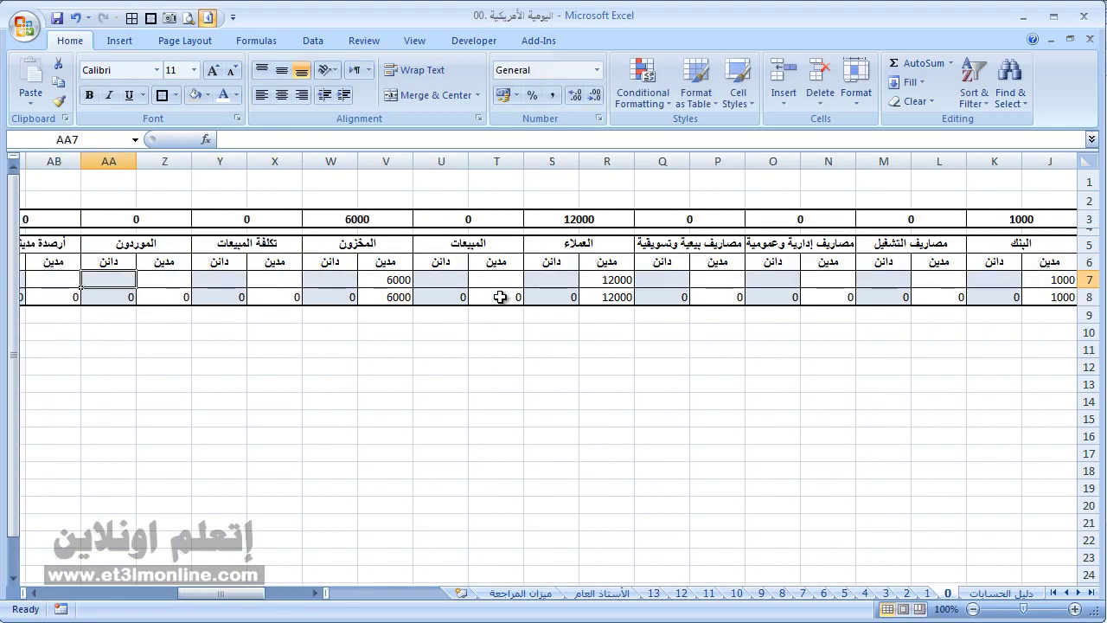
pyautogui.write('30000')
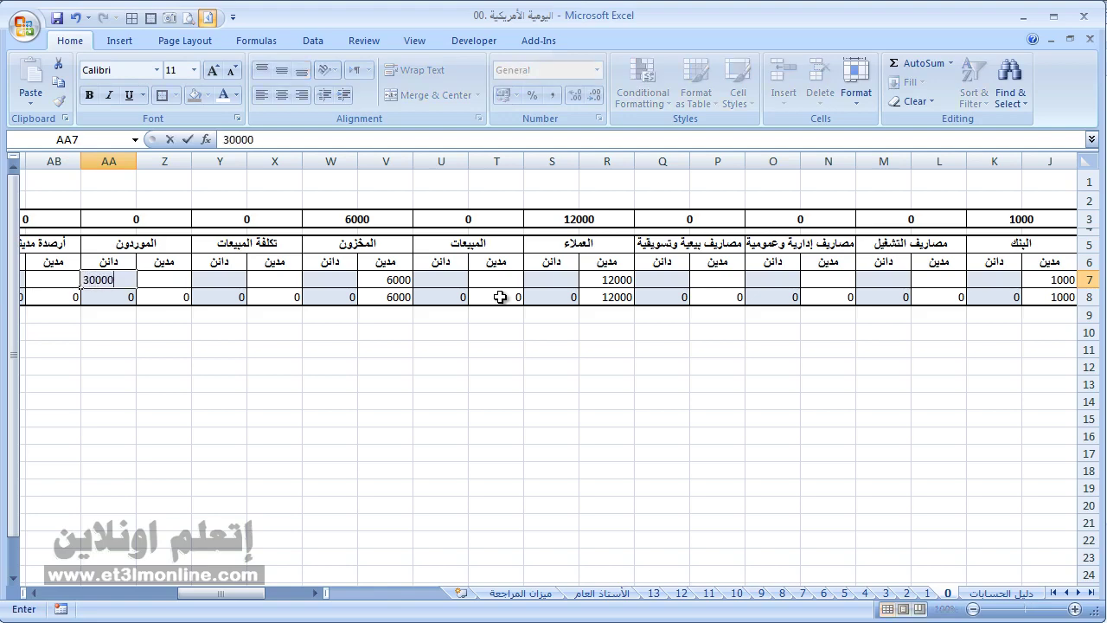
pyautogui.press('Left')
pyautogui.press('Left')
pyautogui.press('Left')
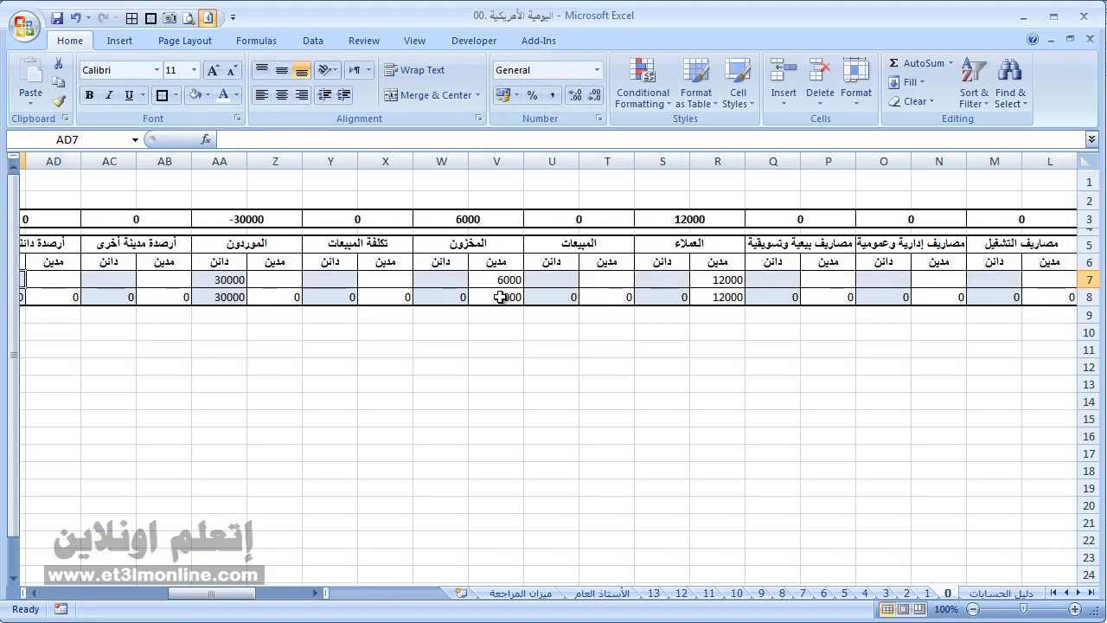
pyautogui.press('Left')
pyautogui.write('25')
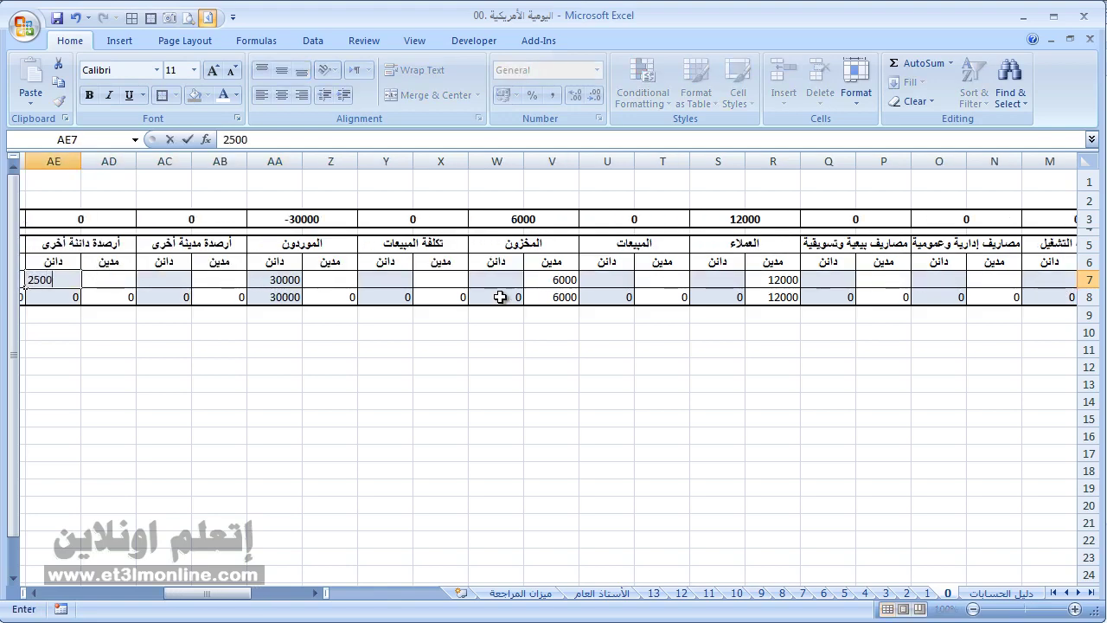
pyautogui.write('0')
pyautogui.press('Left')
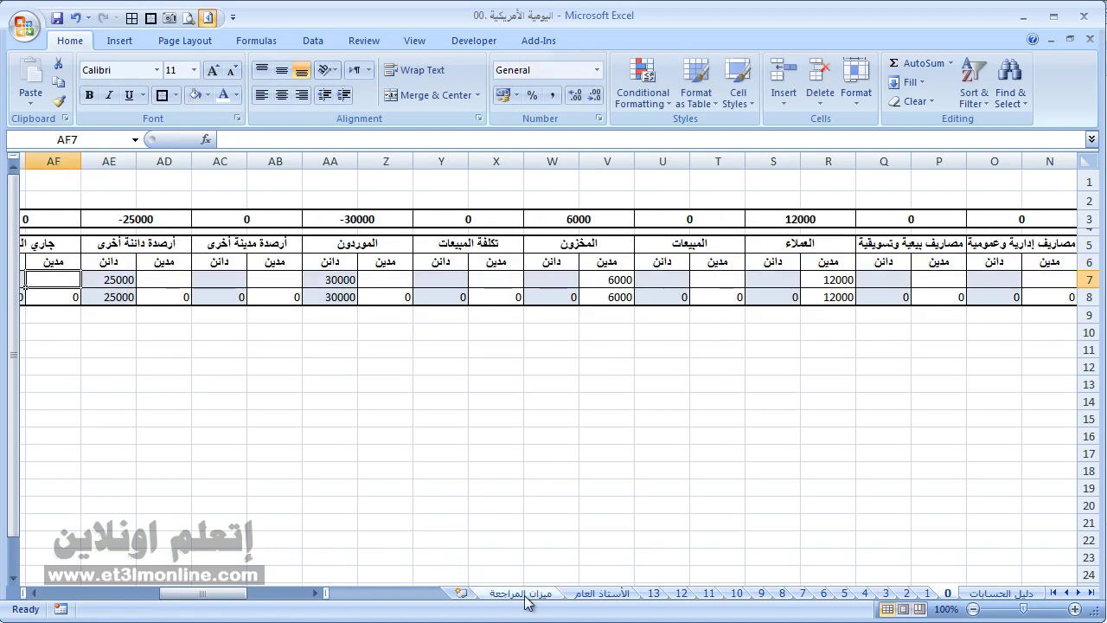
pyautogui.click(525, 598)
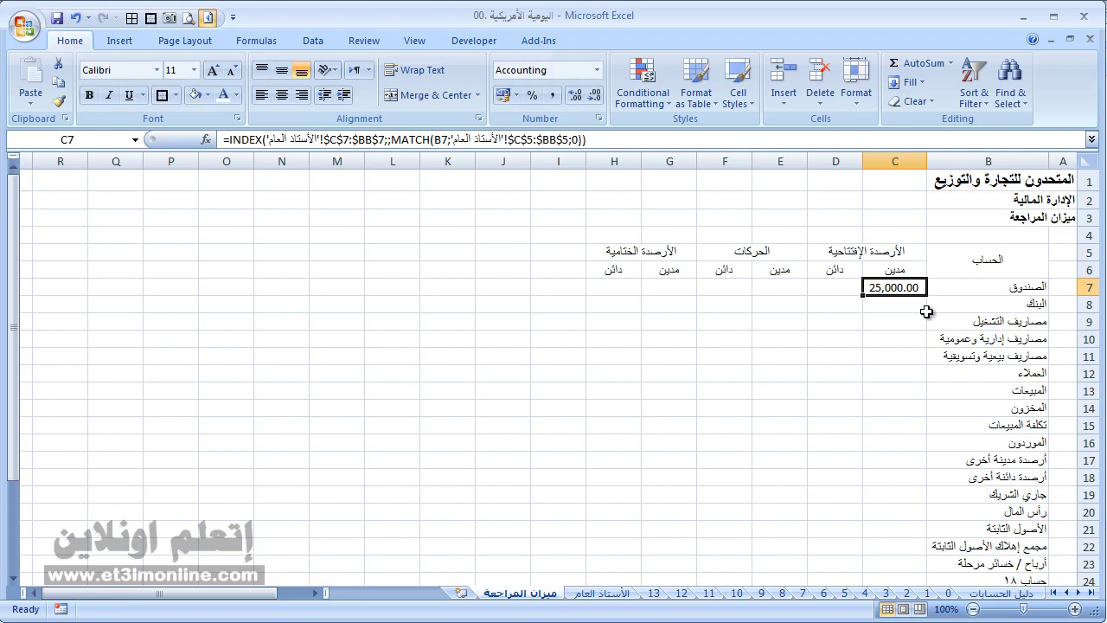
# Step: Recommit C7's opening-debit lookup and fill it down to C31, showing 1,000 bank and 12,000 customers
pyautogui.press('F2')
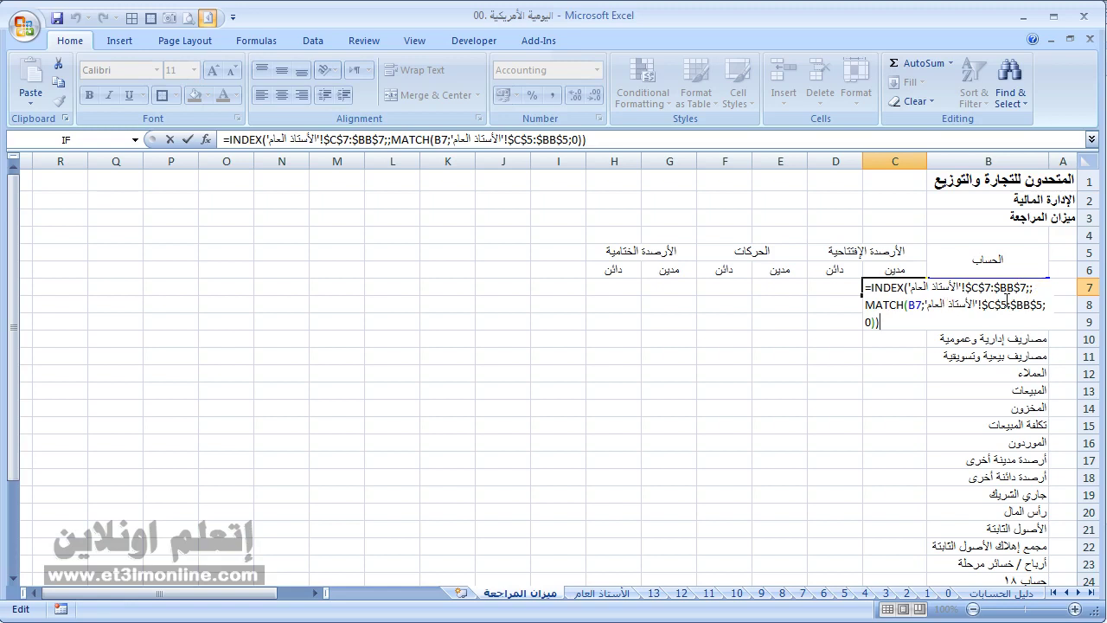
pyautogui.hotkey('ctrl', 'Return')
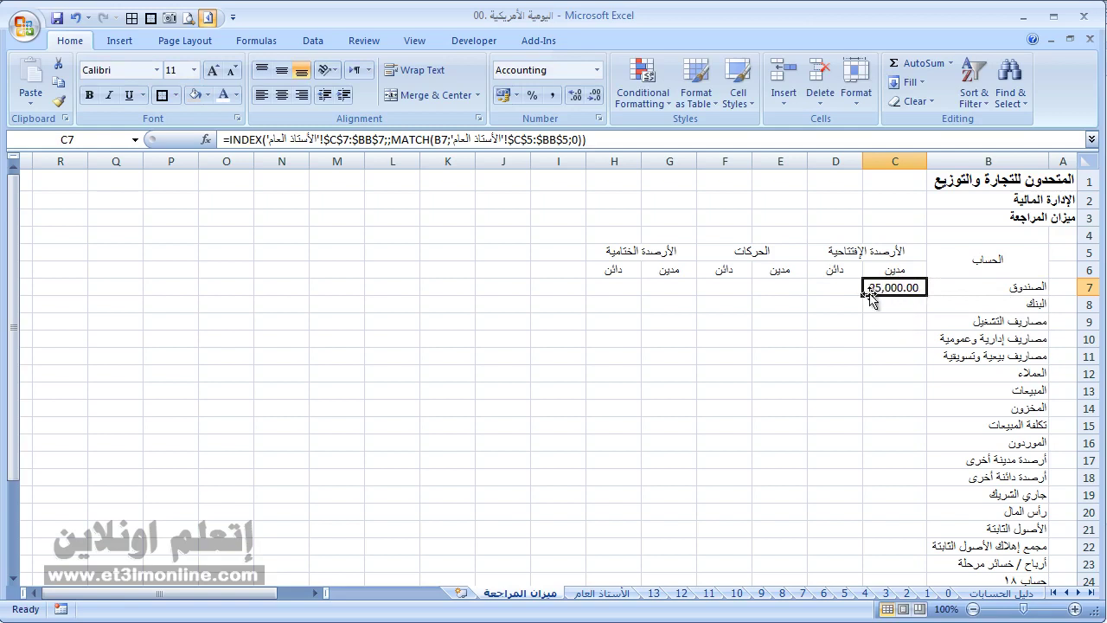
pyautogui.moveTo(862, 295)
pyautogui.mouseDown()
pyautogui.moveTo(859, 573)
pyautogui.moveTo(897, 557)
pyautogui.mouseUp()
pyautogui.scroll(3, 898, 473)
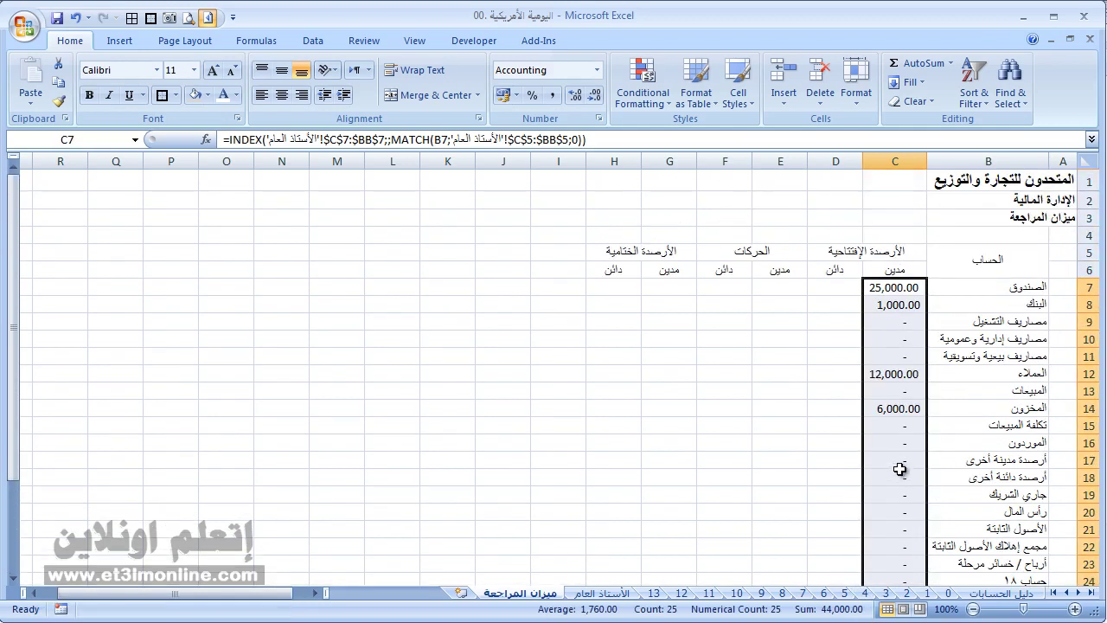
pyautogui.click(889, 303)
pyautogui.click(889, 304)
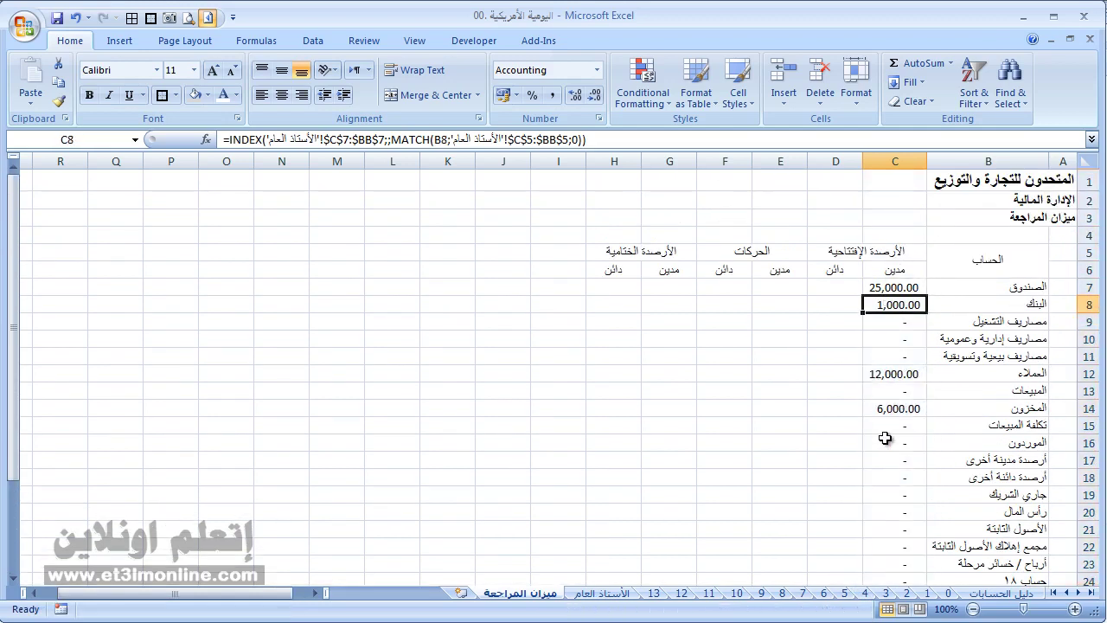
# Step: Review the trial balance's column C opening debits: 25,000 cash, 1,000 bank, 12,000 customers, 6,000 inventory
pyautogui.click(948, 592)
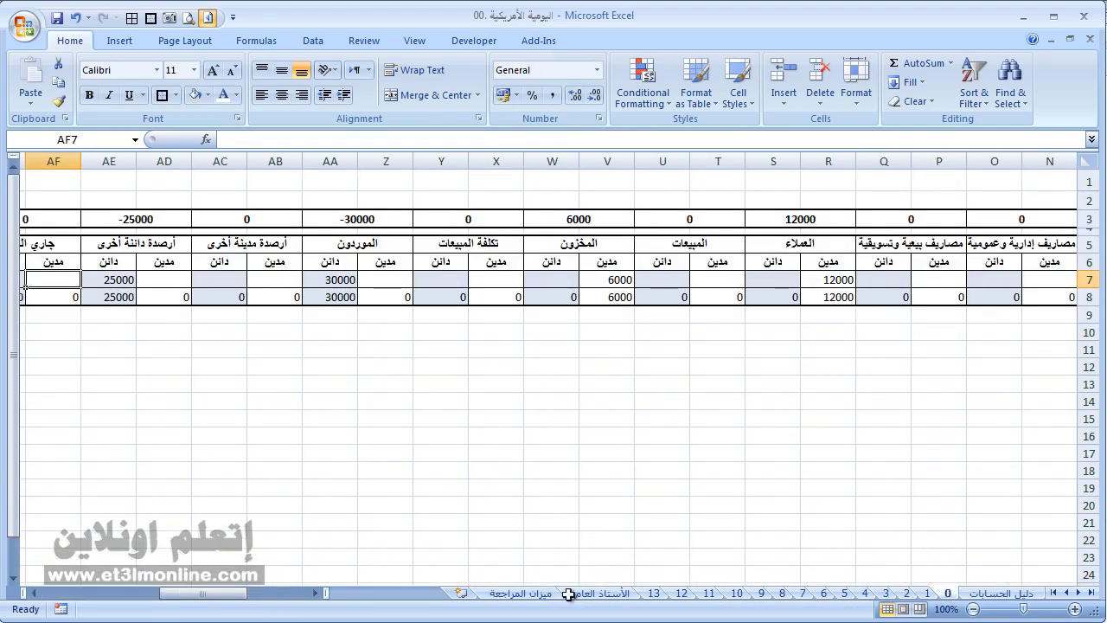
pyautogui.moveTo(244, 593); pyautogui.dragTo(307, 593)
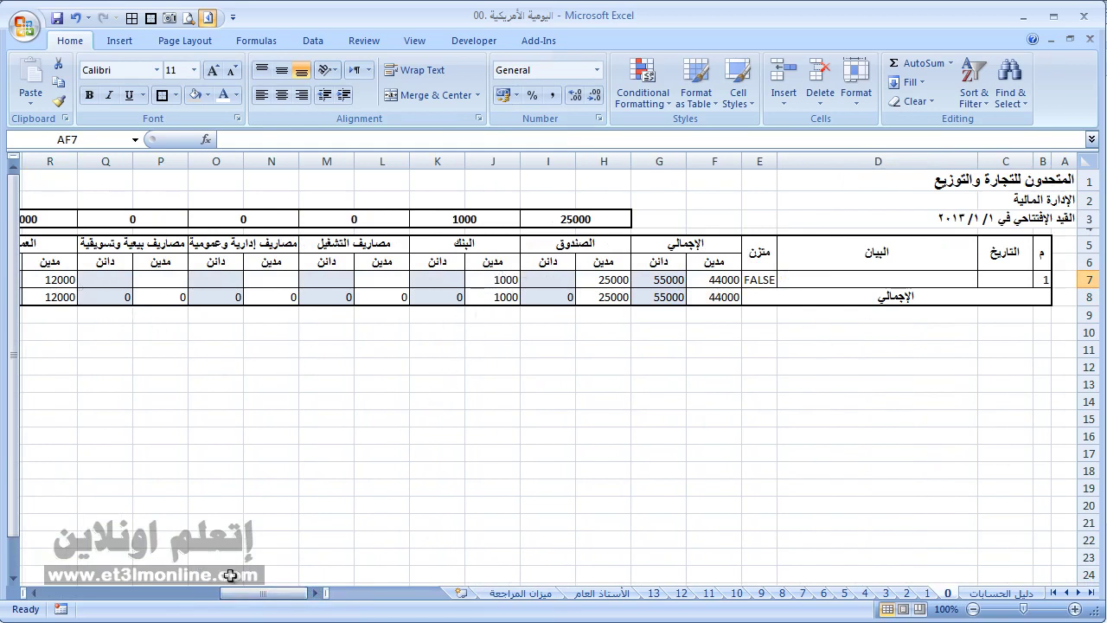
pyautogui.moveTo(257, 593); pyautogui.dragTo(205, 593)
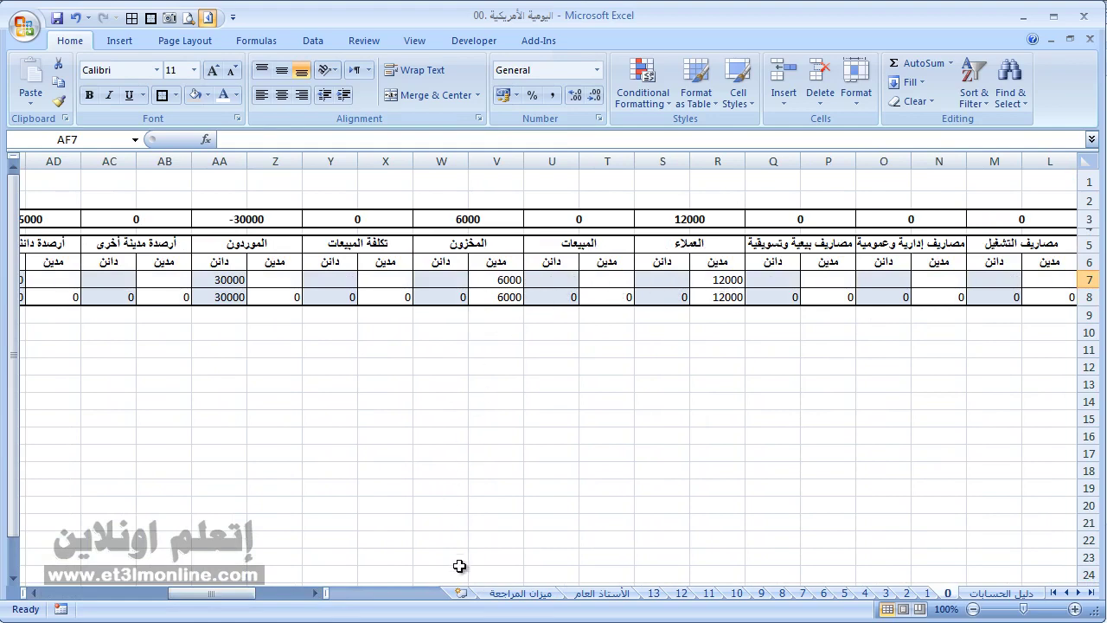
pyautogui.click(519, 593)
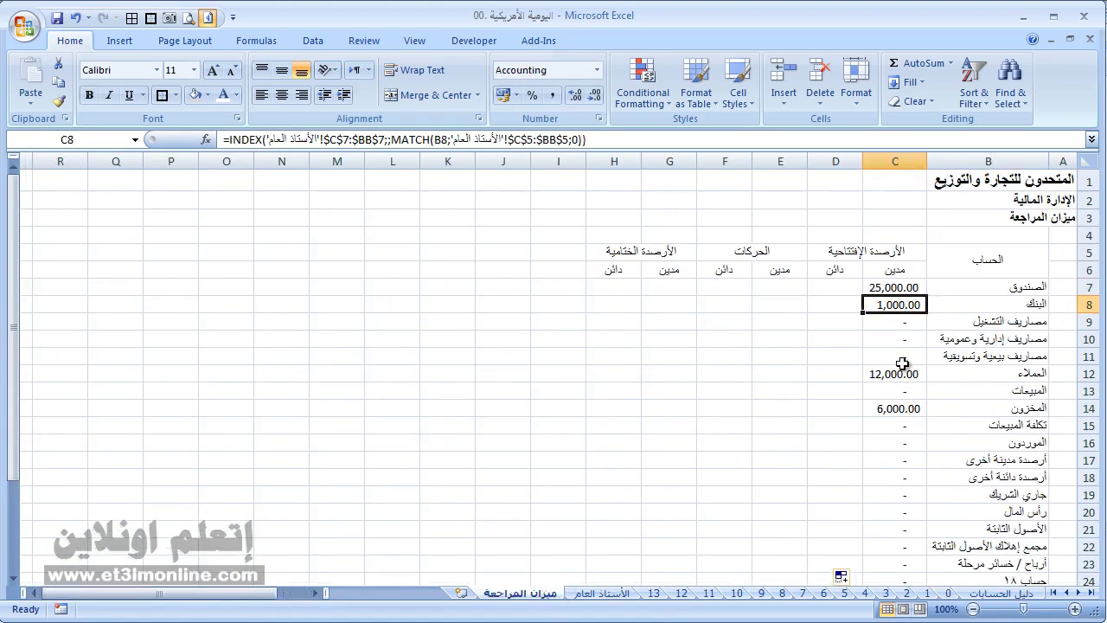
pyautogui.scroll(-2, 915, 432)
pyautogui.scroll(-3, 918, 432)
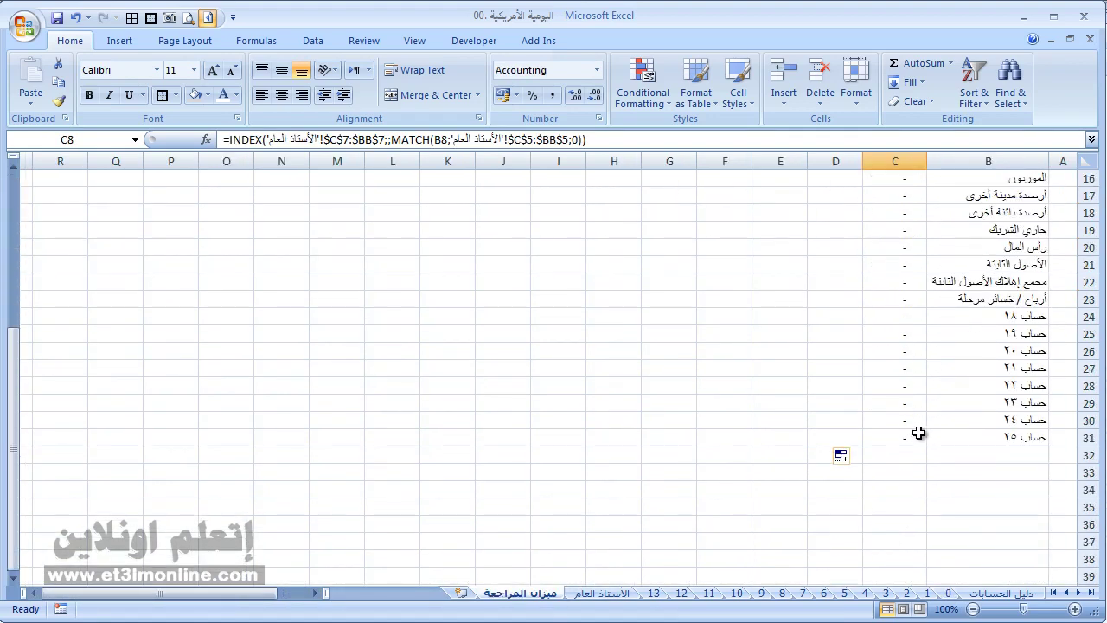
pyautogui.scroll(5, 918, 432)
# Step: Copy C7's INDEX/MATCH formula text into D7
pyautogui.click(917, 285)
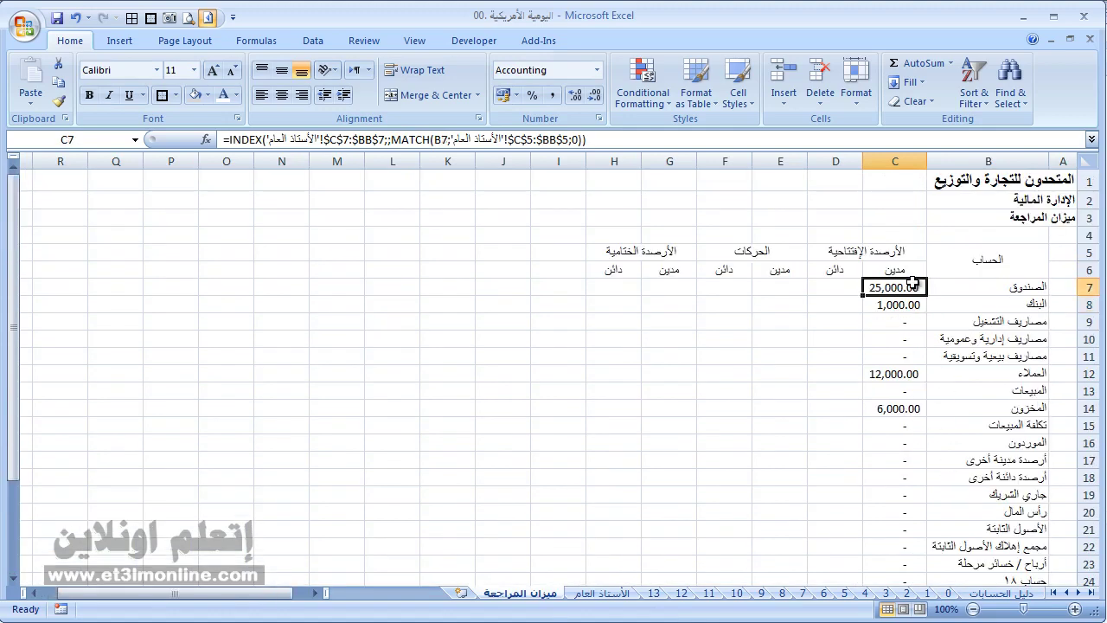
pyautogui.press('F2')
pyautogui.moveTo(874, 318); pyautogui.dragTo(865, 286)
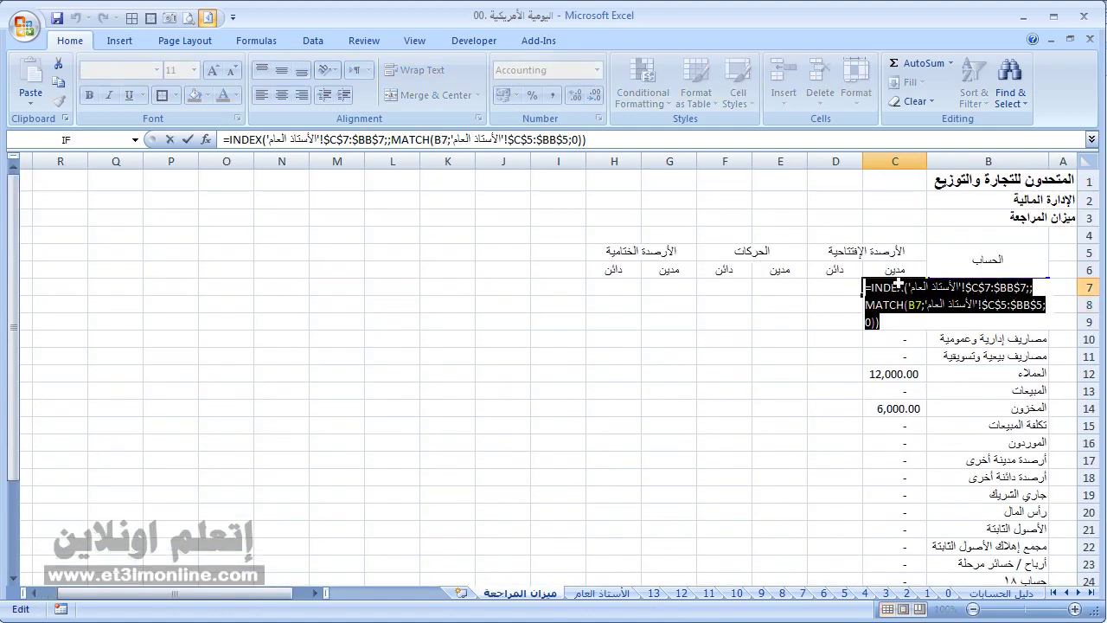
pyautogui.rightClick(904, 286)
pyautogui.click(942, 313)
pyautogui.press('Escape')
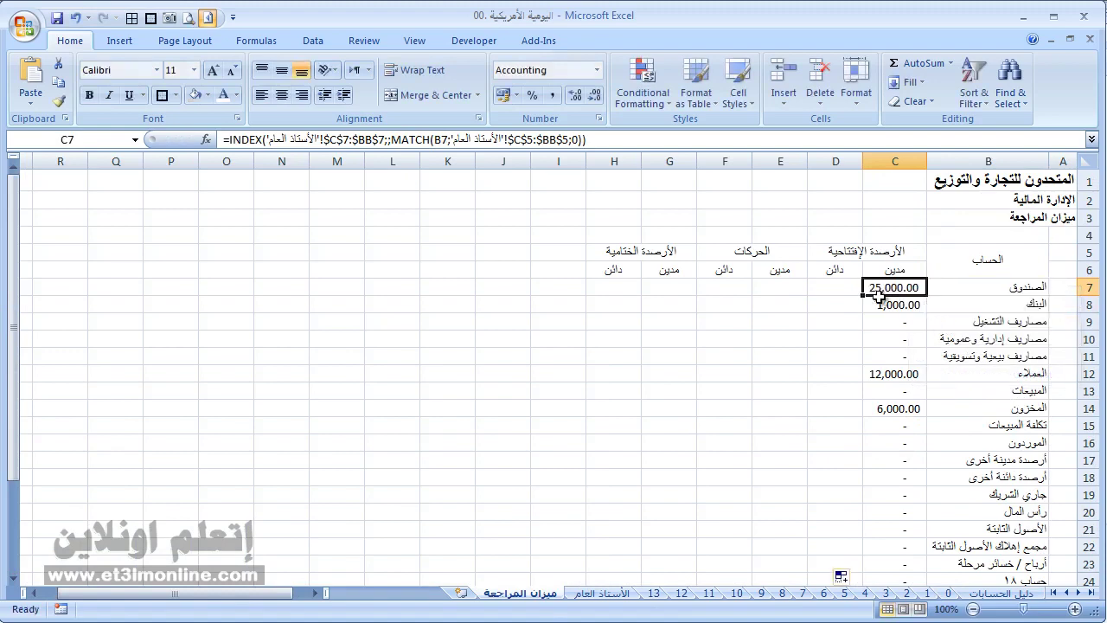
pyautogui.click(843, 285)
pyautogui.rightClick(838, 289)
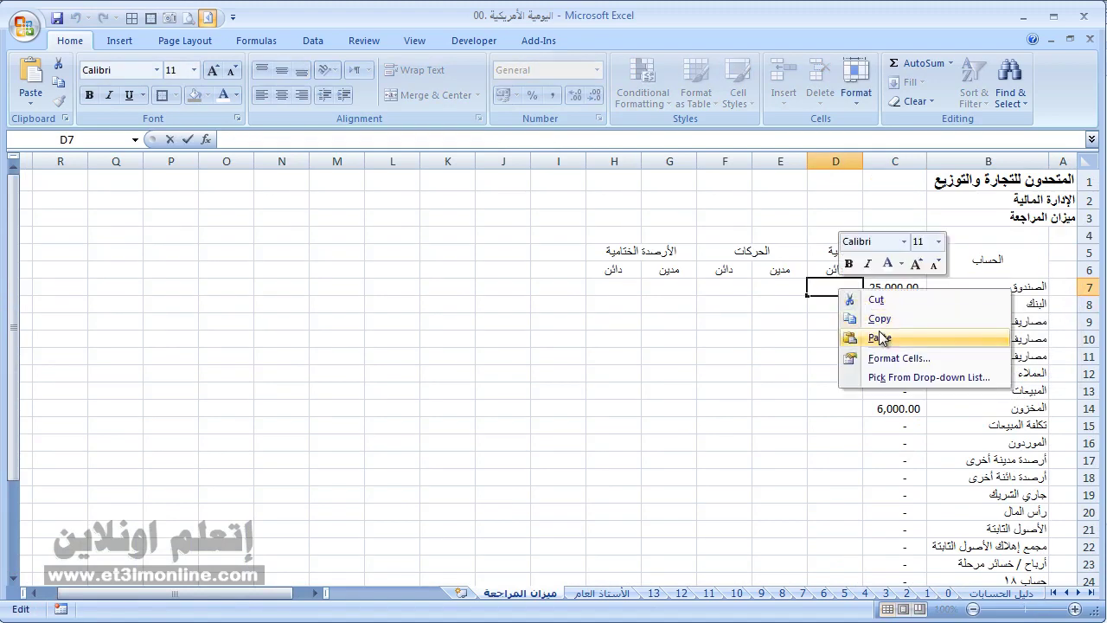
pyautogui.click(880, 337)
pyautogui.press('Return')
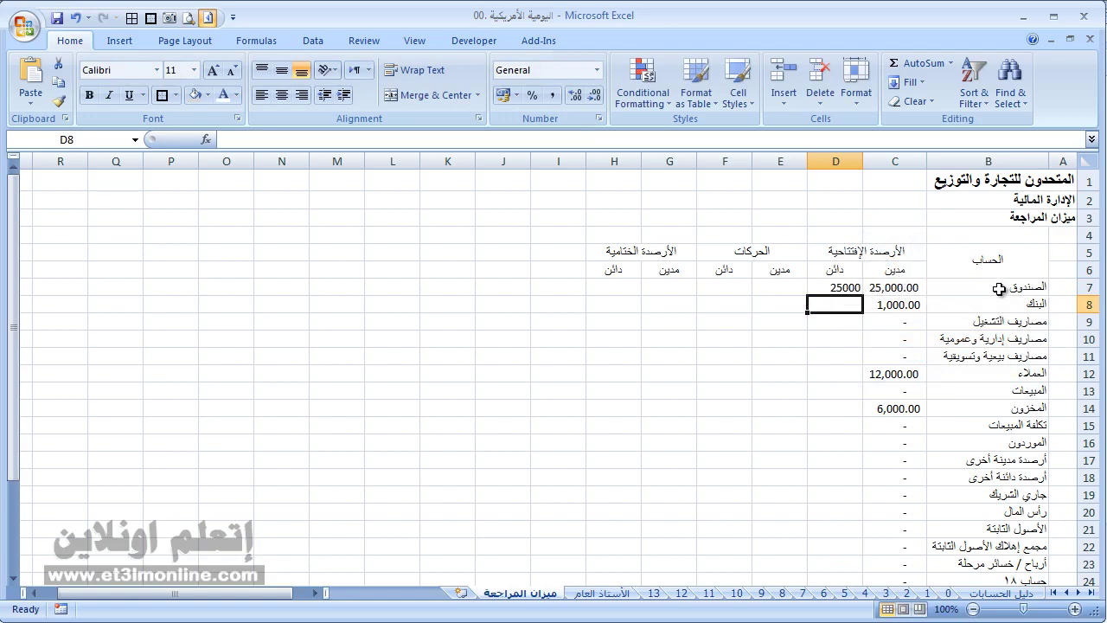
# Step: Inspect the general ledger's cash and bank opening balances in C7:E7, then return to the trial balance
pyautogui.click(595, 594)
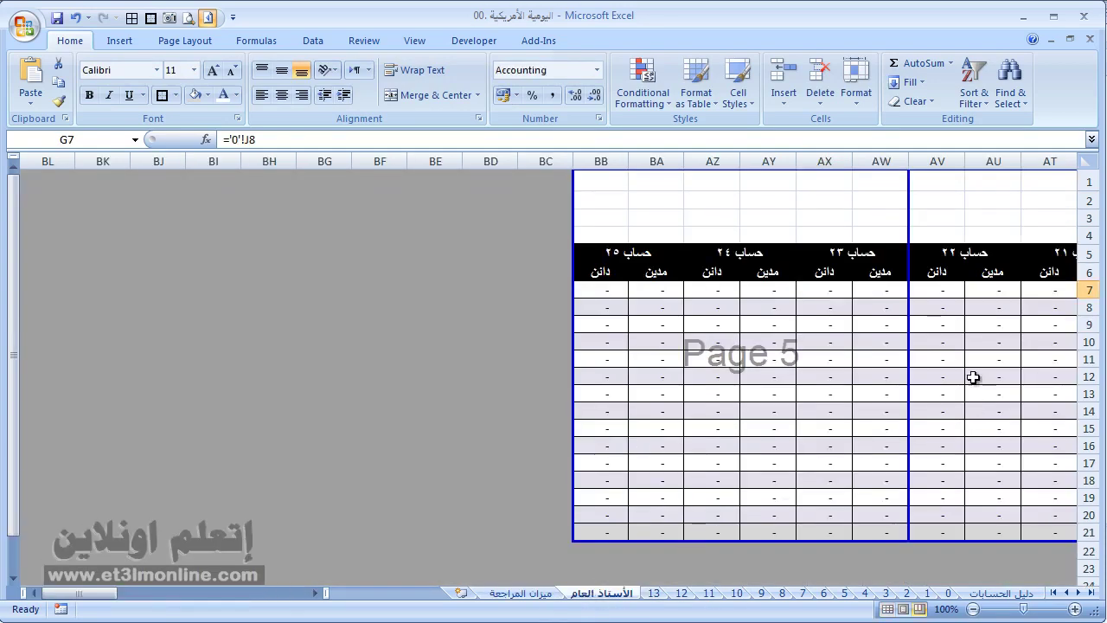
pyautogui.moveTo(108, 593); pyautogui.dragTo(312, 593)
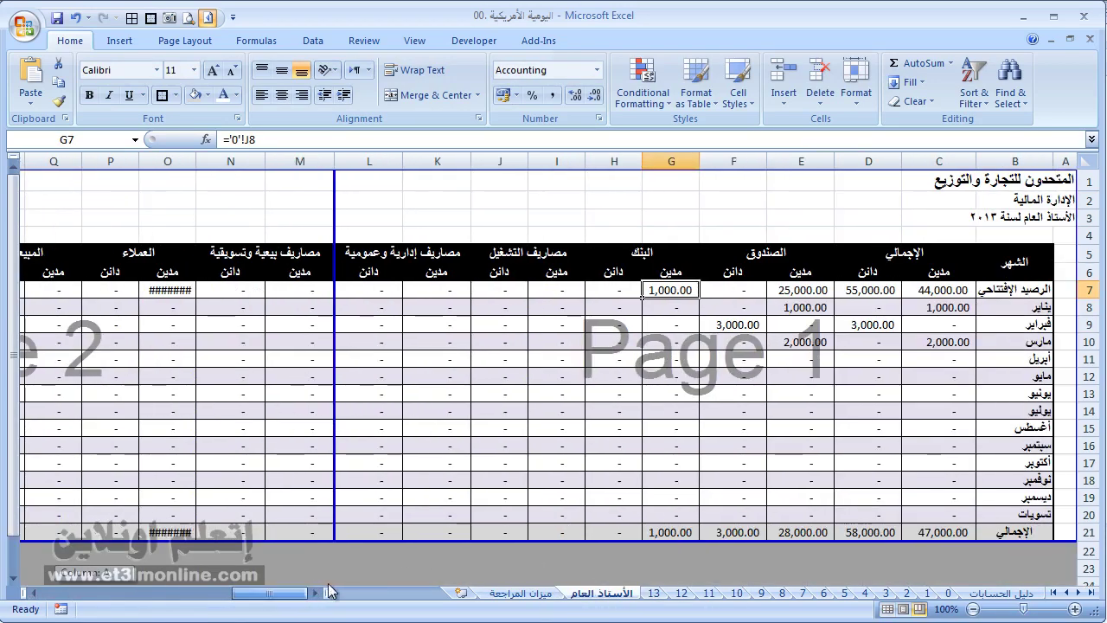
pyautogui.click(805, 251)
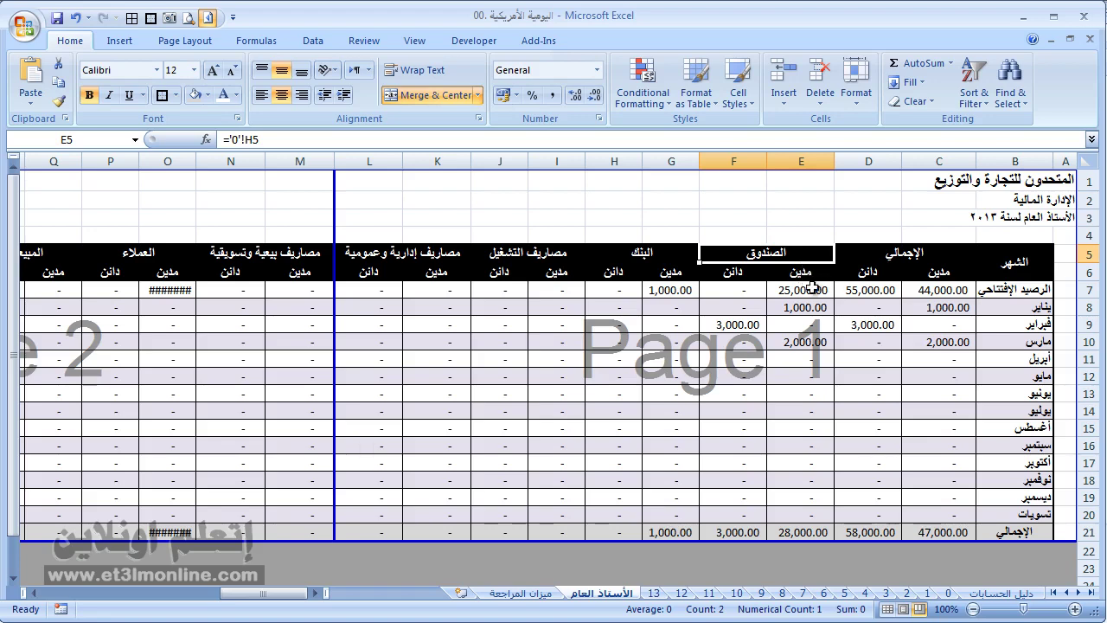
pyautogui.moveTo(926, 288); pyautogui.dragTo(817, 294)
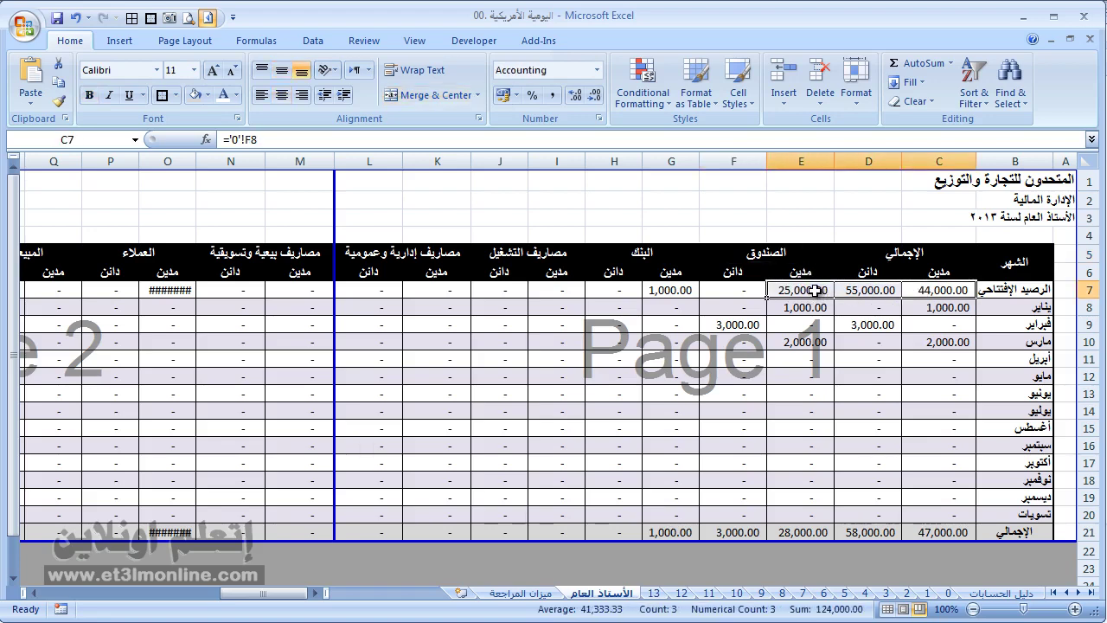
pyautogui.click(812, 290)
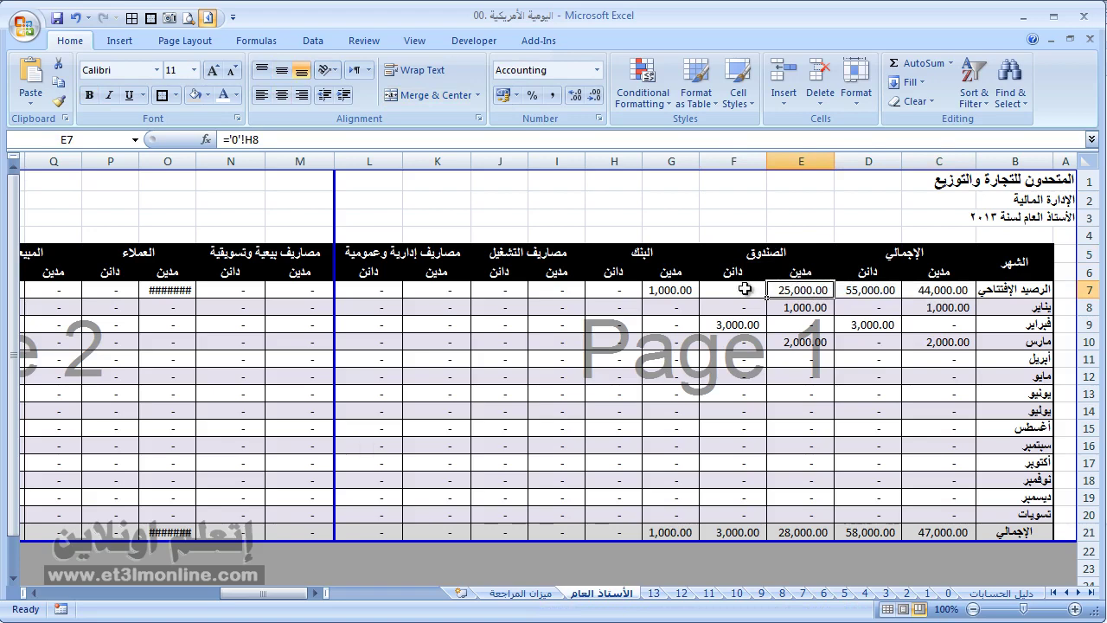
pyautogui.click(509, 592)
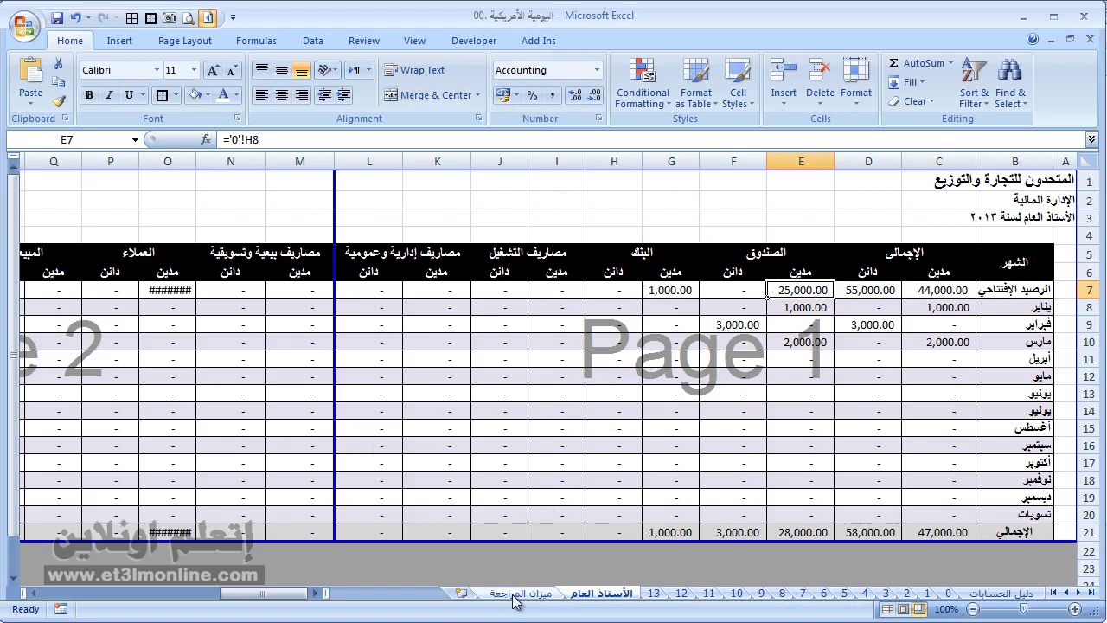
# Step: Add +1 to D7's MATCH column offset and fill the formula down to D31
pyautogui.doubleClick(845, 289)
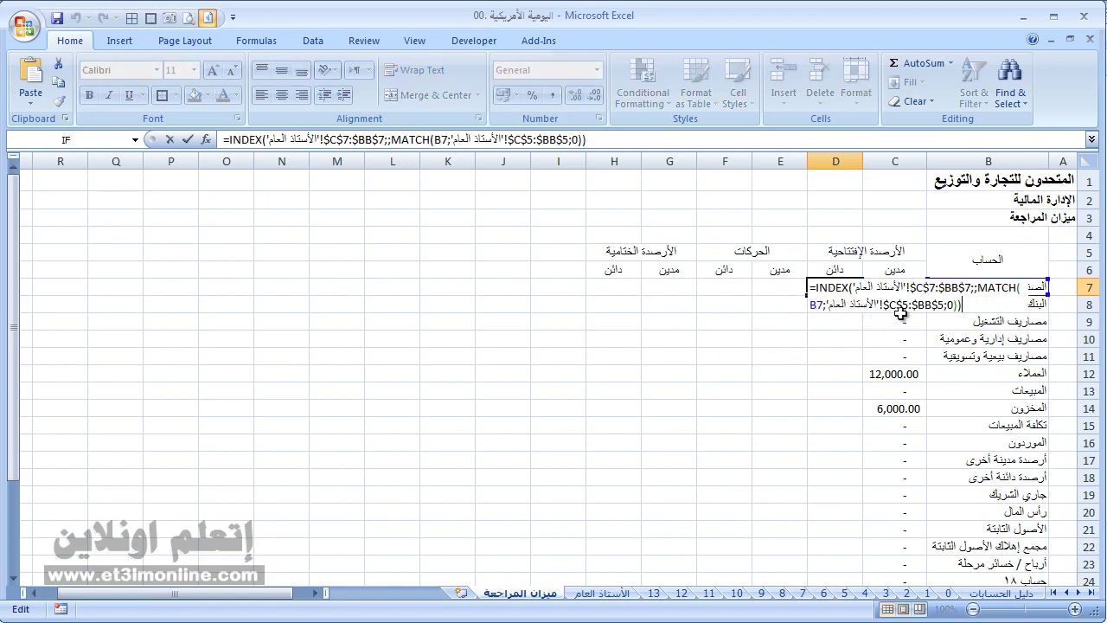
pyautogui.click(955, 304)
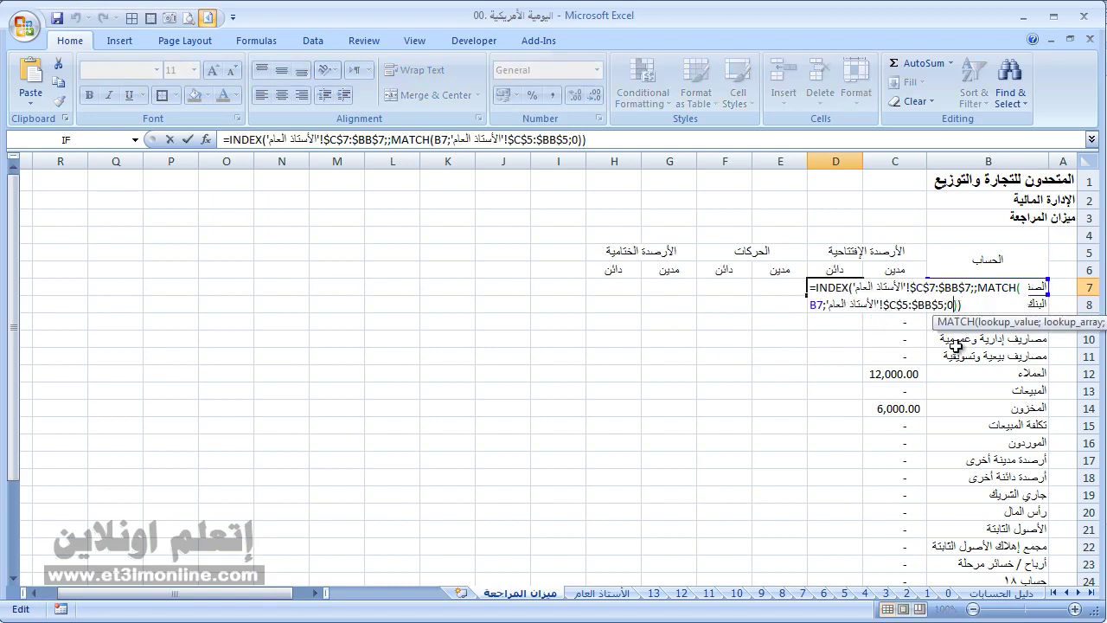
pyautogui.write('+1')
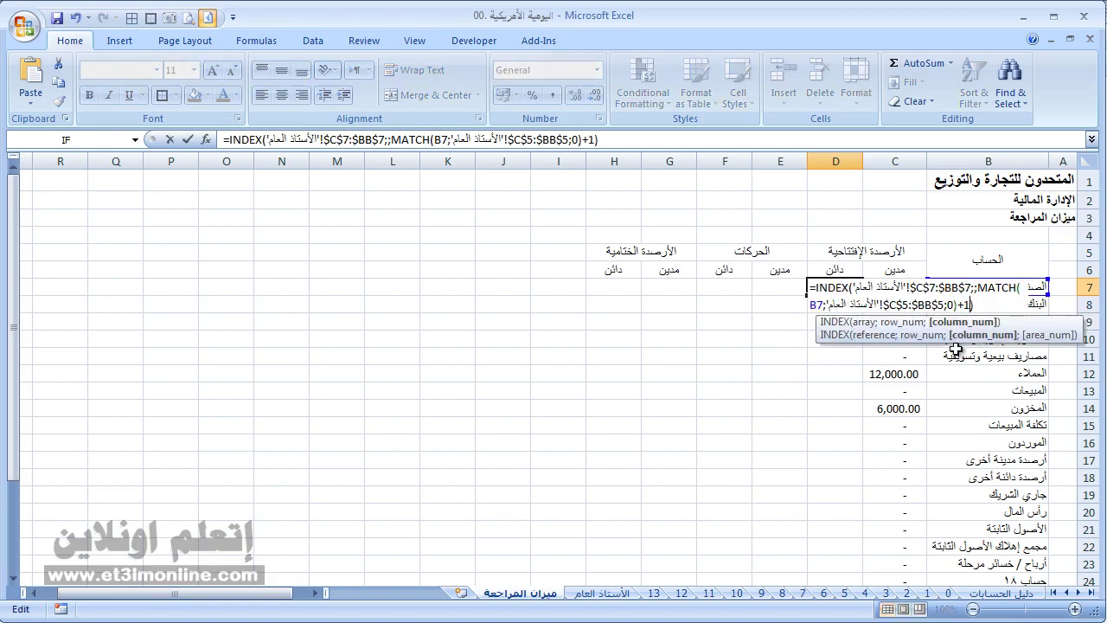
pyautogui.hotkey('ctrl', 'Return')
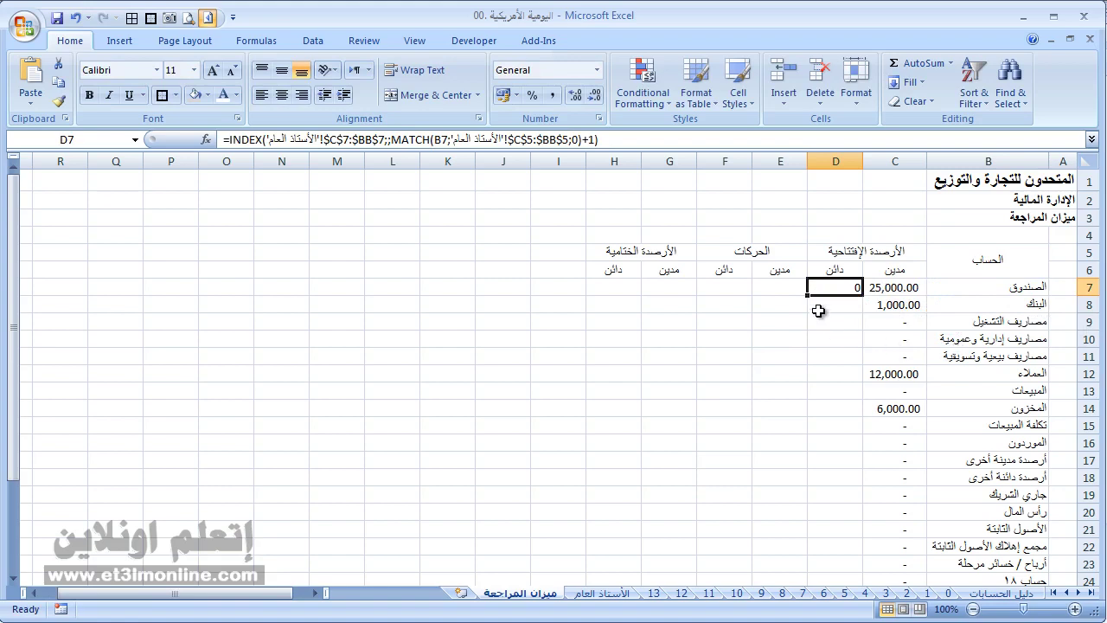
pyautogui.moveTo(808, 295)
pyautogui.mouseDown()
pyautogui.moveTo(809, 575)
pyautogui.moveTo(802, 535)
pyautogui.mouseUp()
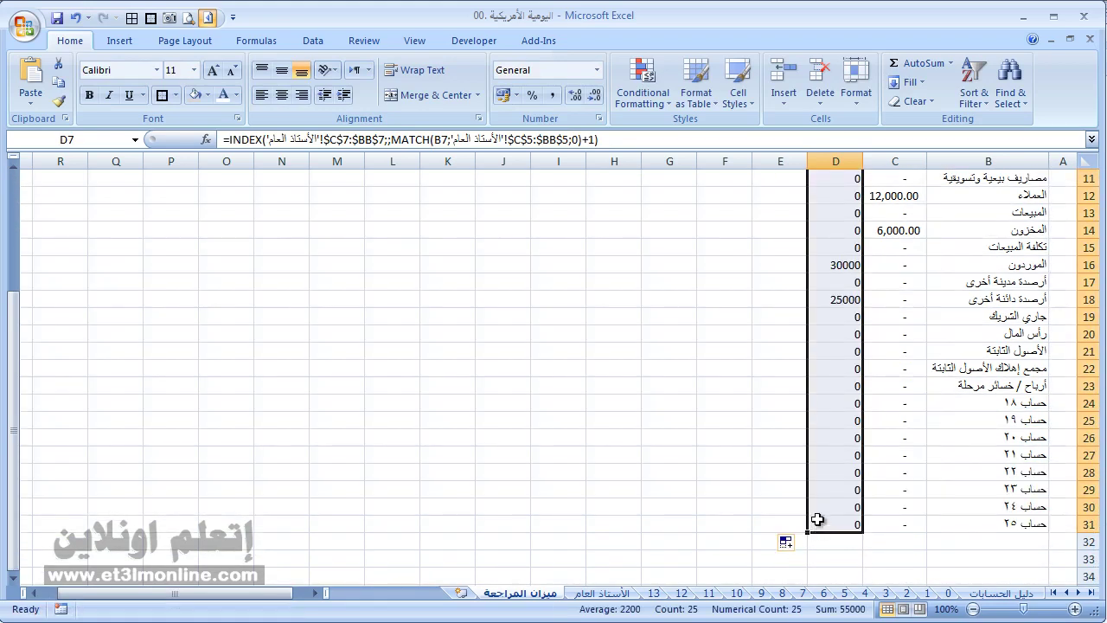
pyautogui.scroll(4, 816, 519)
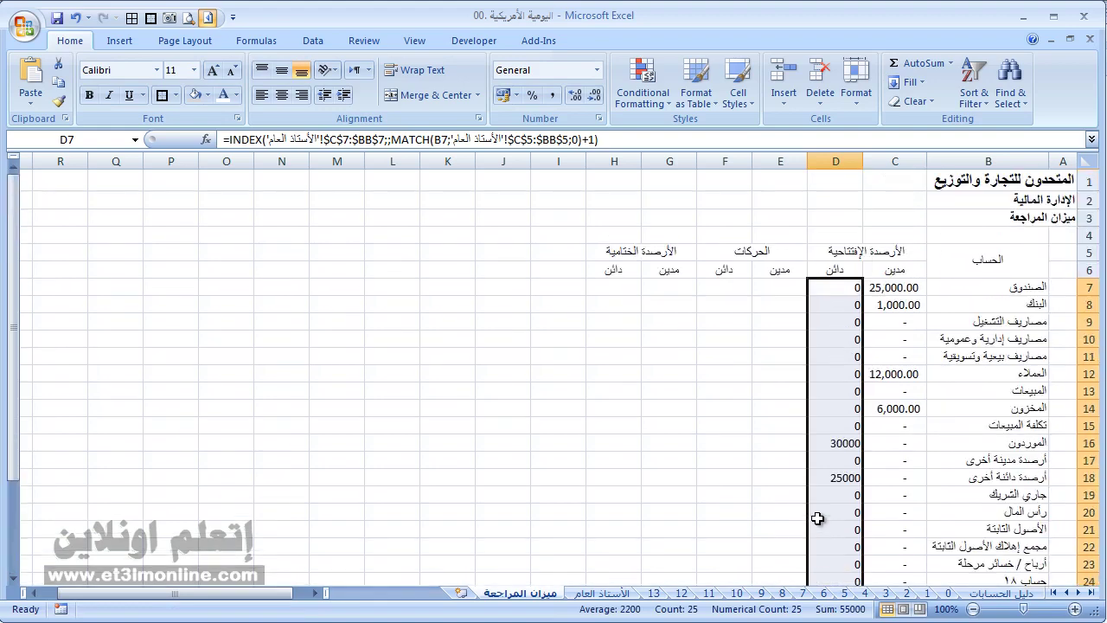
# Step: Check the 30000 suppliers and 25000 other credit balance formulas in D16 and D18
pyautogui.click(836, 444)
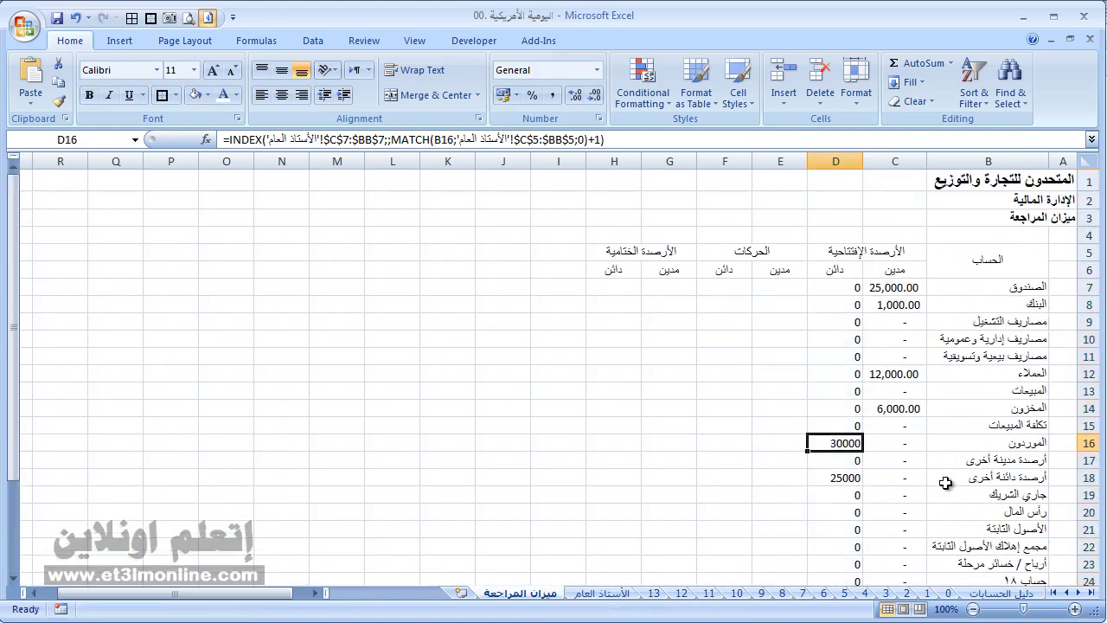
pyautogui.click(835, 481)
pyautogui.press('F2')
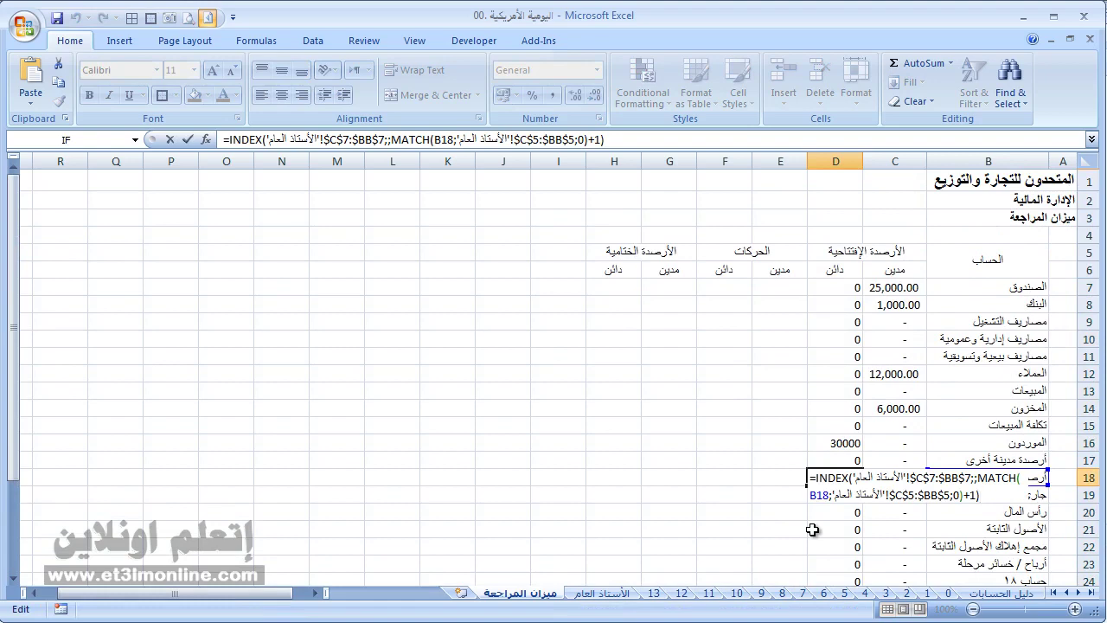
pyautogui.press('Escape')
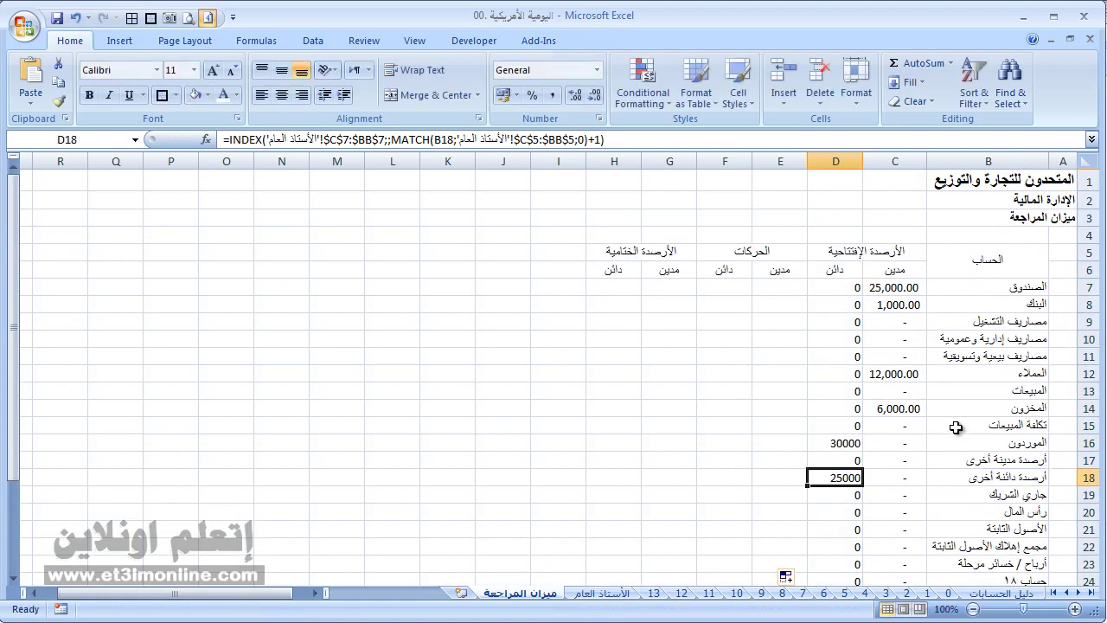
pyautogui.scroll(-3, 899, 275)
pyautogui.scroll(-3, 895, 295)
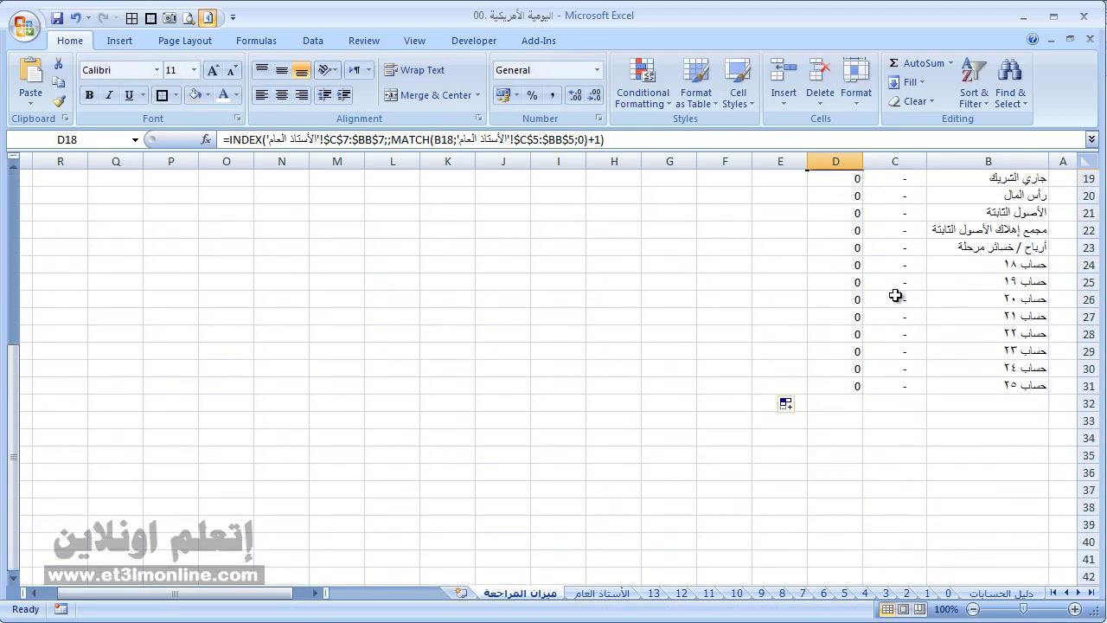
pyautogui.scroll(6, 895, 296)
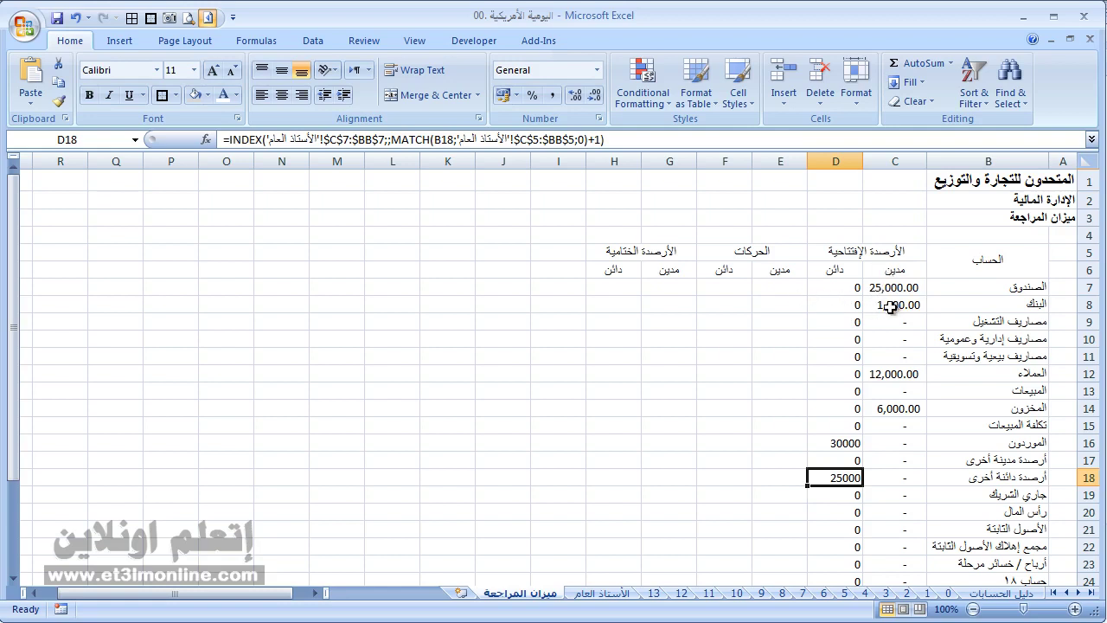
# Step: Start E7's formula as INDEX over the ledger's absolute $C$21:$BB$21 totals row, followed by MATCH
pyautogui.click(784, 292)
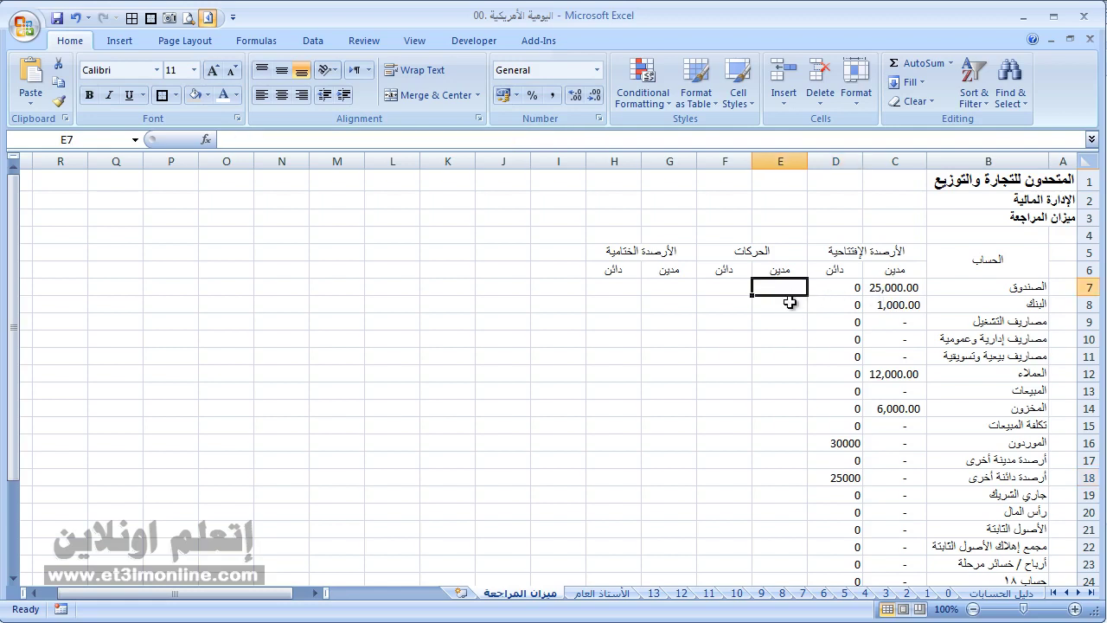
pyautogui.write('=')
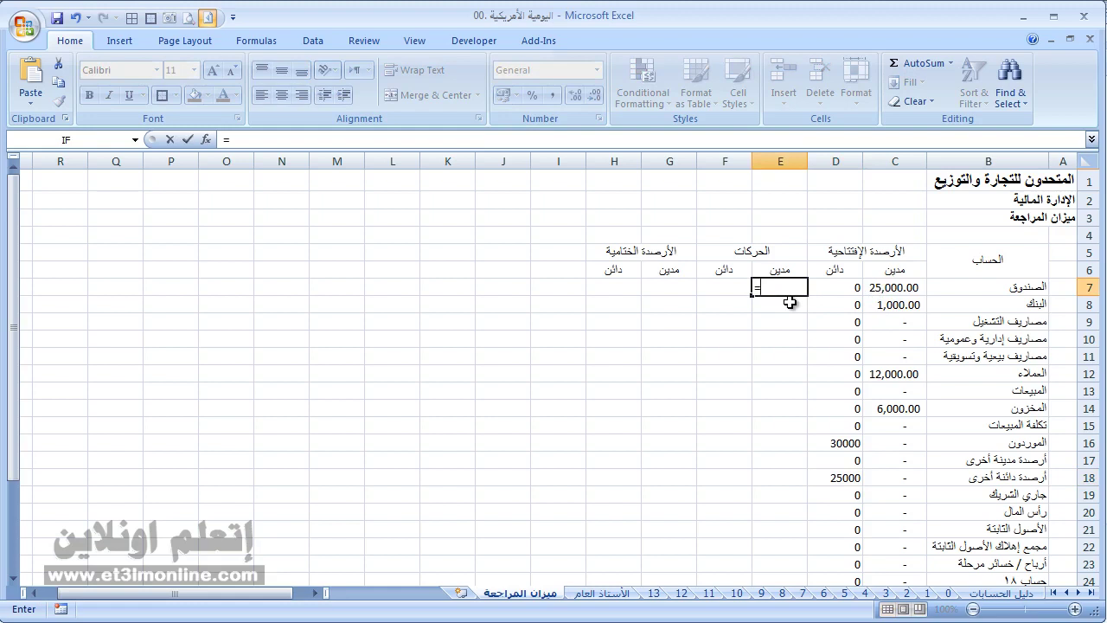
pyautogui.write('index')
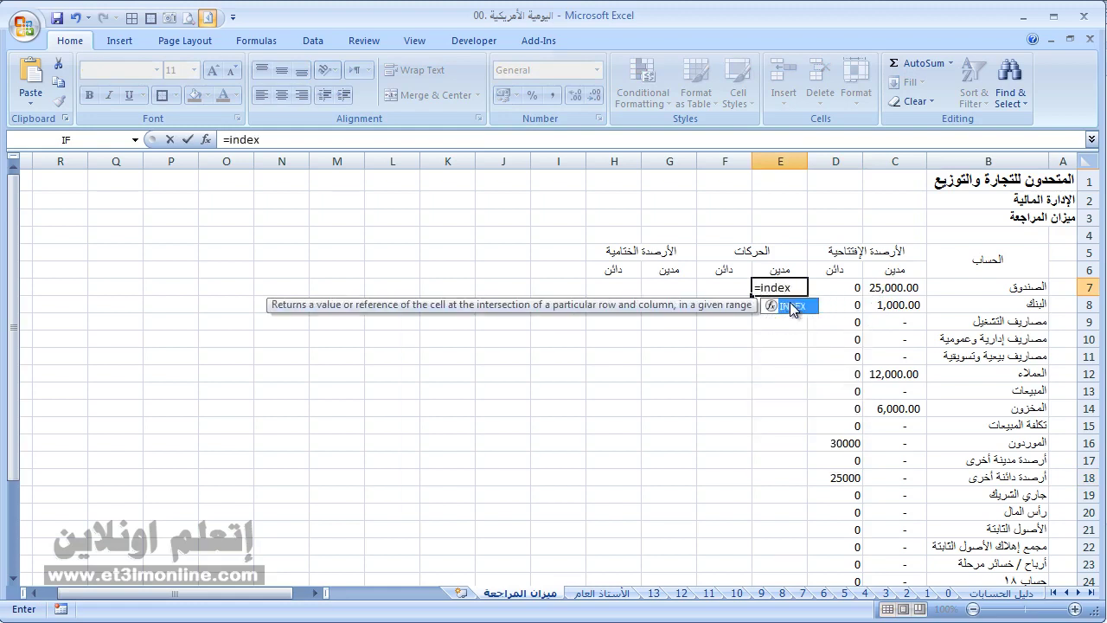
pyautogui.doubleClick(791, 308)
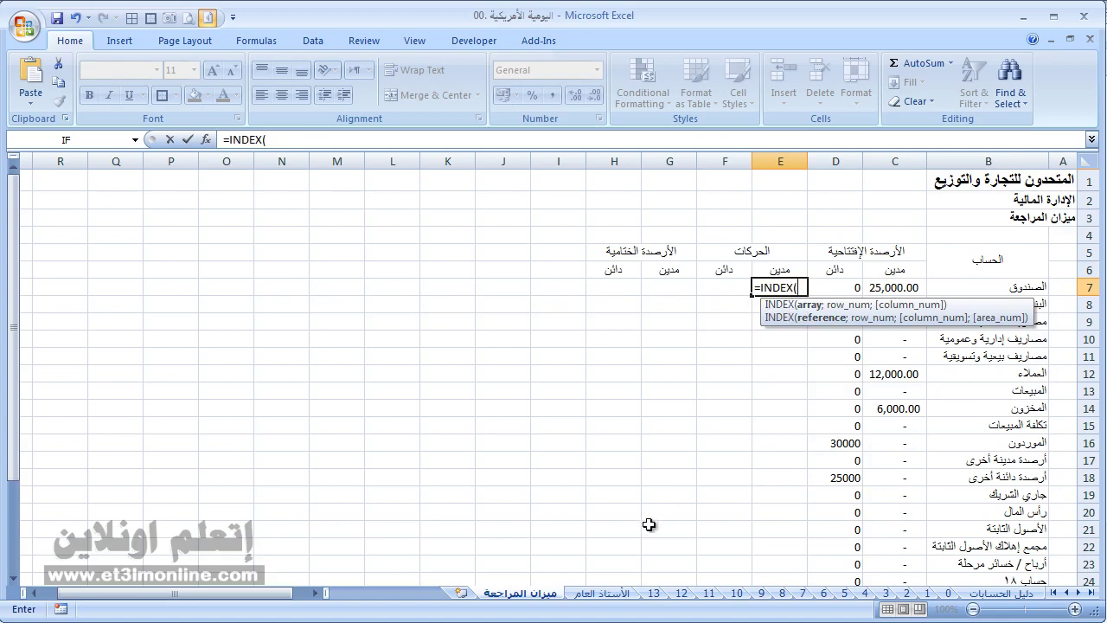
pyautogui.click(599, 594)
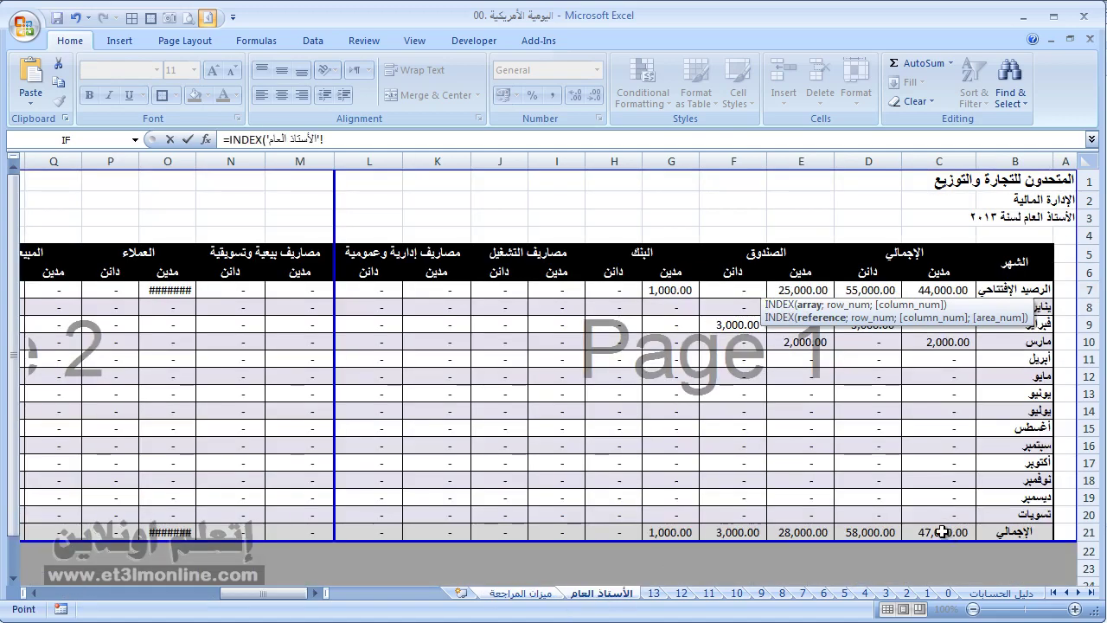
pyautogui.click(941, 530)
pyautogui.hotkey('shift', 'Left')
pyautogui.hotkey('shift', 'Left')
pyautogui.hotkey('shift', 'Left')
pyautogui.hotkey('shift', 'Left')
pyautogui.hotkey('shift', 'Left')
pyautogui.hotkey('shift', 'Left')
pyautogui.hotkey('shift', 'Left')
pyautogui.hotkey('shift', 'Left')
pyautogui.hotkey('shift', 'Left')
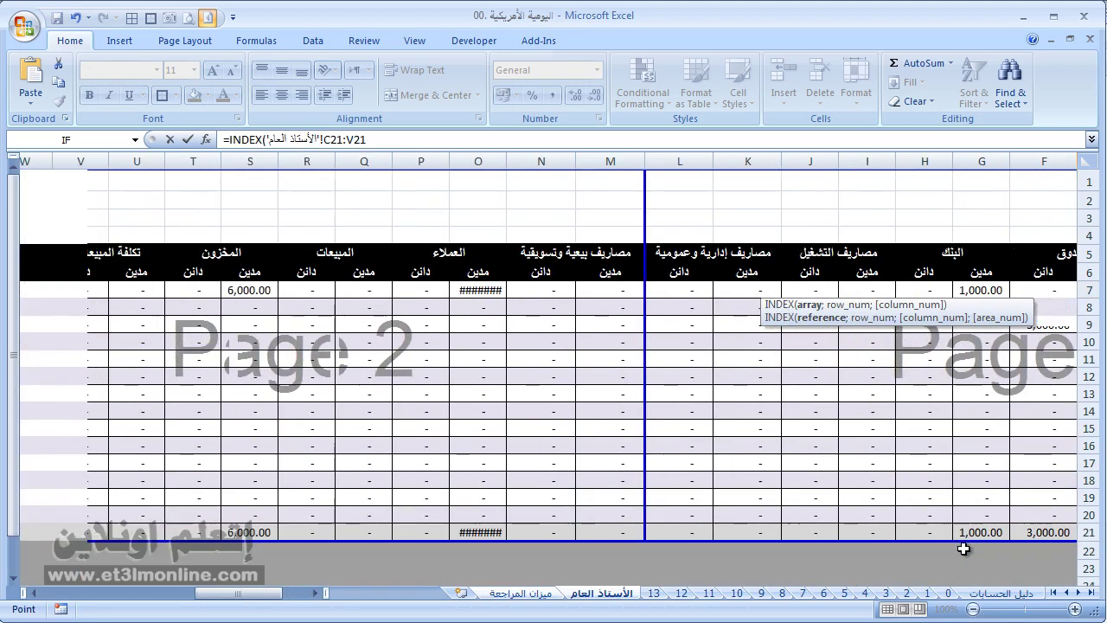
pyautogui.hotkey('shift', 'Left')
pyautogui.hotkey('shift', 'Left')
pyautogui.hotkey('shift', 'Left')
pyautogui.hotkey('shift', 'Left')
pyautogui.hotkey('shift', 'Left')
pyautogui.hotkey('shift', 'Left')
pyautogui.hotkey('shift', 'Left')
pyautogui.hotkey('shift', 'Left')
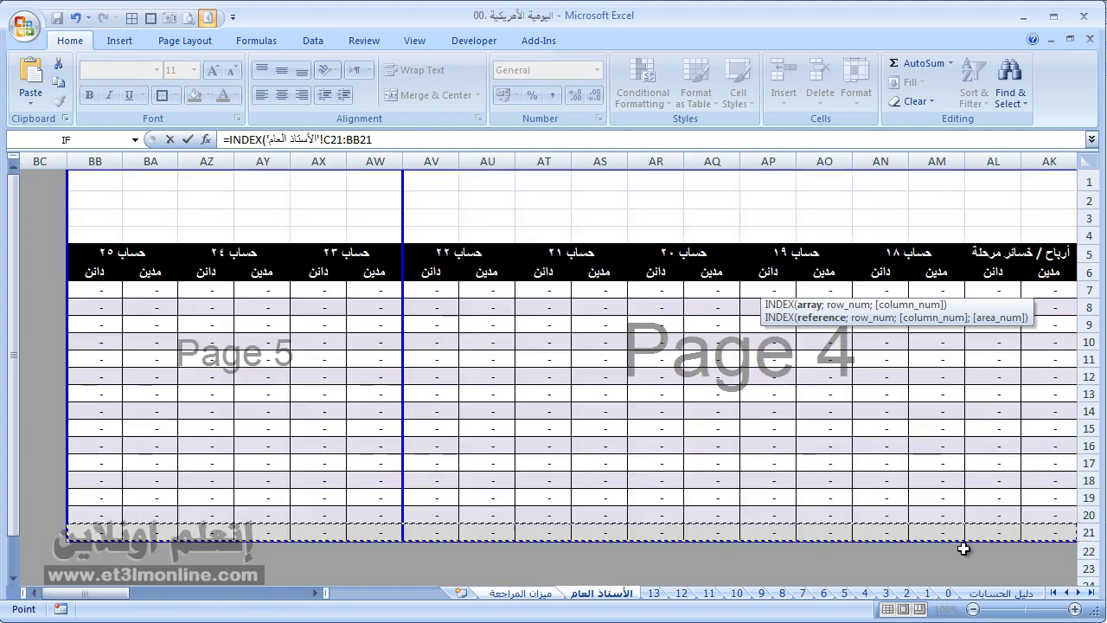
pyautogui.press('F4')
pyautogui.write('$BB$21;')
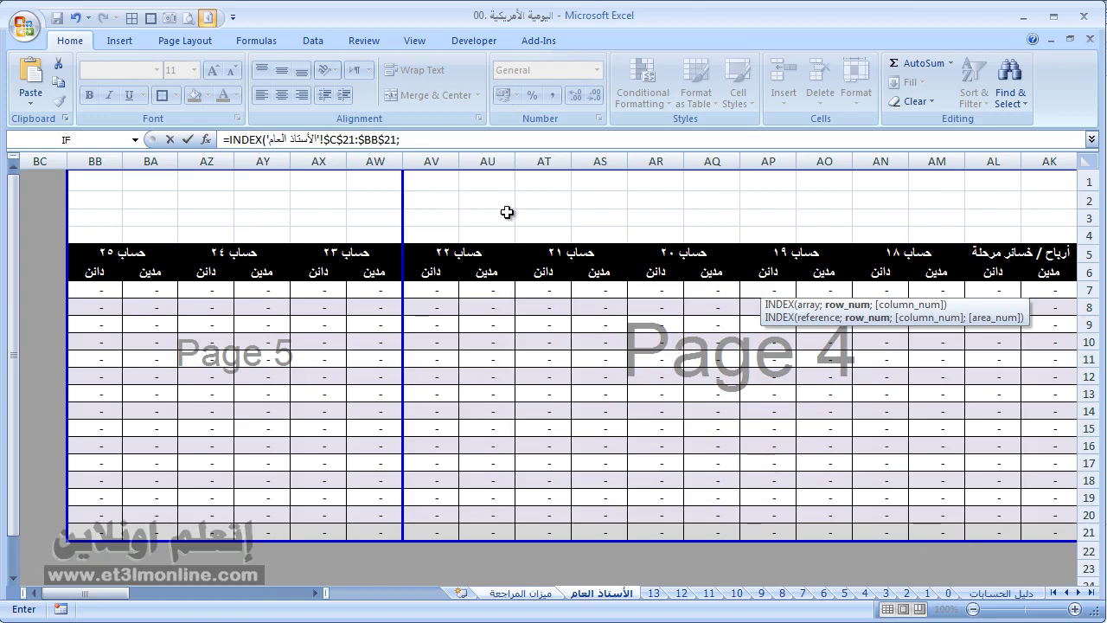
pyautogui.click(428, 146)
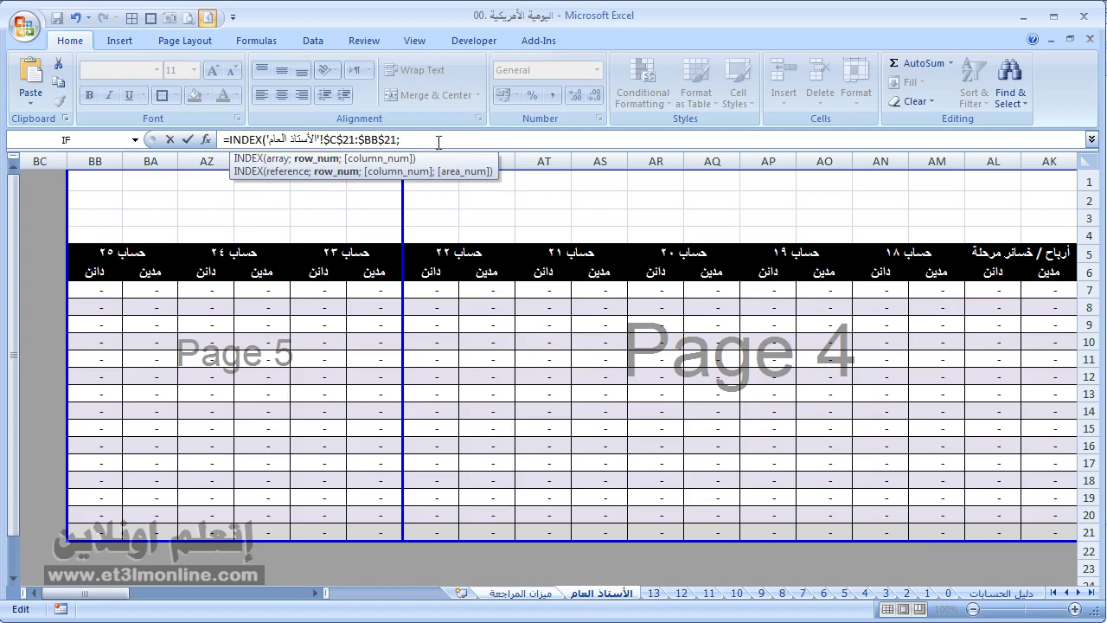
pyautogui.write(';')
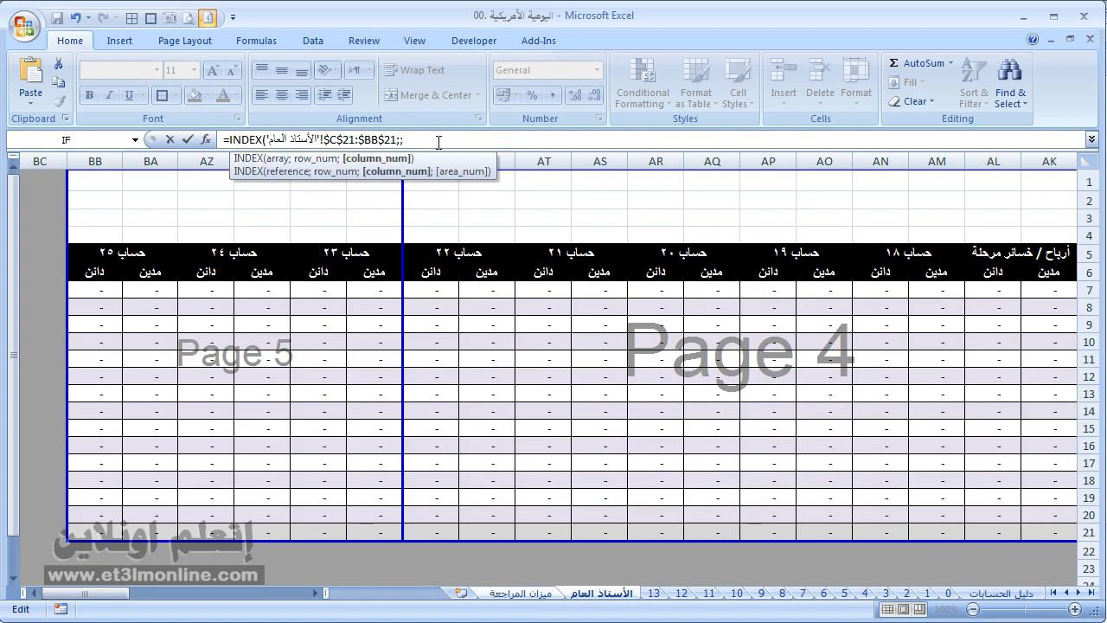
pyautogui.write('ma')
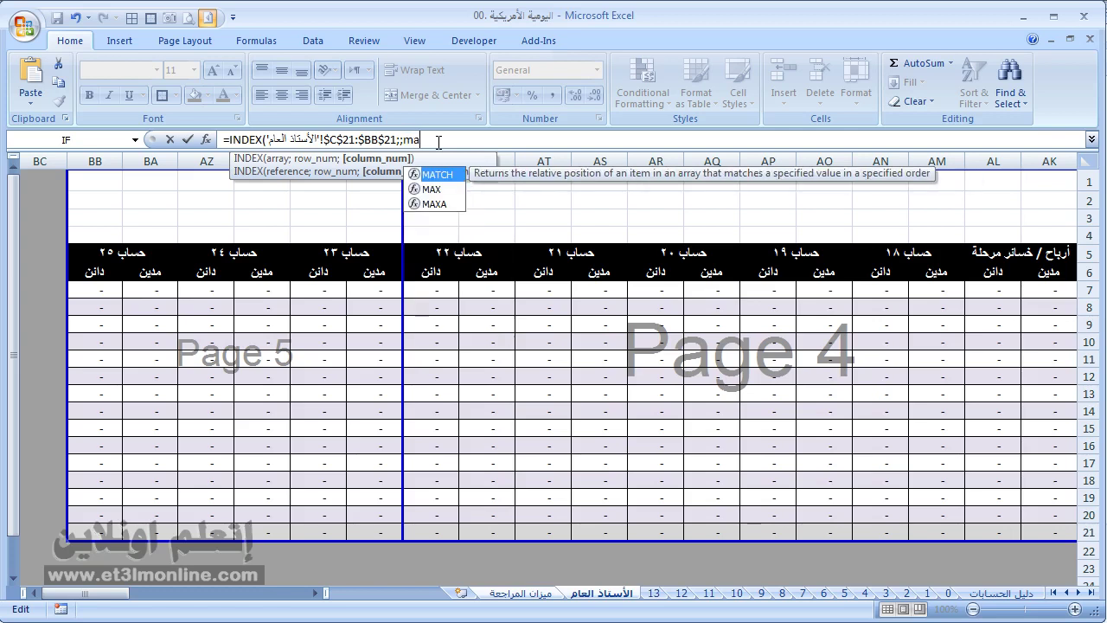
pyautogui.write('tch')
pyautogui.press('Tab')
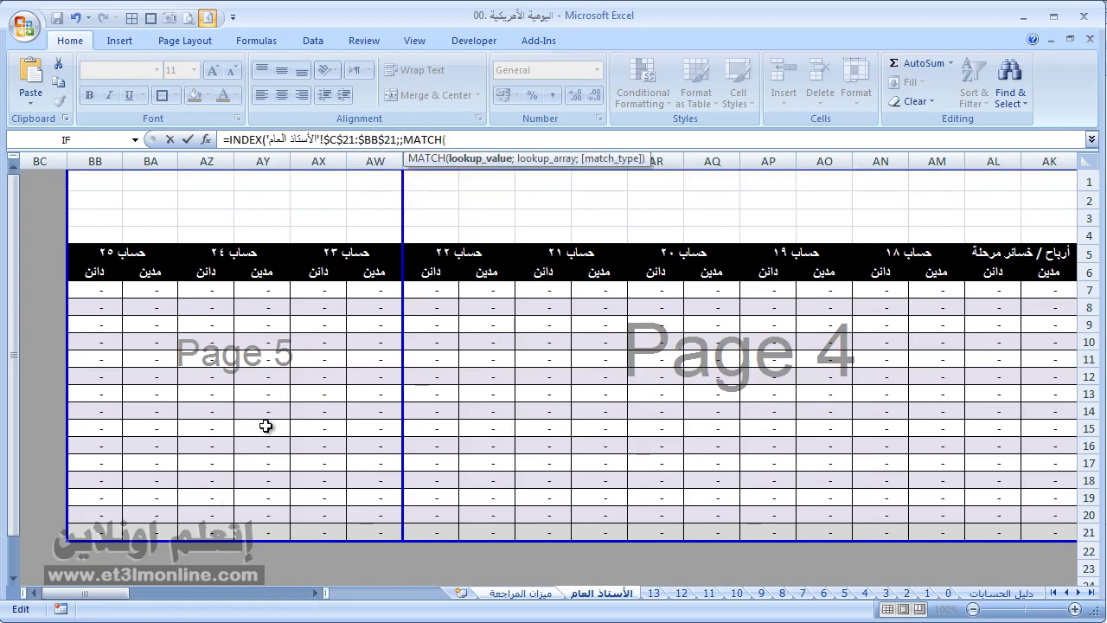
# Step: Complete E7's MATCH with lookup B7 against ledger header C5:BB5 and match type 0, giving 28000
pyautogui.click(529, 595)
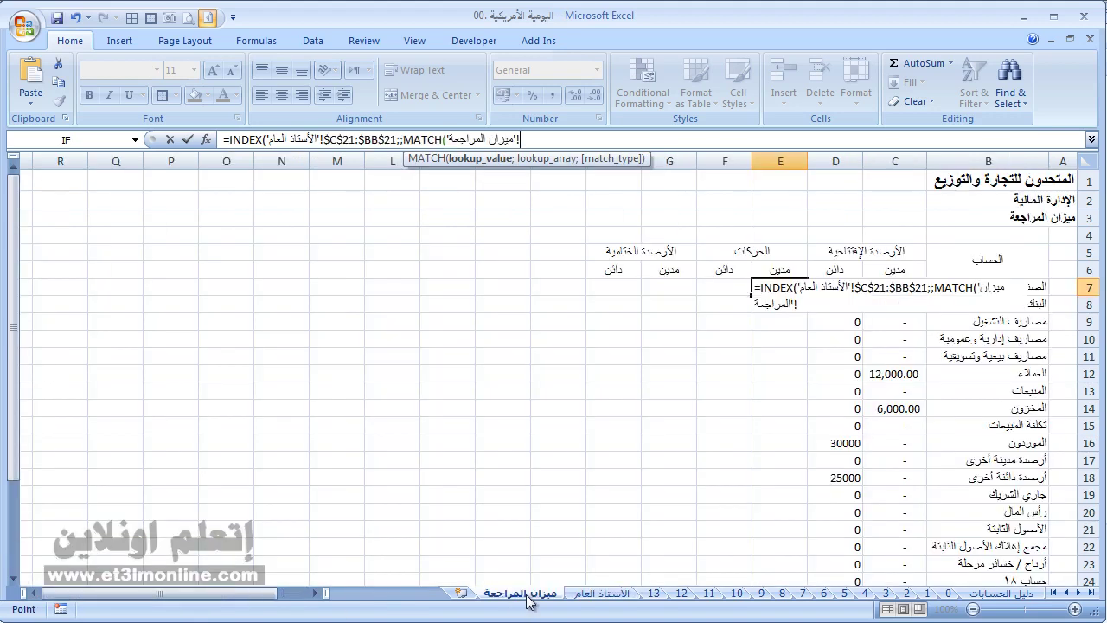
pyautogui.click(999, 264)
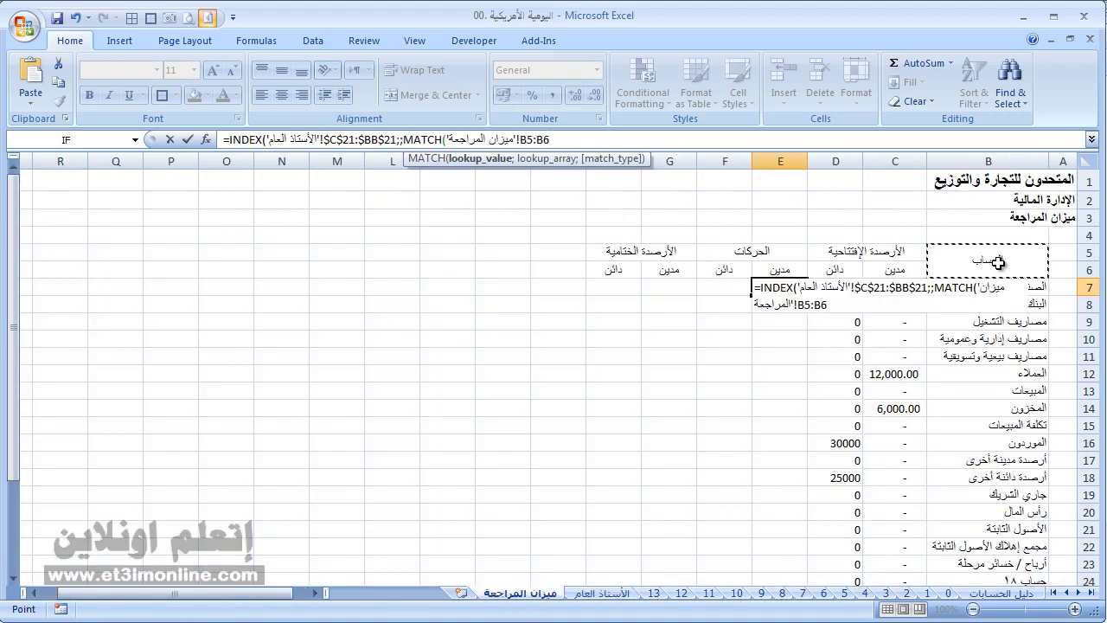
pyautogui.press('Down')
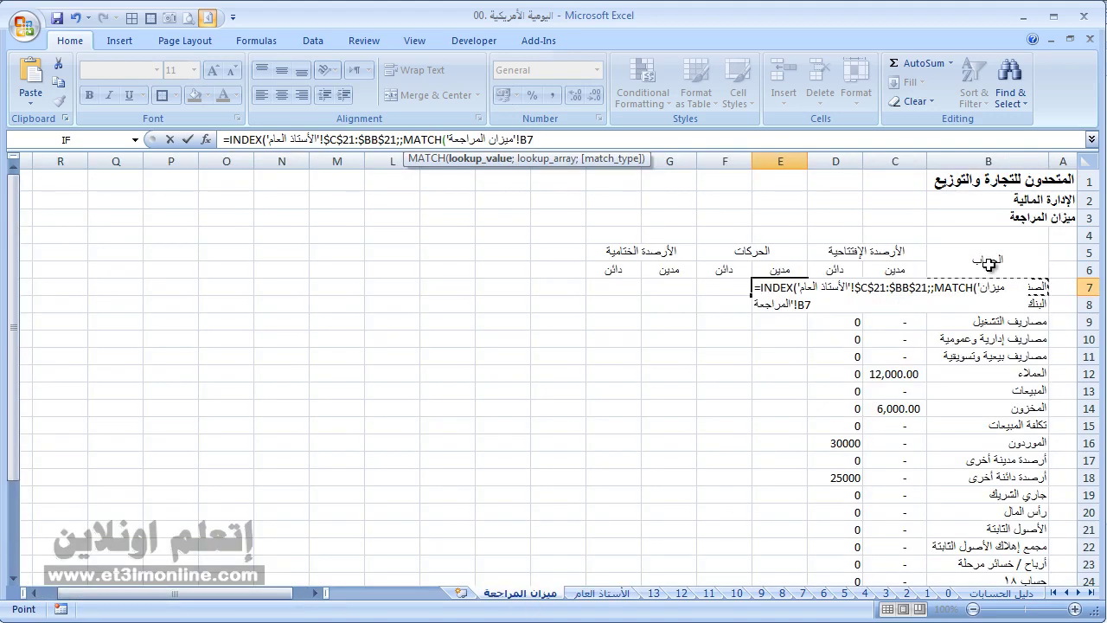
pyautogui.write(';')
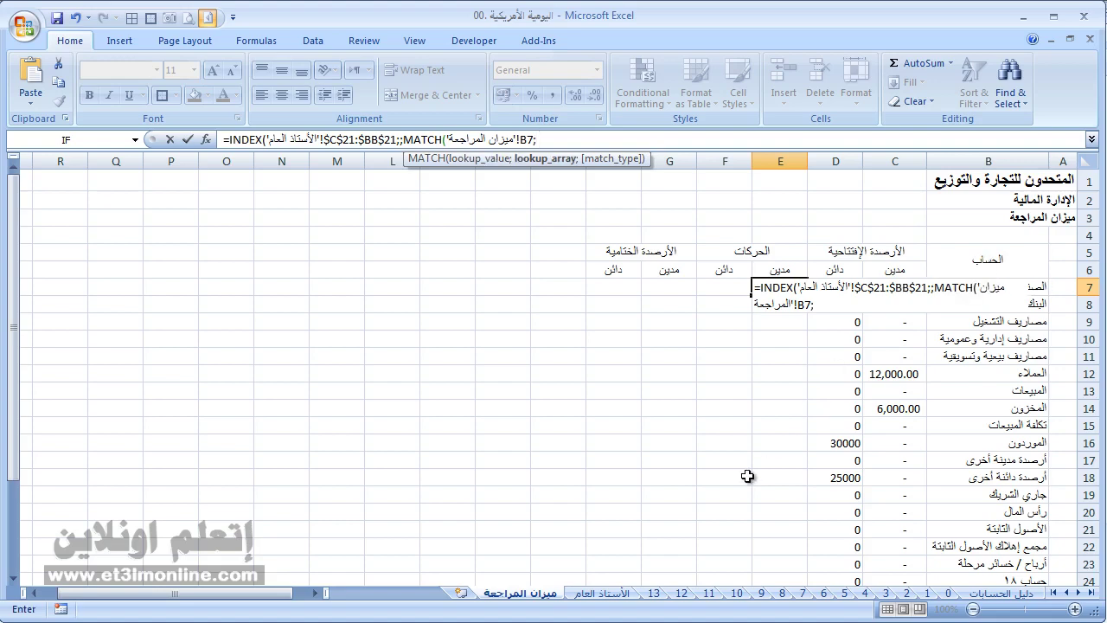
pyautogui.click(616, 593)
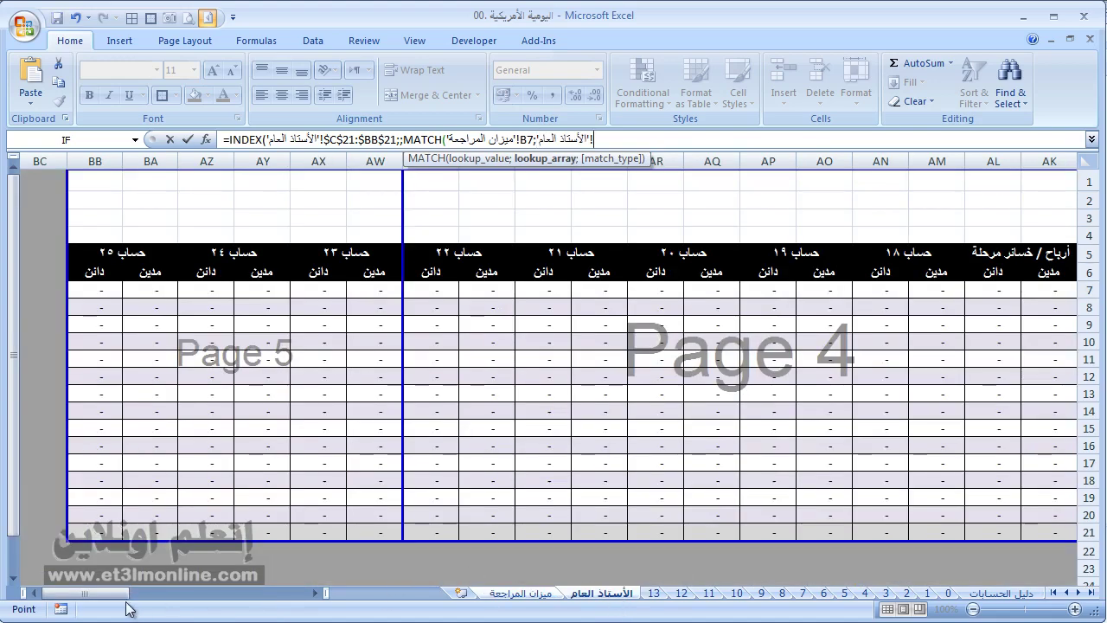
pyautogui.moveTo(112, 593); pyautogui.dragTo(294, 593)
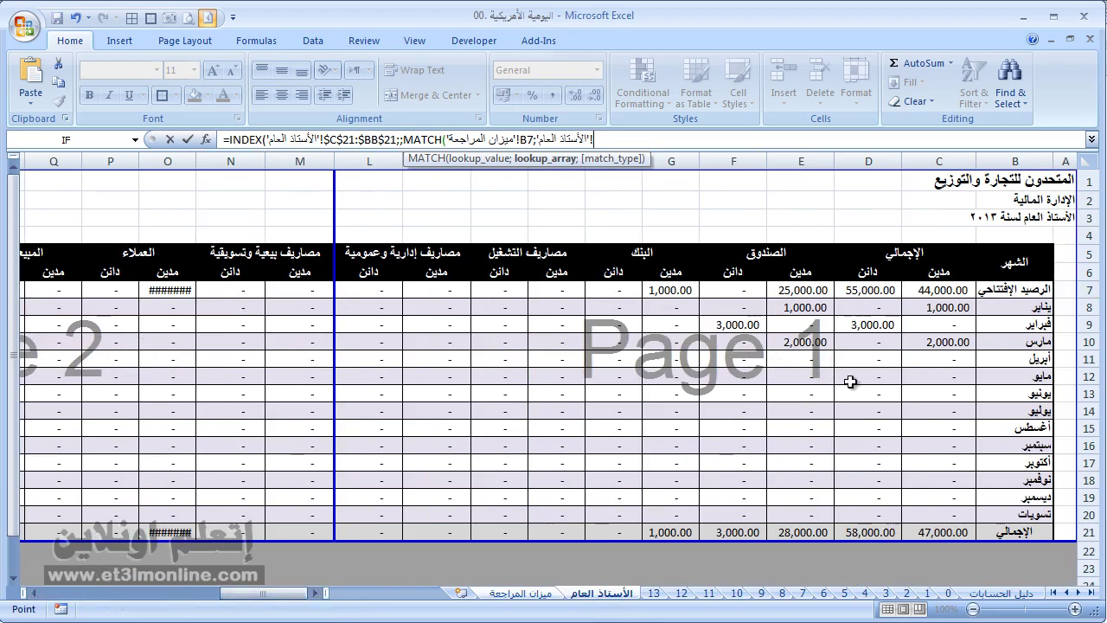
pyautogui.click(882, 255)
pyautogui.hotkey('ctrl', 'shift', 'Left')
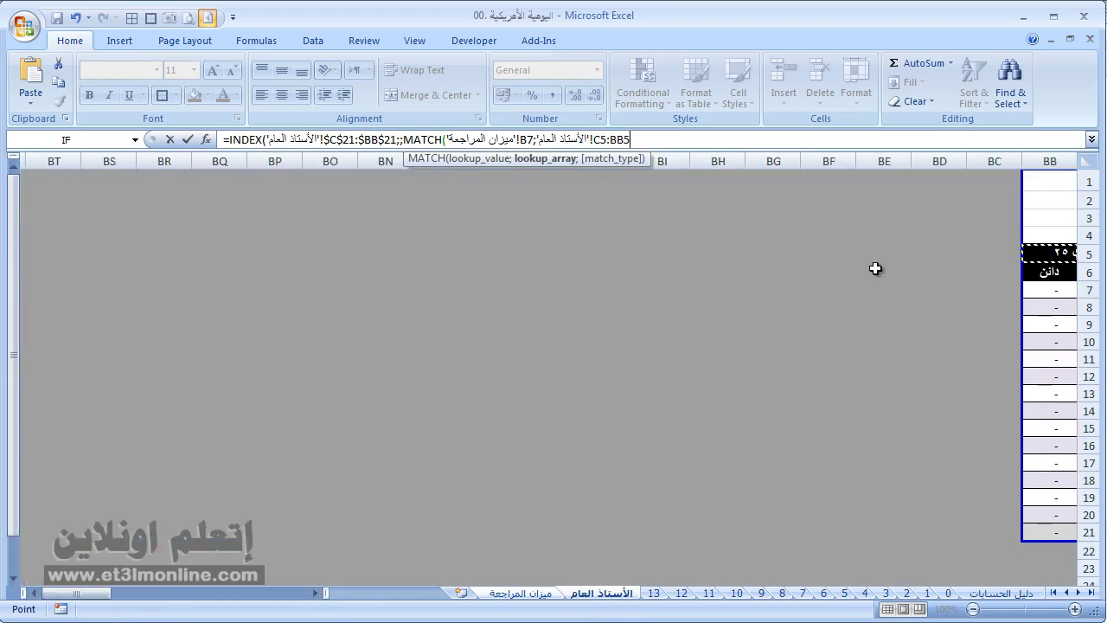
pyautogui.moveTo(86, 595); pyautogui.dragTo(307, 598)
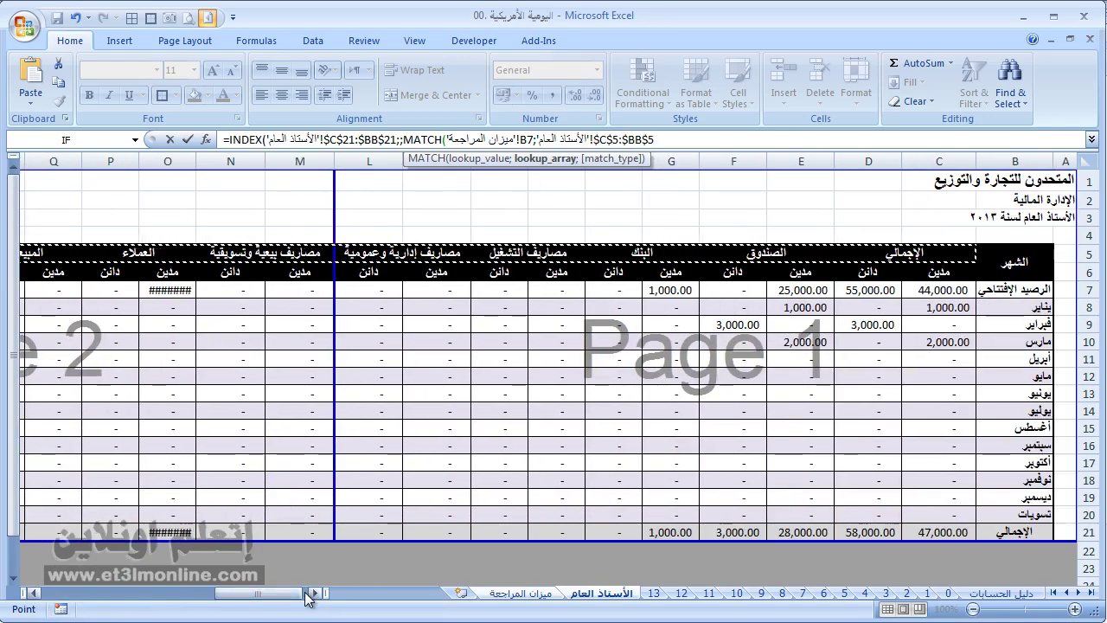
pyautogui.write(';')
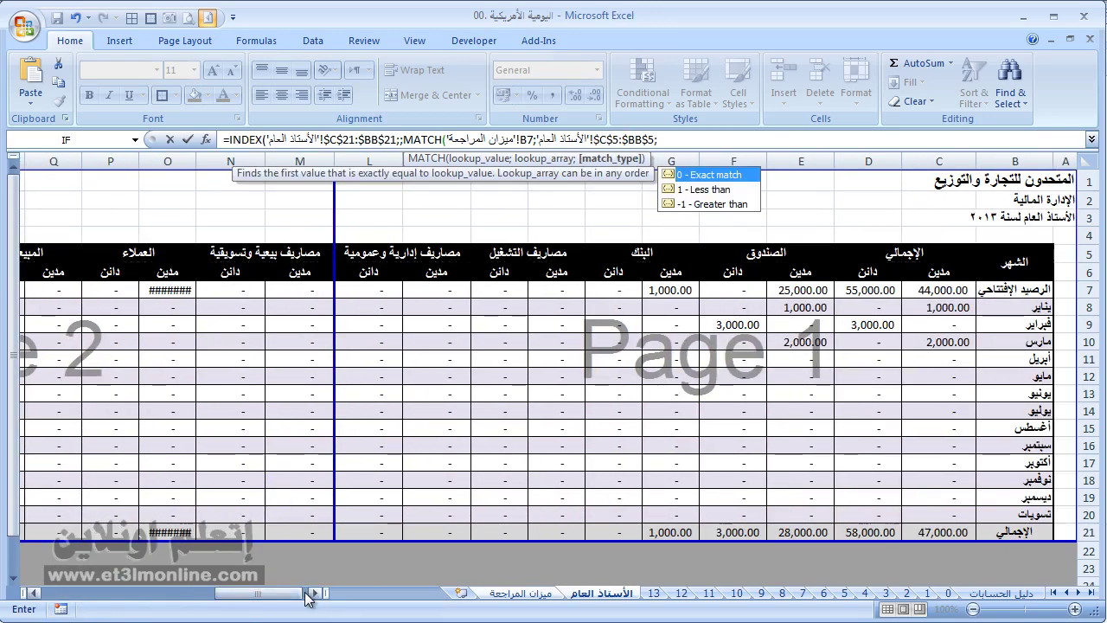
pyautogui.write('0')
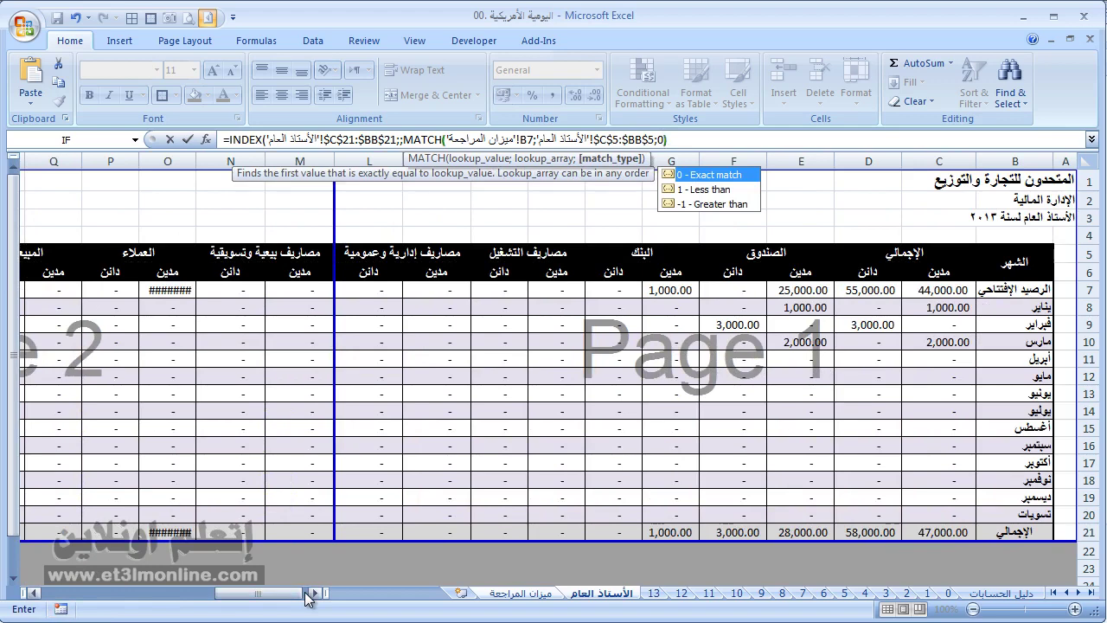
pyautogui.write(')')
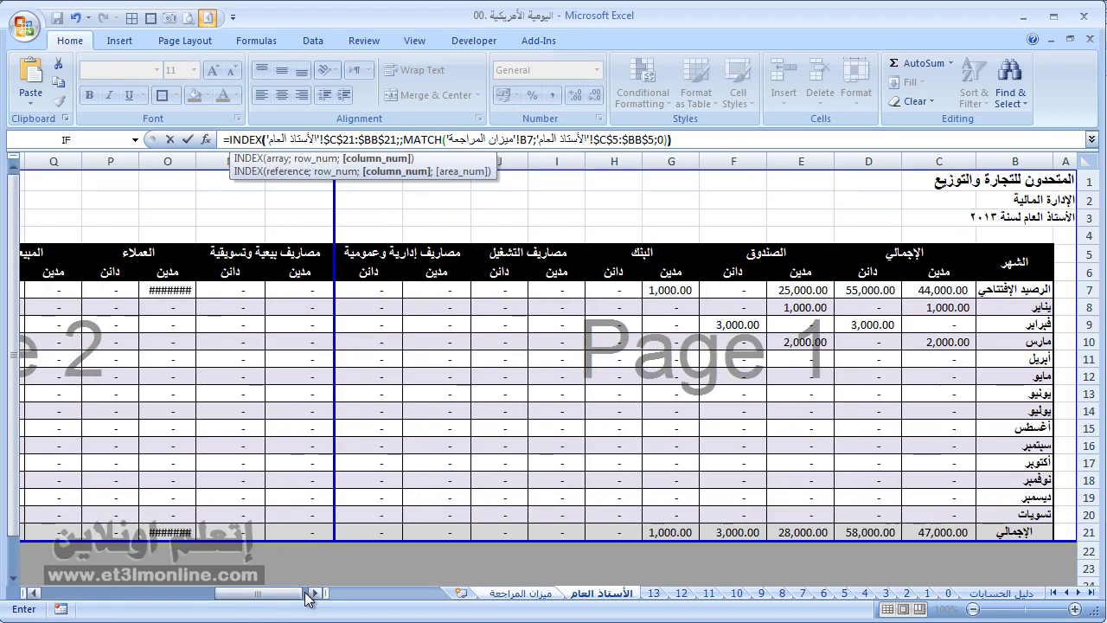
pyautogui.press('Return')
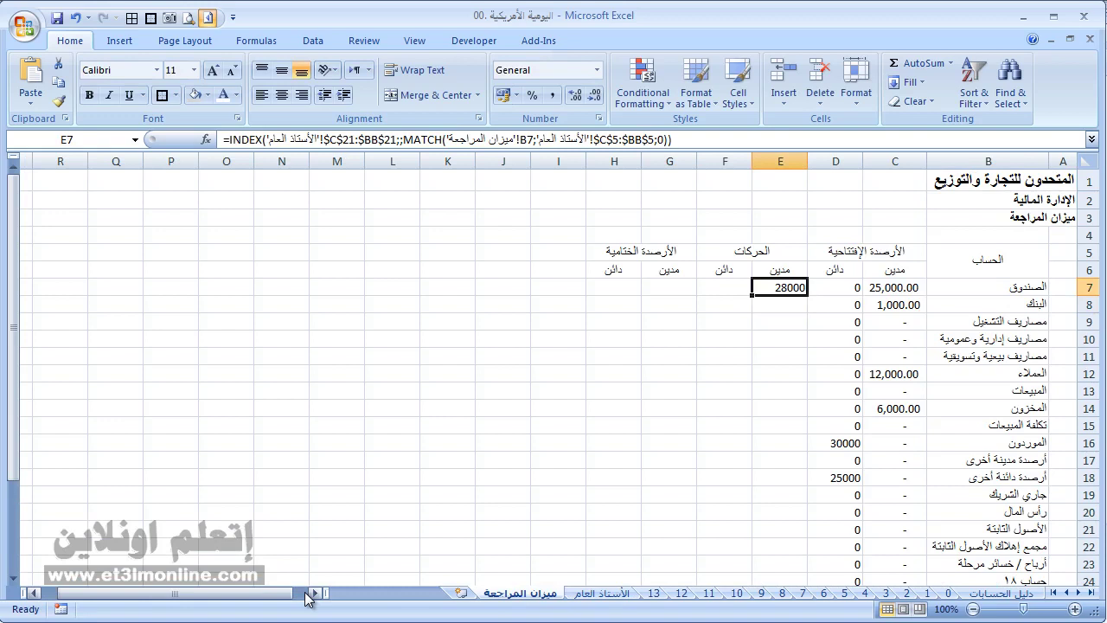
# Step: Fill E7's movement formula down column E: 28000 cash, 1000 bank, 12000 customers, 6000 inventory
pyautogui.doubleClick(754, 297)
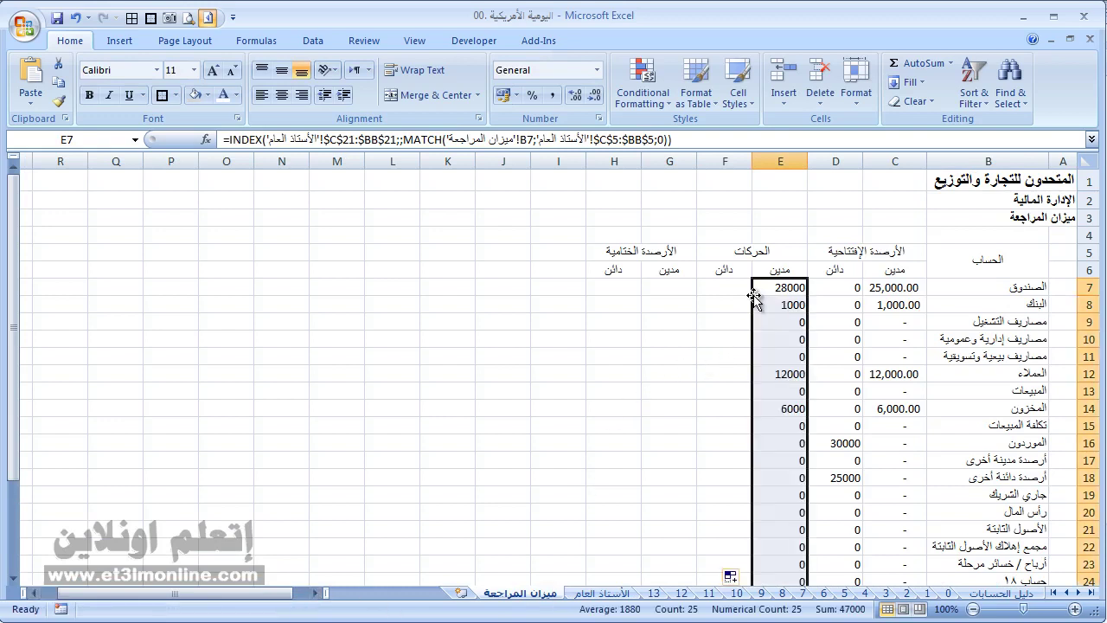
pyautogui.scroll(-2, 749, 354)
pyautogui.scroll(-4, 749, 363)
pyautogui.scroll(6, 748, 380)
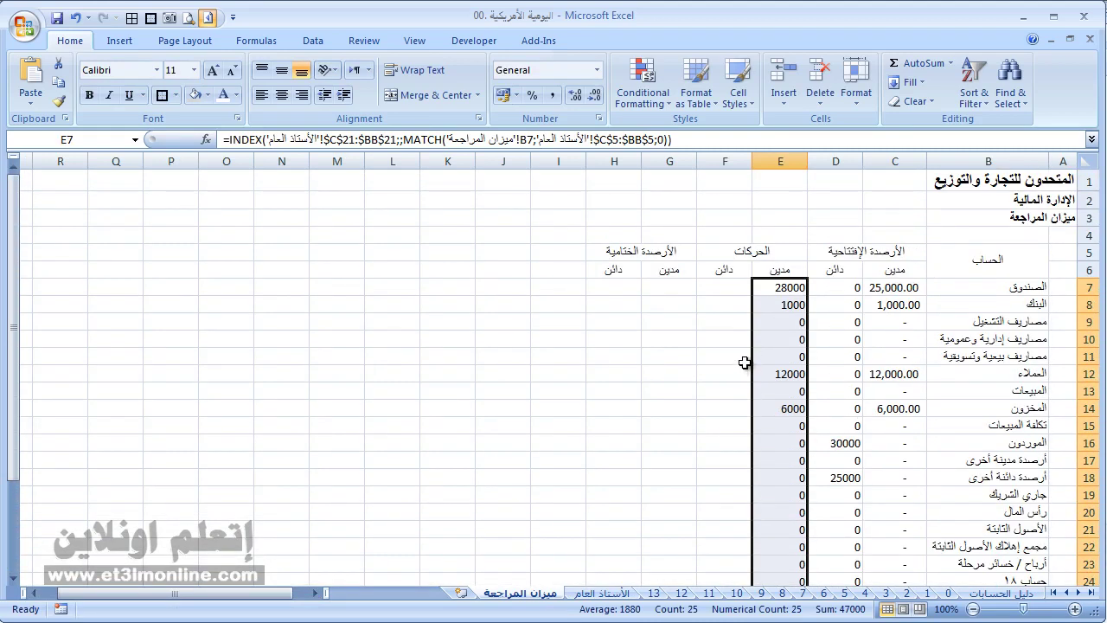
# Step: Compare the cash movement with ledger total E21 and reopen E7's formula for editing
pyautogui.click(622, 594)
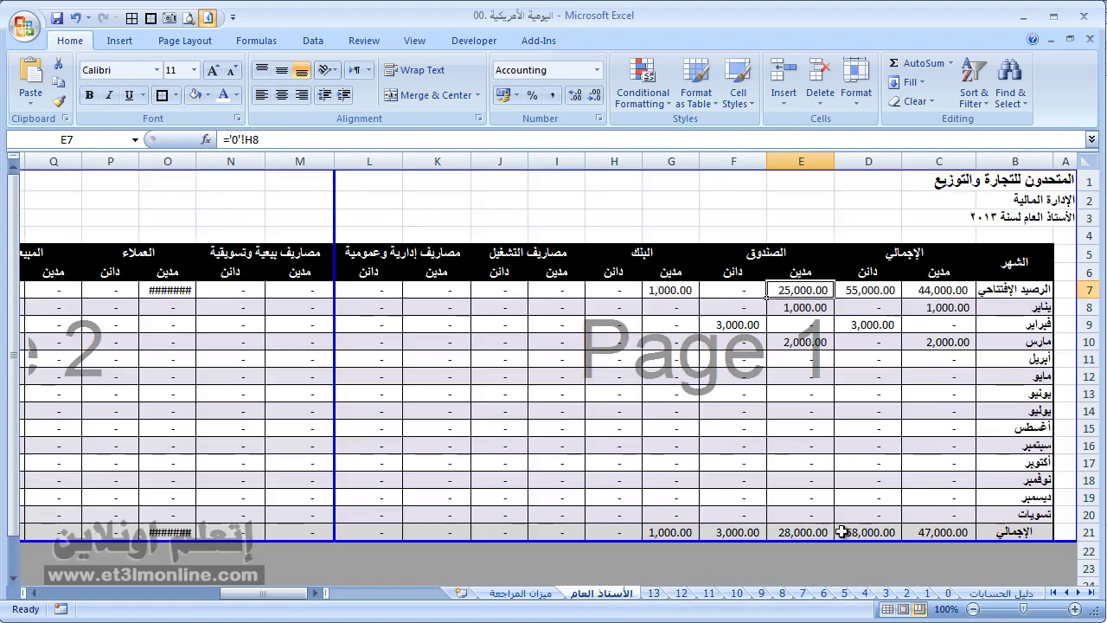
pyautogui.click(822, 534)
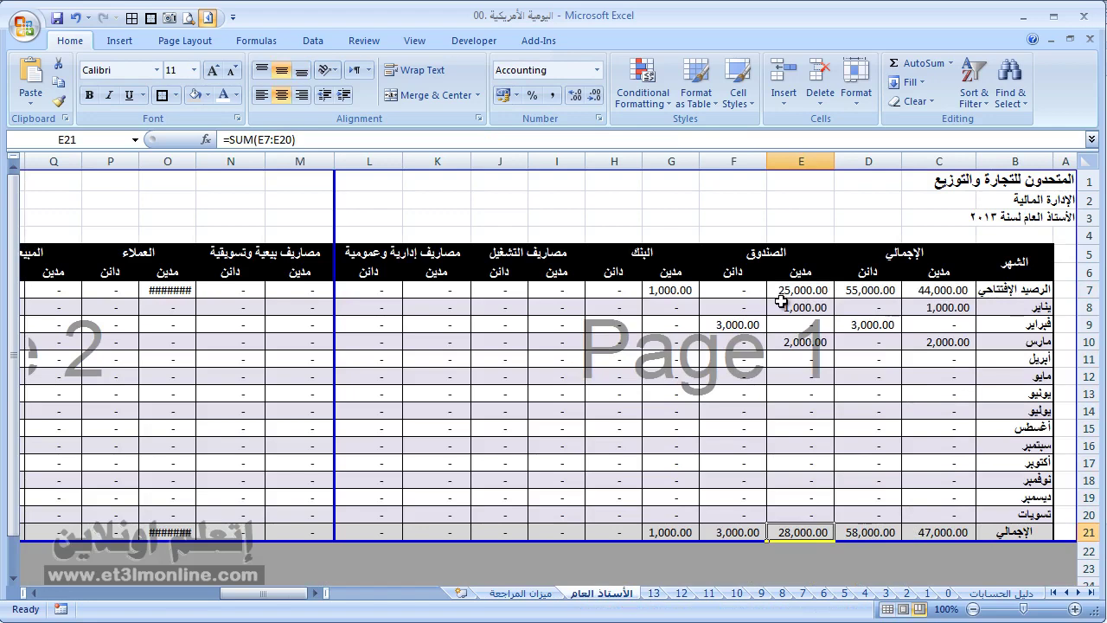
pyautogui.click(515, 592)
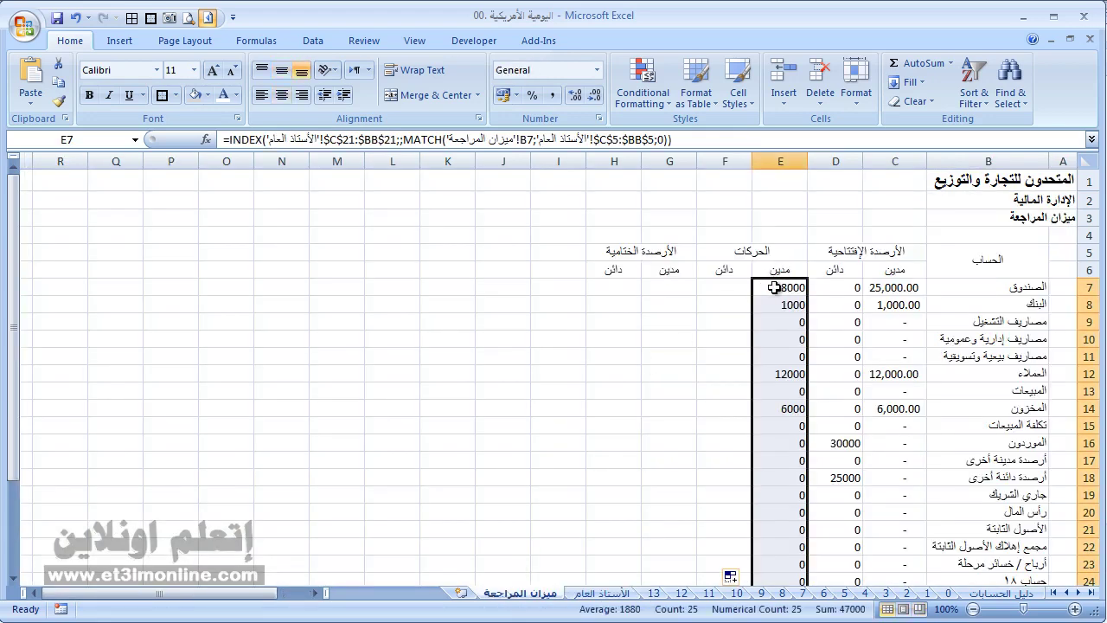
pyautogui.click(773, 287)
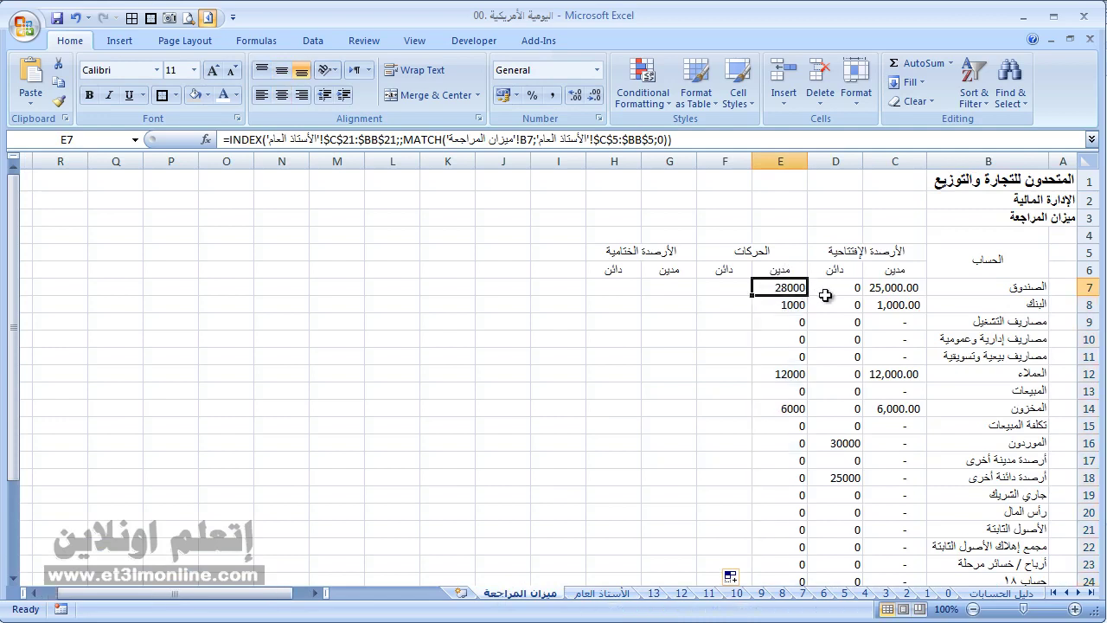
pyautogui.press('F2')
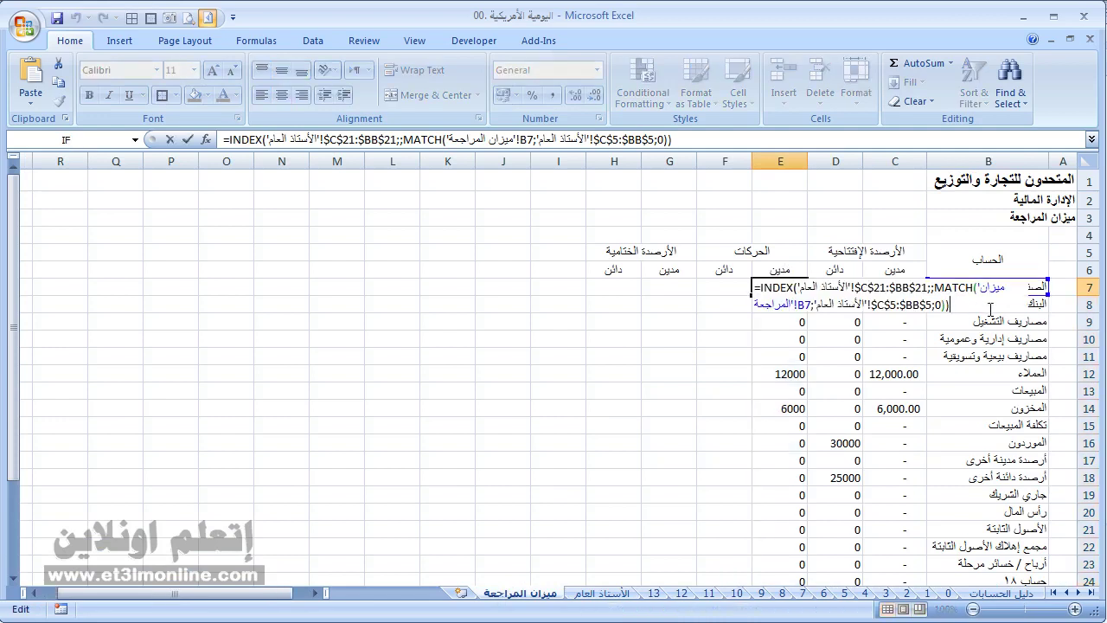
# Step: Subtract opening debit C7 from E7's movement and refill column E, leaving 3,000.00 cash
pyautogui.write('-')
pyautogui.click(900, 268)
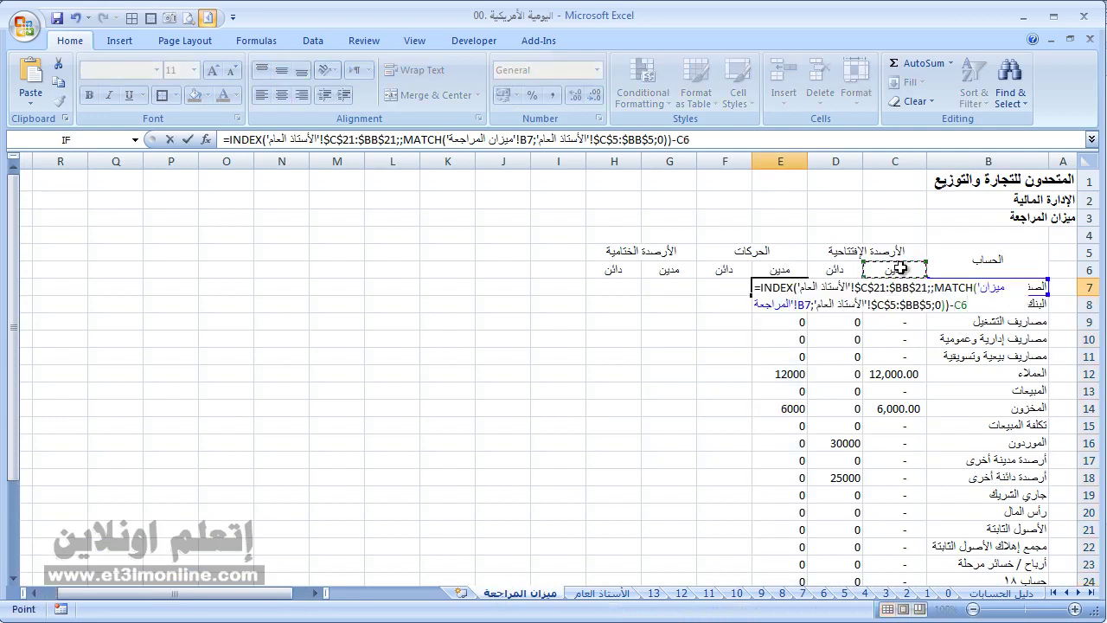
pyautogui.press('Down')
pyautogui.hotkey('ctrl', 'Return')
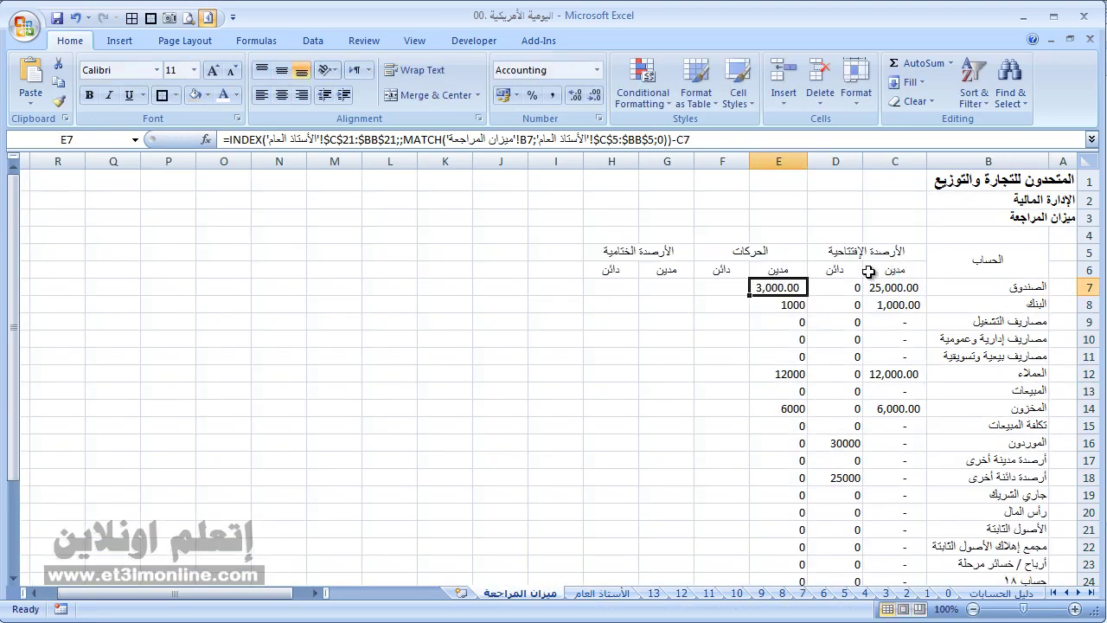
pyautogui.doubleClick(752, 294)
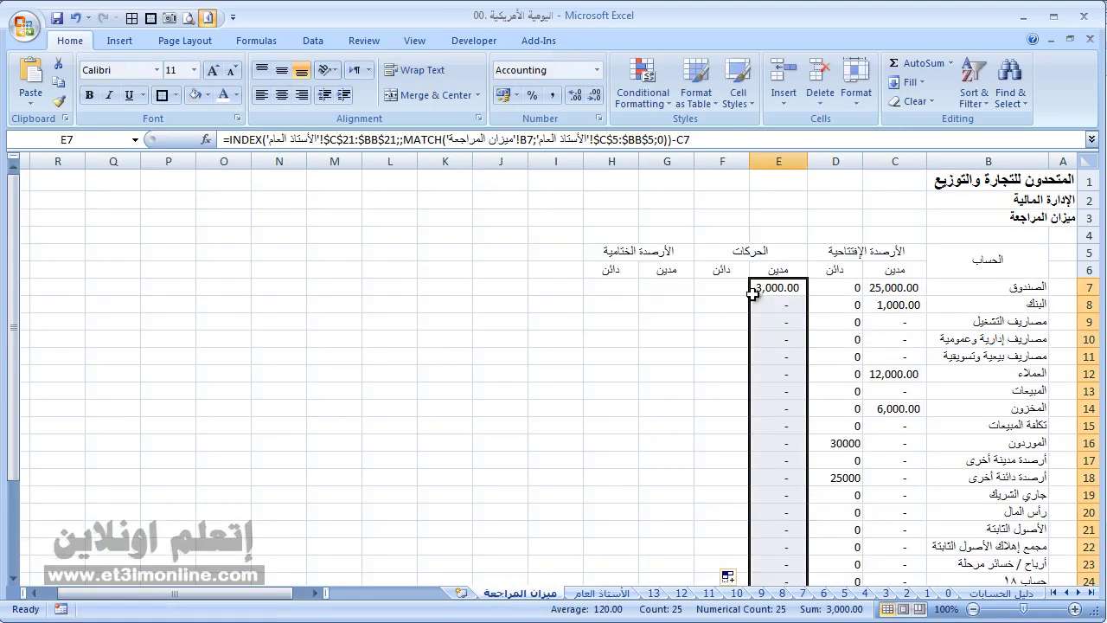
pyautogui.scroll(-4, 749, 309)
pyautogui.scroll(-2, 746, 309)
pyautogui.scroll(6, 746, 309)
# Step: Copy E7's INDEX/MATCH debit movement formula text
pyautogui.doubleClick(785, 287)
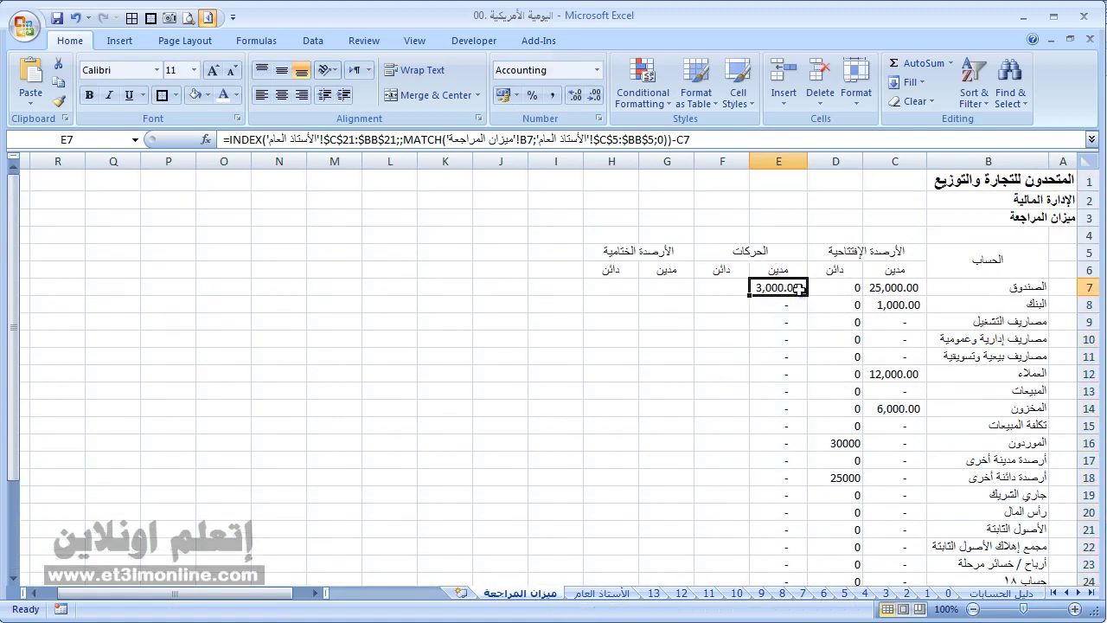
pyautogui.moveTo(980, 305); pyautogui.dragTo(752, 287)
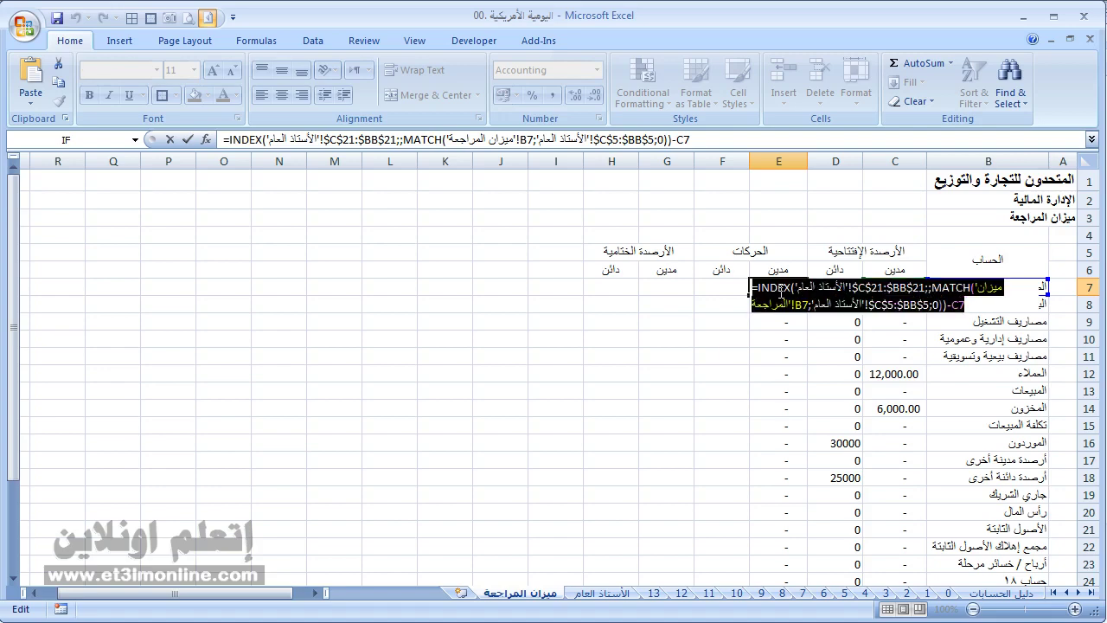
pyautogui.rightClick(780, 295)
pyautogui.click(827, 323)
# Step: Paste the formula into F7 with a +1 MATCH offset and fill it down to F31
pyautogui.click(723, 287)
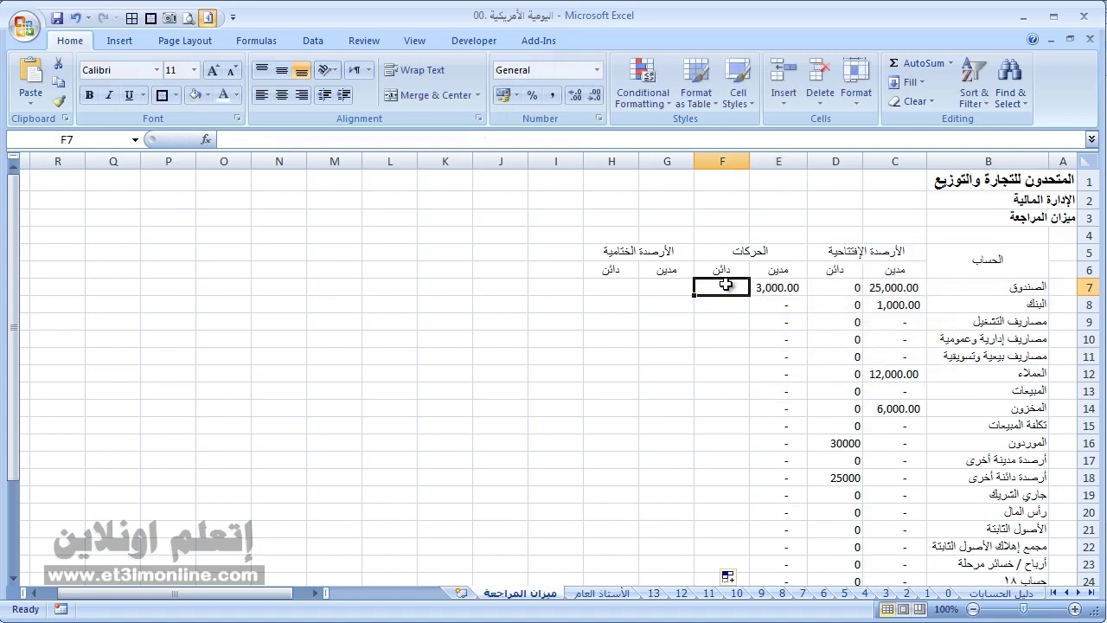
pyautogui.rightClick(727, 287)
pyautogui.click(766, 334)
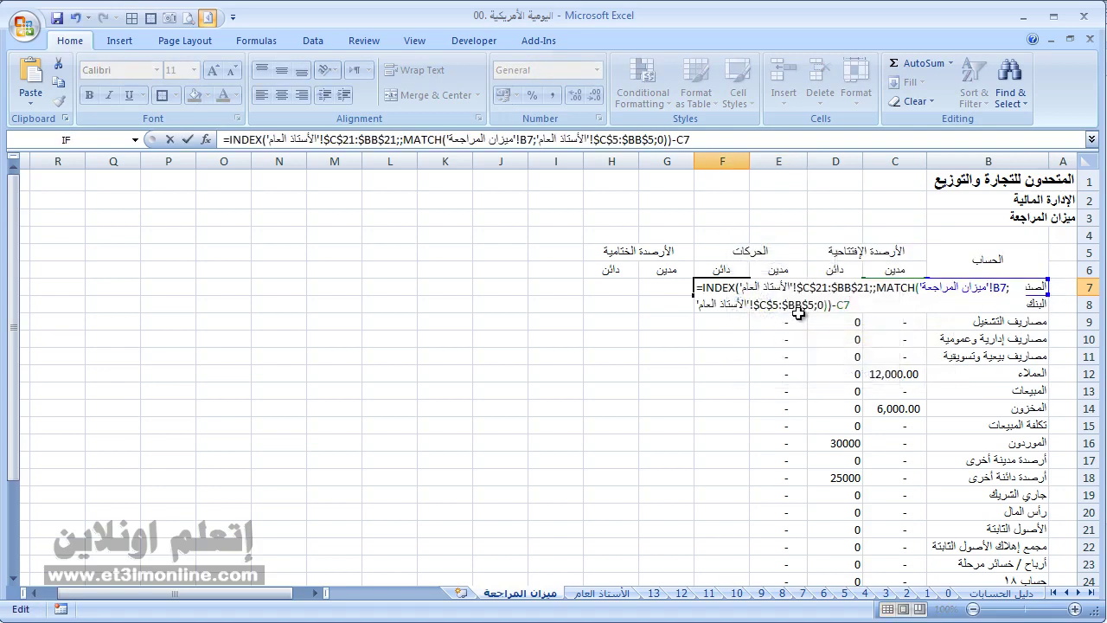
pyautogui.click(829, 304)
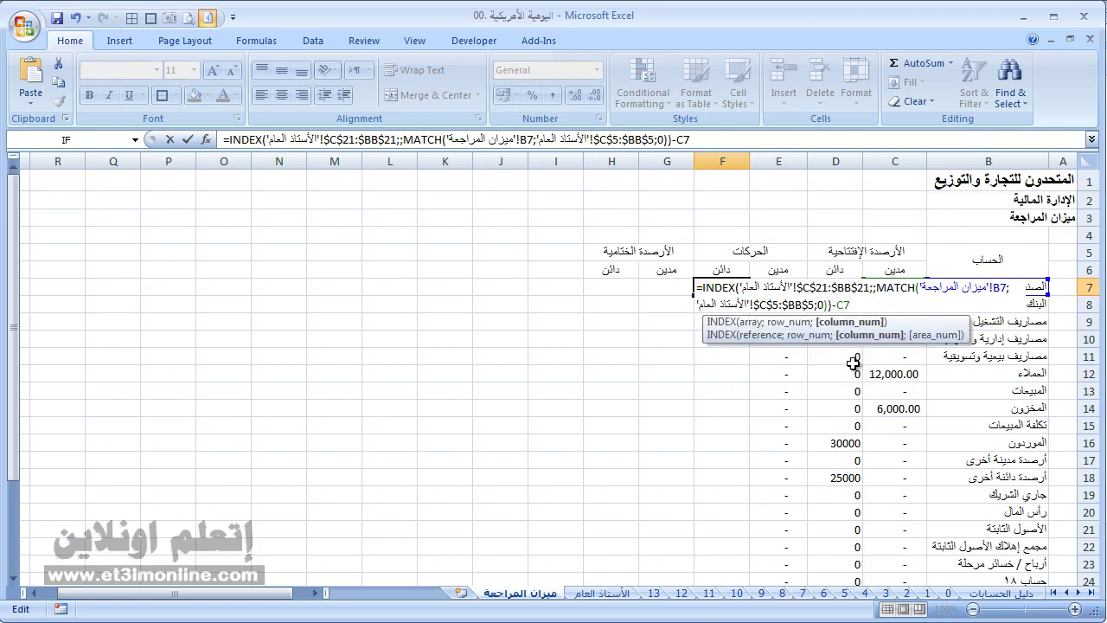
pyautogui.write('+1')
pyautogui.hotkey('ctrl', 'Return')
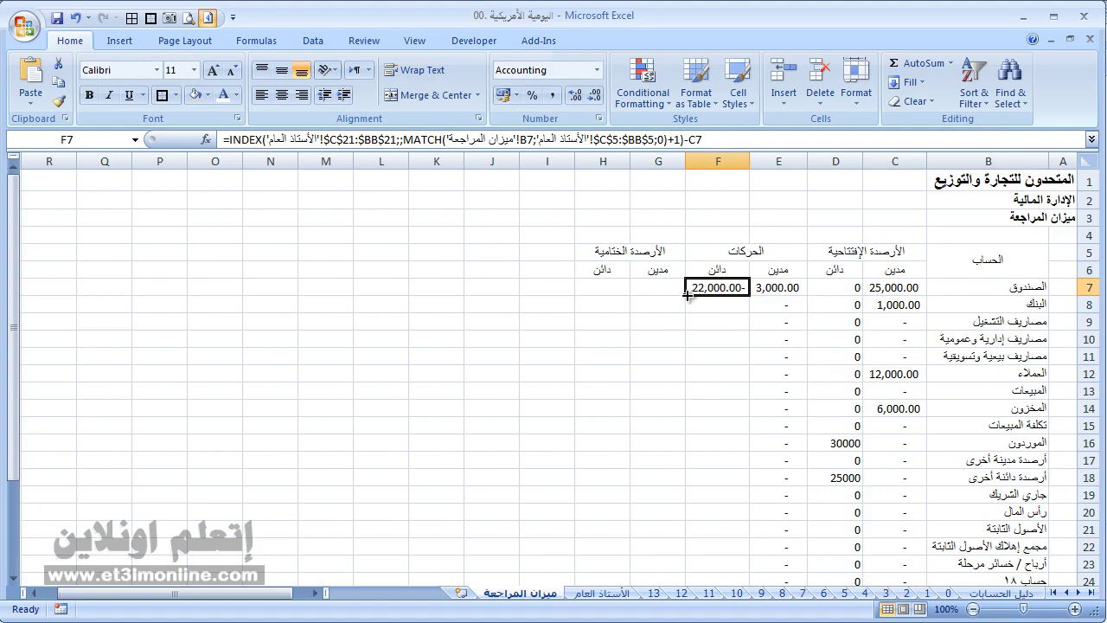
pyautogui.moveTo(687, 295); pyautogui.dragTo(671, 579)
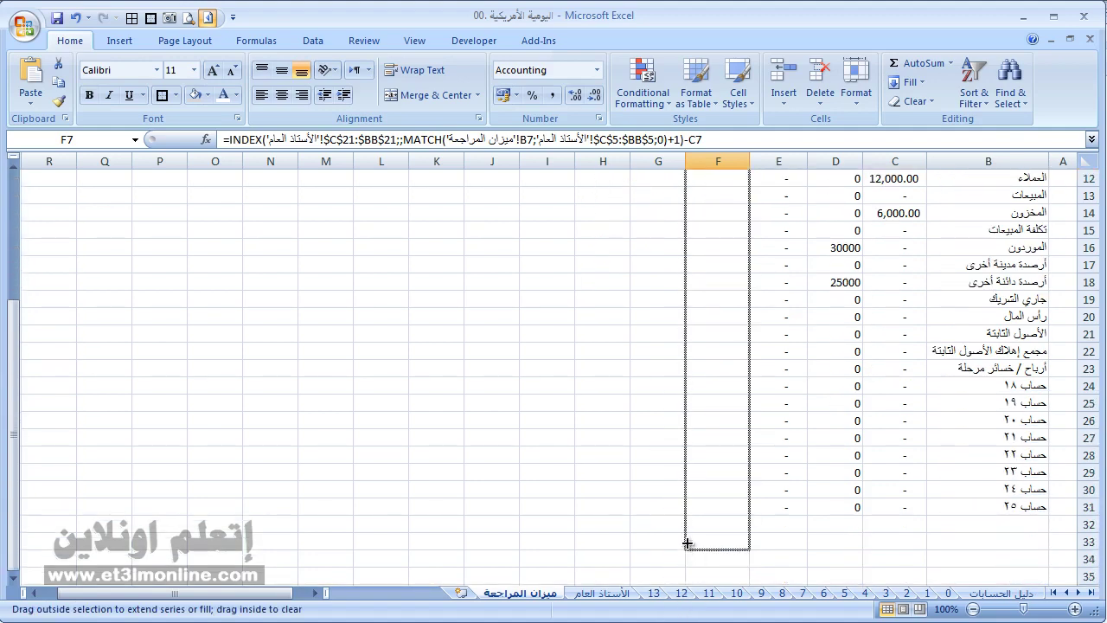
pyautogui.moveTo(692, 567); pyautogui.dragTo(696, 514)
pyautogui.scroll(4, 763, 494)
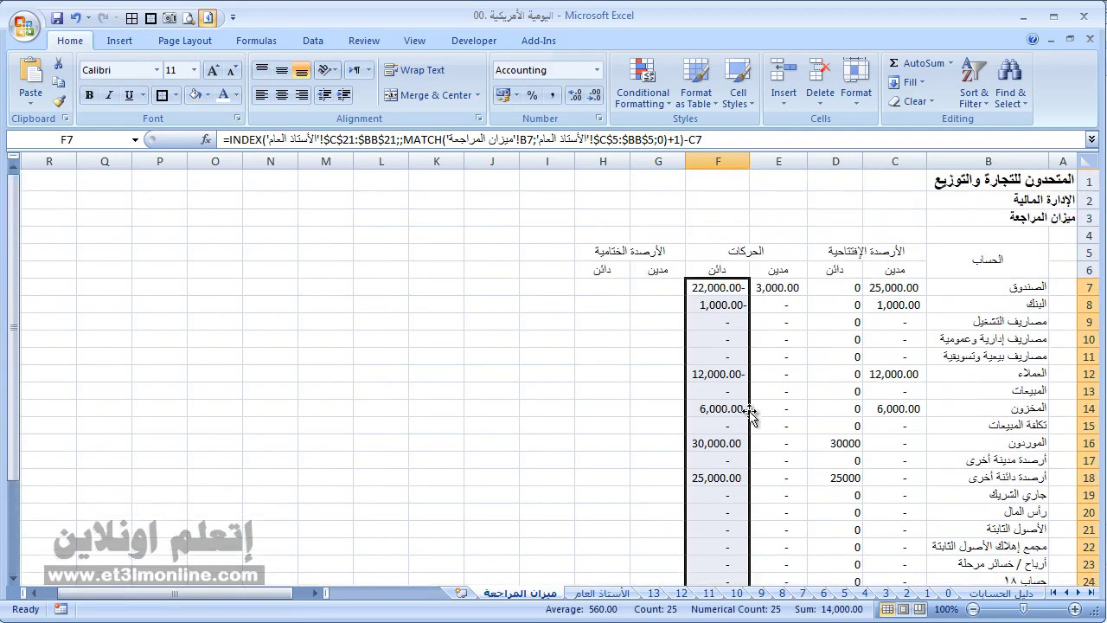
pyautogui.click(708, 284)
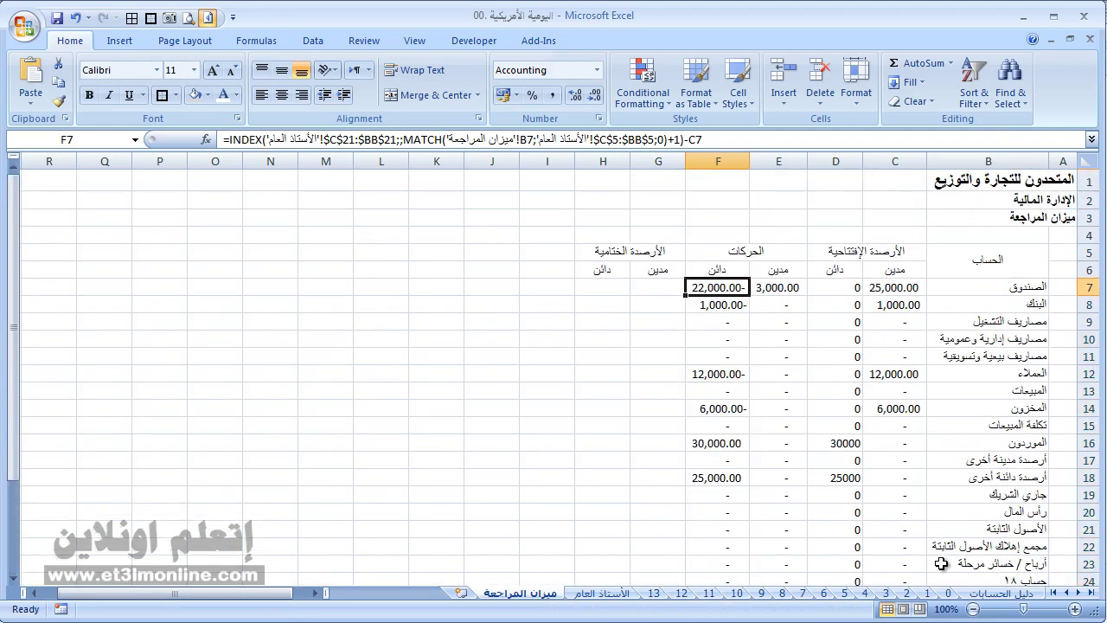
# Step: Compare against the الأستاذ العام ledger and reopen F7's formula for editing
pyautogui.click(613, 593)
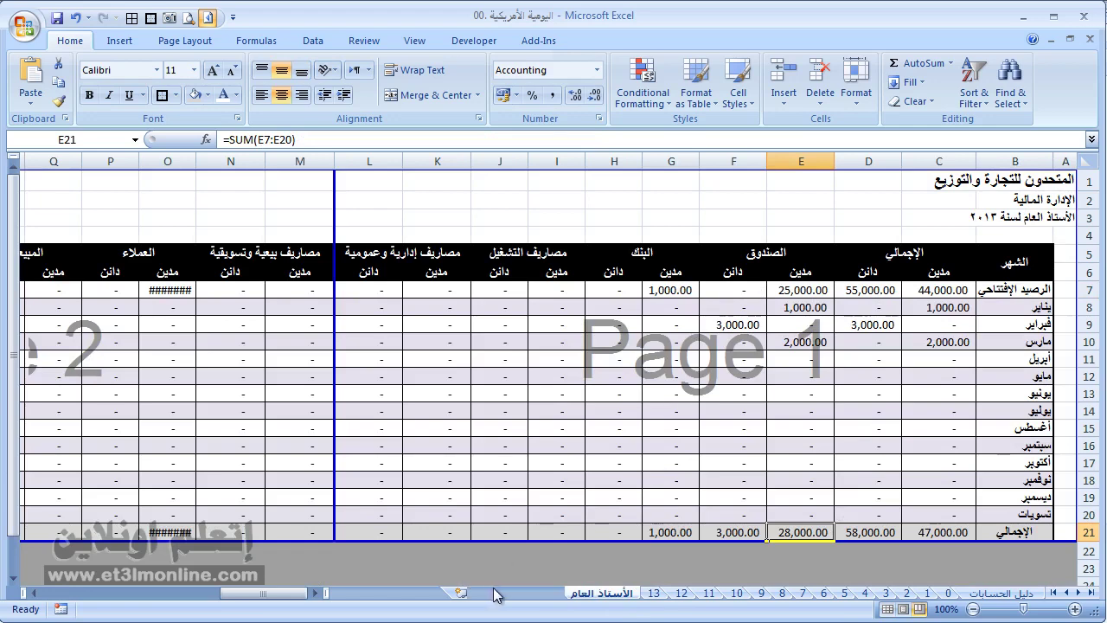
pyautogui.click(495, 594)
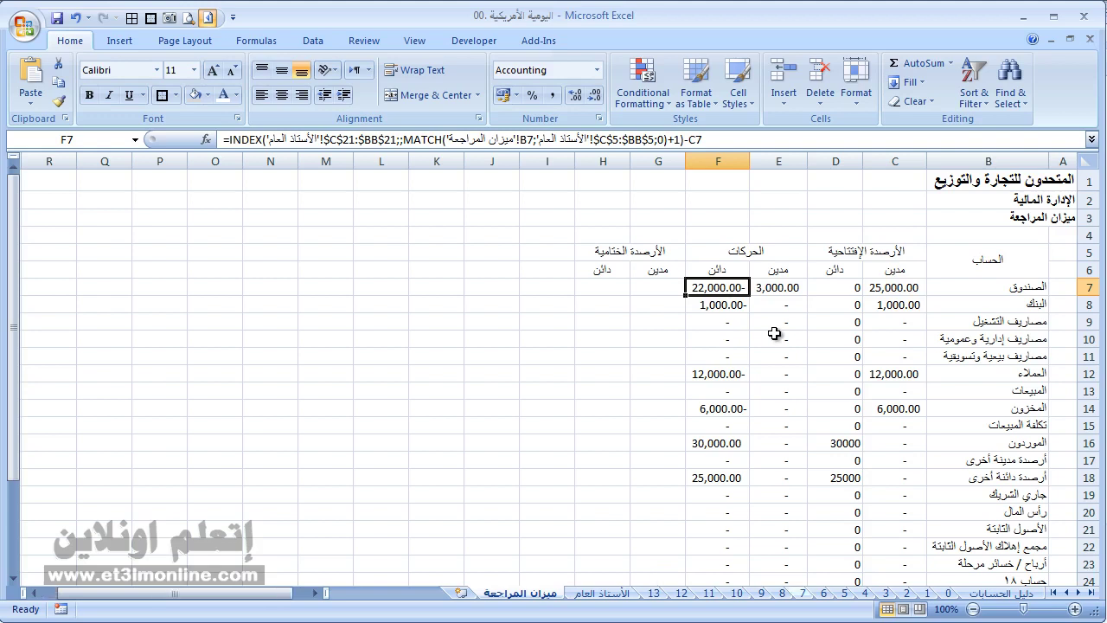
pyautogui.press('F2')
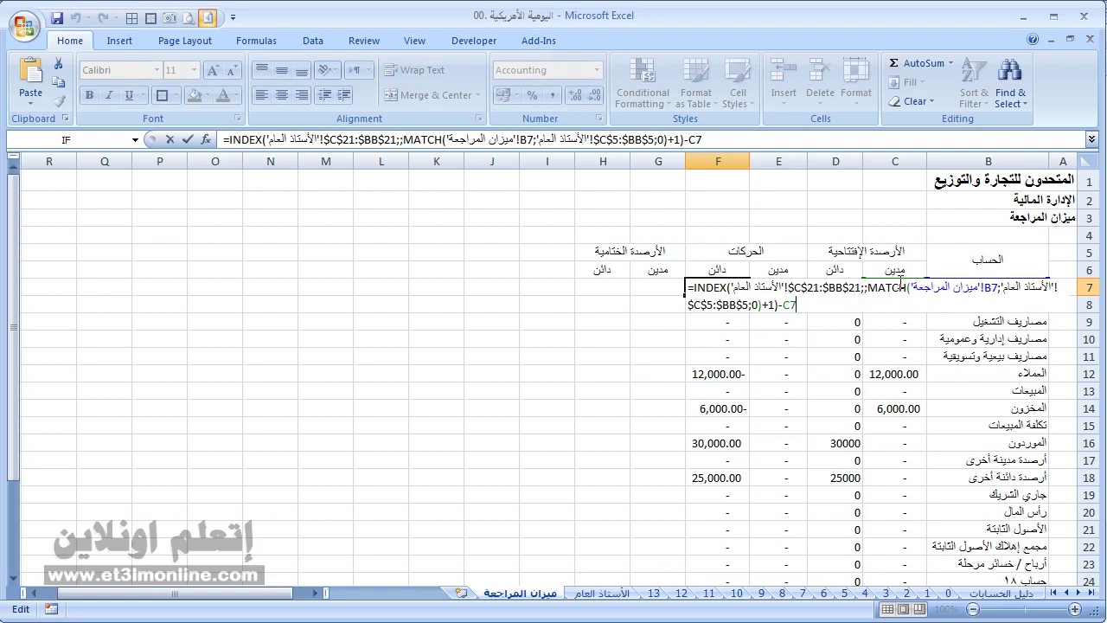
# Step: Change F7's formula to subtract opening credit D7 instead of C7, accepting Excel's correction
pyautogui.click(900, 281)
pyautogui.press('BackSpace')
pyautogui.press('BackSpace')
pyautogui.write('-')
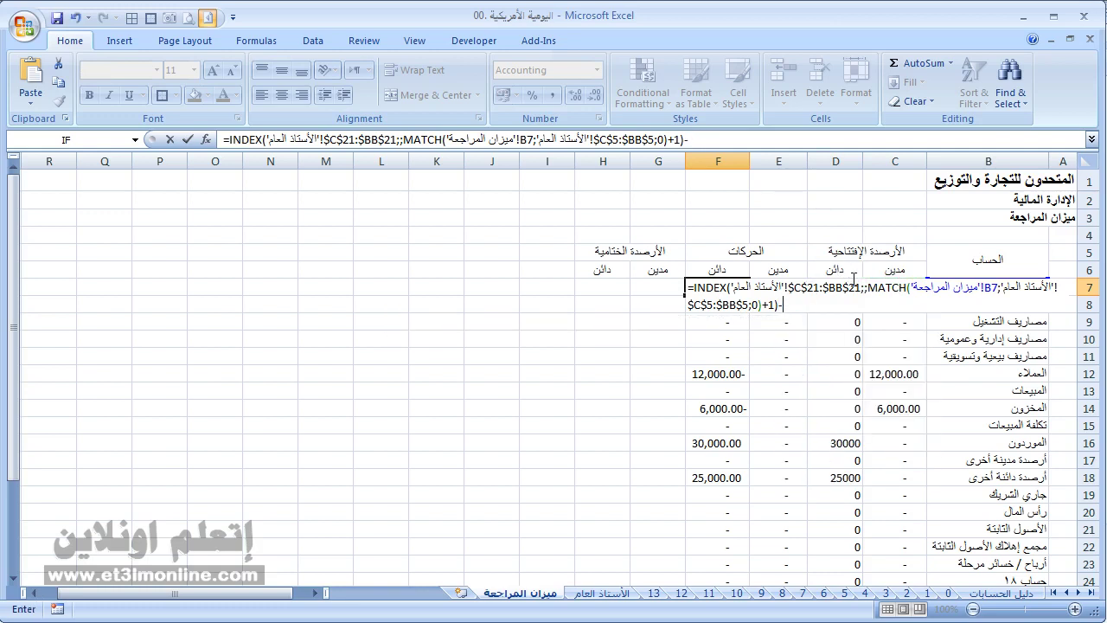
pyautogui.click(833, 271)
pyautogui.press('Down')
pyautogui.press('Return')
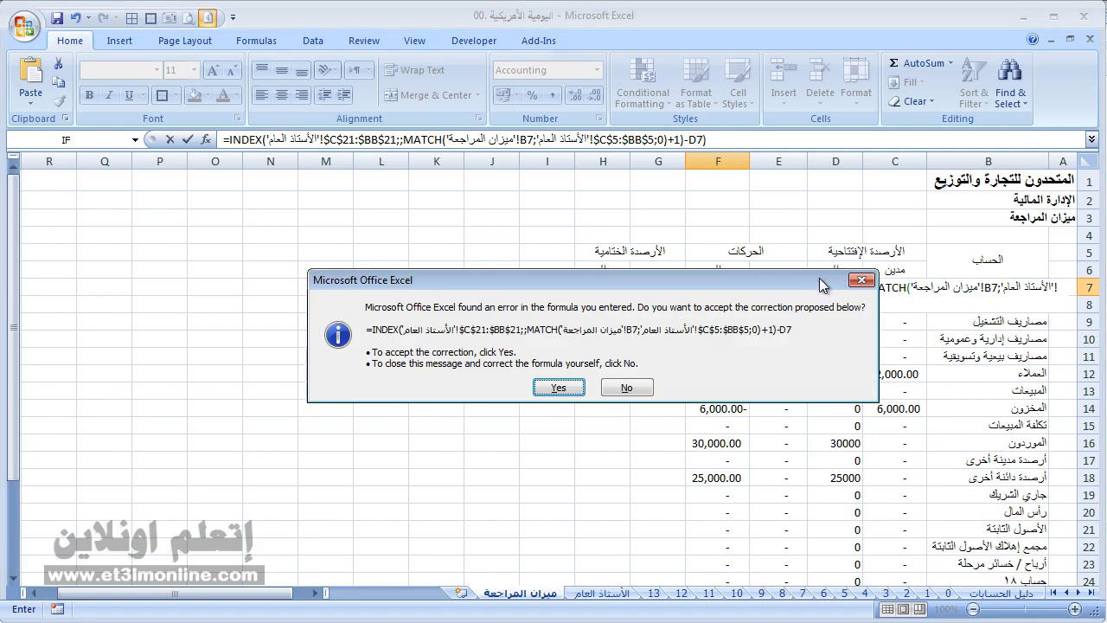
pyautogui.click(576, 386)
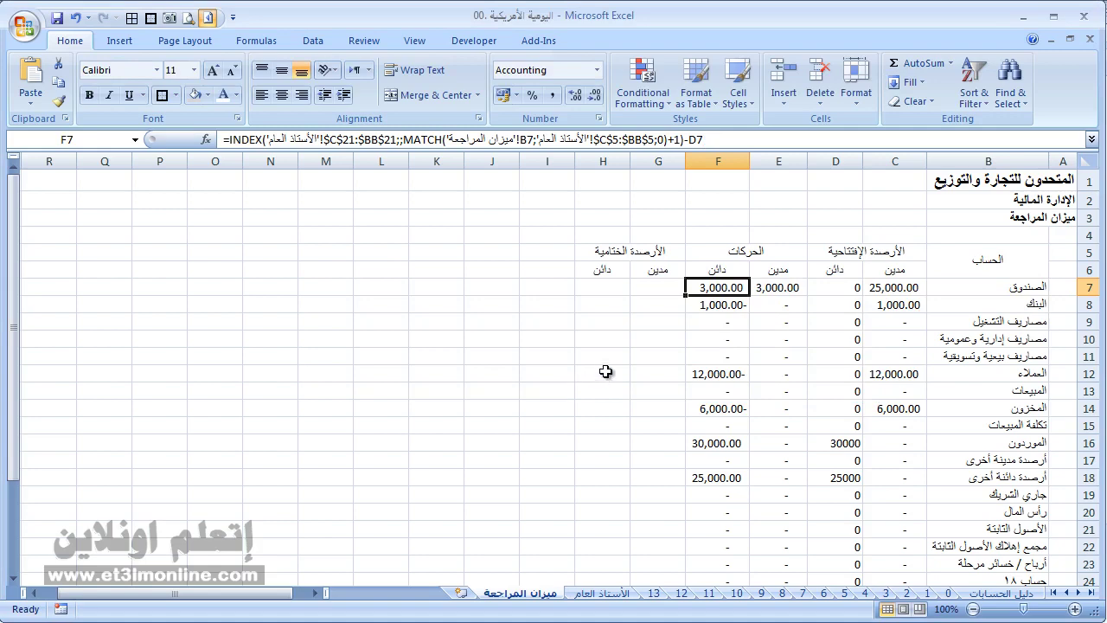
# Step: Fill the corrected F7 formula down to F31, then go to journal sheet 1
pyautogui.press('Down')
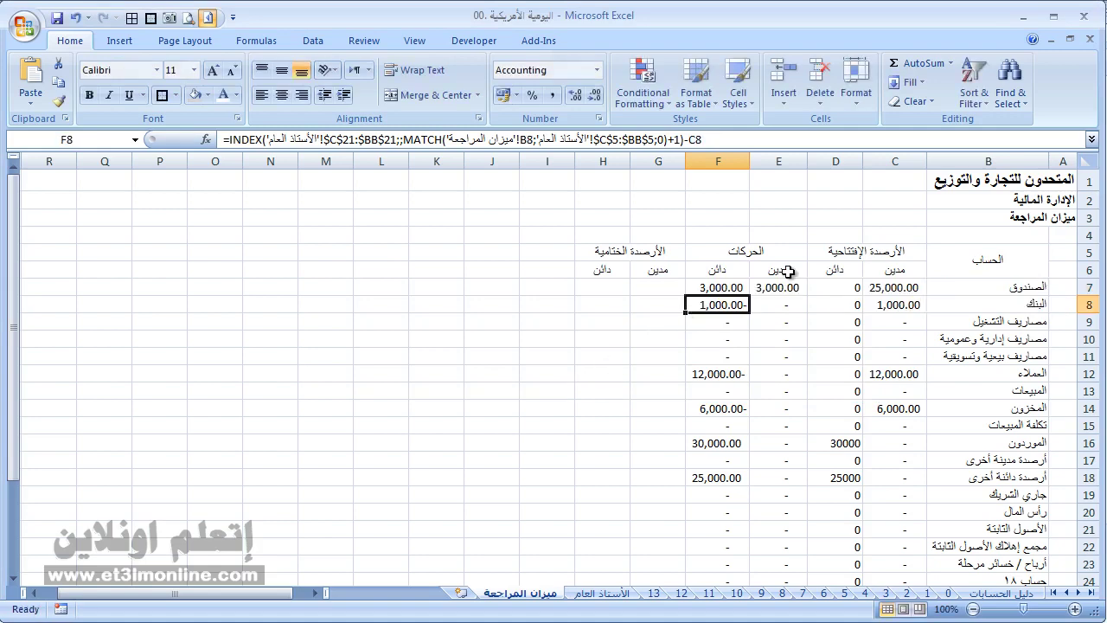
pyautogui.click(723, 287)
pyautogui.doubleClick(723, 287)
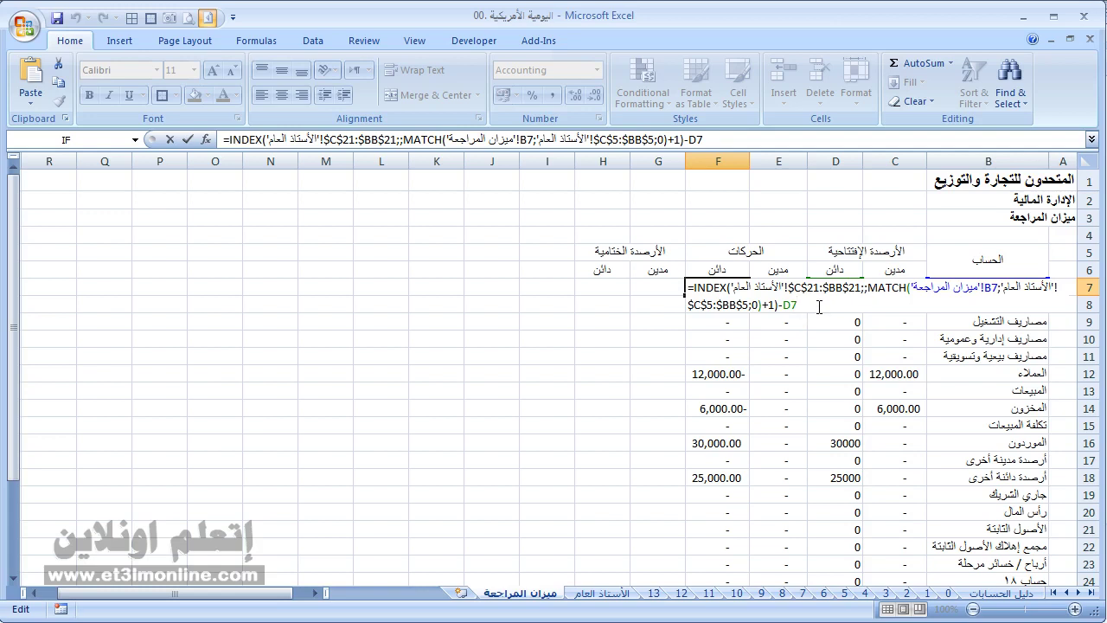
pyautogui.hotkey('ctrl', 'Return')
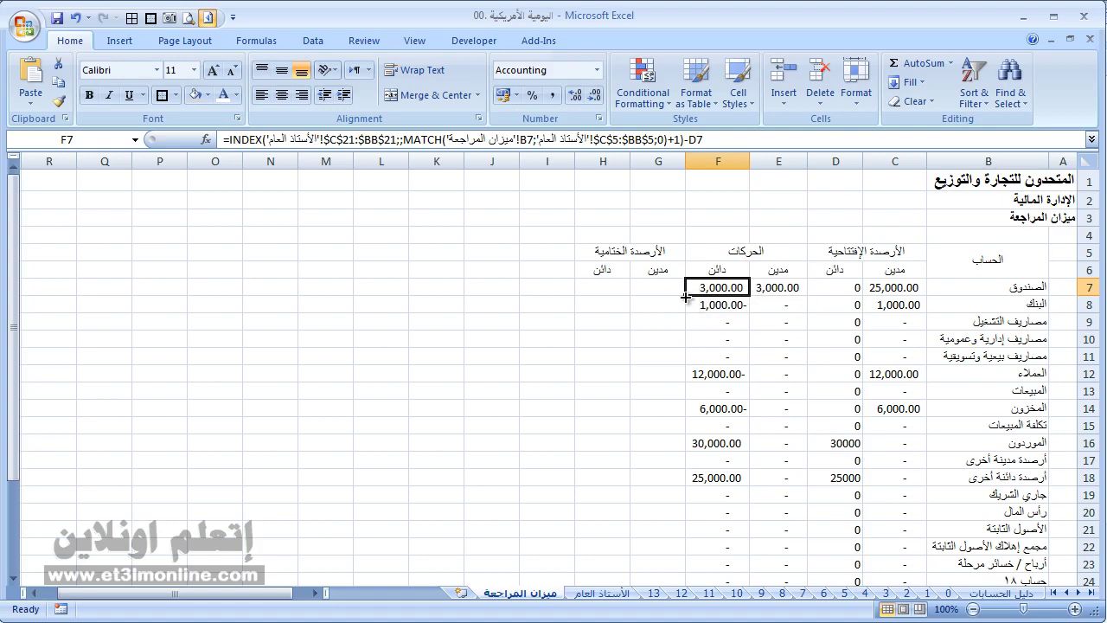
pyautogui.doubleClick(686, 297)
pyautogui.scroll(-3, 744, 336)
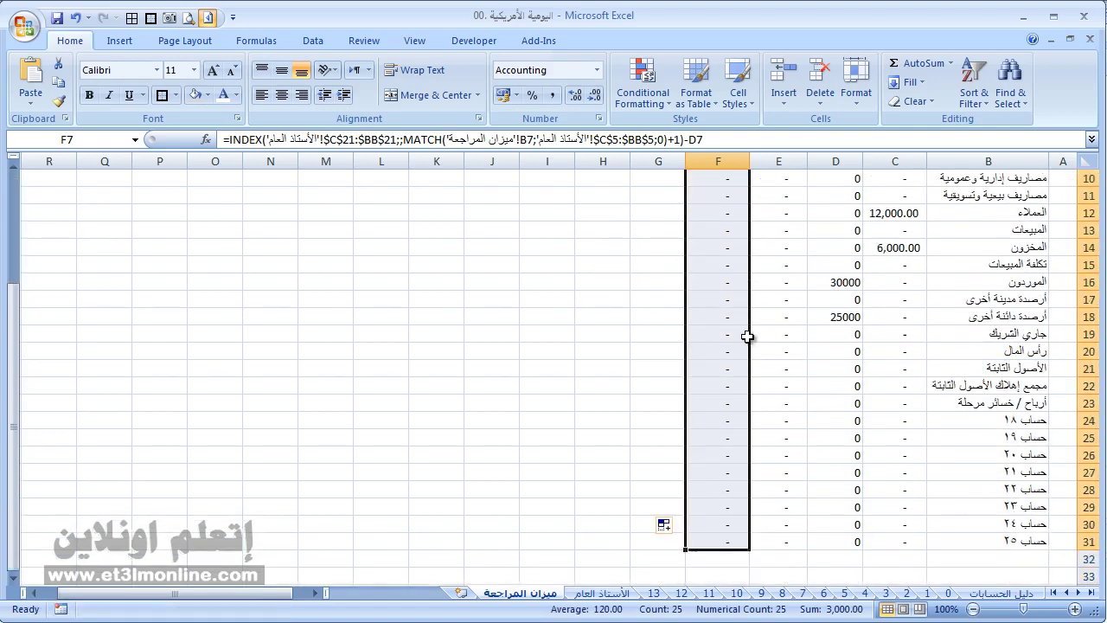
pyautogui.scroll(-3, 742, 337)
pyautogui.scroll(5, 741, 337)
pyautogui.scroll(1, 726, 335)
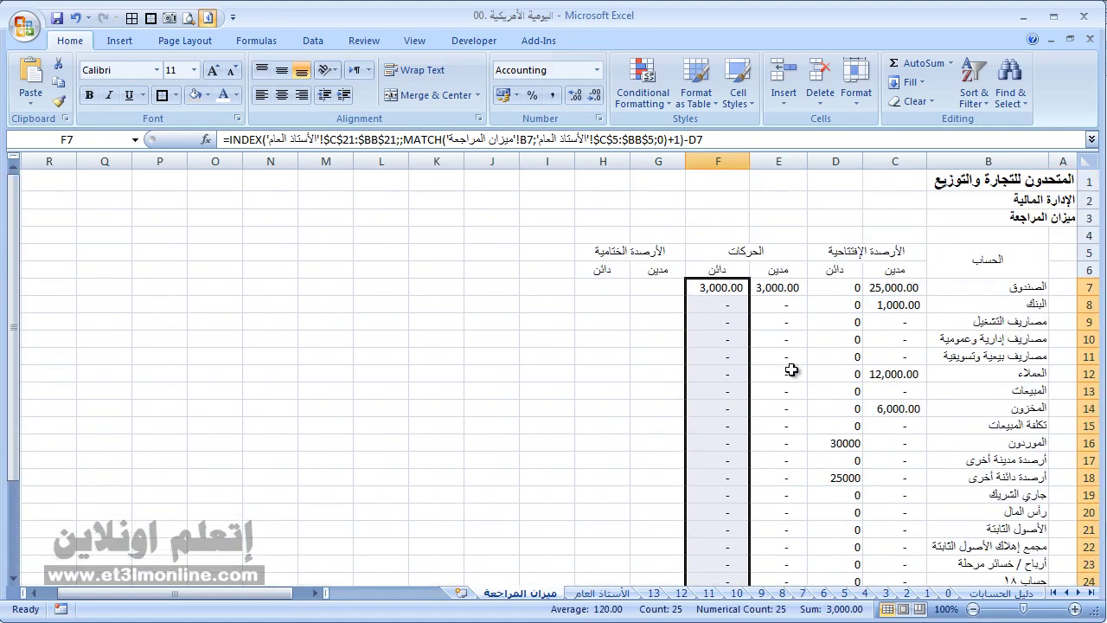
pyautogui.click(926, 592)
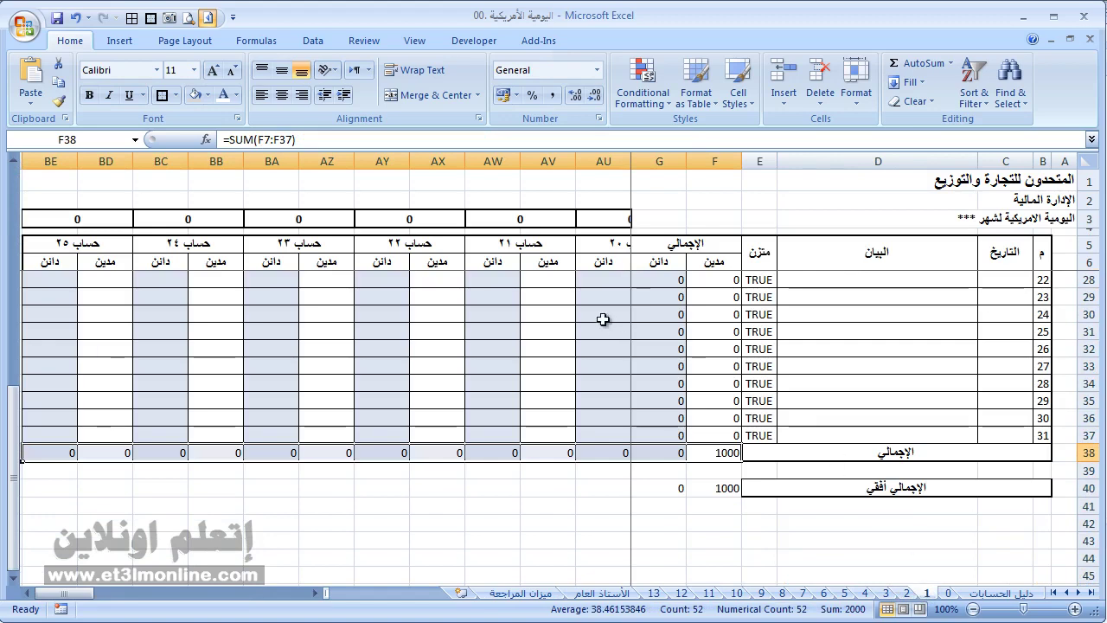
# Step: Enter 12000 as the bank debit in journal cell J9
pyautogui.scroll(4, 649, 311)
pyautogui.click(694, 308)
pyautogui.press('Left')
pyautogui.press('Left')
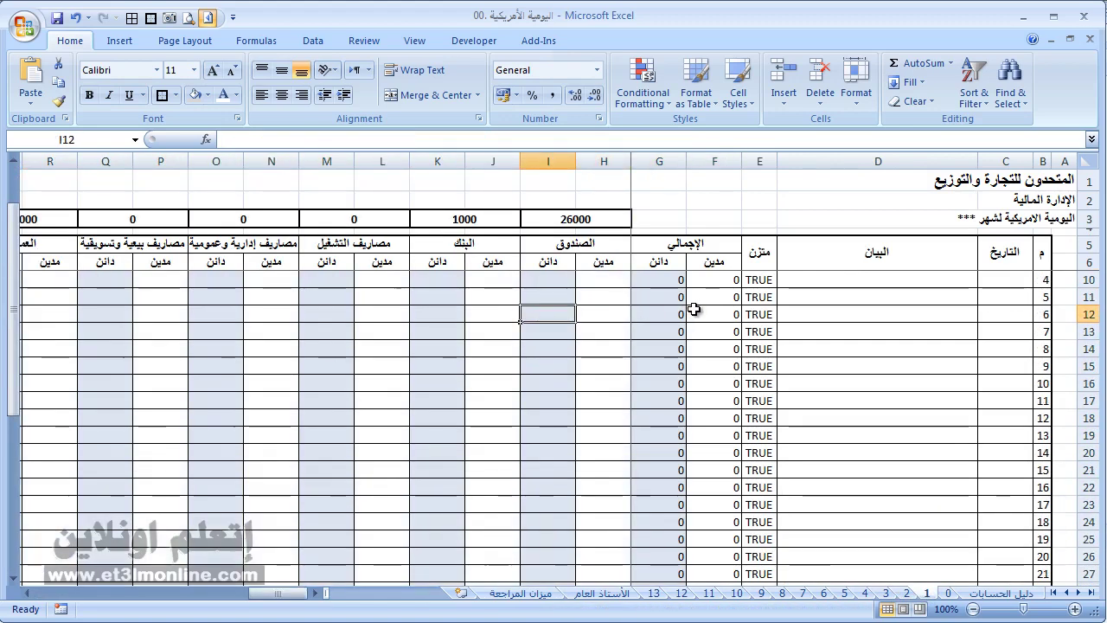
pyautogui.press('Up')
pyautogui.press('Left')
pyautogui.press('Up')
pyautogui.press('Left')
pyautogui.press('Up')
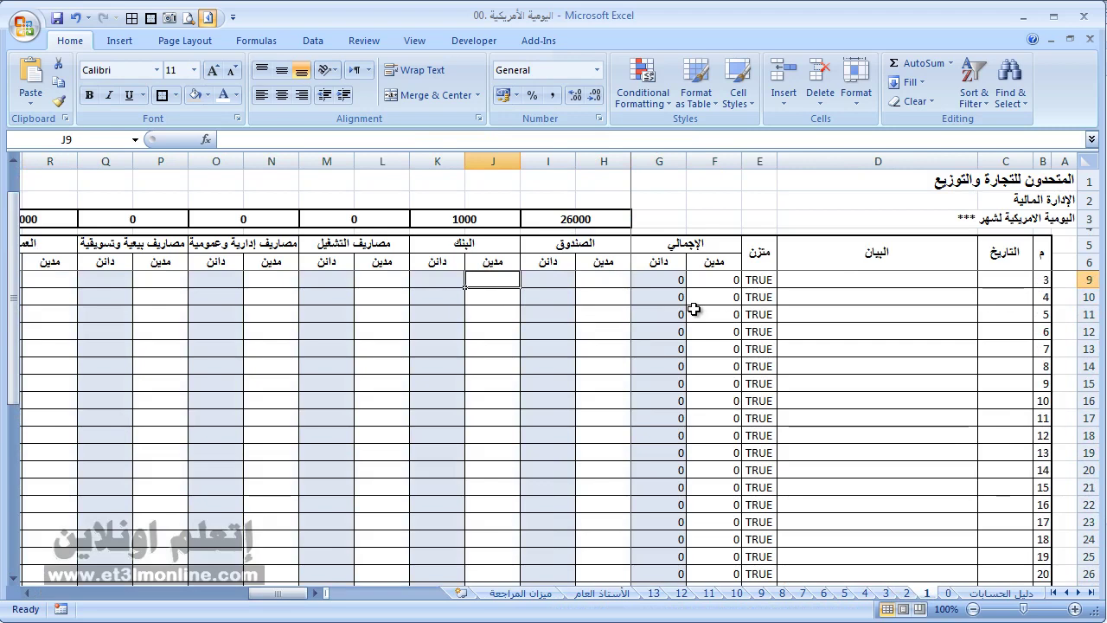
pyautogui.write('12')
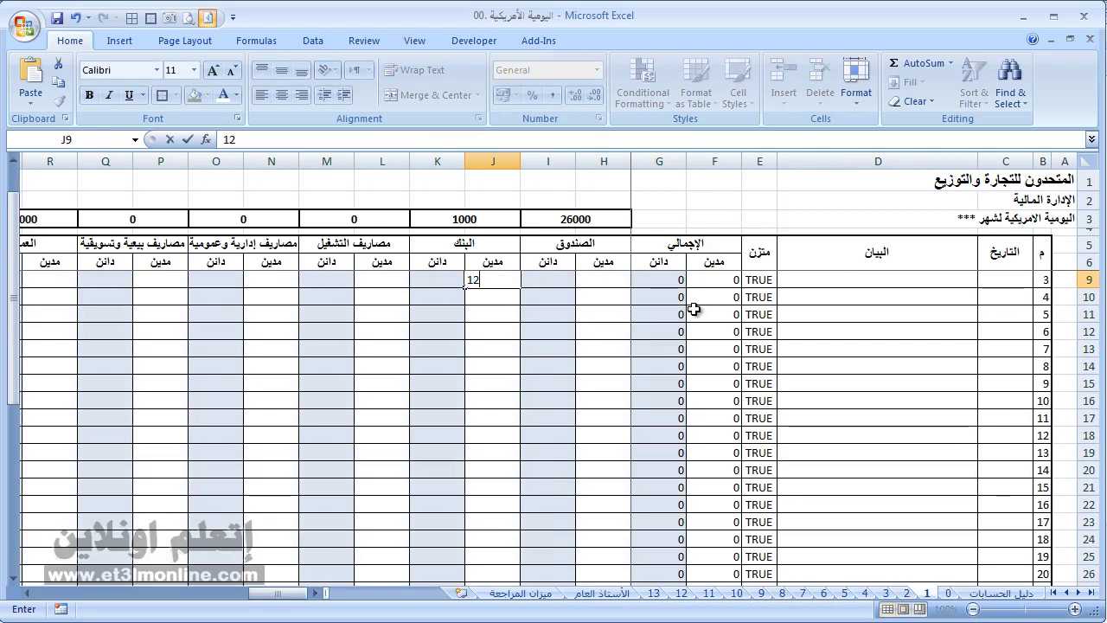
pyautogui.write('000')
pyautogui.press('Return')
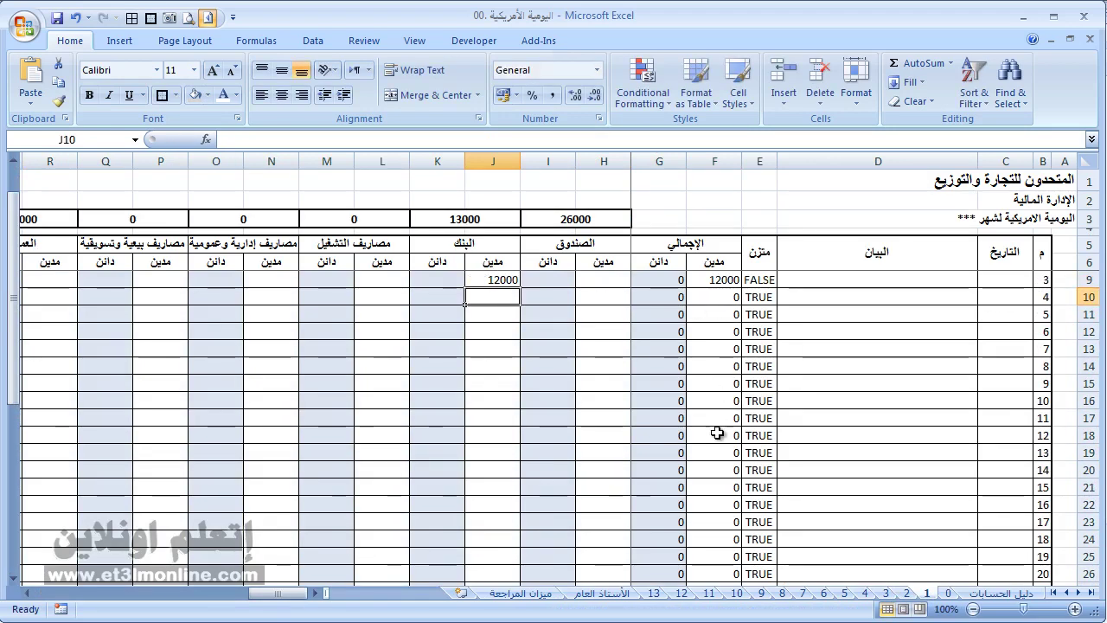
# Step: Widen trial balance column E to show the 12,000.00 bank debit movement in E8
pyautogui.click(529, 584)
pyautogui.click(520, 593)
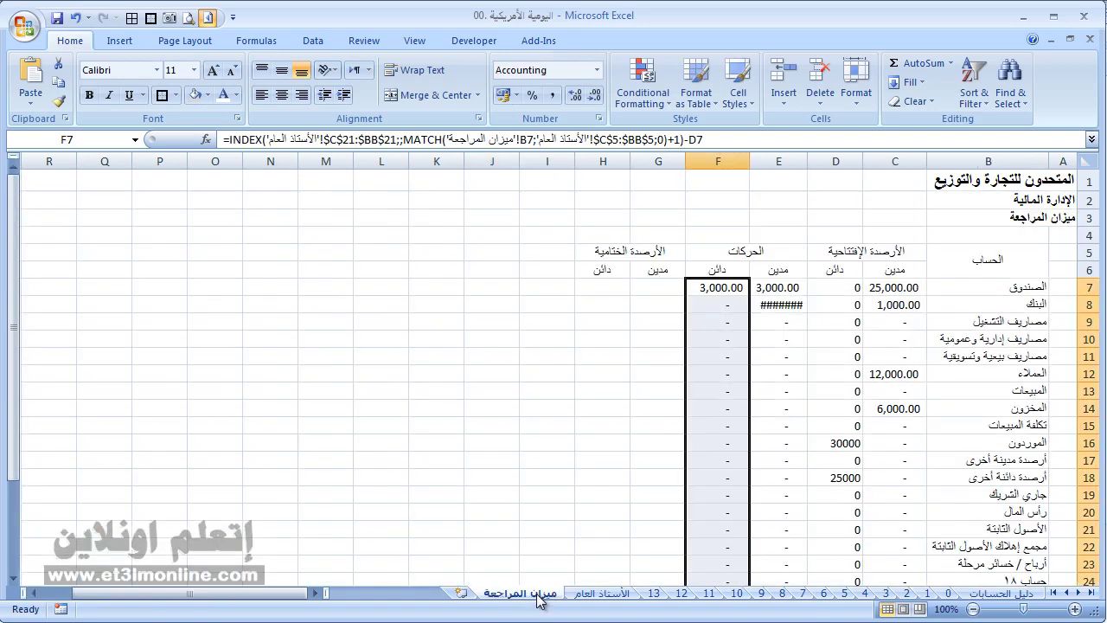
pyautogui.doubleClick(748, 161)
pyautogui.click(767, 304)
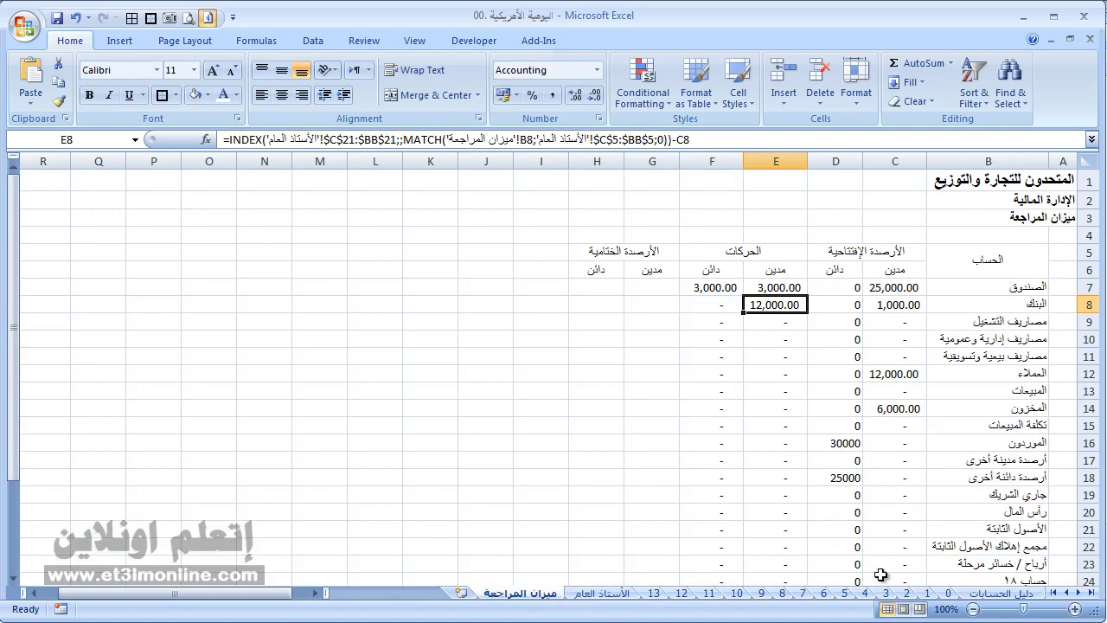
# Step: Record 25000 as the sales credit in journal row 9
pyautogui.click(925, 593)
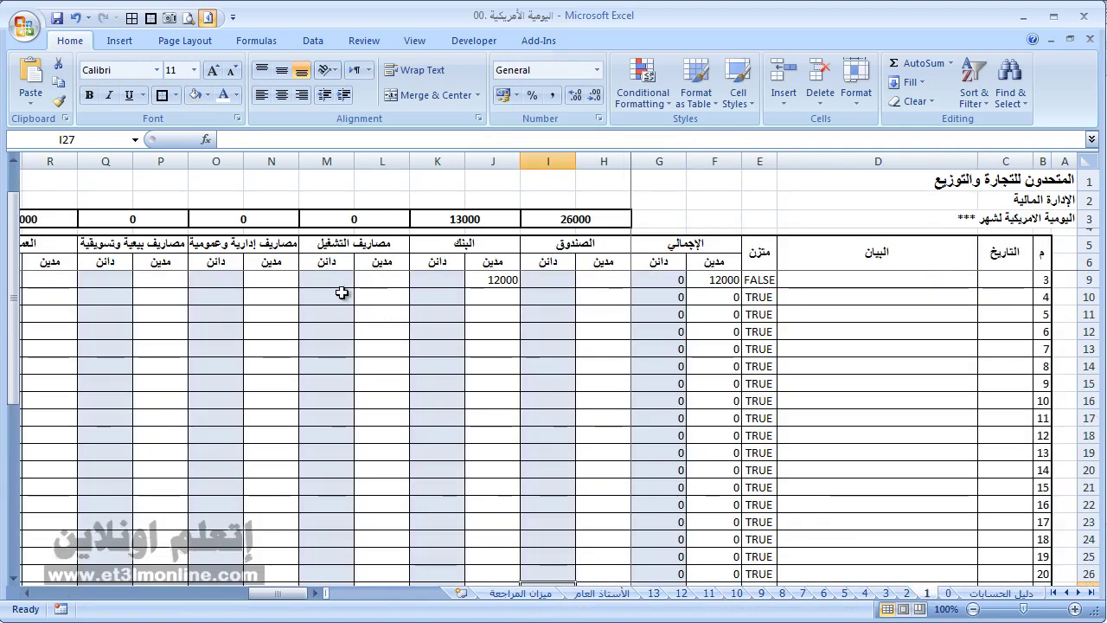
pyautogui.click(128, 279)
pyautogui.press('Left')
pyautogui.press('Left')
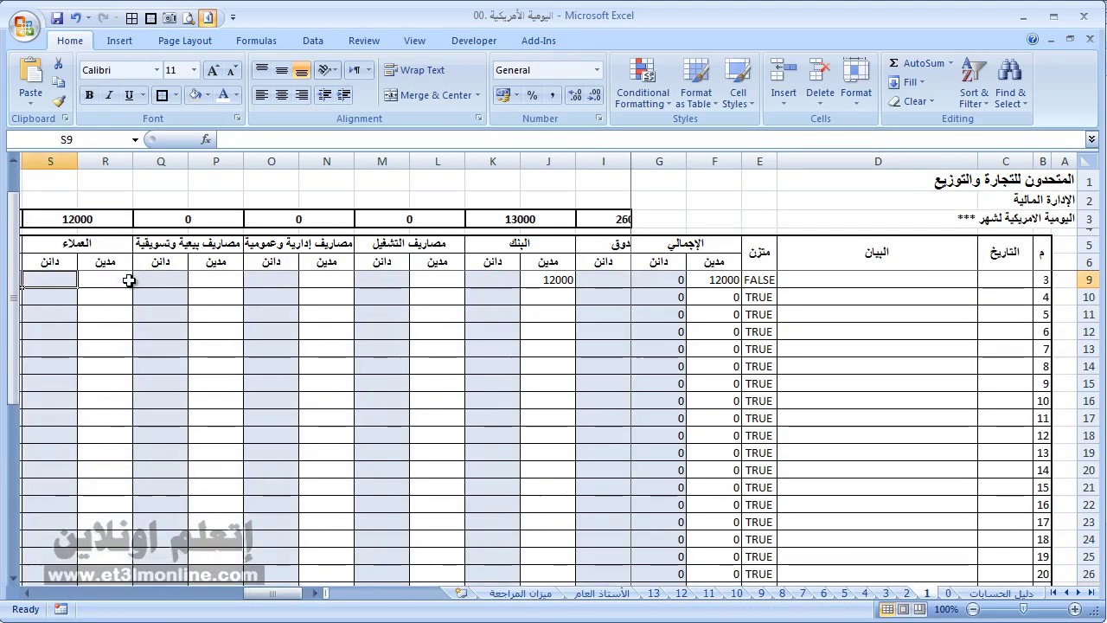
pyautogui.press('Left')
pyautogui.press('Left')
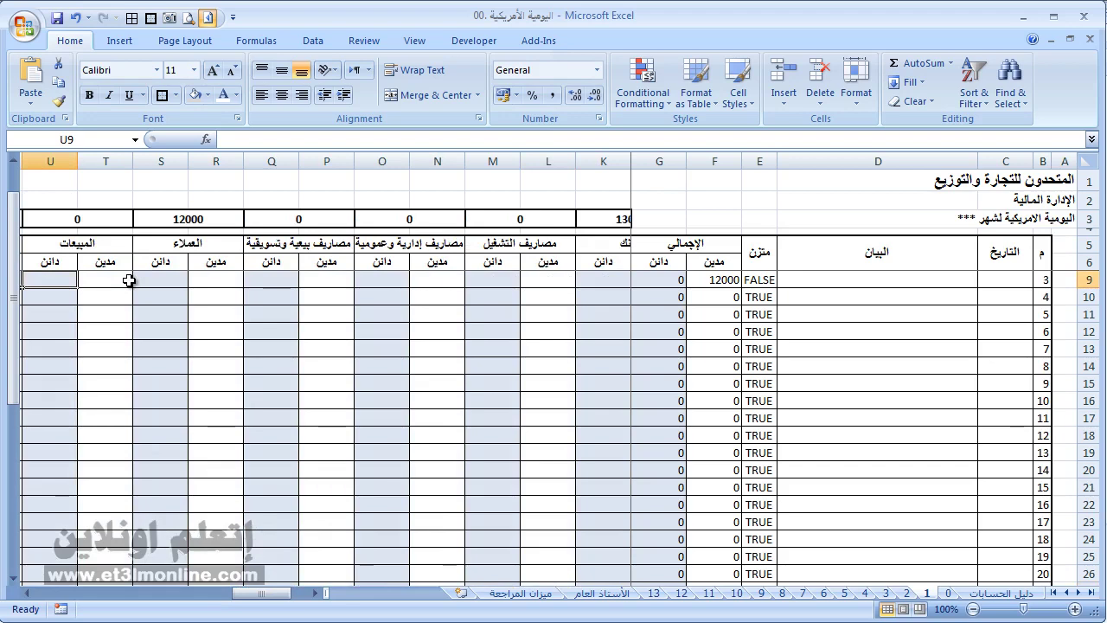
pyautogui.write('2500')
pyautogui.press('Return')
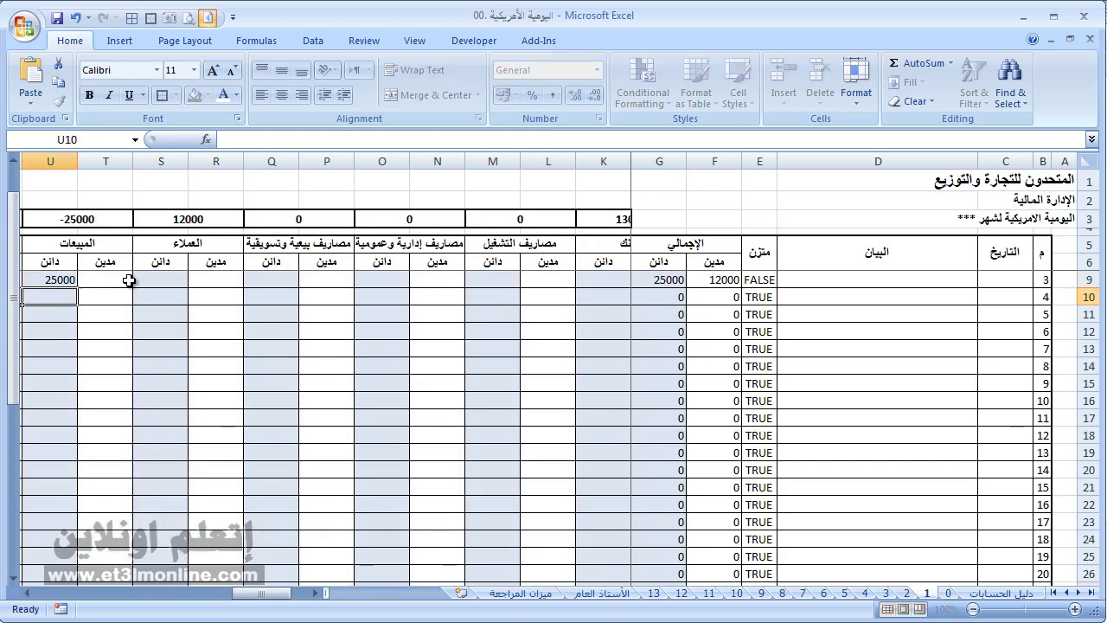
# Step: Verify the 25,000.00 sales credit movement in trial balance cell F13
pyautogui.click(527, 593)
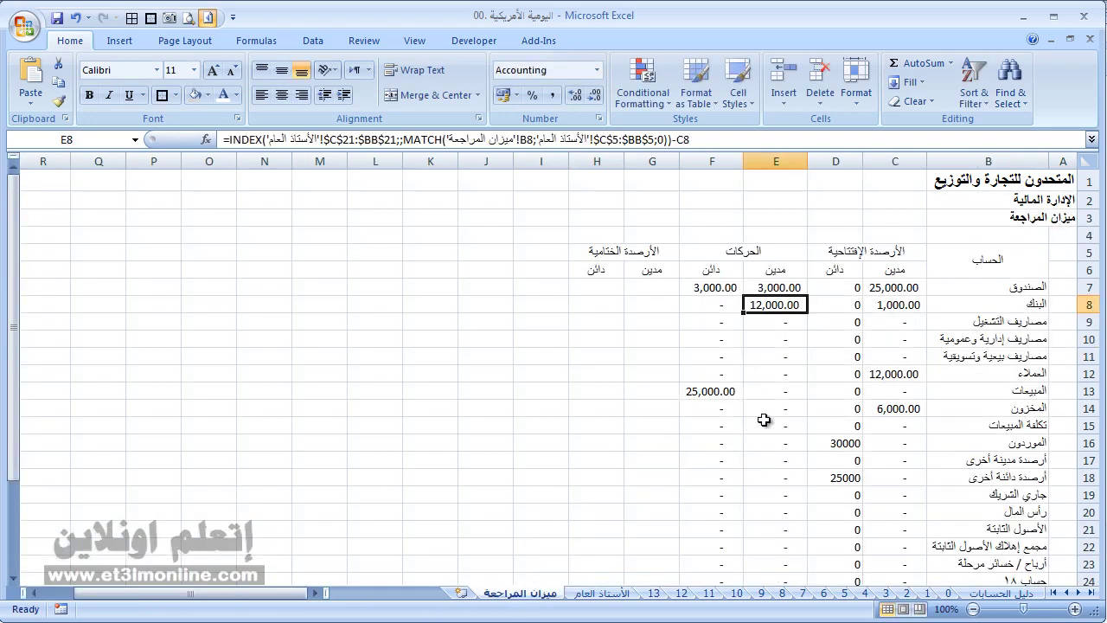
pyautogui.click(715, 393)
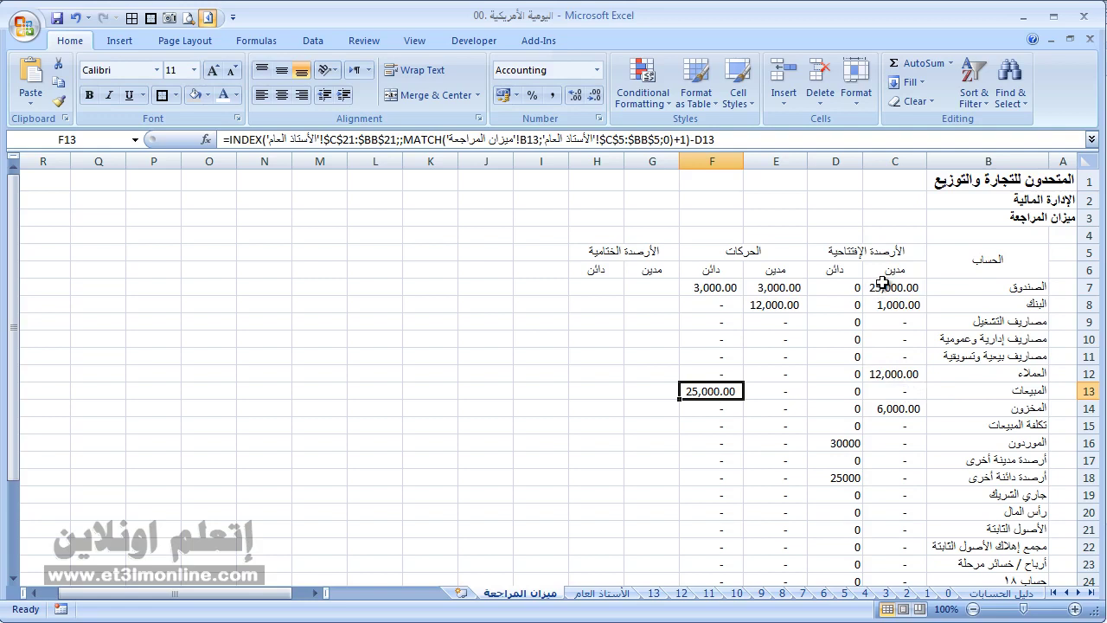
pyautogui.click(653, 291)
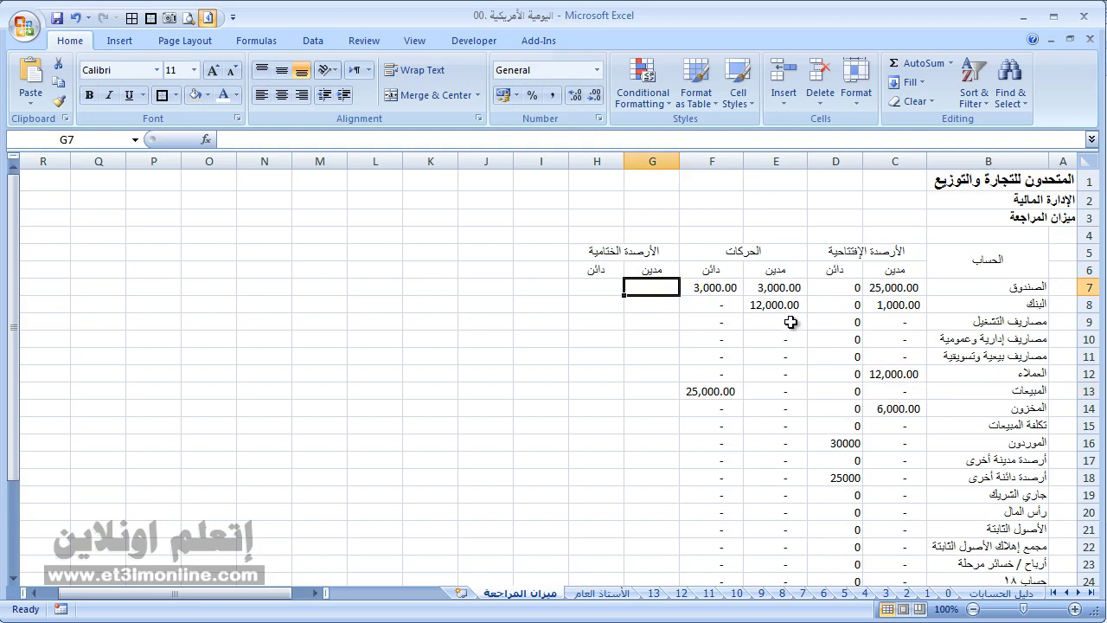
# Step: Start G7's IF formula testing whether C7+E7 is at least D7+F7
pyautogui.write('=')
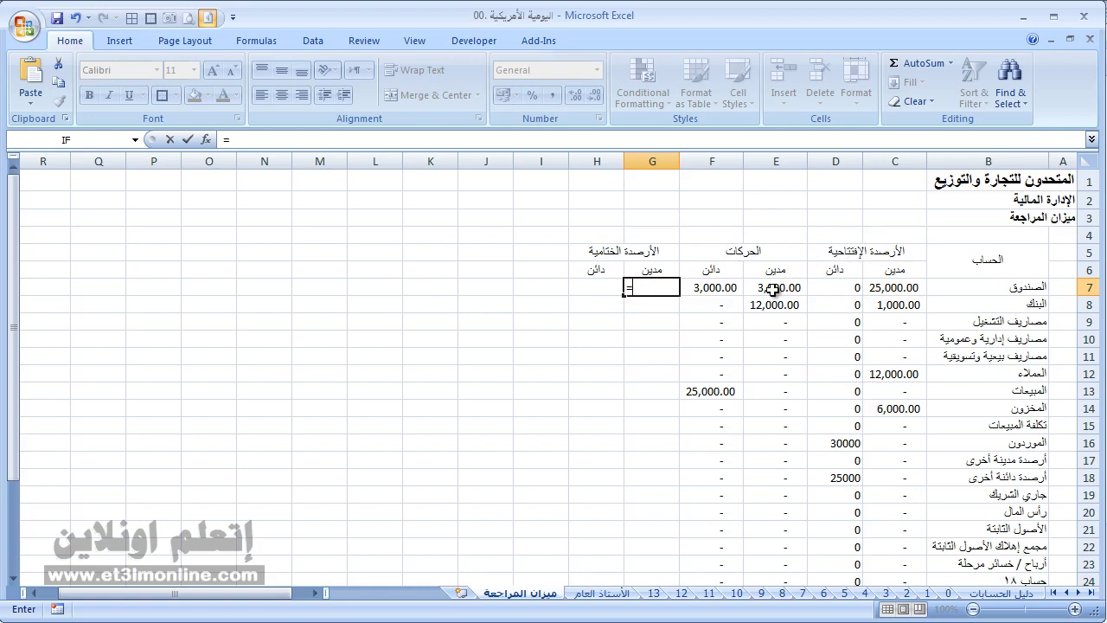
pyautogui.write('IF(')
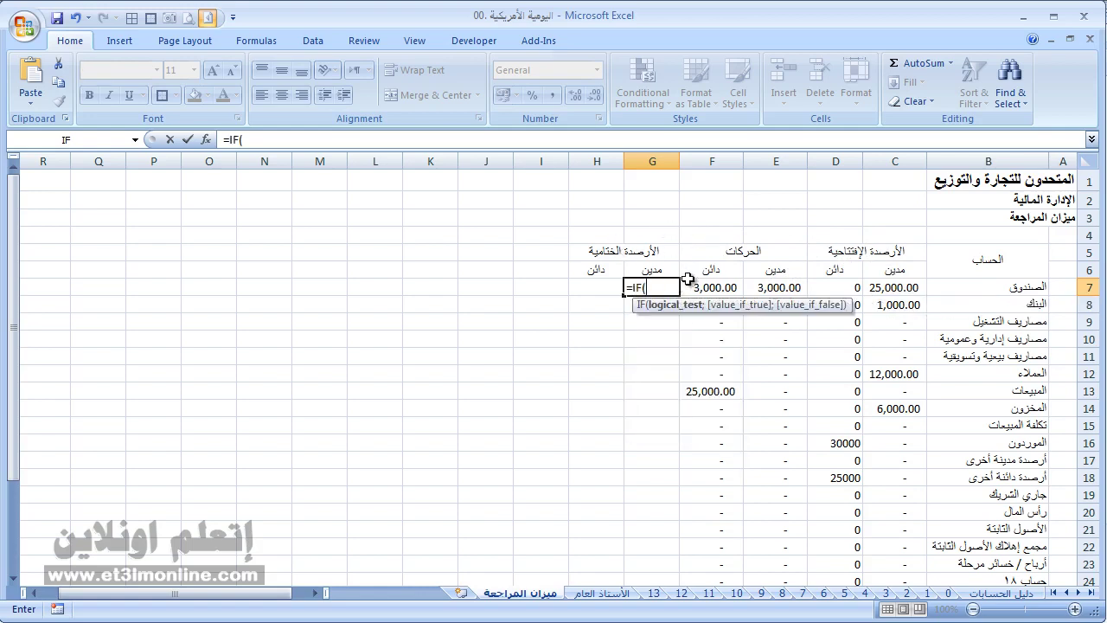
pyautogui.click(889, 282)
pyautogui.write('+')
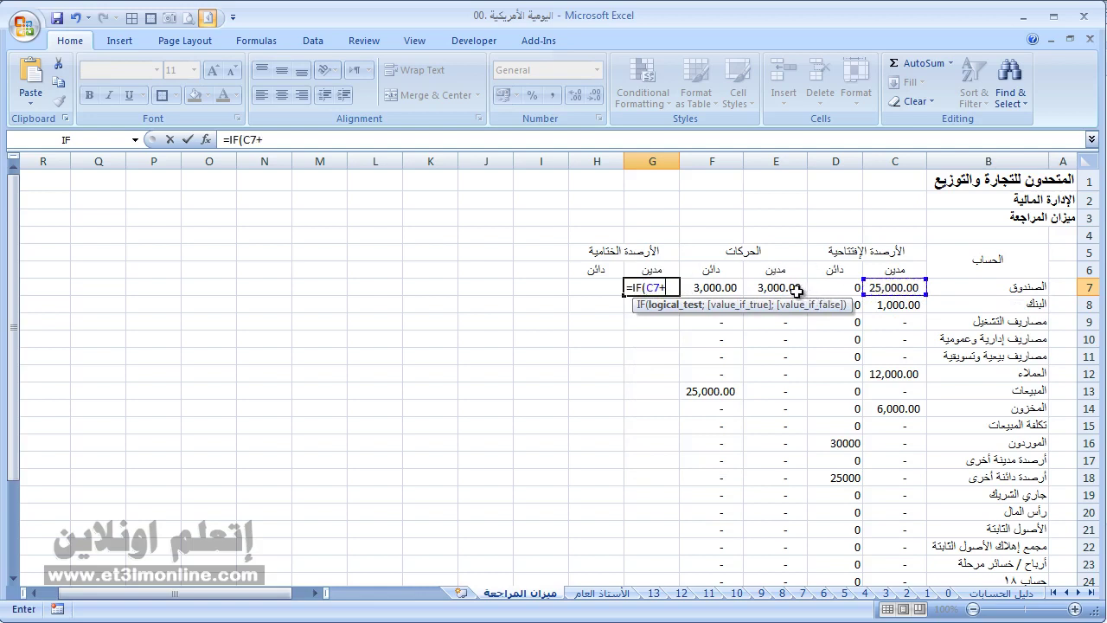
pyautogui.click(792, 288)
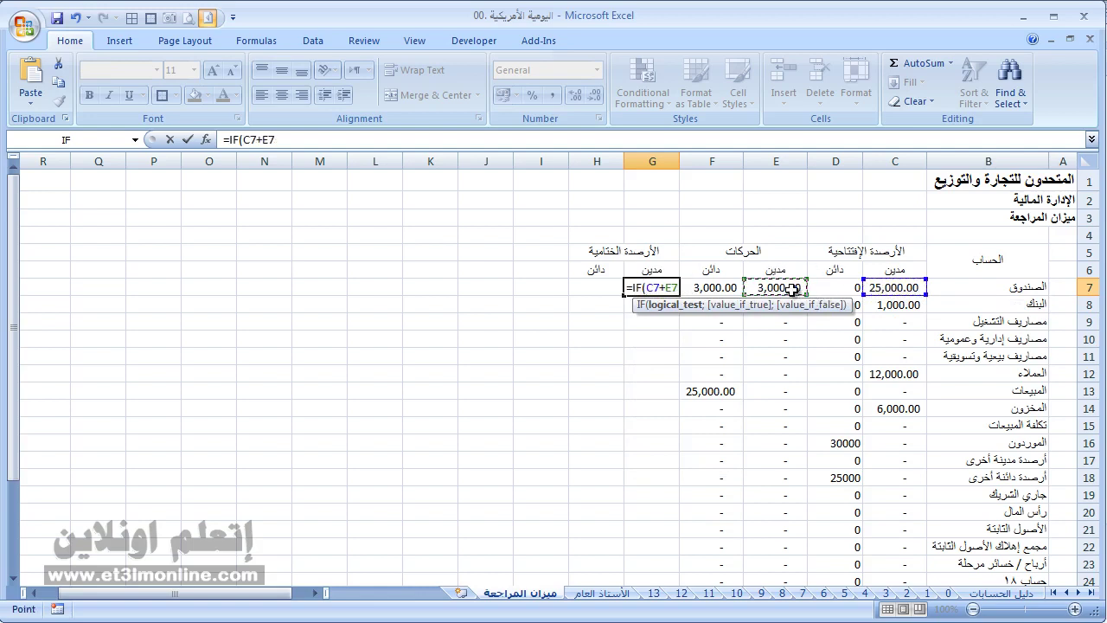
pyautogui.write('>=')
pyautogui.click(825, 288)
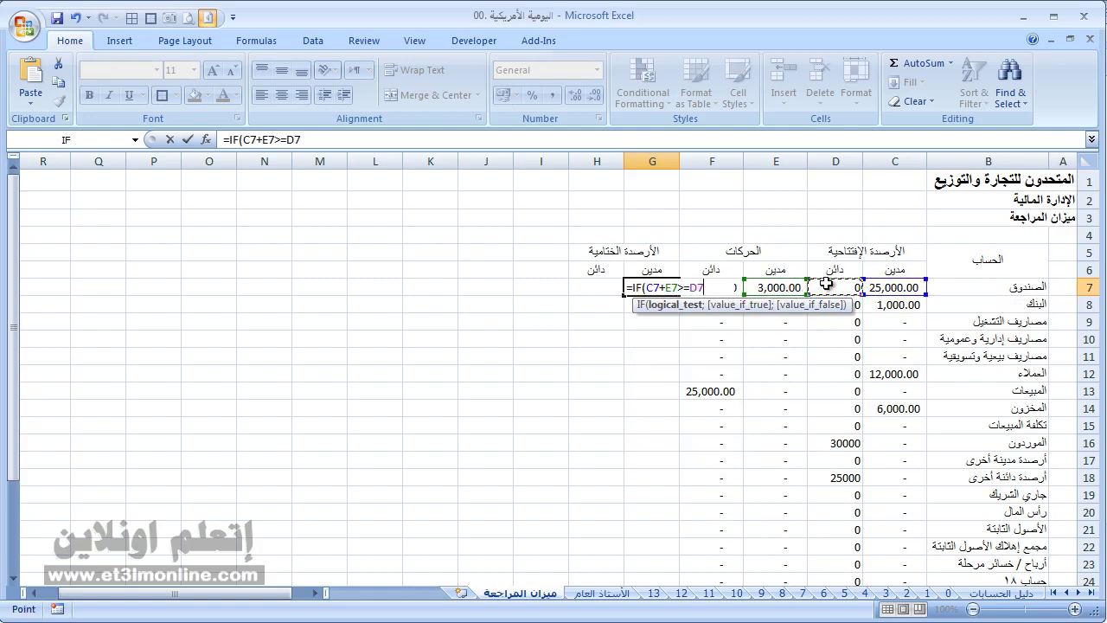
pyautogui.write('+')
pyautogui.click(722, 287)
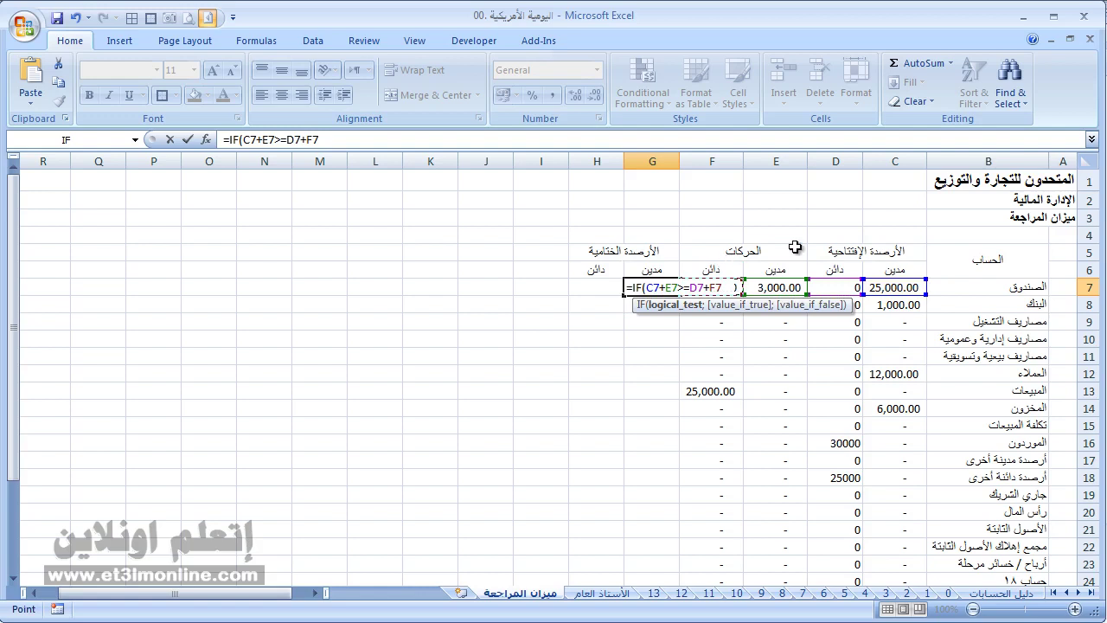
pyautogui.write(';')
# Step: Complete it to return C7+E7-D7-F7 or 0, and fill it down column G
pyautogui.click(901, 287)
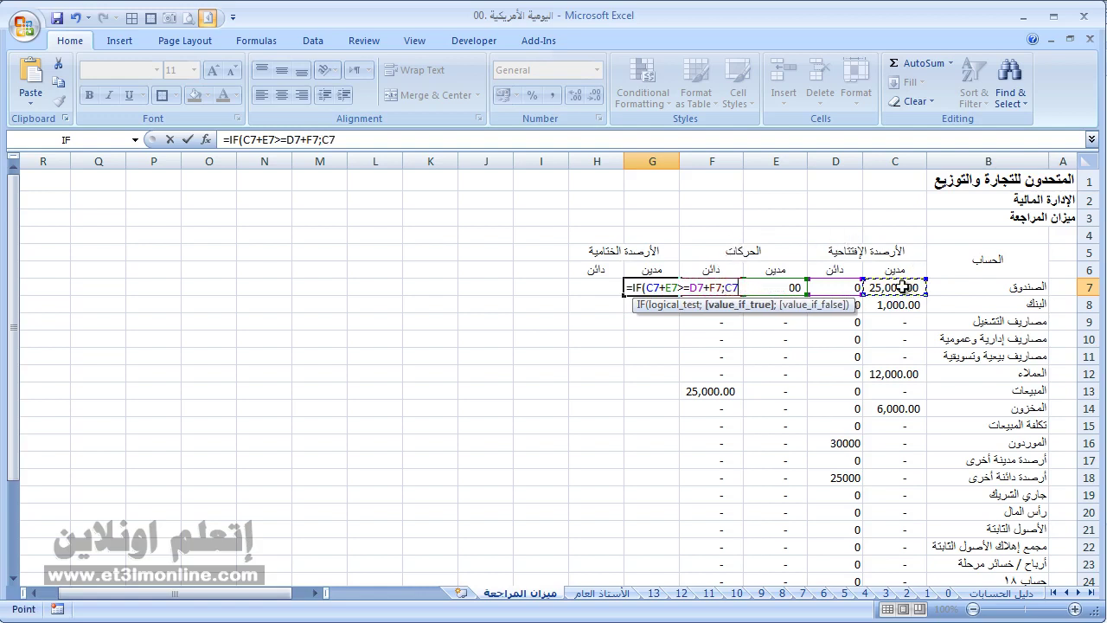
pyautogui.write('+')
pyautogui.click(790, 269)
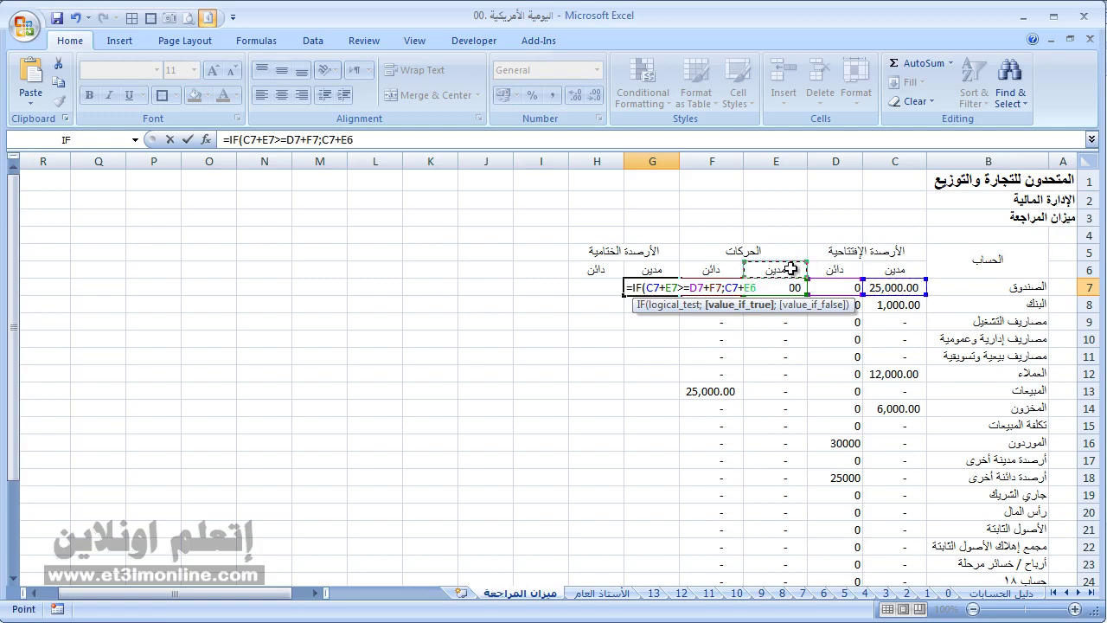
pyautogui.press('Down')
pyautogui.write('-')
pyautogui.click(820, 268)
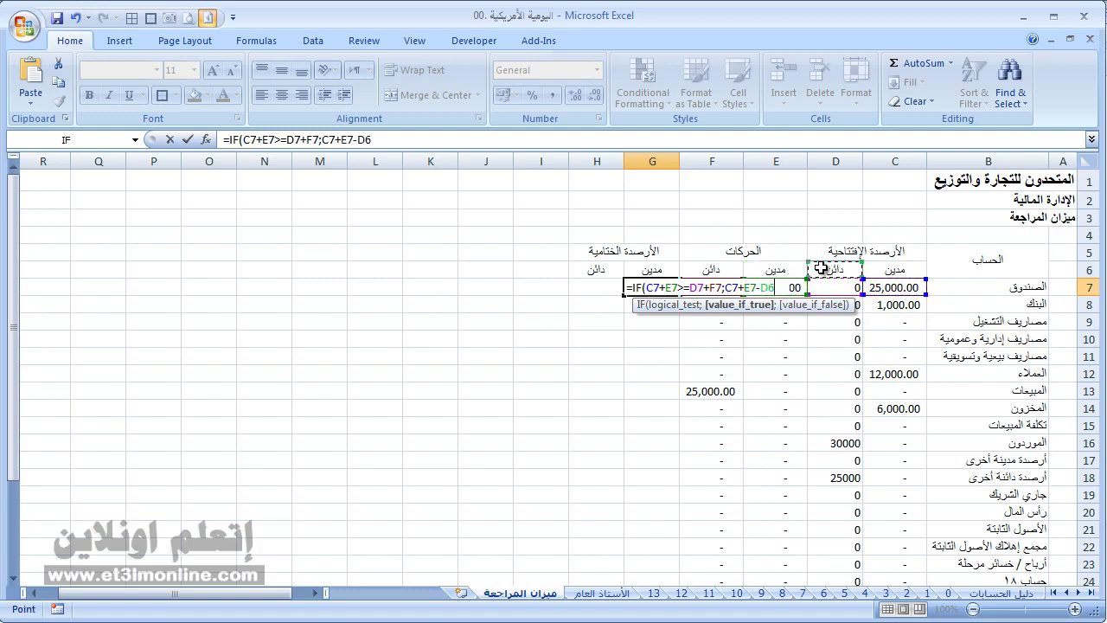
pyautogui.press('Down')
pyautogui.write('-')
pyautogui.click(740, 267)
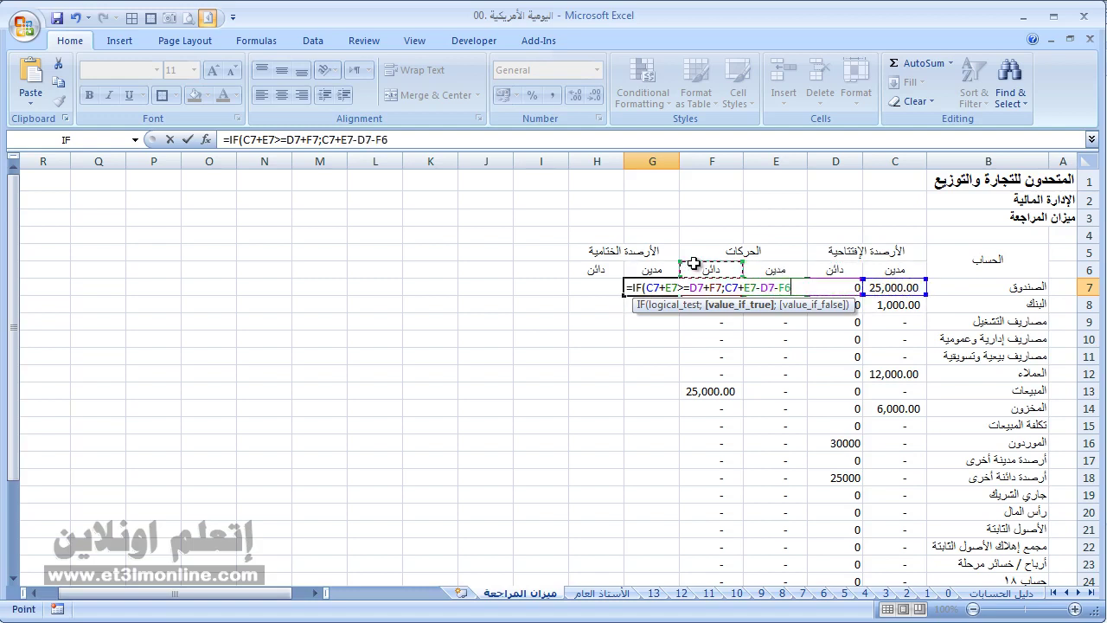
pyautogui.press('Down')
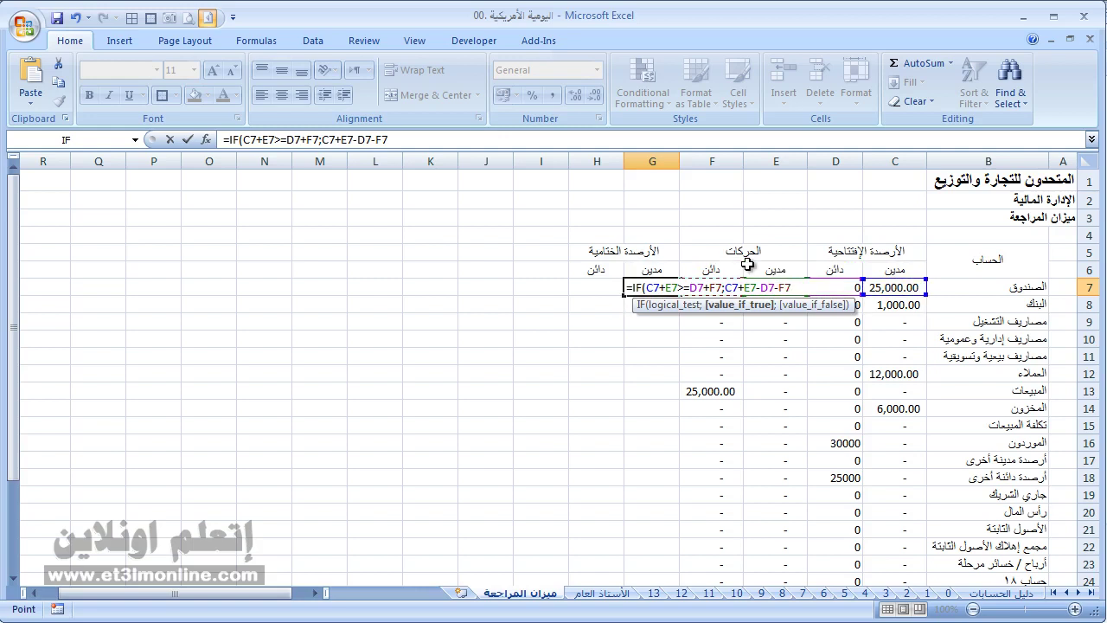
pyautogui.write(';0')
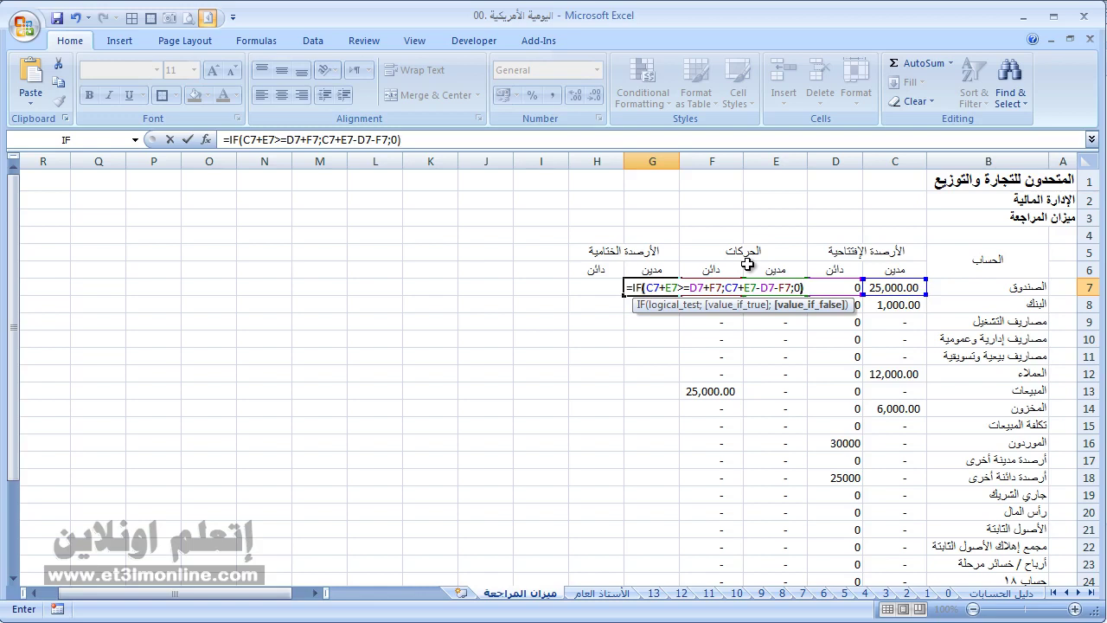
pyautogui.press('Return')
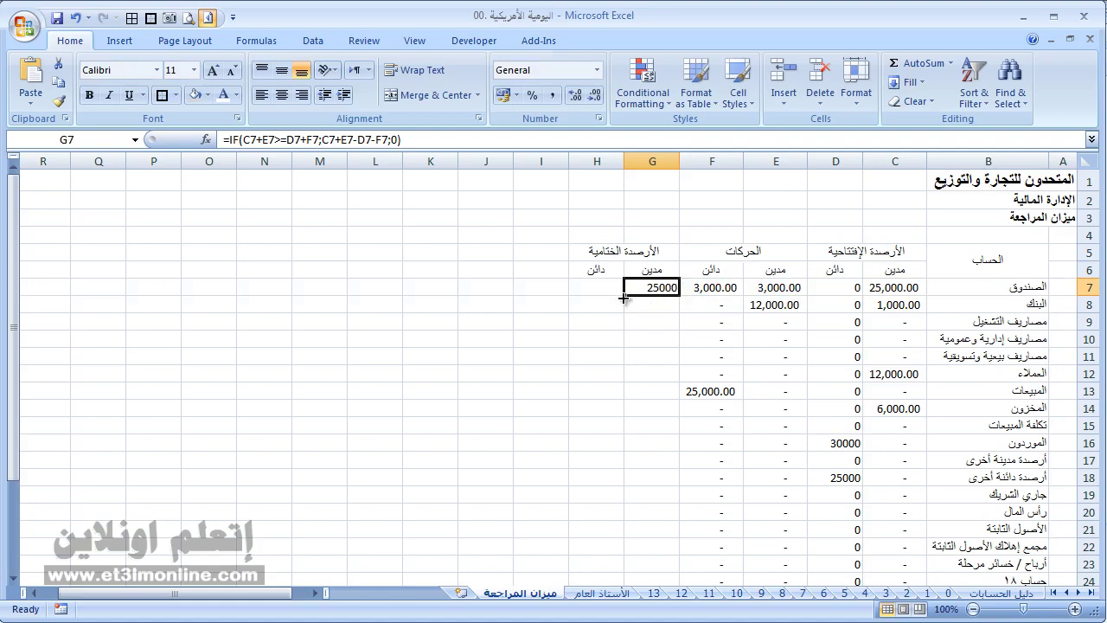
pyautogui.doubleClick(624, 298)
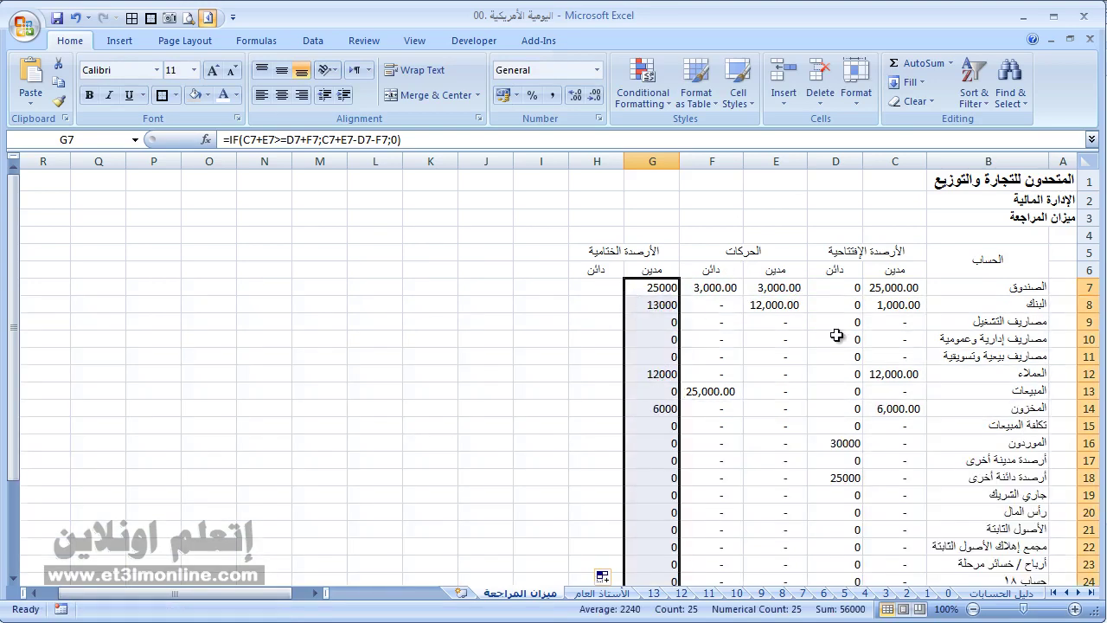
pyautogui.click(899, 305)
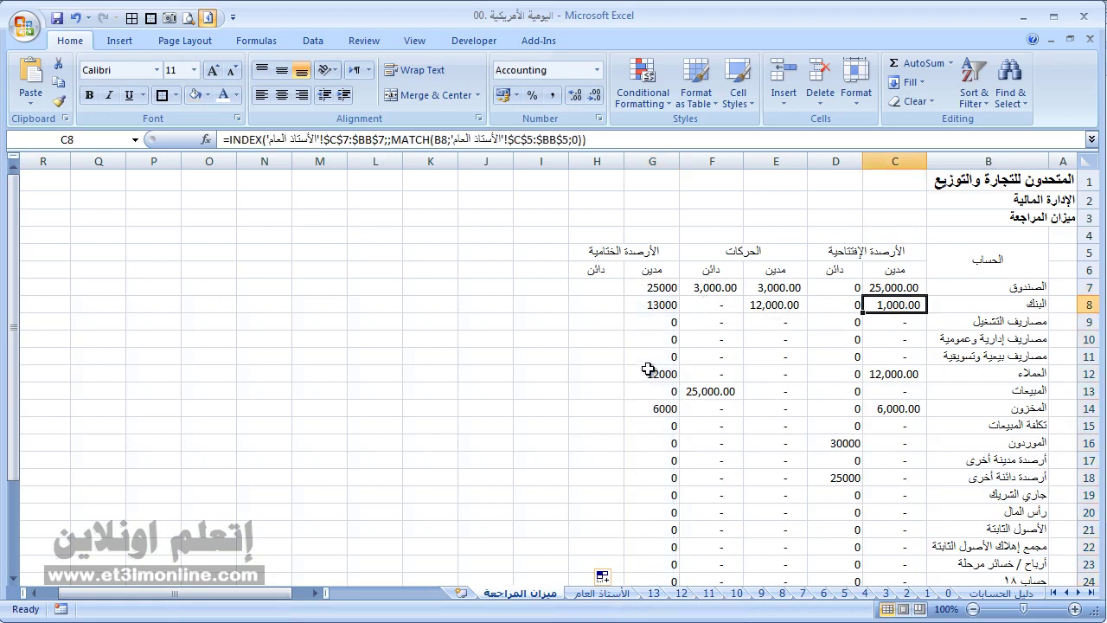
# Step: Start H7's IF formula testing whether D7+F7 is at least C7+E7
pyautogui.click(599, 290)
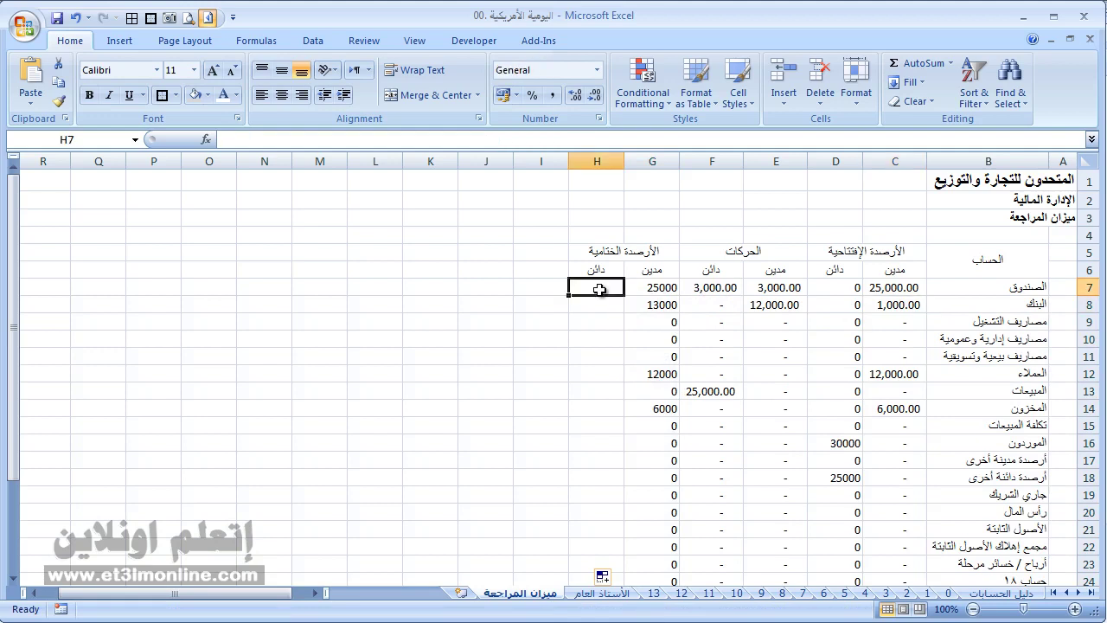
pyautogui.write('=IF(')
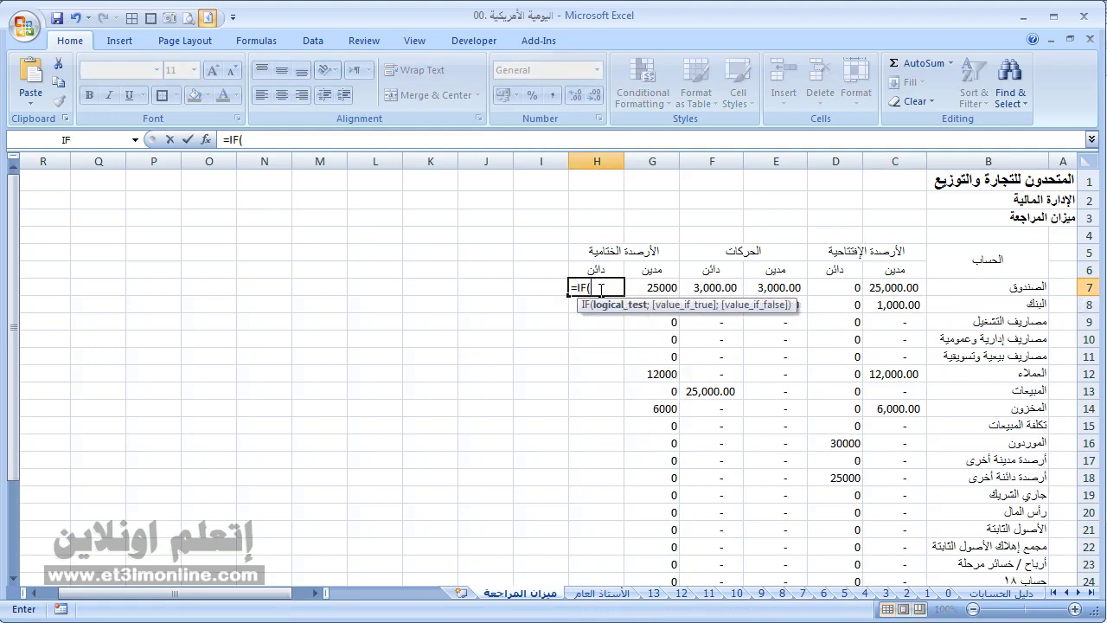
pyautogui.click(830, 285)
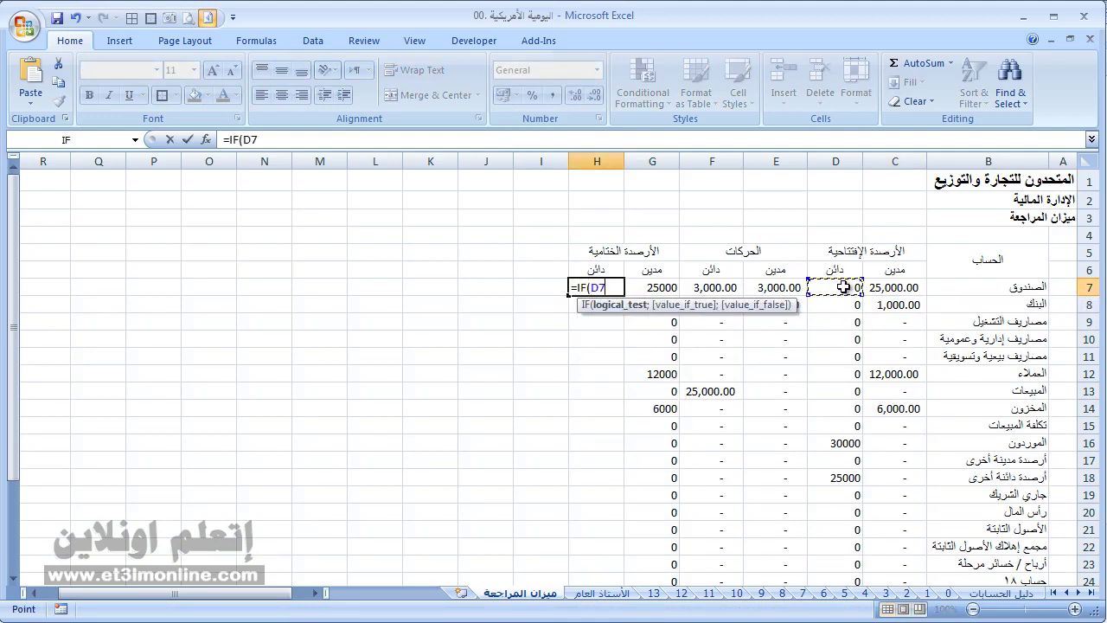
pyautogui.write('+')
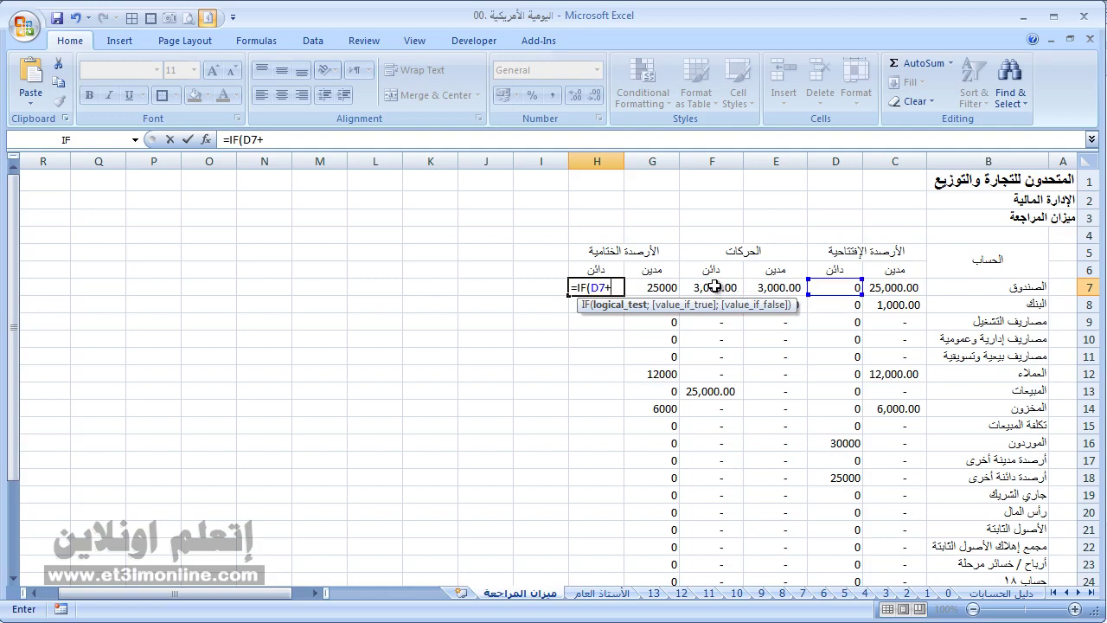
pyautogui.click(714, 286)
pyautogui.write('>')
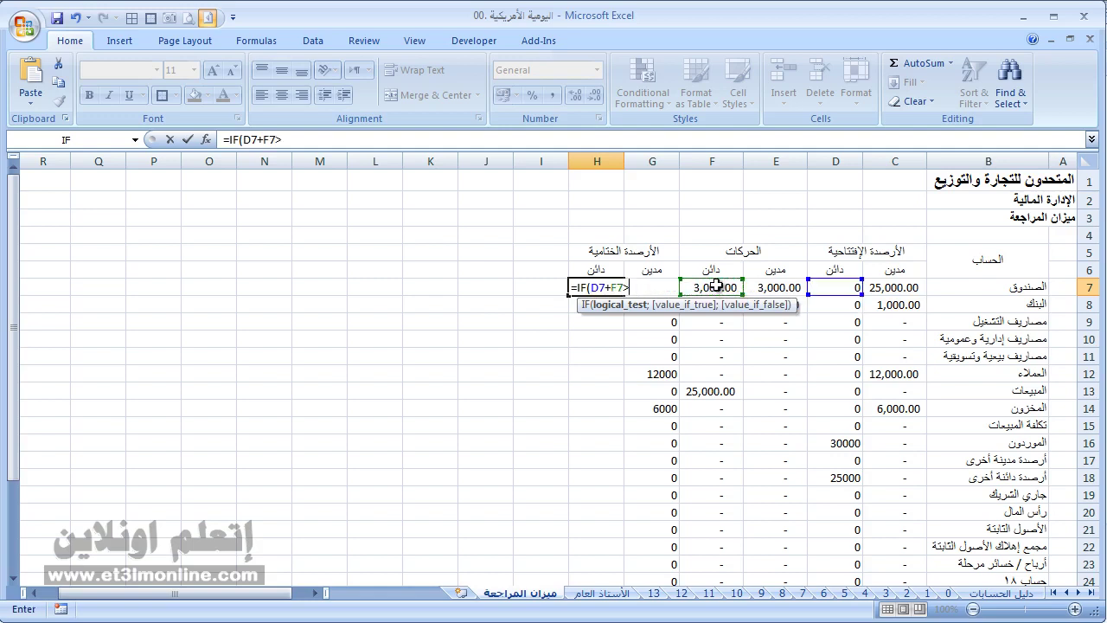
pyautogui.write('=')
pyautogui.click(895, 287)
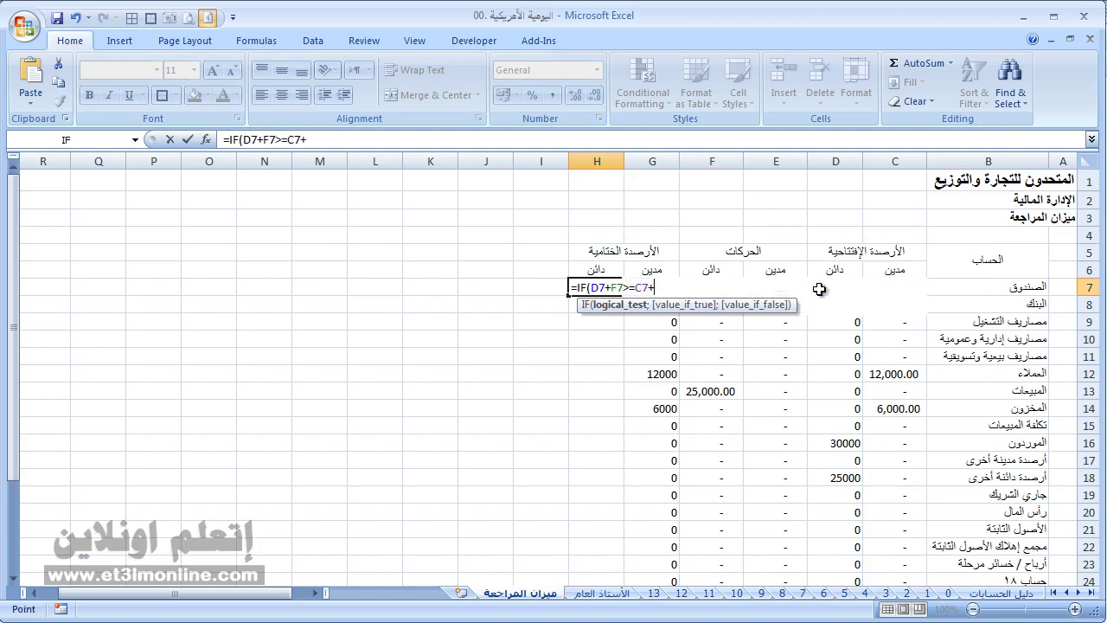
pyautogui.write('+')
pyautogui.click(796, 288)
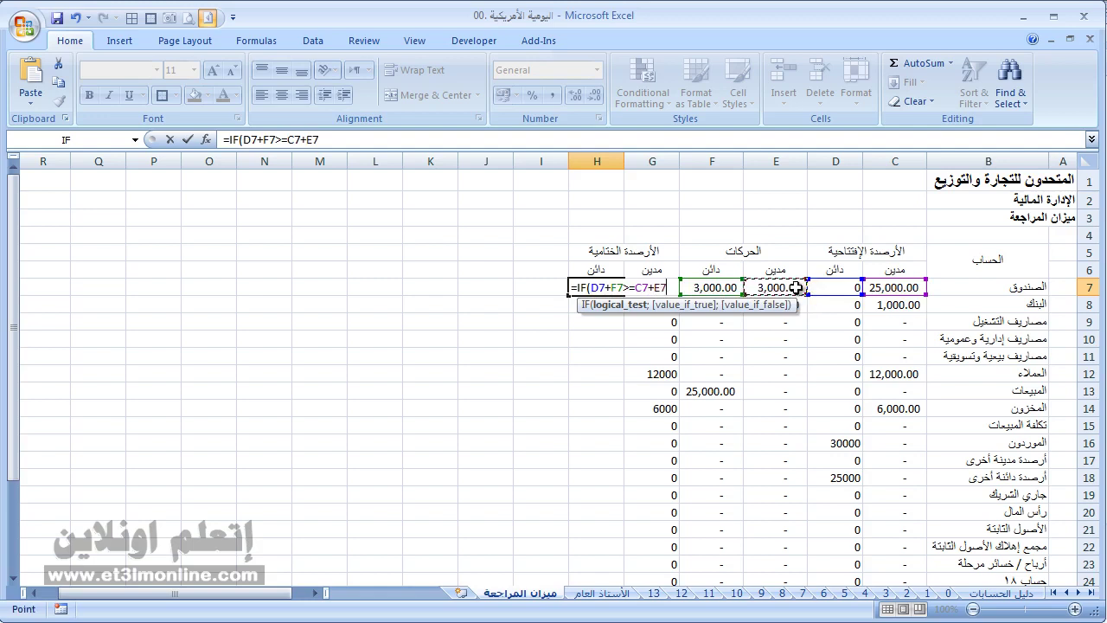
pyautogui.write(';')
# Step: Complete it to return D7+F7-C7-E7, otherwise 0, and commit the formula
pyautogui.click(840, 287)
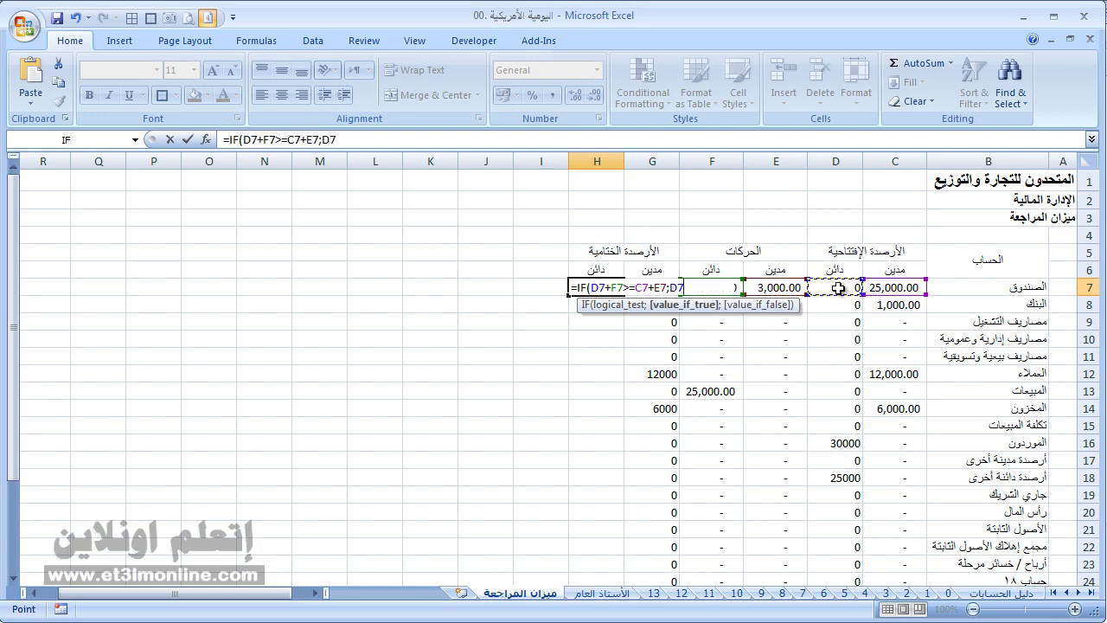
pyautogui.write('+')
pyautogui.click(727, 287)
pyautogui.write('-')
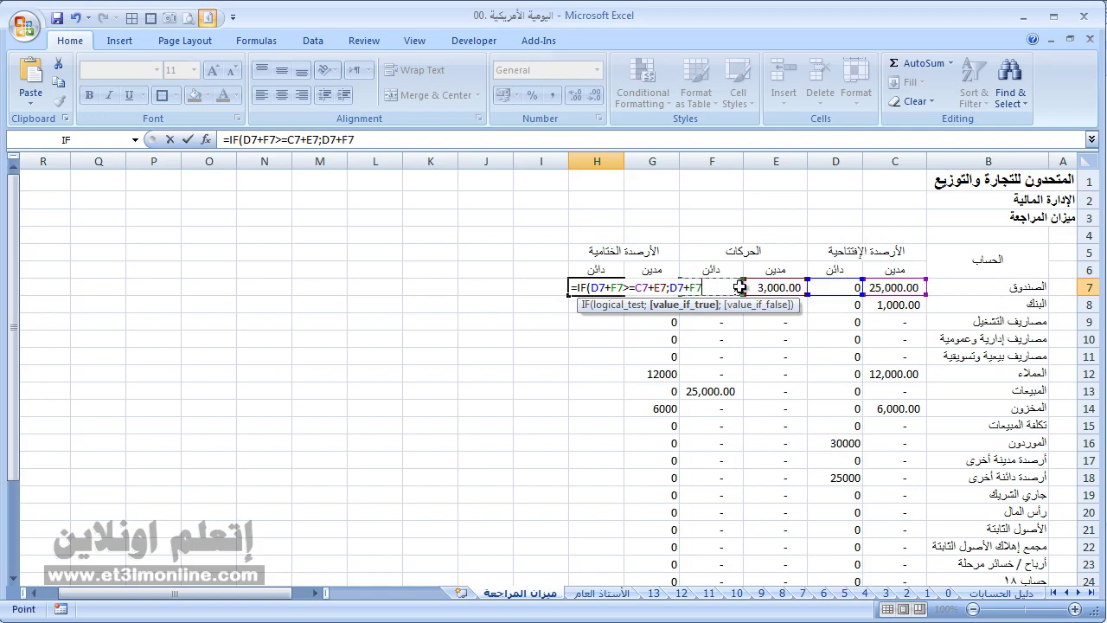
pyautogui.click(878, 287)
pyautogui.write('-')
pyautogui.click(793, 287)
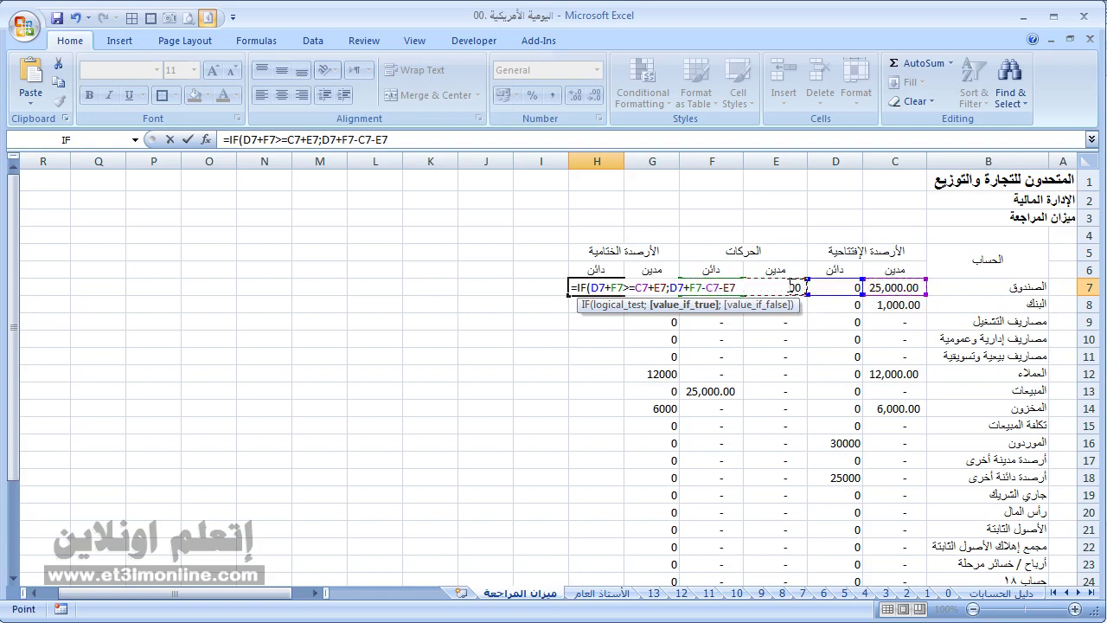
pyautogui.write(';0')
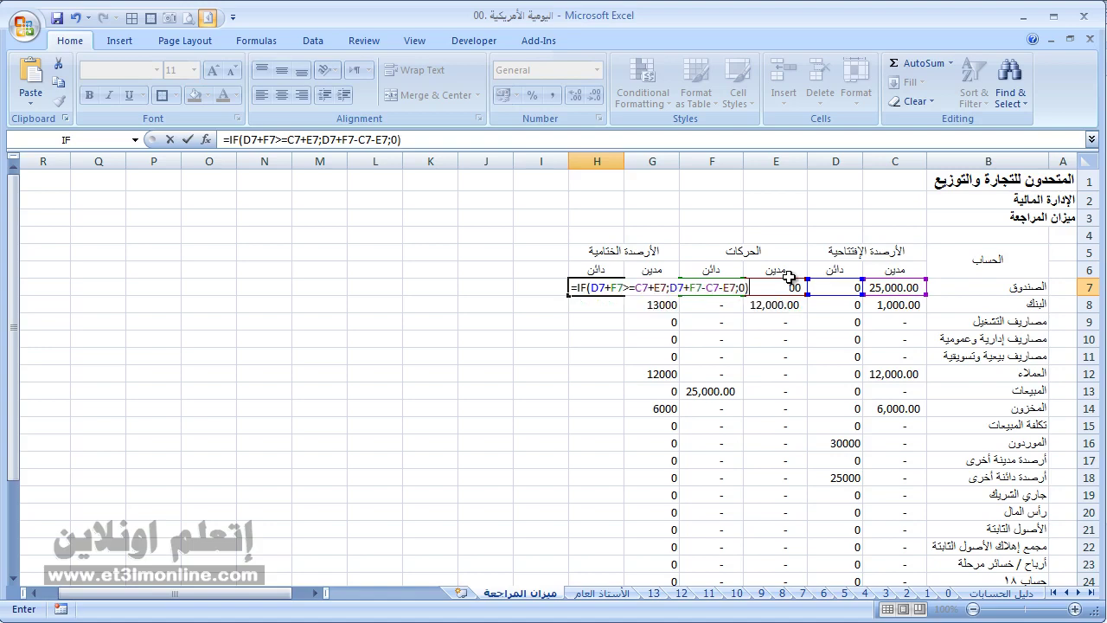
pyautogui.hotkey('ctrl', 'Return')
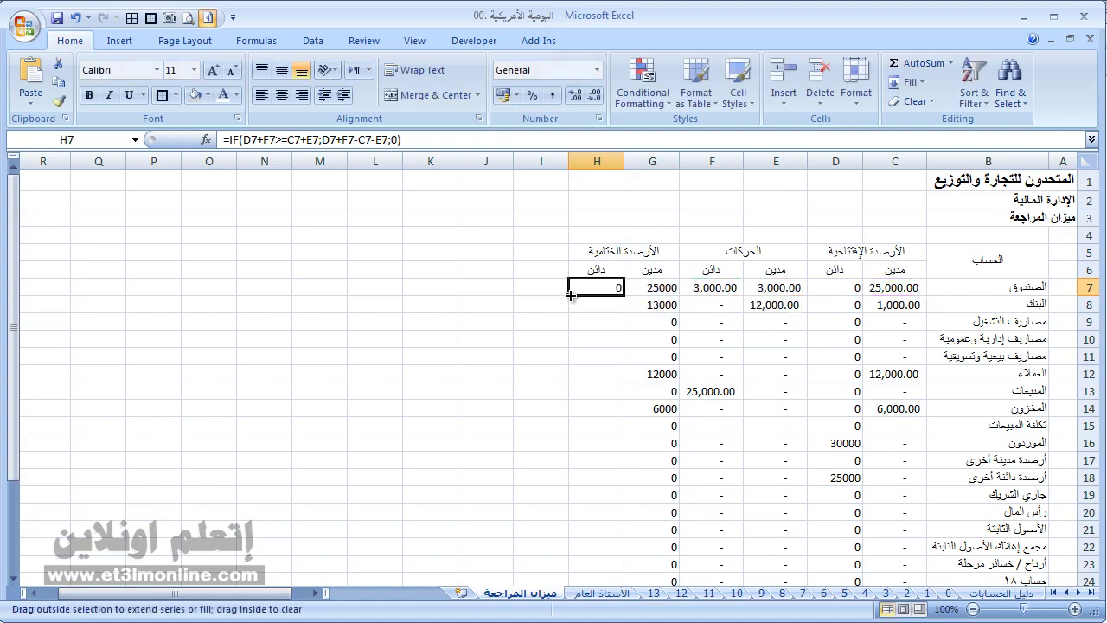
# Step: Copy H7's closing credit formula down column H, giving 25000 sales and 30000 suppliers
pyautogui.doubleClick(571, 295)
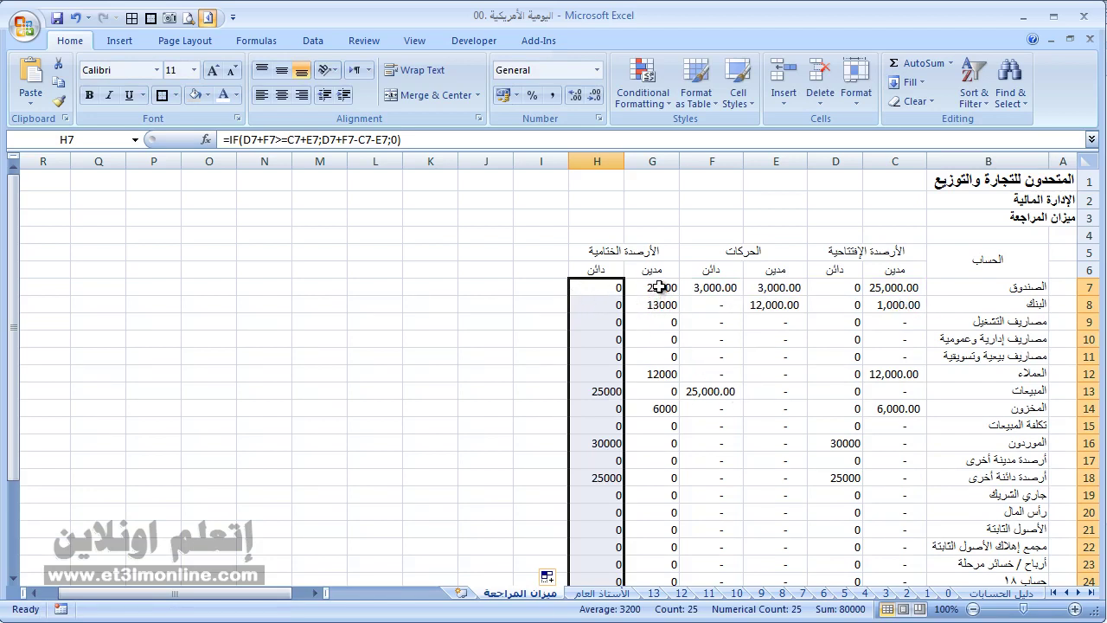
pyautogui.doubleClick(785, 287)
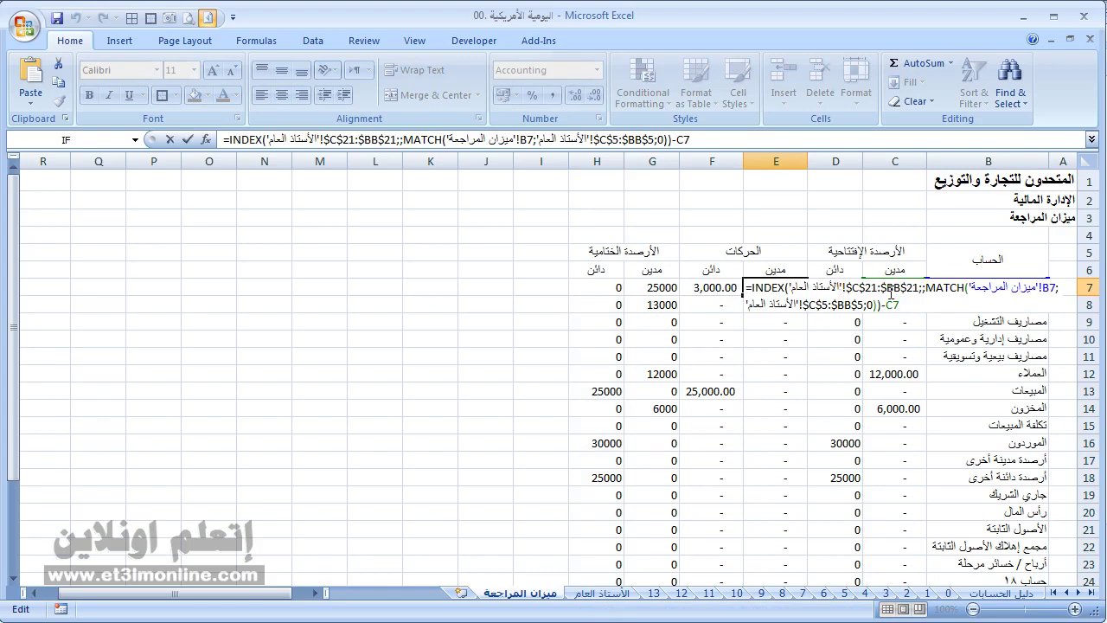
pyautogui.click(603, 592)
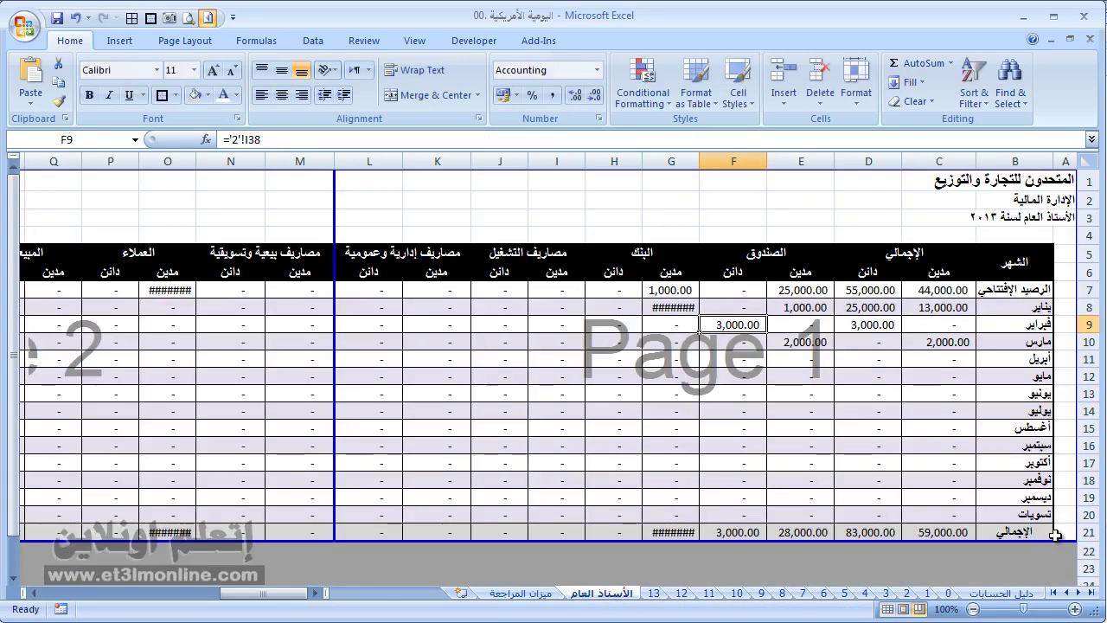
pyautogui.click(544, 593)
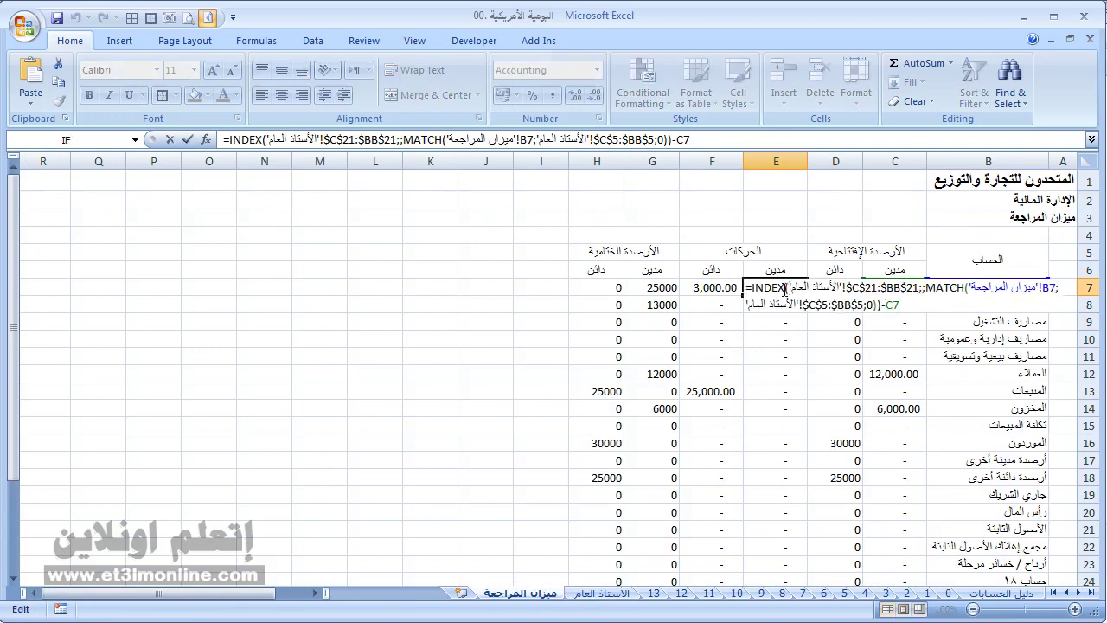
pyautogui.hotkey('ctrl', 'Return')
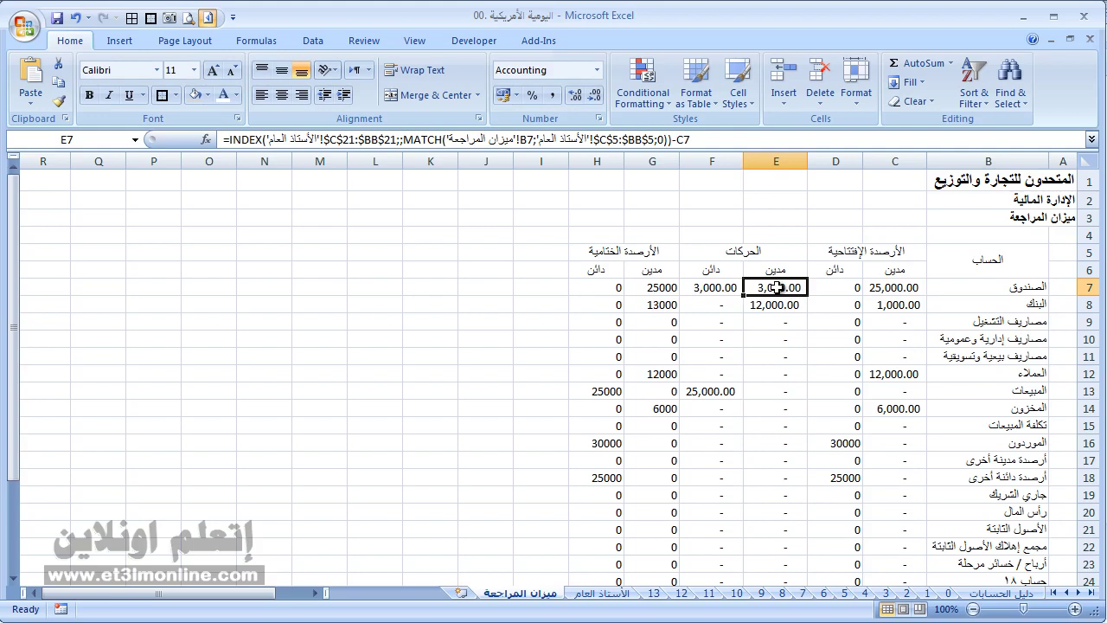
pyautogui.press('F2')
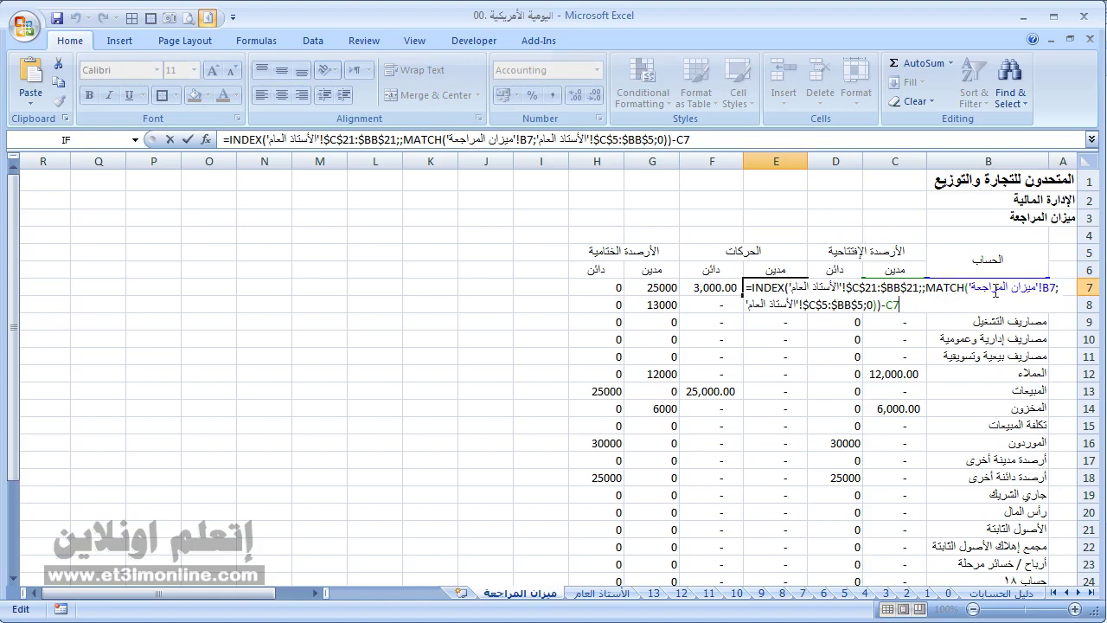
pyautogui.hotkey('ctrl', 'Return')
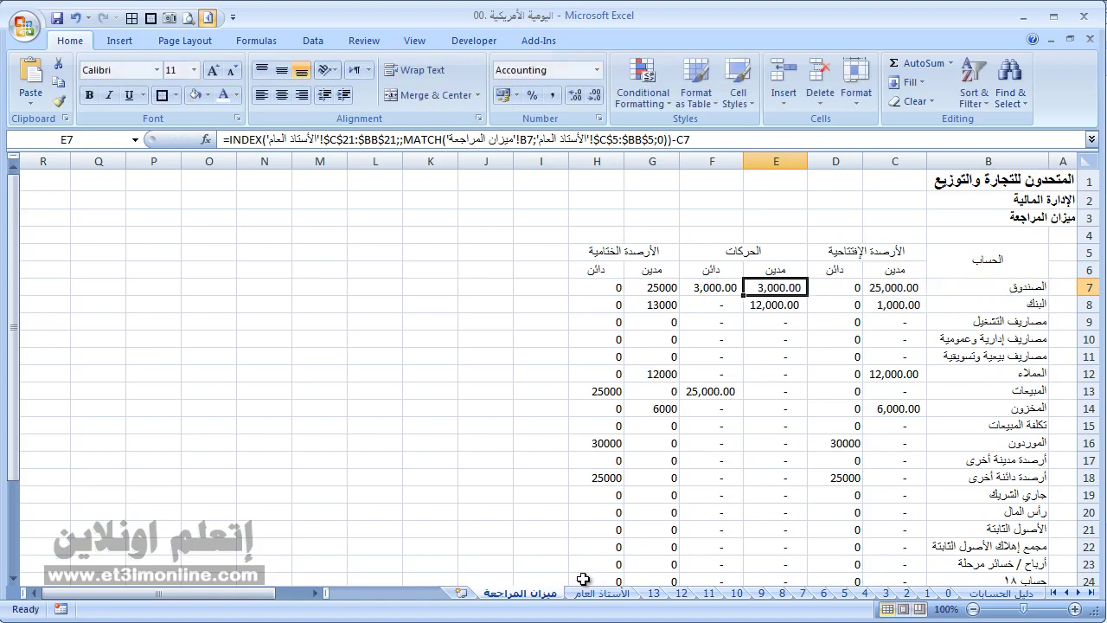
pyautogui.click(598, 592)
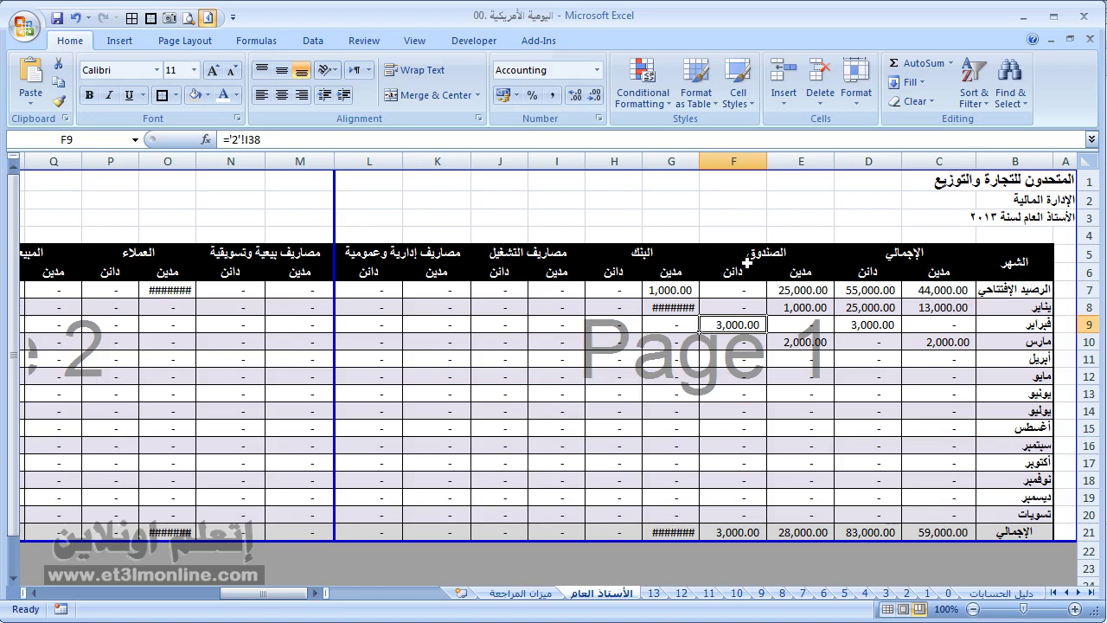
pyautogui.click(521, 593)
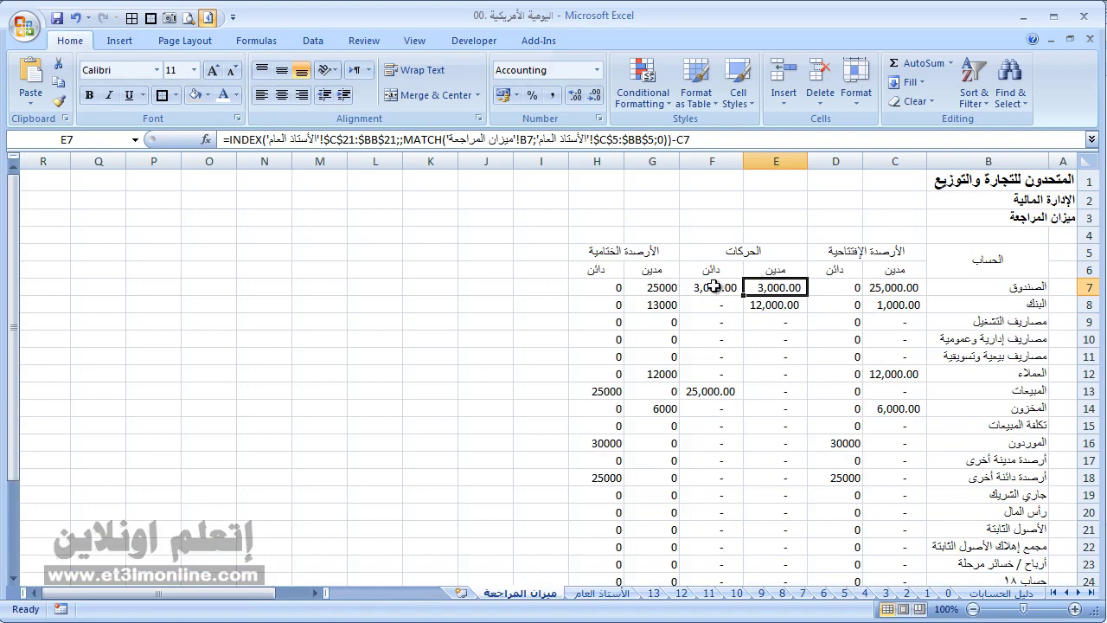
pyautogui.press('F2')
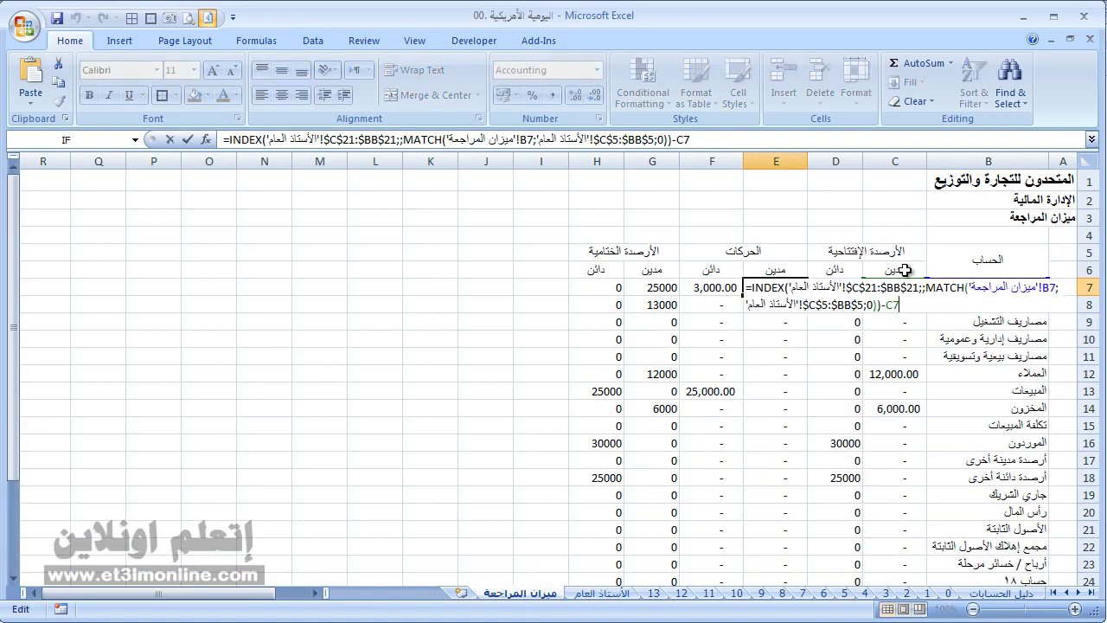
pyautogui.press('Escape')
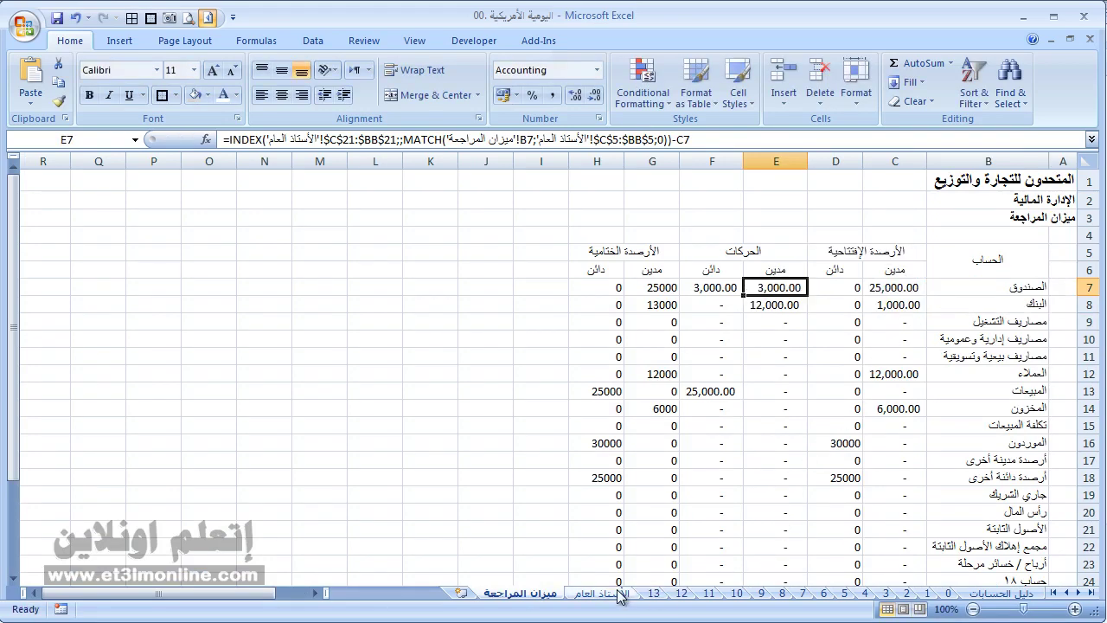
pyautogui.click(622, 594)
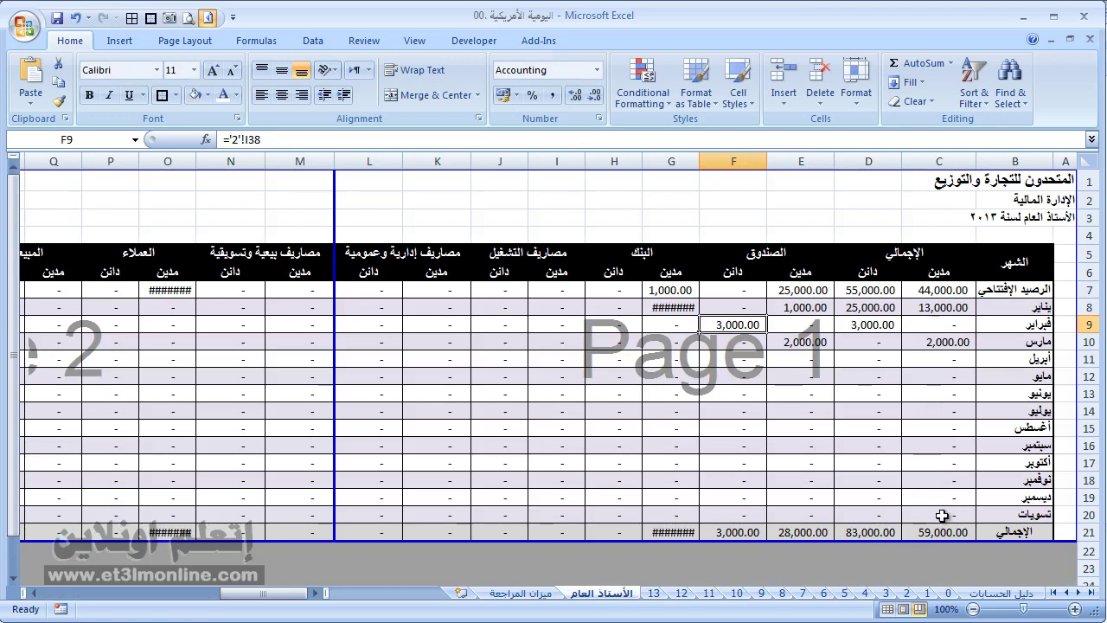
pyautogui.click(938, 532)
pyautogui.doubleClick(938, 532)
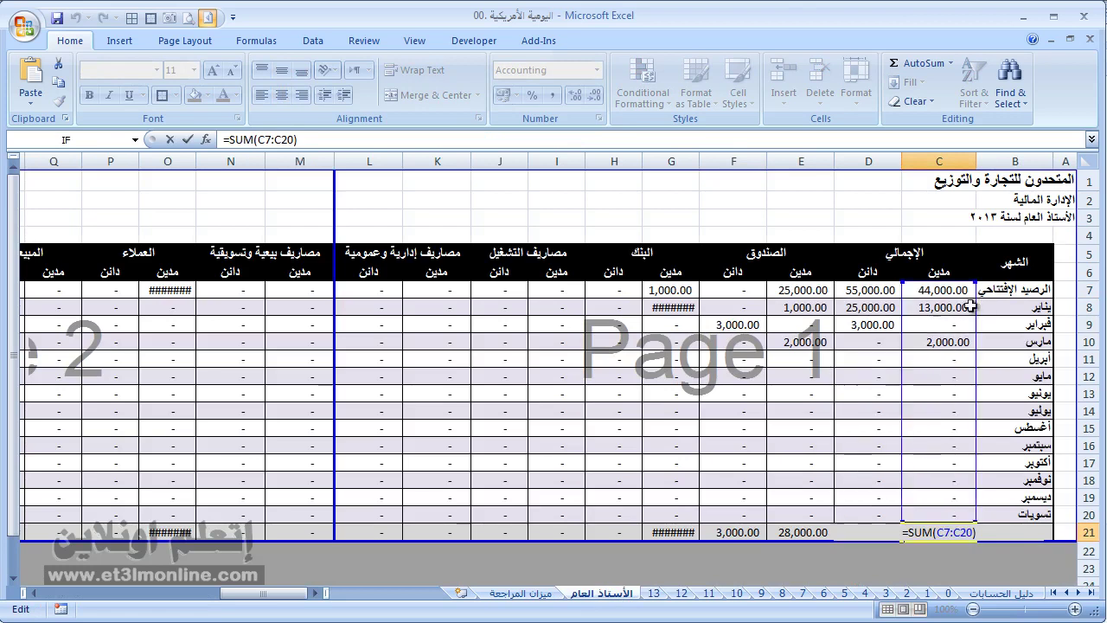
pyautogui.moveTo(977, 363); pyautogui.dragTo(977, 347)
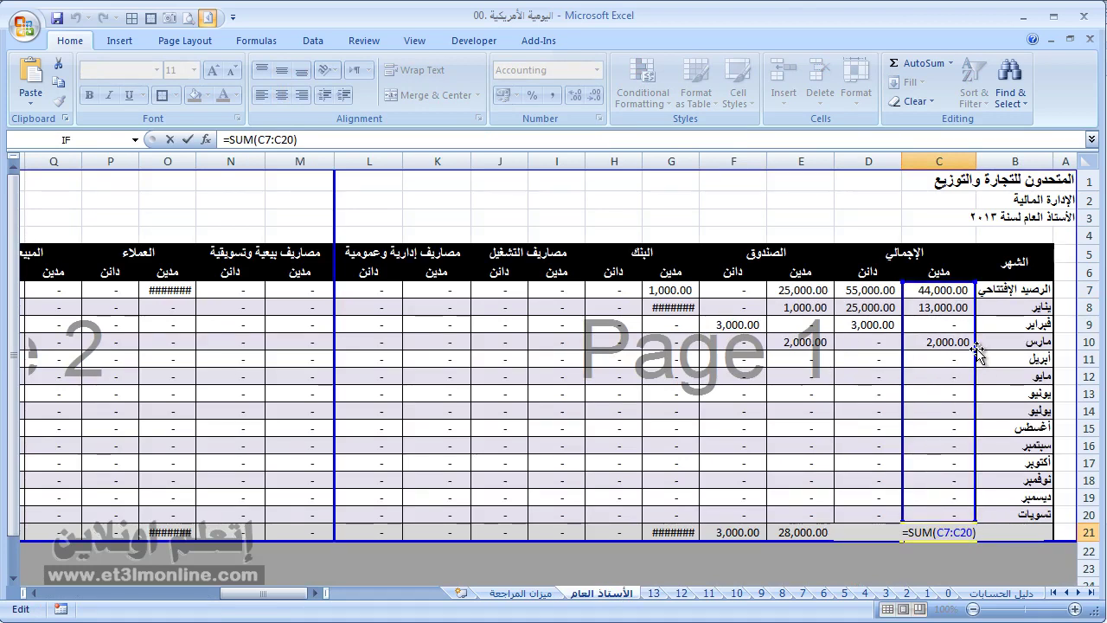
pyautogui.press('Escape')
pyautogui.click(554, 594)
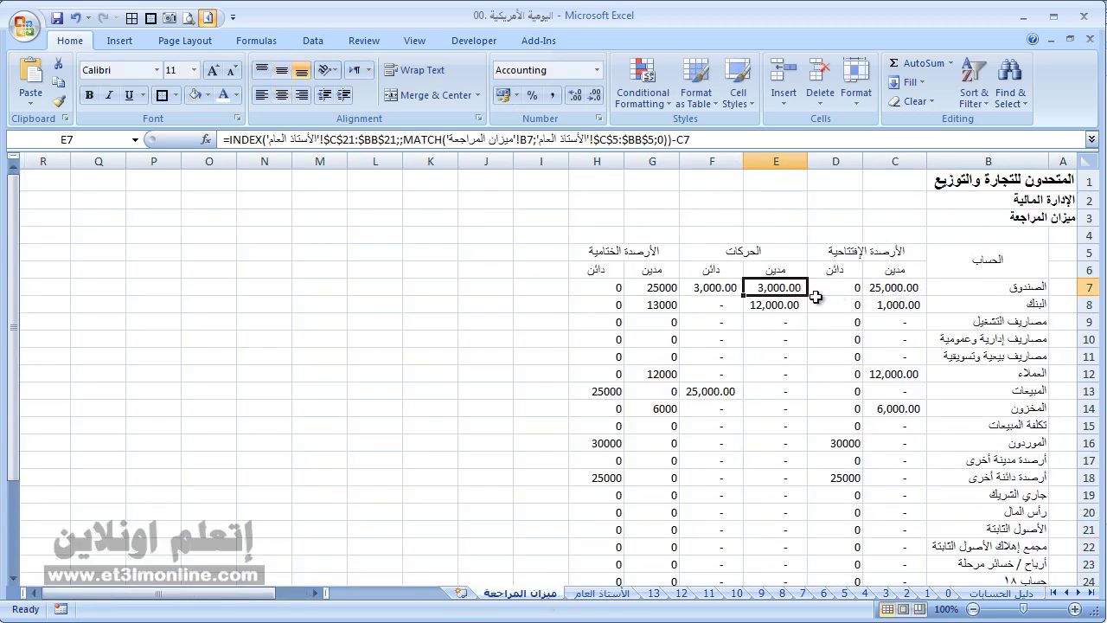
pyautogui.click(653, 286)
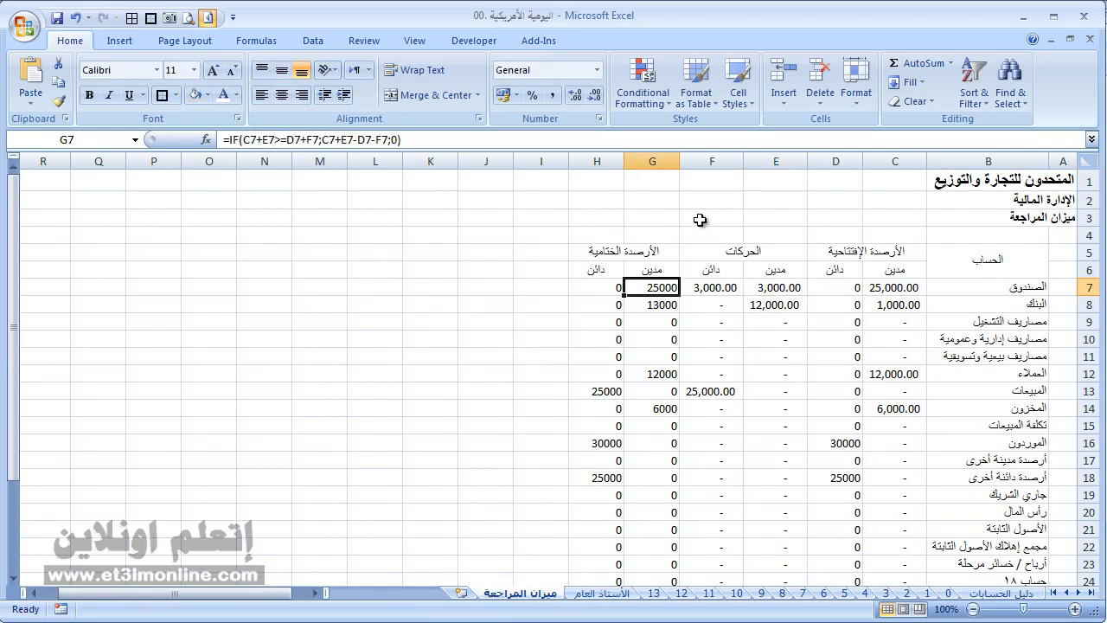
# Step: Widen credit movements column F substantially and open G7's closing debit IF formula for review
pyautogui.moveTo(640, 161); pyautogui.dragTo(498, 159)
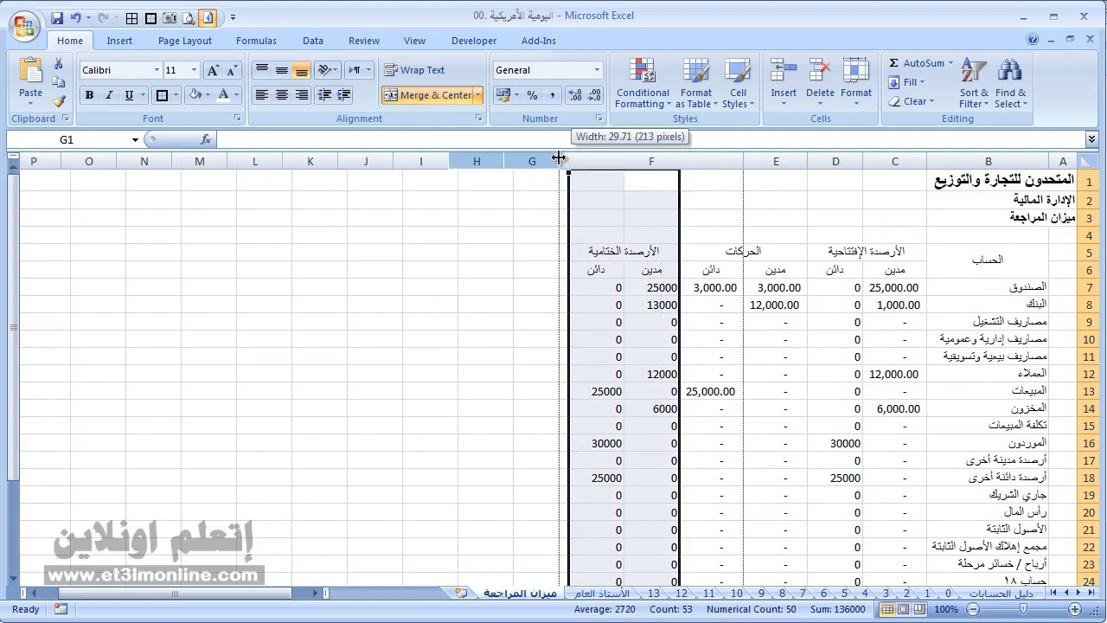
pyautogui.click(480, 288)
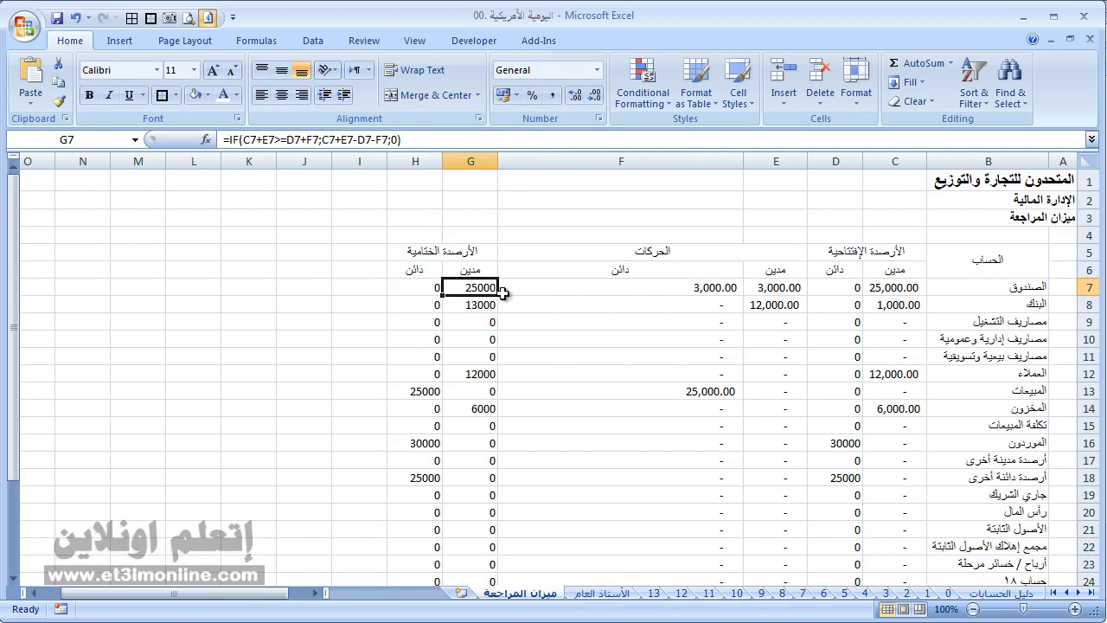
pyautogui.doubleClick(477, 290)
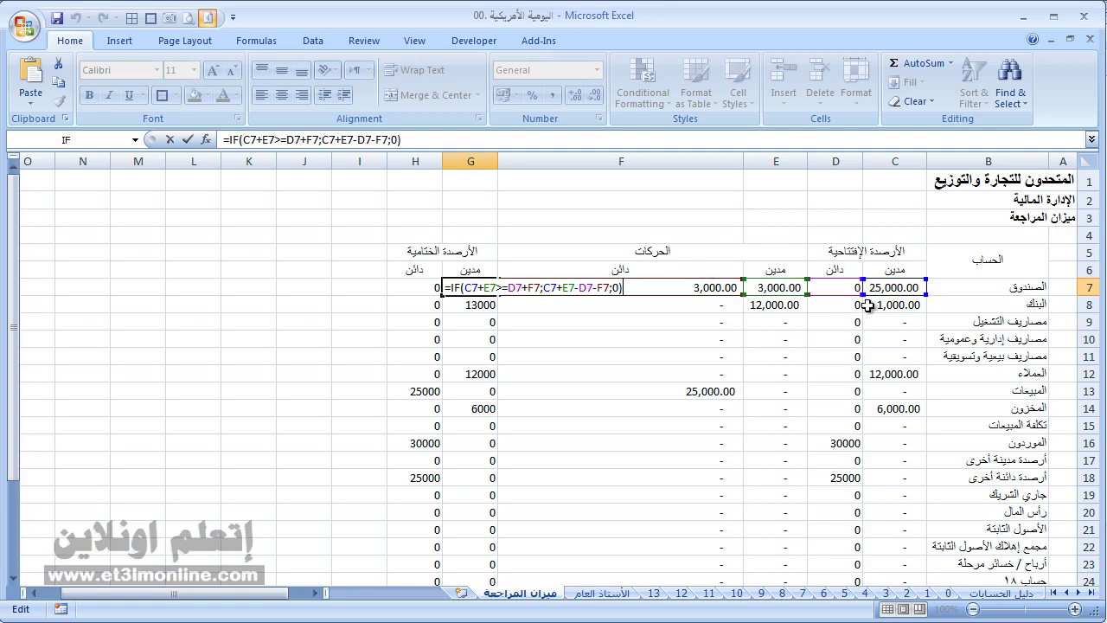
pyautogui.moveTo(780, 290); pyautogui.dragTo(781, 294)
pyautogui.hotkey('ctrl', 'Return')
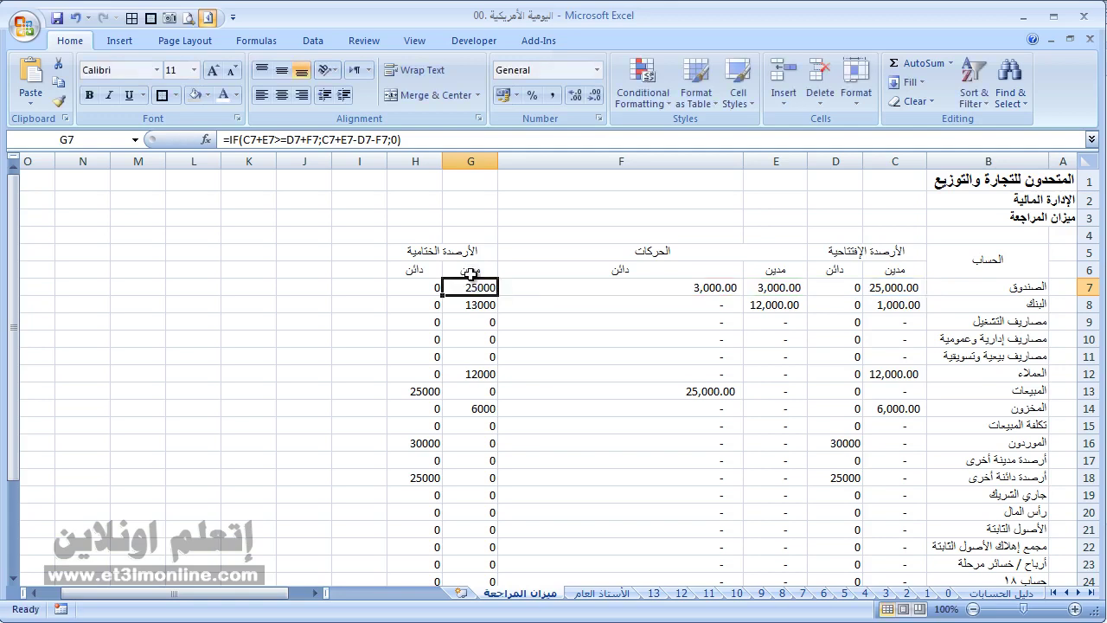
pyautogui.click(422, 286)
pyautogui.press('F2')
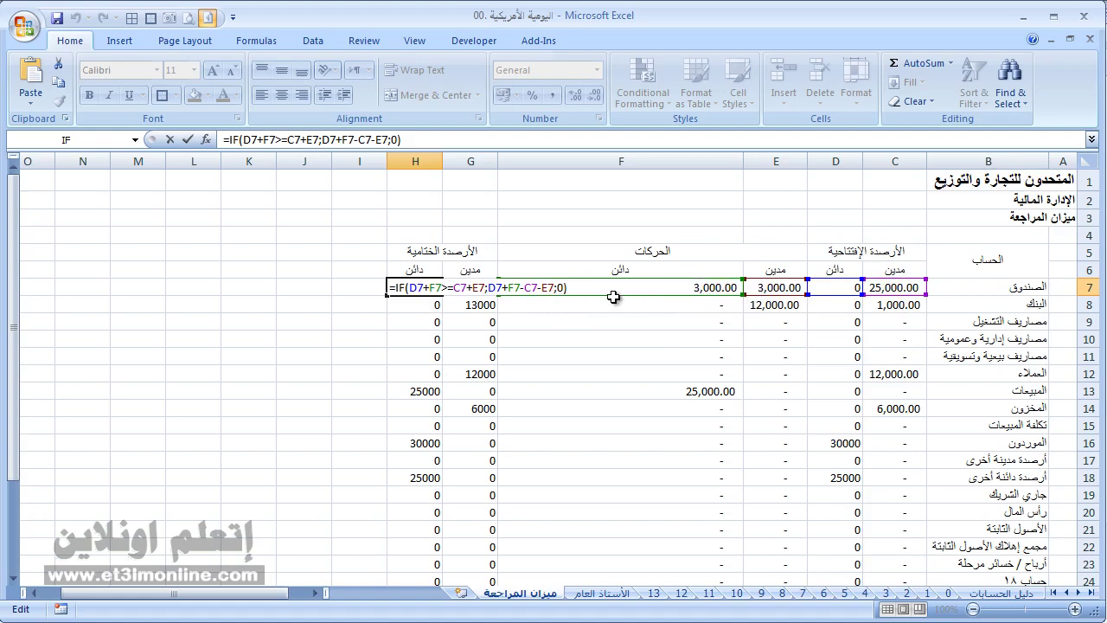
# Step: Commit the H7 closing-balance formula and make header rows B5:H6 black with white bold text
pyautogui.hotkey('ctrl', 'Return')
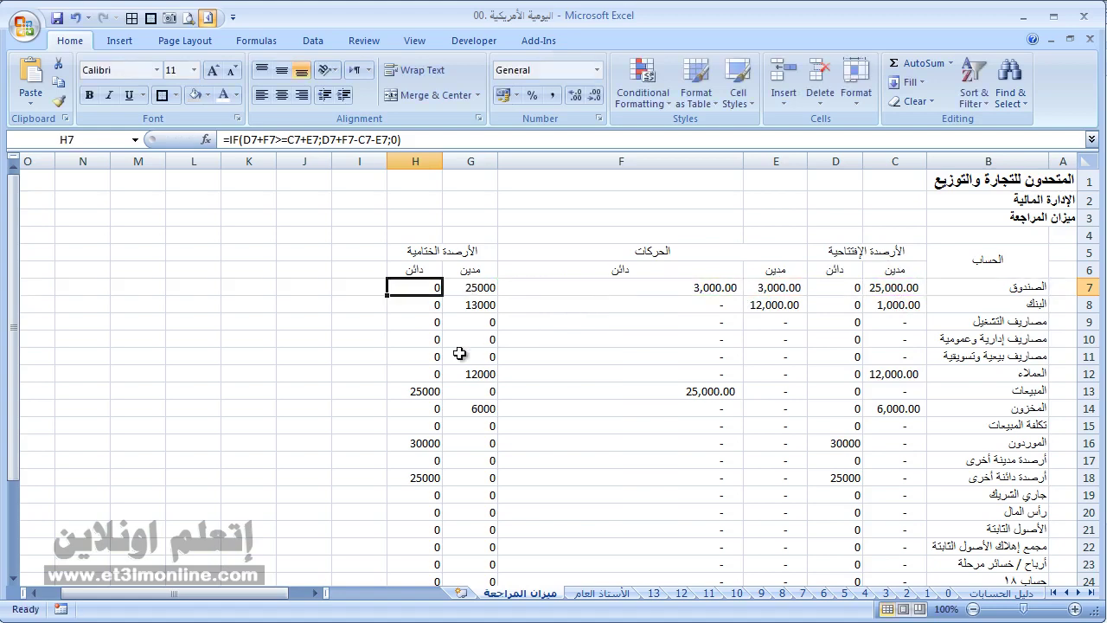
pyautogui.moveTo(987, 268); pyautogui.dragTo(440, 271)
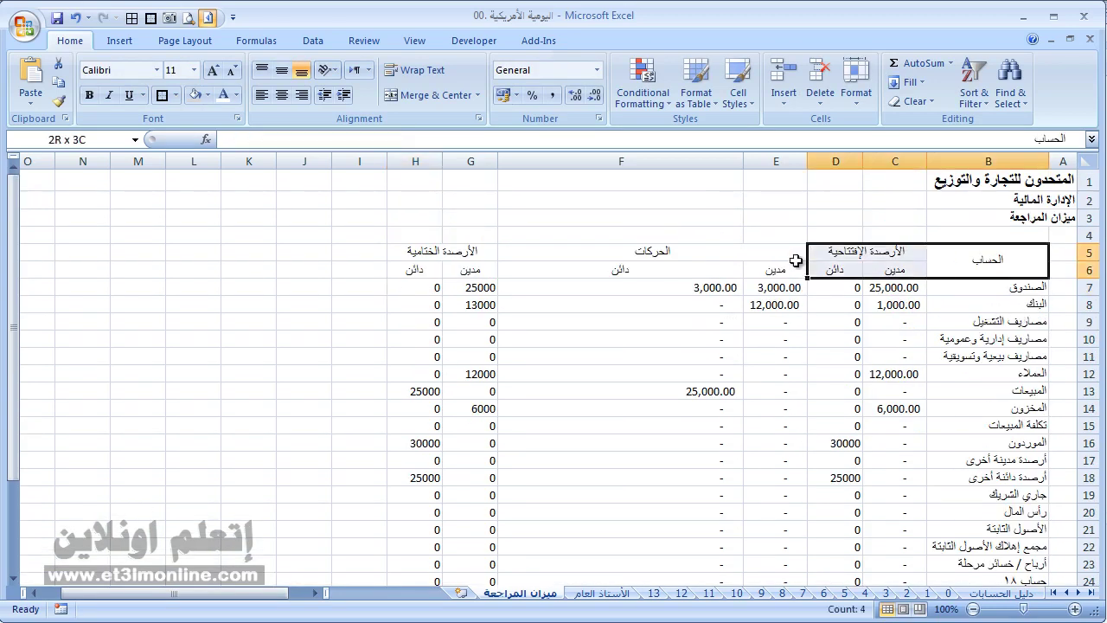
pyautogui.click(208, 95)
pyautogui.click(222, 96)
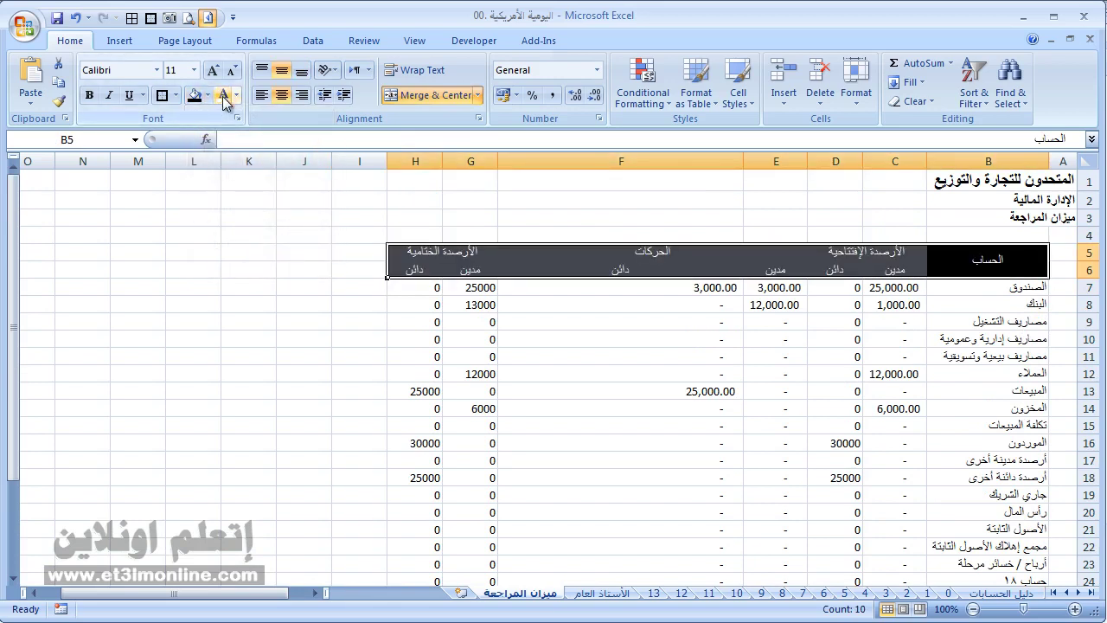
pyautogui.click(89, 95)
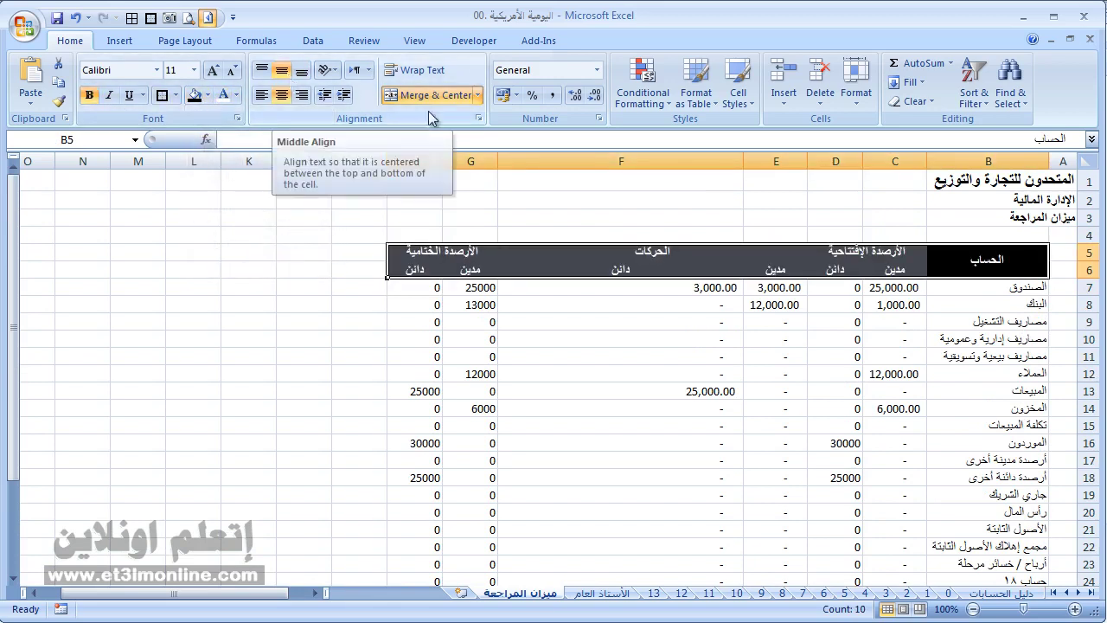
# Step: Autofit column F and apply All Borders to the whole trial balance table
pyautogui.click(567, 306)
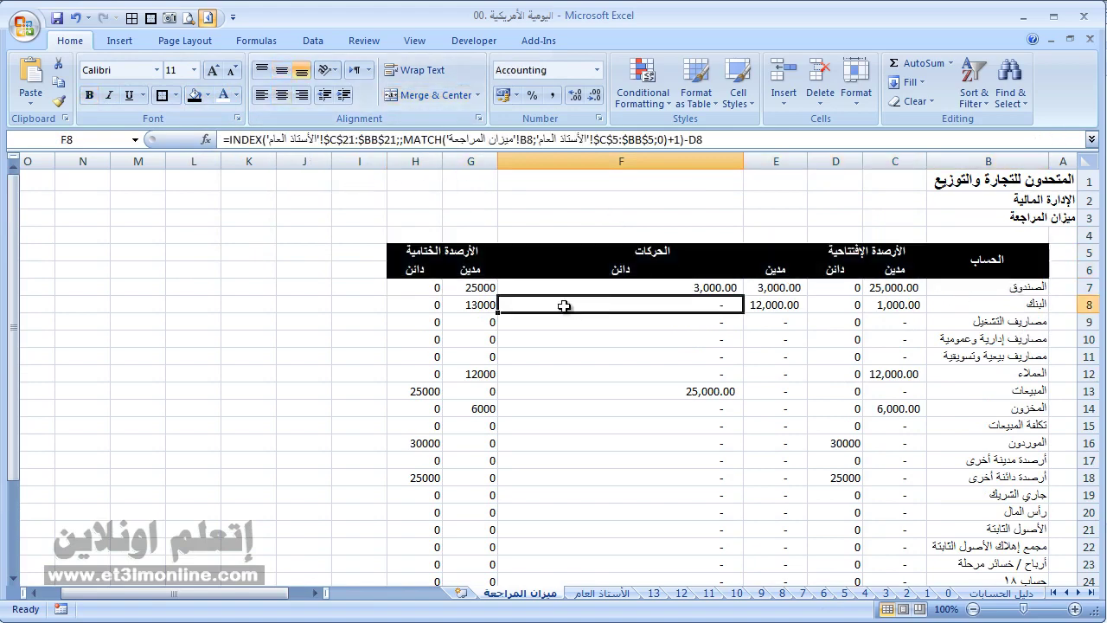
pyautogui.doubleClick(499, 160)
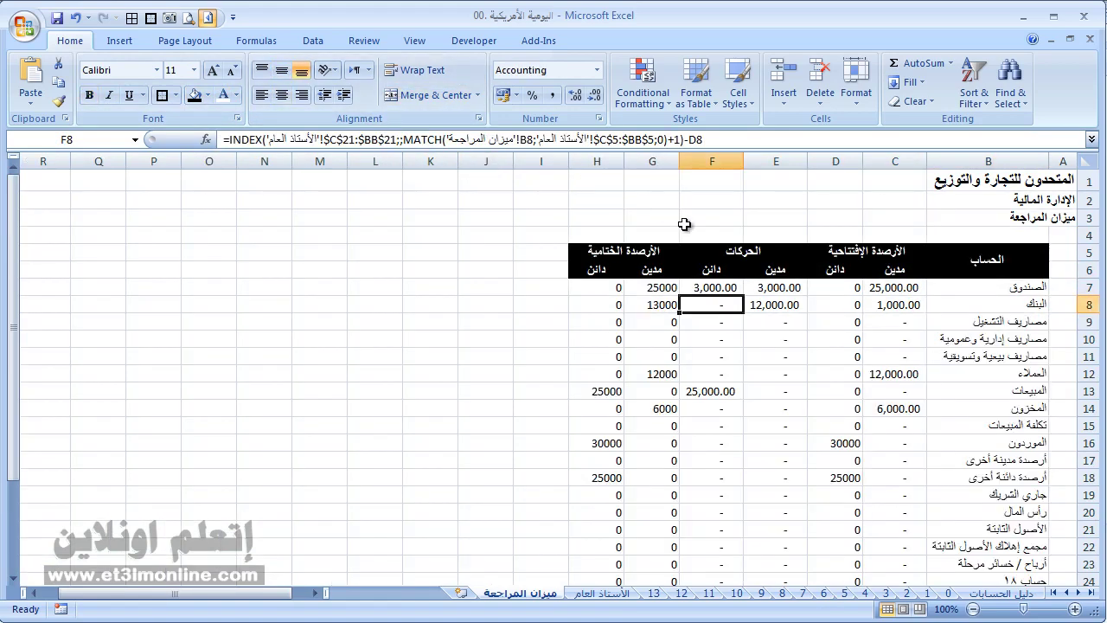
pyautogui.hotkey('ctrl', 'a')
pyautogui.click(131, 17)
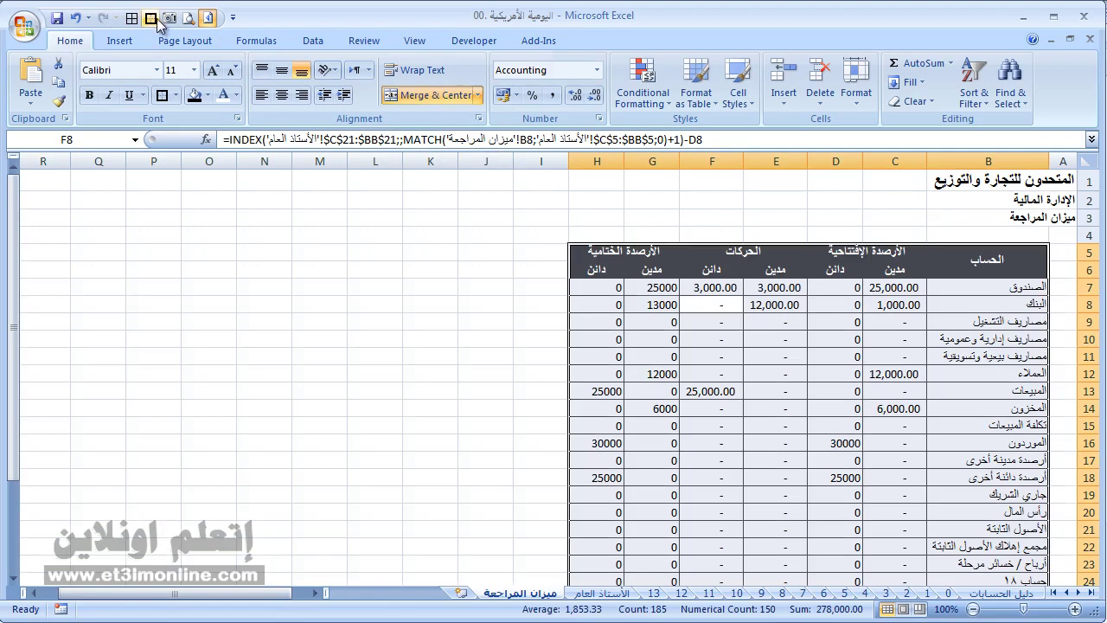
pyautogui.moveTo(904, 322); pyautogui.dragTo(904, 339)
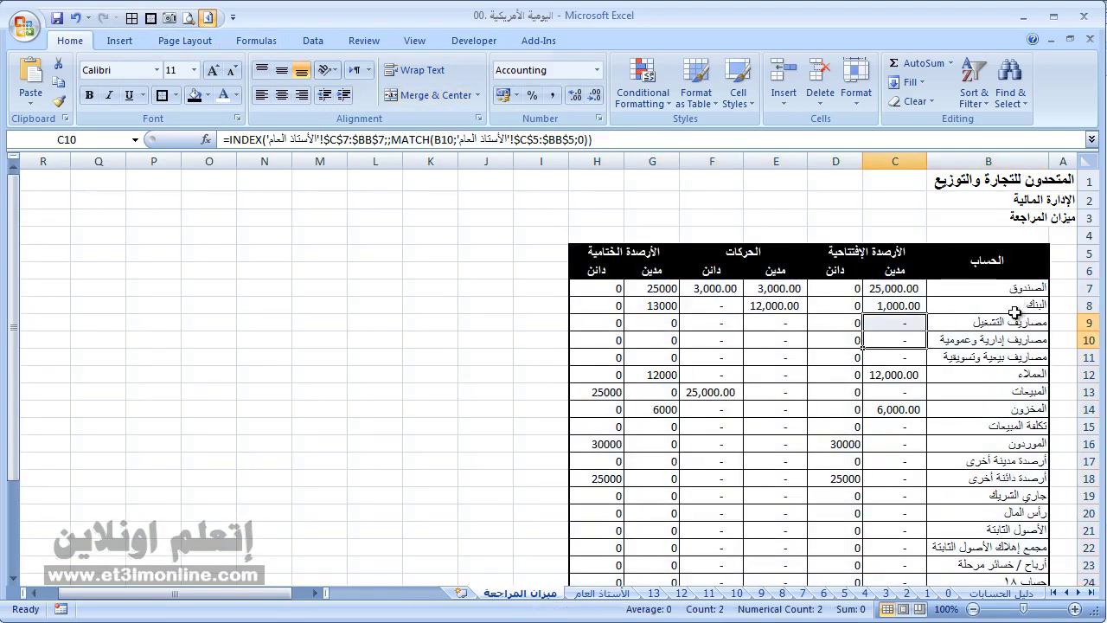
pyautogui.scroll(-4, 1014, 313)
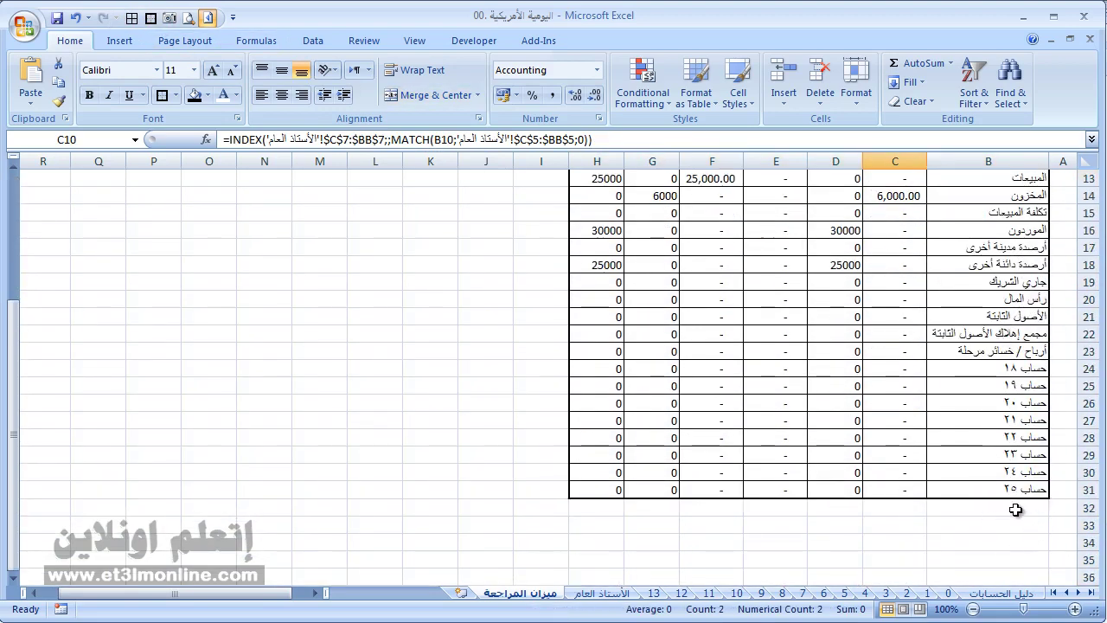
# Step: AutoSum C32, copy the total across D32:H32, and autofit columns C to H
pyautogui.click(1015, 509)
pyautogui.click(901, 501)
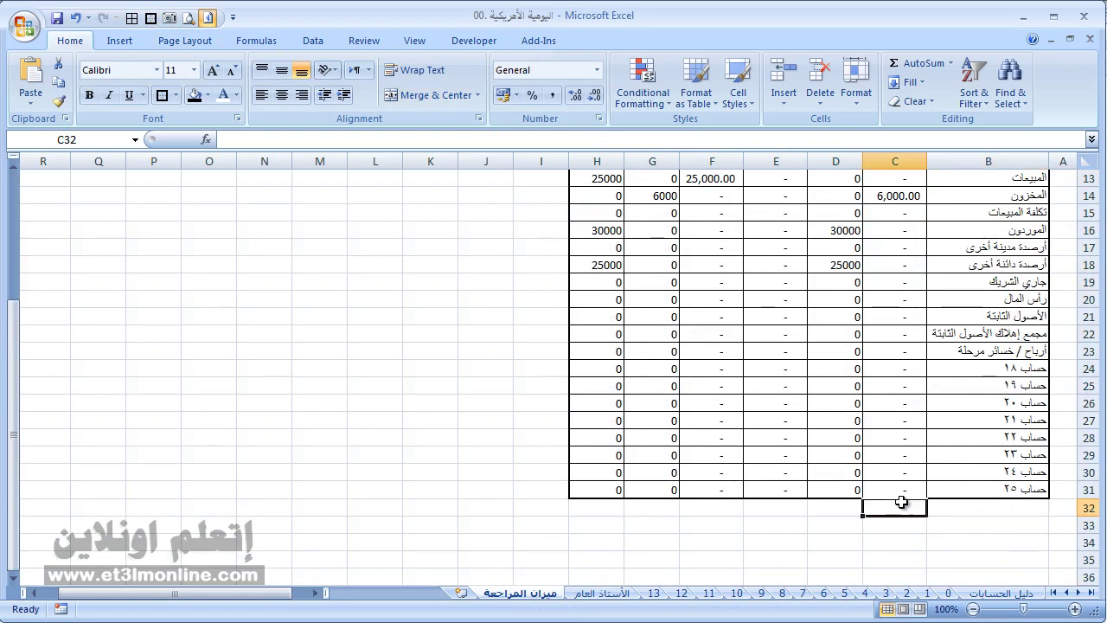
pyautogui.hotkey('alt', '=')
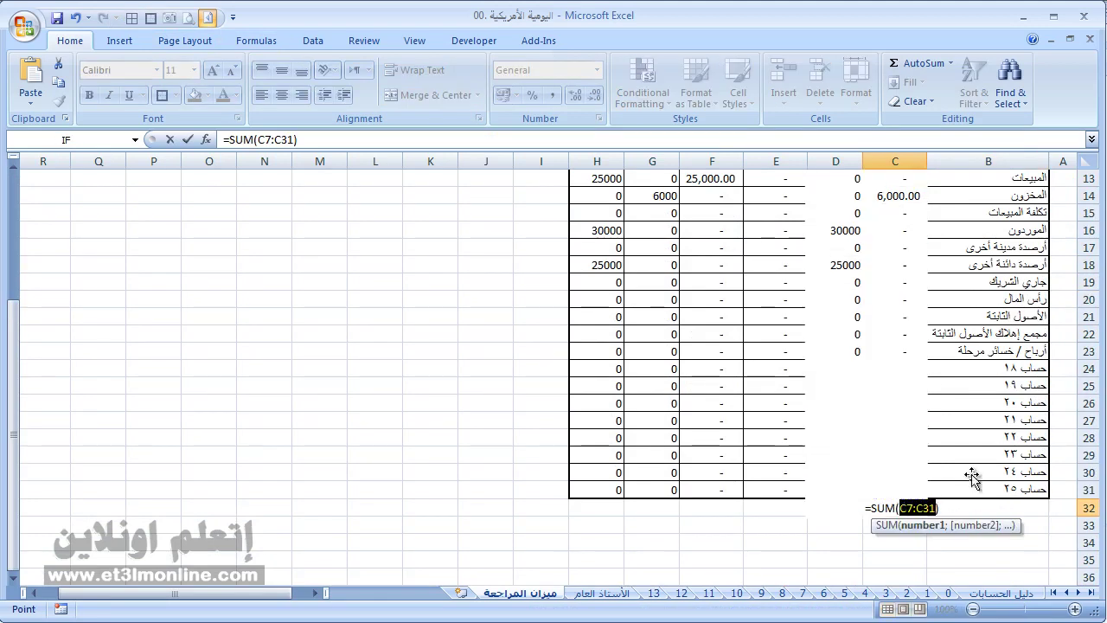
pyautogui.scroll(4, 972, 475)
pyautogui.scroll(-6, 975, 477)
pyautogui.scroll(-1, 975, 478)
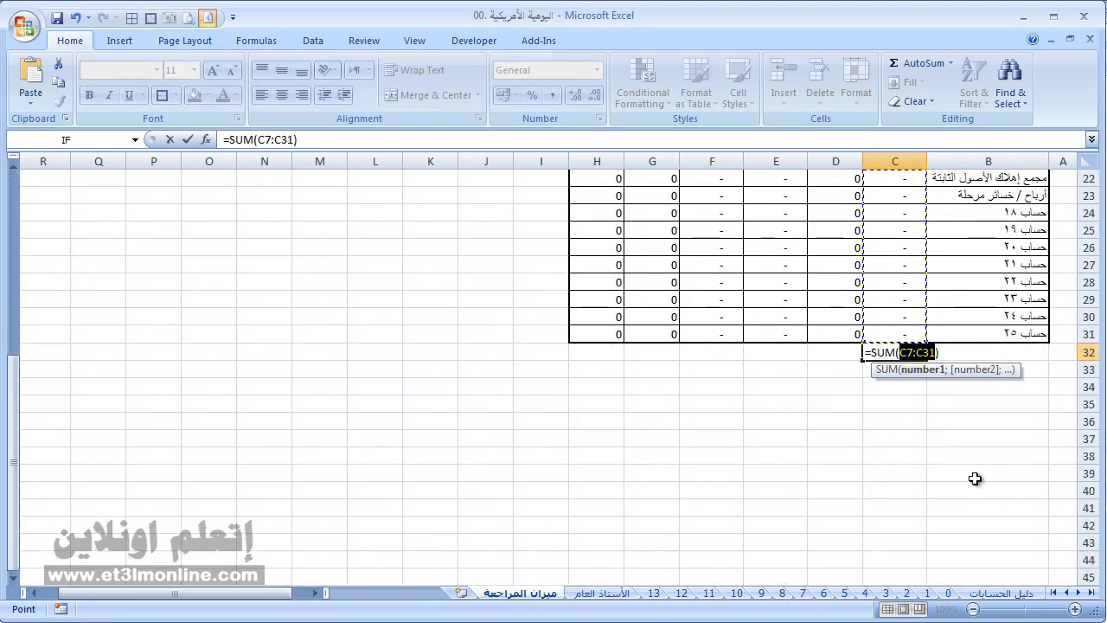
pyautogui.press('Return')
pyautogui.hotkey('ctrl', 'c')
pyautogui.press('Left')
pyautogui.hotkey('shift', 'Left')
pyautogui.hotkey('shift', 'Left')
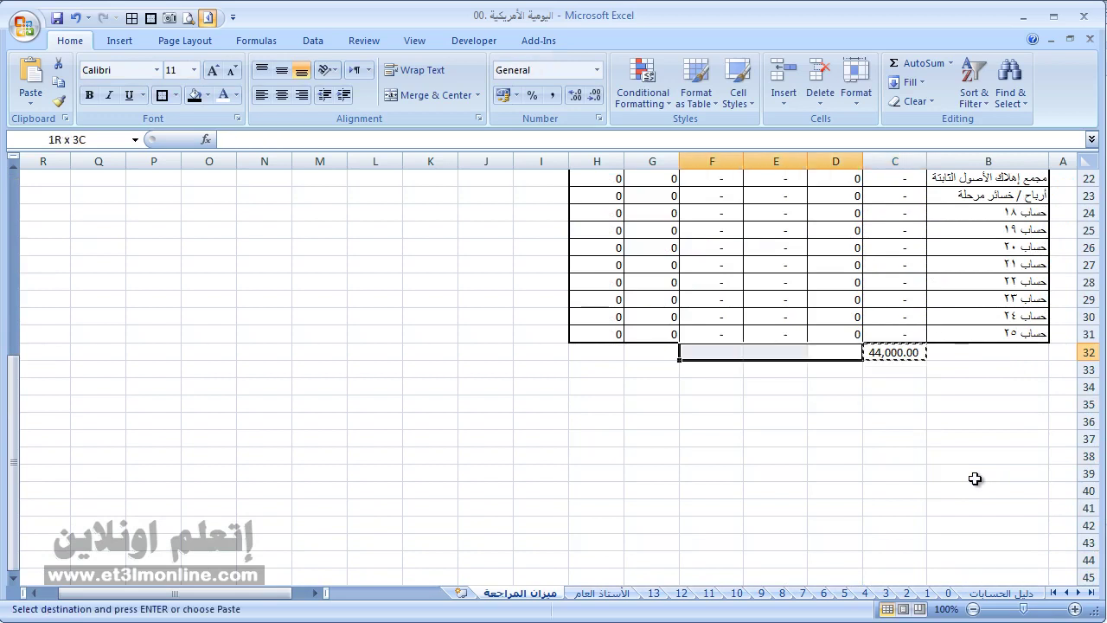
pyautogui.hotkey('shift', 'Left')
pyautogui.hotkey('shift', 'Left')
pyautogui.press('Return')
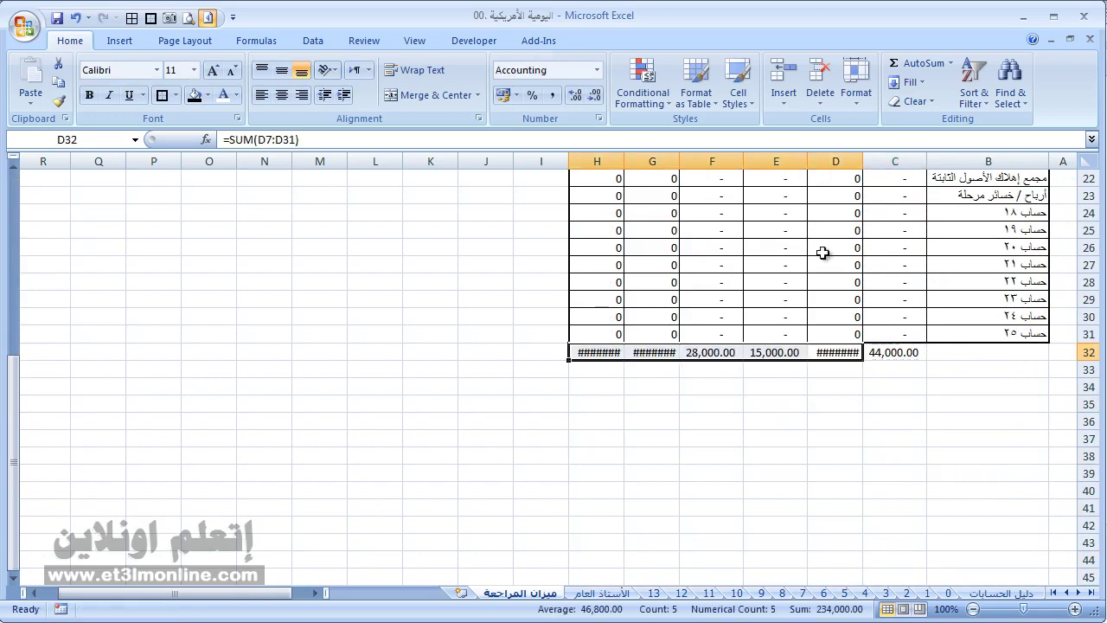
pyautogui.moveTo(894, 161); pyautogui.dragTo(593, 156)
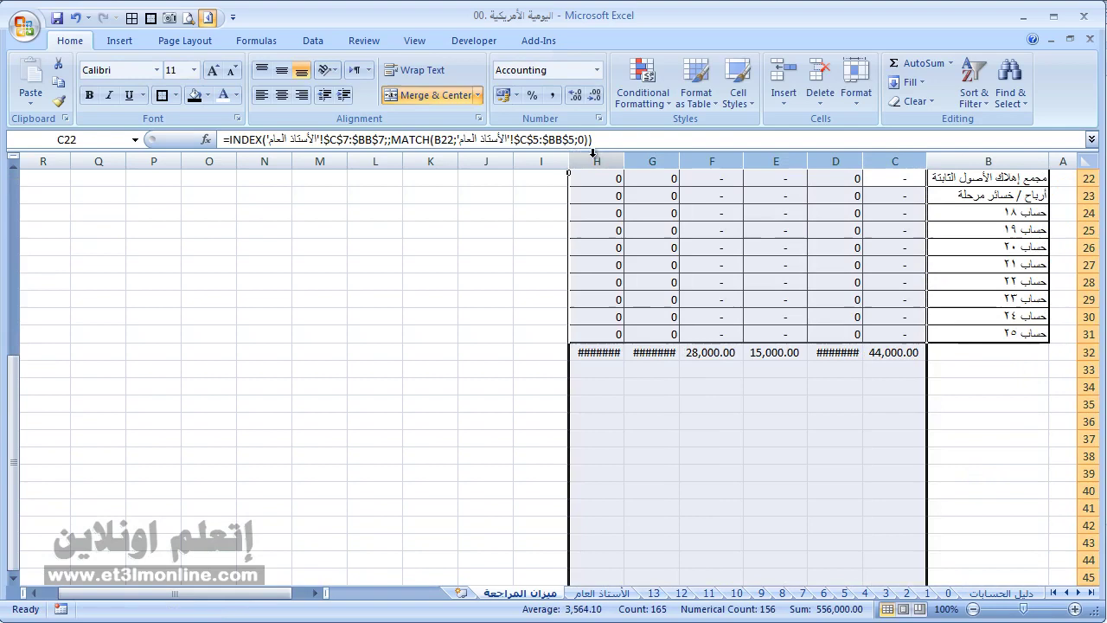
pyautogui.doubleClick(625, 161)
# Step: Enter the difference formula =+C32-D32 in C34, giving 11,000.00-
pyautogui.click(880, 391)
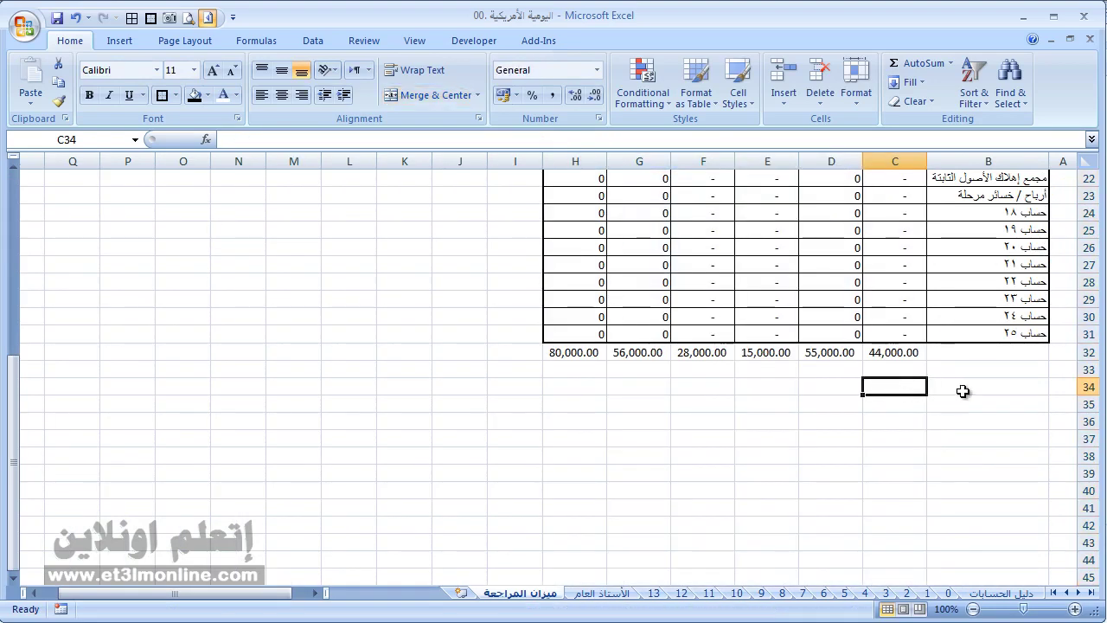
pyautogui.write('+')
pyautogui.press('Up')
pyautogui.press('Up')
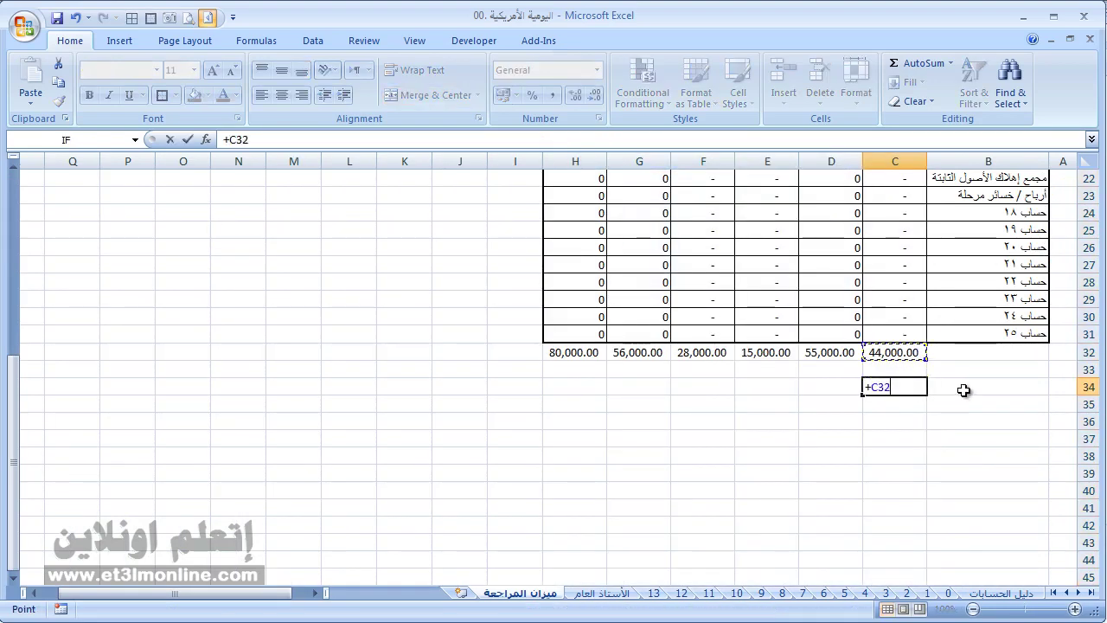
pyautogui.write('-')
pyautogui.press('Left')
pyautogui.press('Up')
# Step: Copy the C34 difference formula to E34 and G34 (13,000.00- and 24,000.00-)
pyautogui.press('Up')
pyautogui.press('Return')
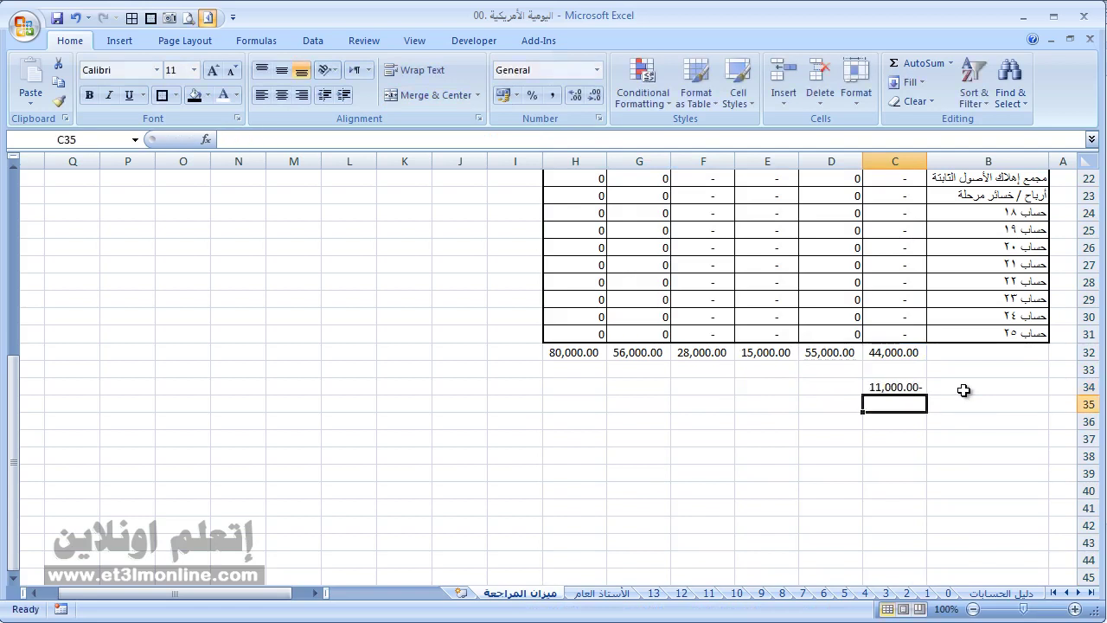
pyautogui.press('Up')
pyautogui.press('Left')
pyautogui.press('Right')
pyautogui.hotkey('ctrl', 'c')
pyautogui.press('Left')
pyautogui.press('Left')
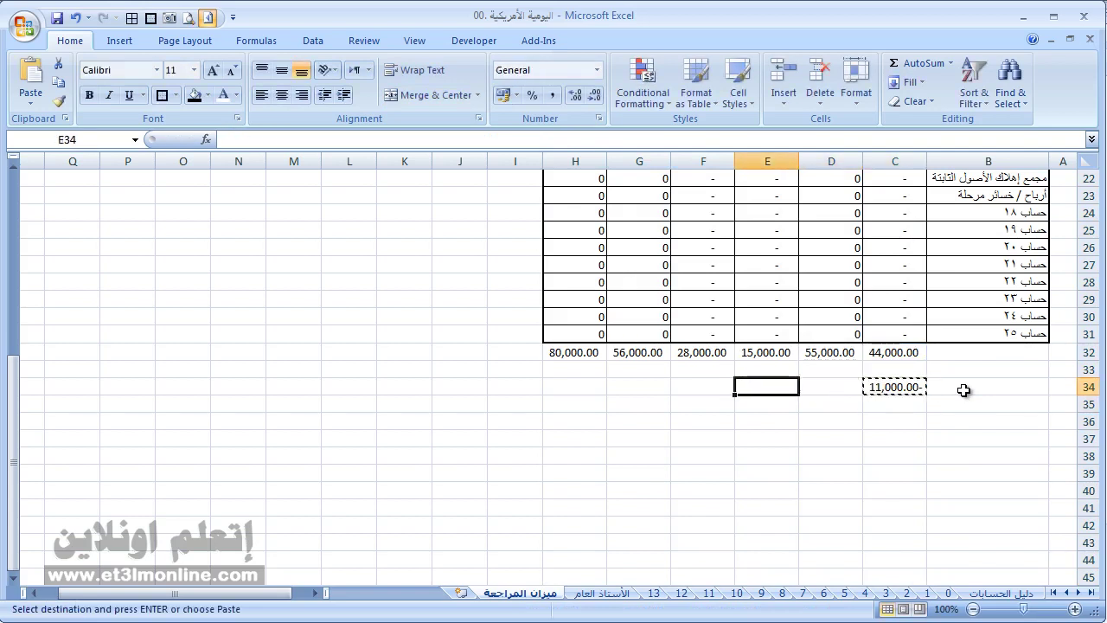
pyautogui.hotkey('ctrl', 'v')
pyautogui.press('Left')
pyautogui.press('Left')
pyautogui.hotkey('ctrl', 'v')
pyautogui.press('Escape')
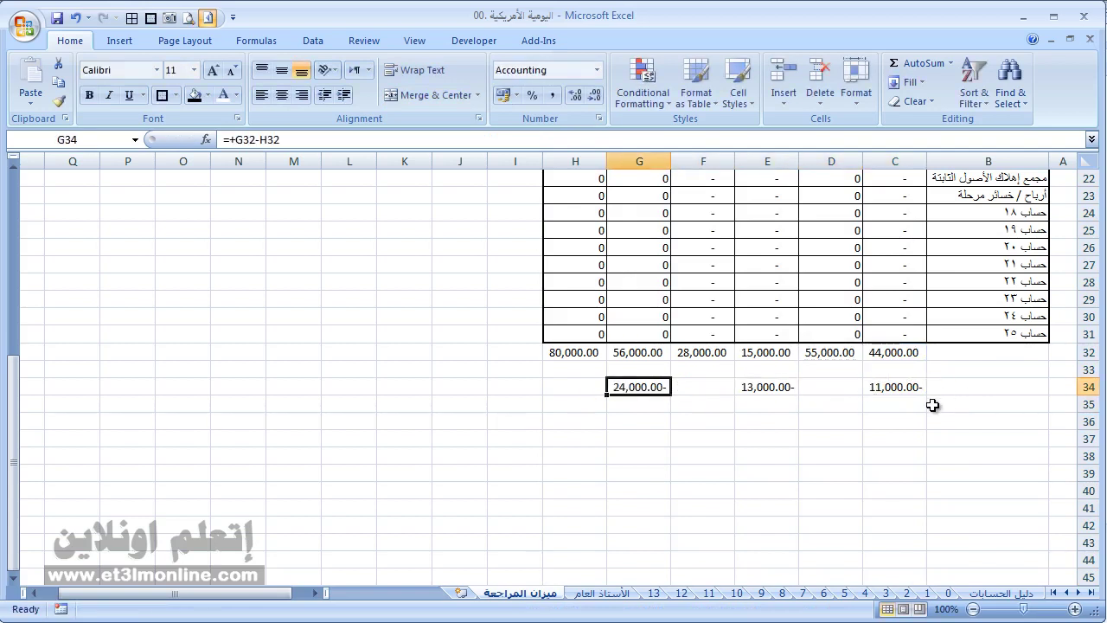
# Step: Enter the Arabic totals label الإجمالي in B32
pyautogui.scroll(6, 920, 258)
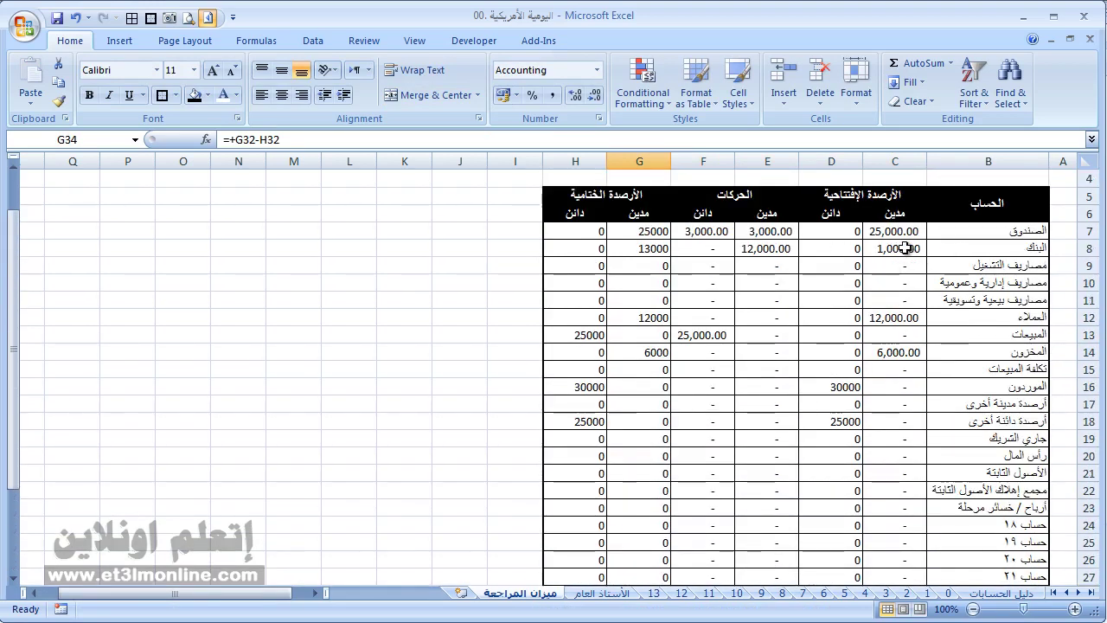
pyautogui.scroll(-2, 890, 294)
pyautogui.scroll(-3, 895, 398)
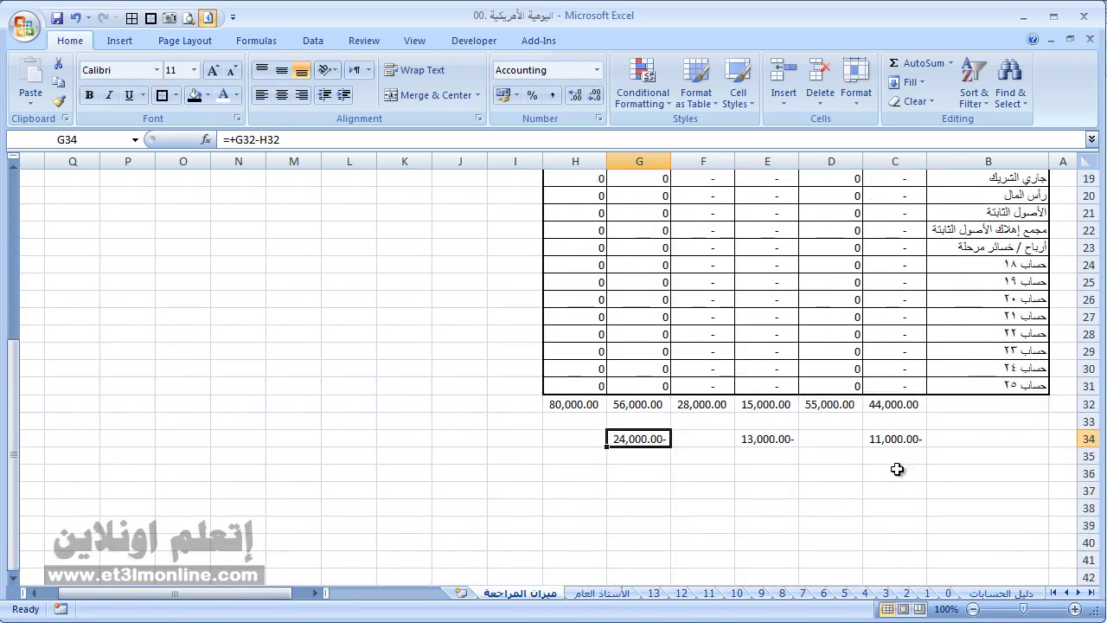
pyautogui.scroll(1, 897, 469)
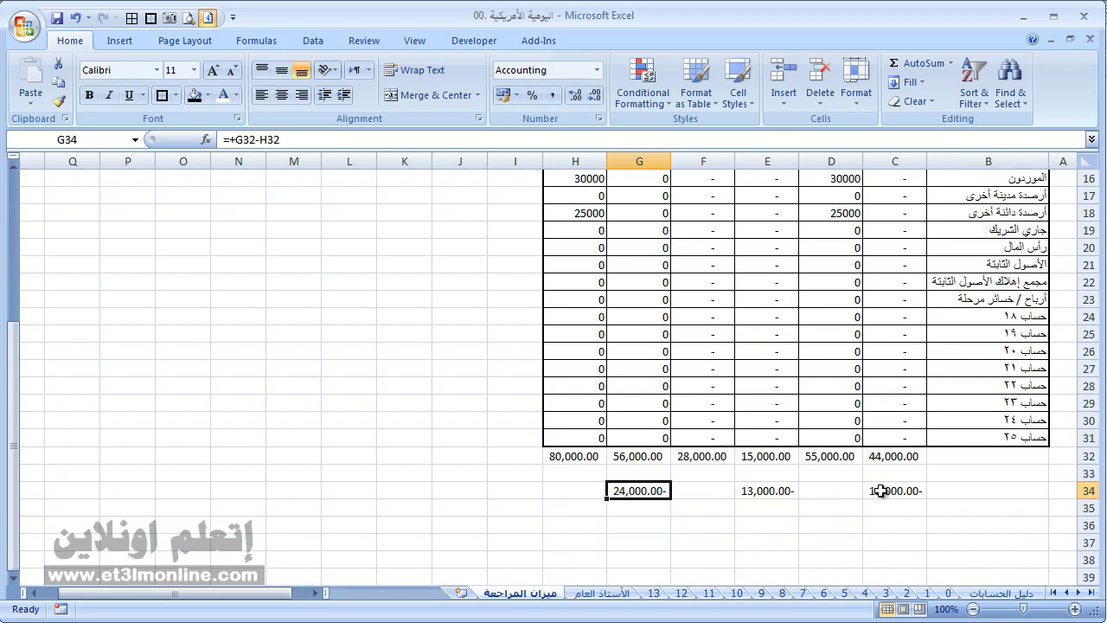
pyautogui.scroll(4, 875, 480)
pyautogui.scroll(1, 875, 480)
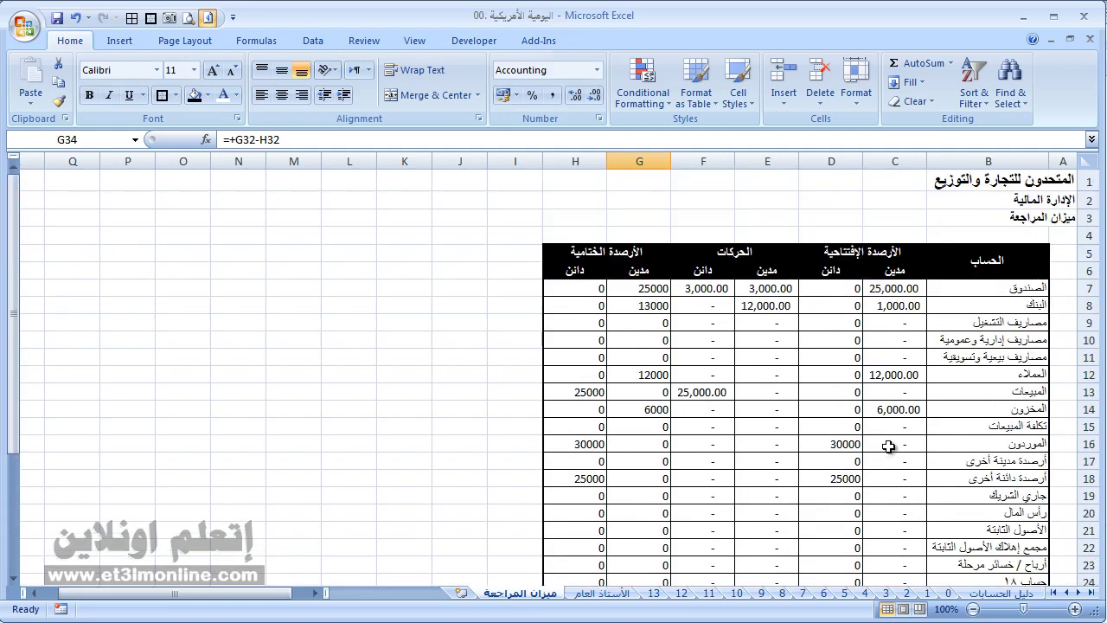
pyautogui.click(1058, 182)
pyautogui.scroll(-1, 646, 301)
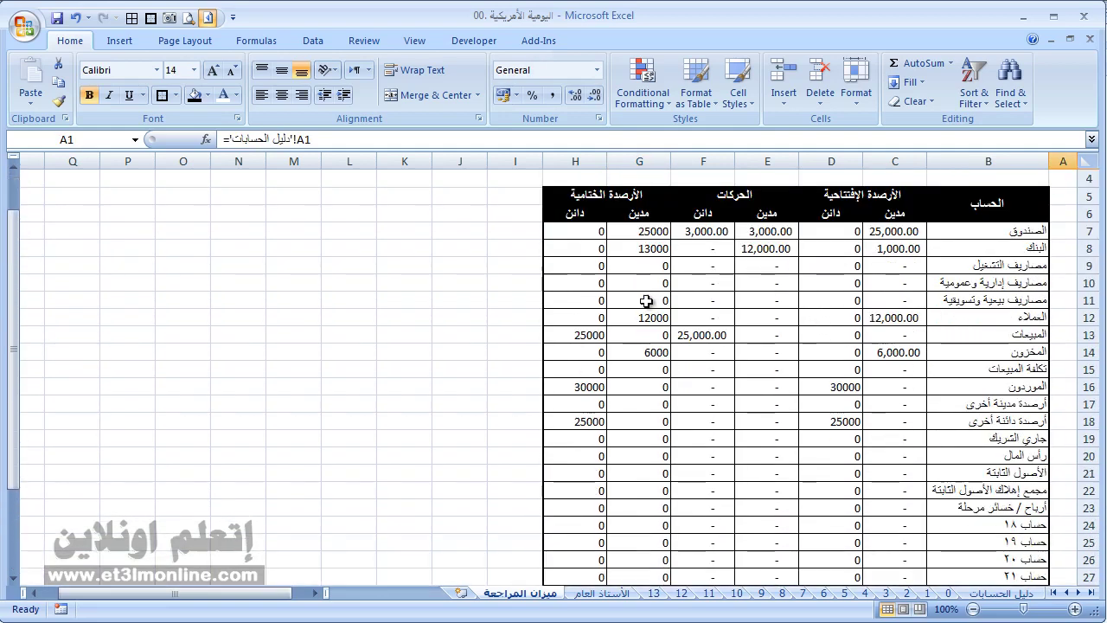
pyautogui.scroll(-5, 644, 307)
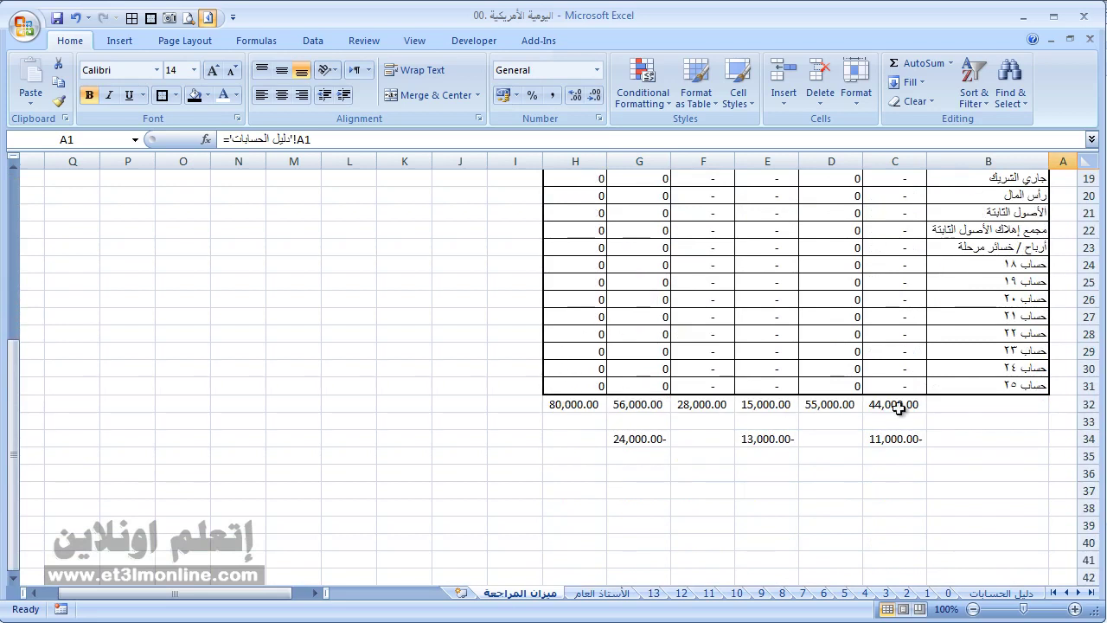
pyautogui.click(976, 400)
pyautogui.write('hgY')
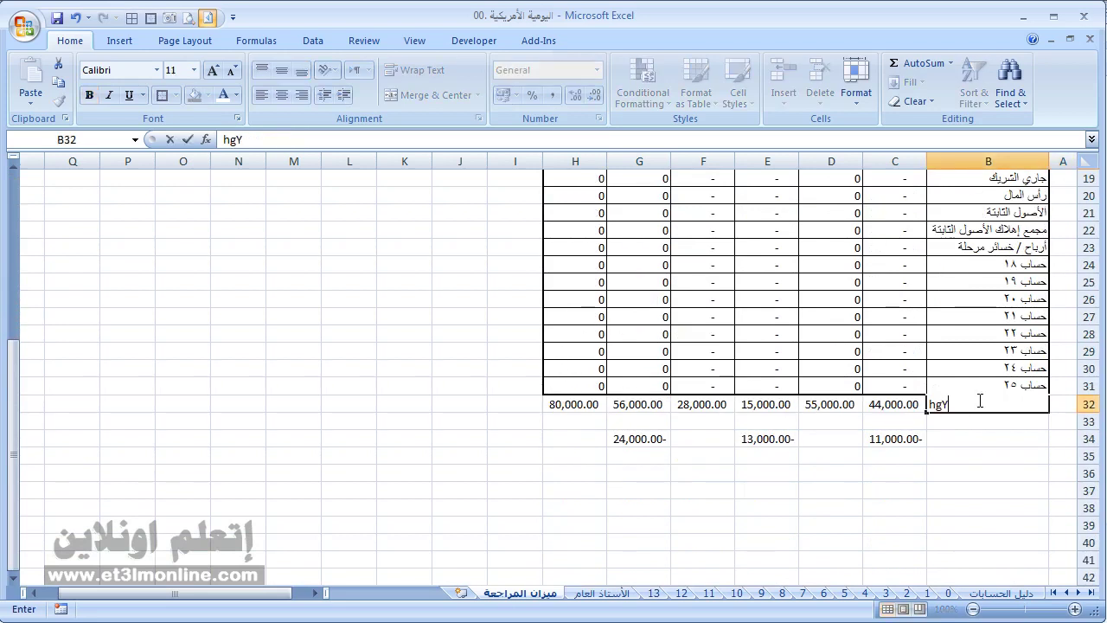
pyautogui.press('BackSpace')
pyautogui.press('BackSpace')
pyautogui.press('BackSpace')
pyautogui.hotkey('alt', 'shift')
pyautogui.write('الإجمالي')
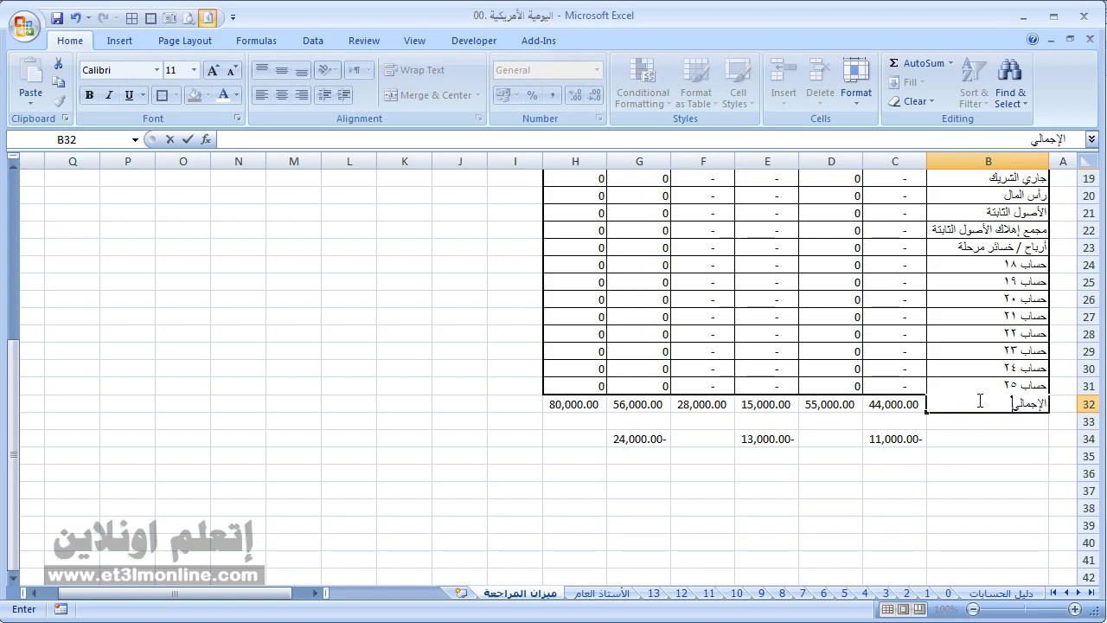
pyautogui.hotkey('ctrl', 'Return')
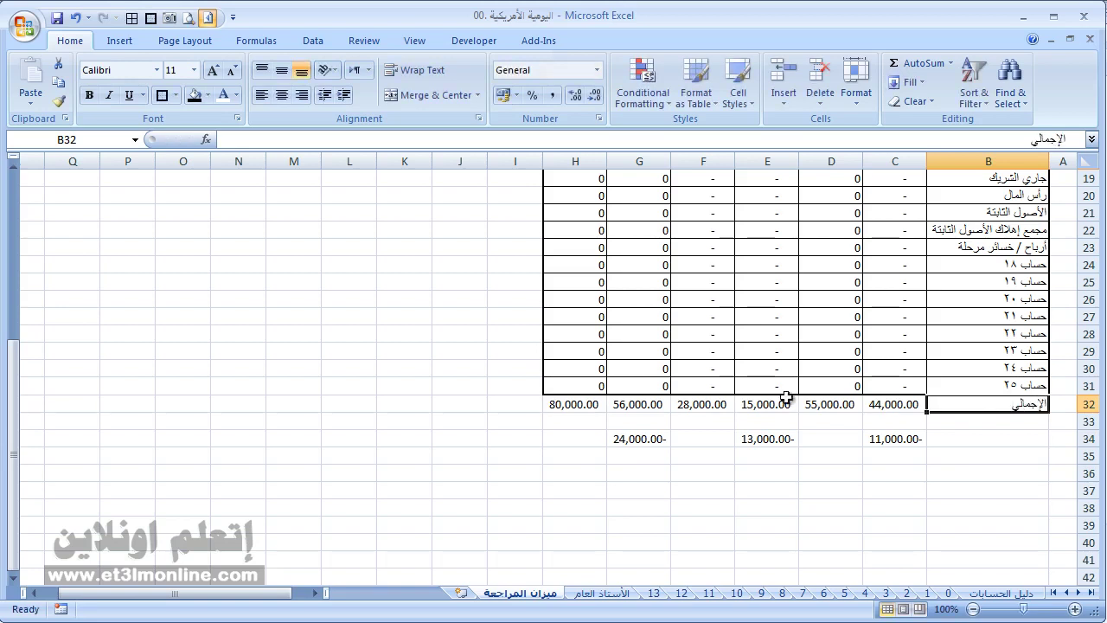
# Step: Give totals row B32:H32 a grey fill, a centred label and bold text
pyautogui.keyDown('shift'); pyautogui.click(588, 402); pyautogui.keyUp('shift')
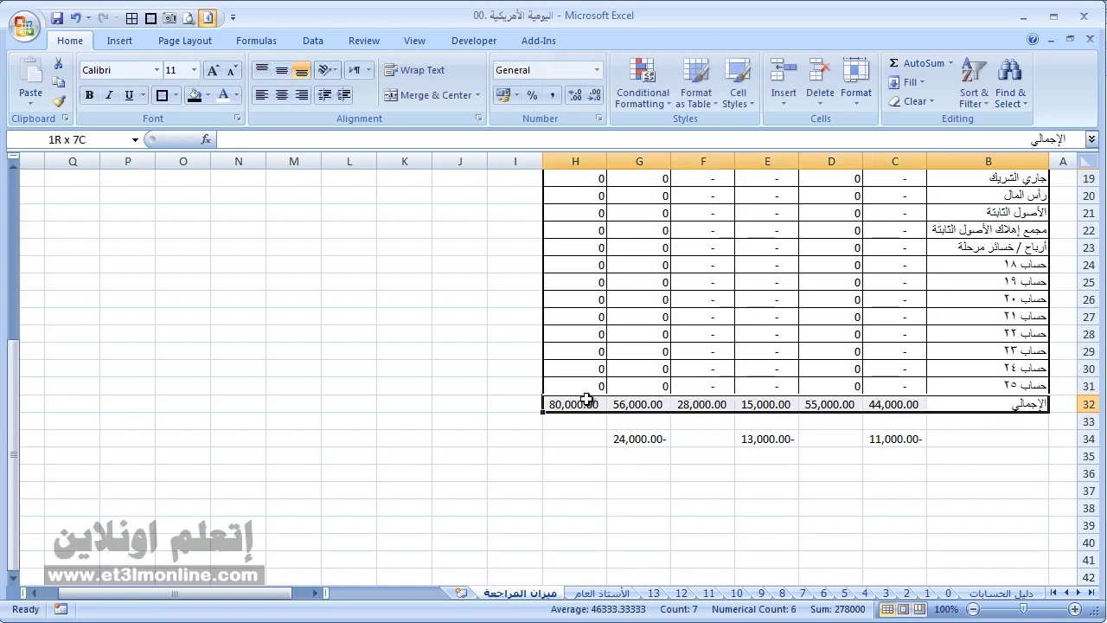
pyautogui.click(209, 95)
pyautogui.click(196, 159)
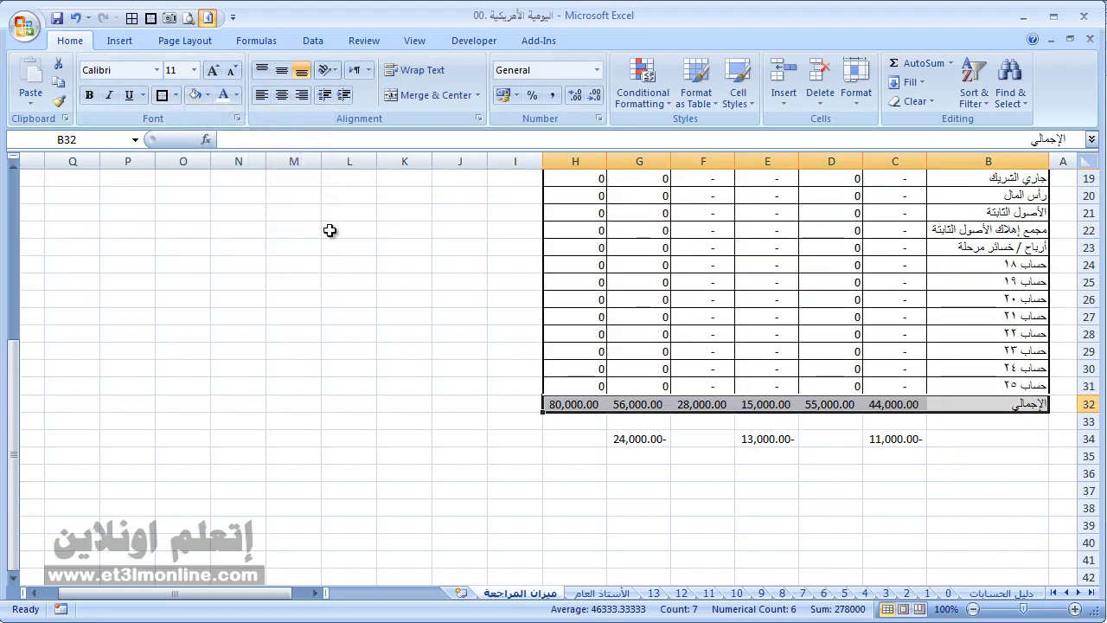
pyautogui.click(281, 70)
pyautogui.click(281, 95)
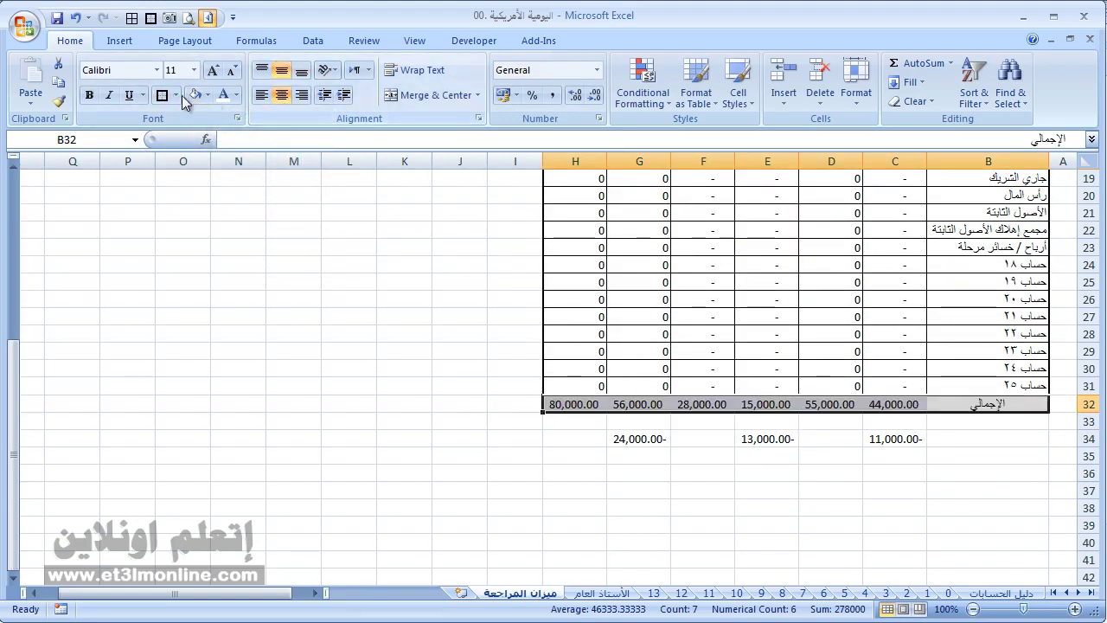
pyautogui.click(90, 95)
pyautogui.click(629, 261)
# Step: Reapply borders to the whole table from the Quick Access Toolbar
pyautogui.hotkey('ctrl', 'a')
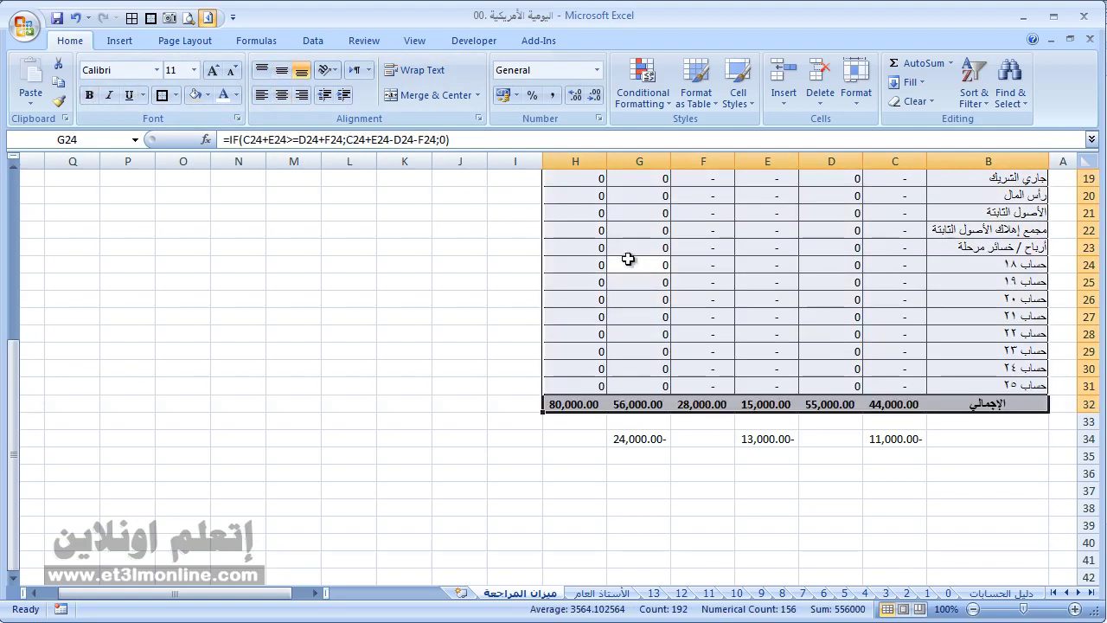
pyautogui.click(131, 17)
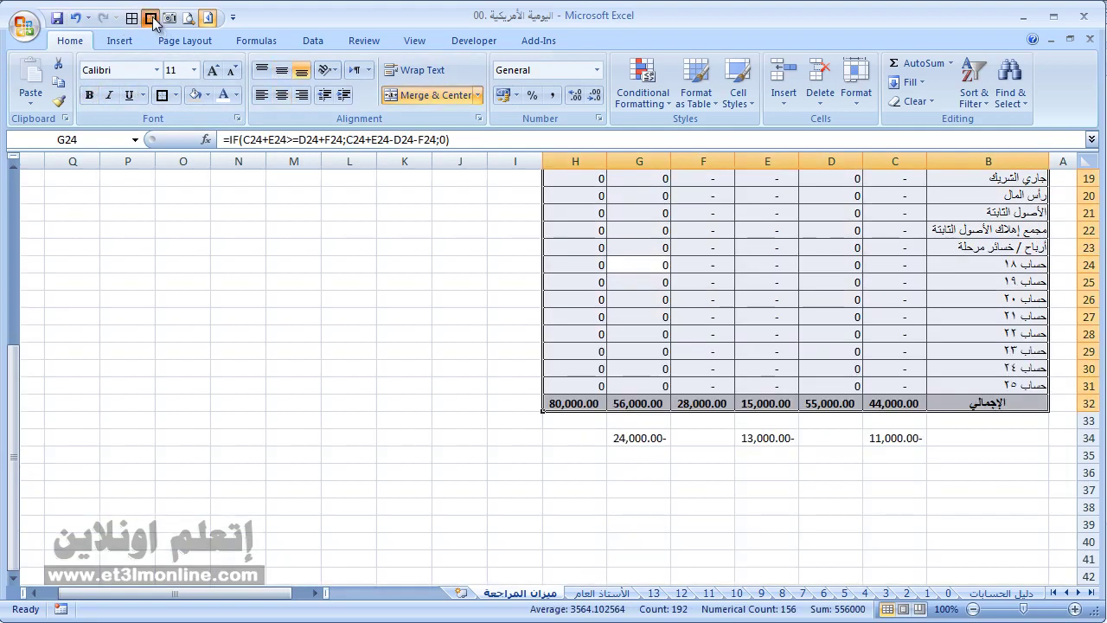
pyautogui.click(153, 18)
pyautogui.click(655, 313)
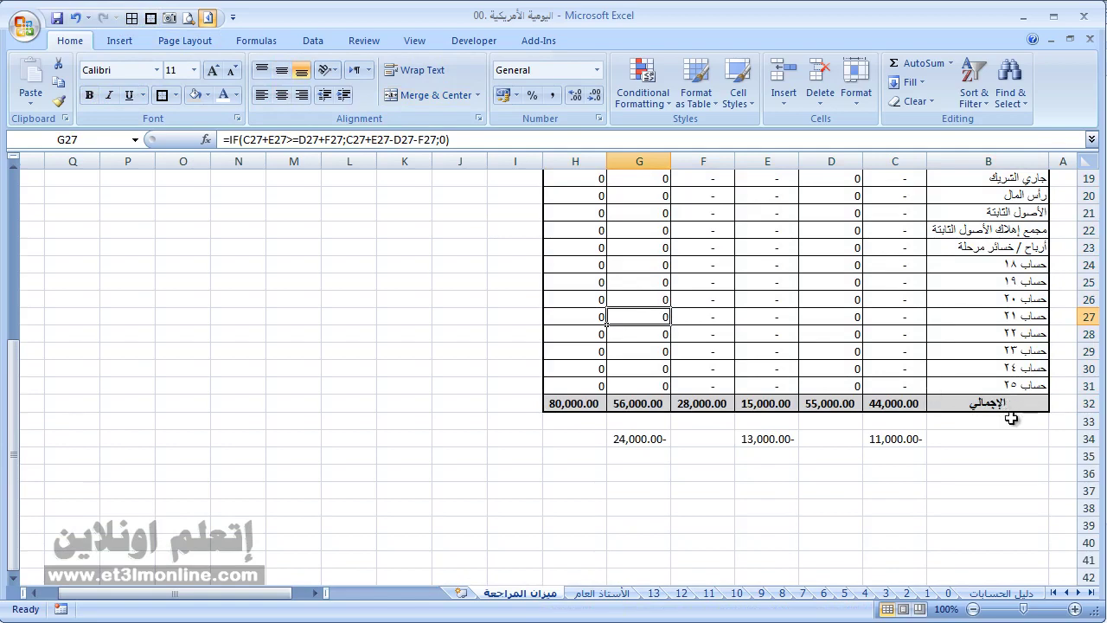
# Step: Select the trial balance range A1:H32
pyautogui.scroll(3, 902, 338)
pyautogui.scroll(3, 902, 338)
pyautogui.click(1070, 190)
pyautogui.scroll(-4, 750, 346)
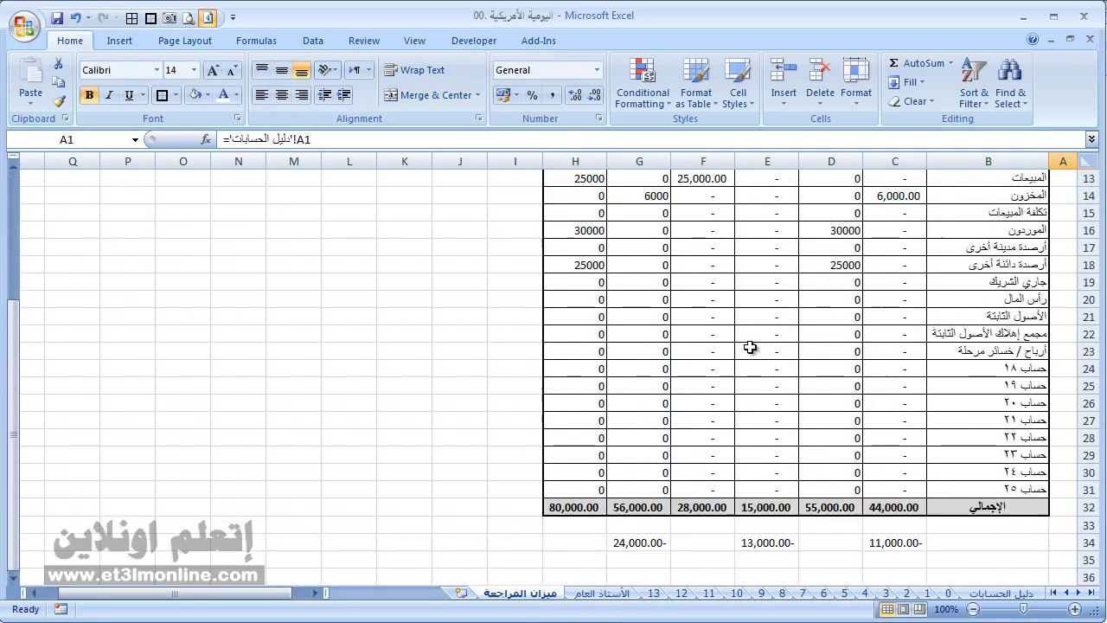
pyautogui.scroll(-1, 750, 347)
pyautogui.keyDown('shift'); pyautogui.click(573, 453); pyautogui.keyUp('shift')
# Step: Set the selected A1:H32 range as the sheet's print area
pyautogui.click(166, 46)
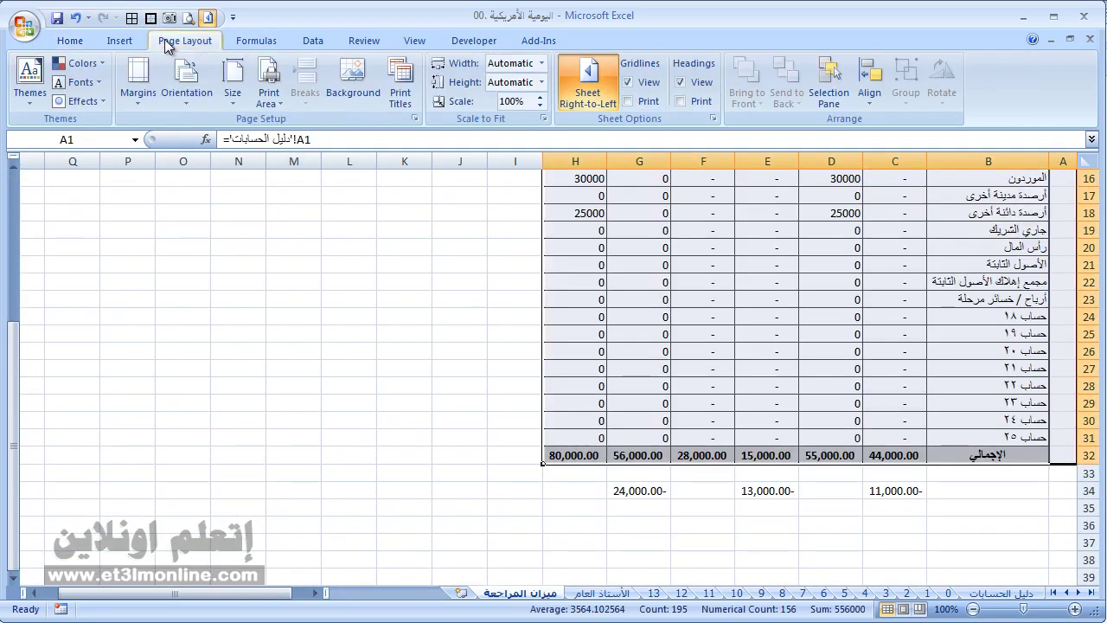
pyautogui.click(268, 95)
pyautogui.click(298, 118)
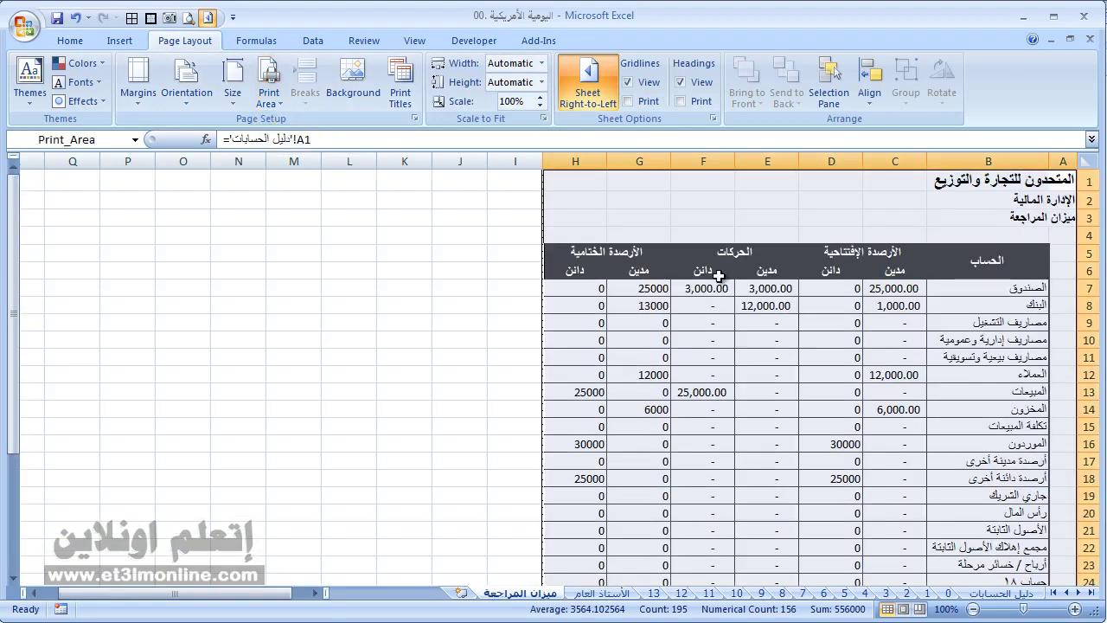
pyautogui.scroll(-6, 718, 276)
pyautogui.scroll(6, 720, 279)
# Step: Check in Print Preview that the table fits on one page
pyautogui.hotkey('ctrl', 'F2')
pyautogui.click(739, 336)
pyautogui.scroll(-3, 741, 338)
pyautogui.scroll(3, 748, 349)
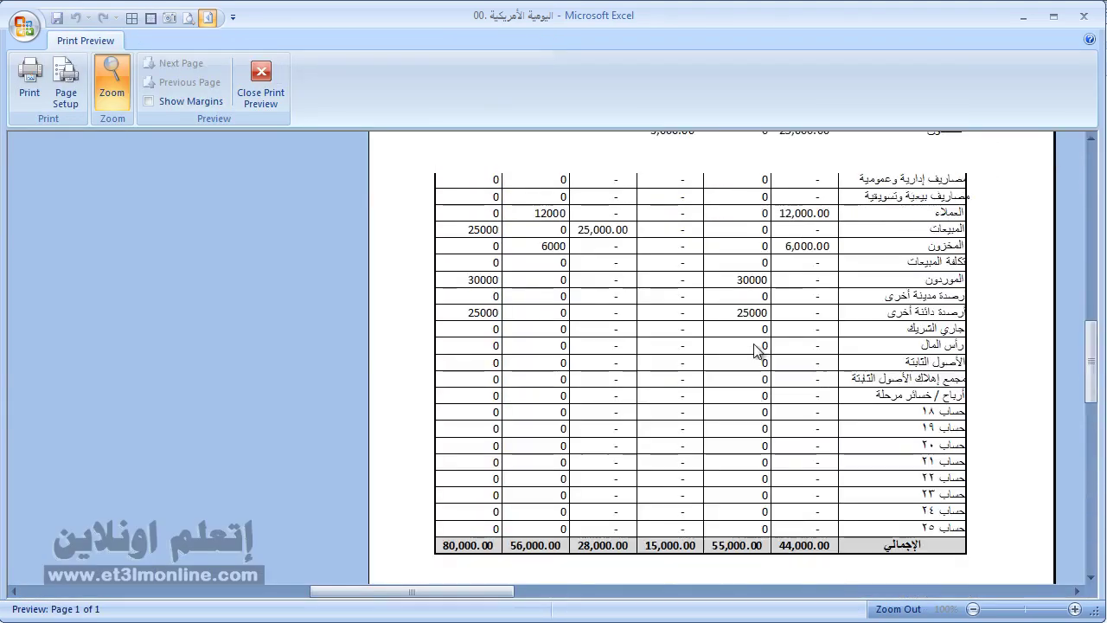
pyautogui.scroll(3, 752, 349)
pyautogui.scroll(3, 755, 350)
pyautogui.scroll(-4, 766, 354)
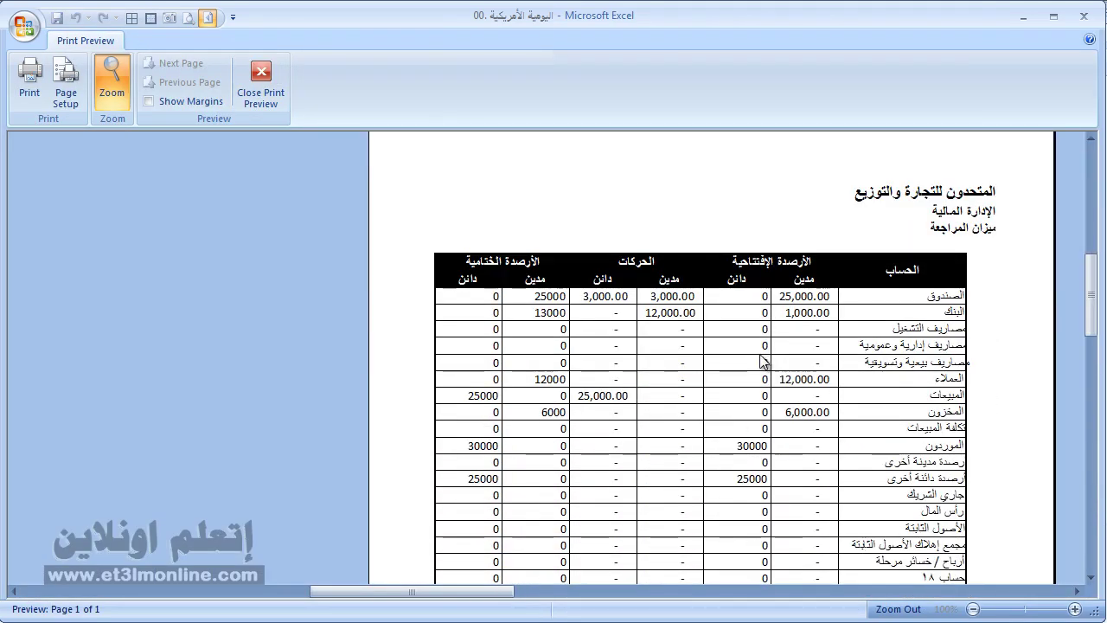
pyautogui.click(260, 82)
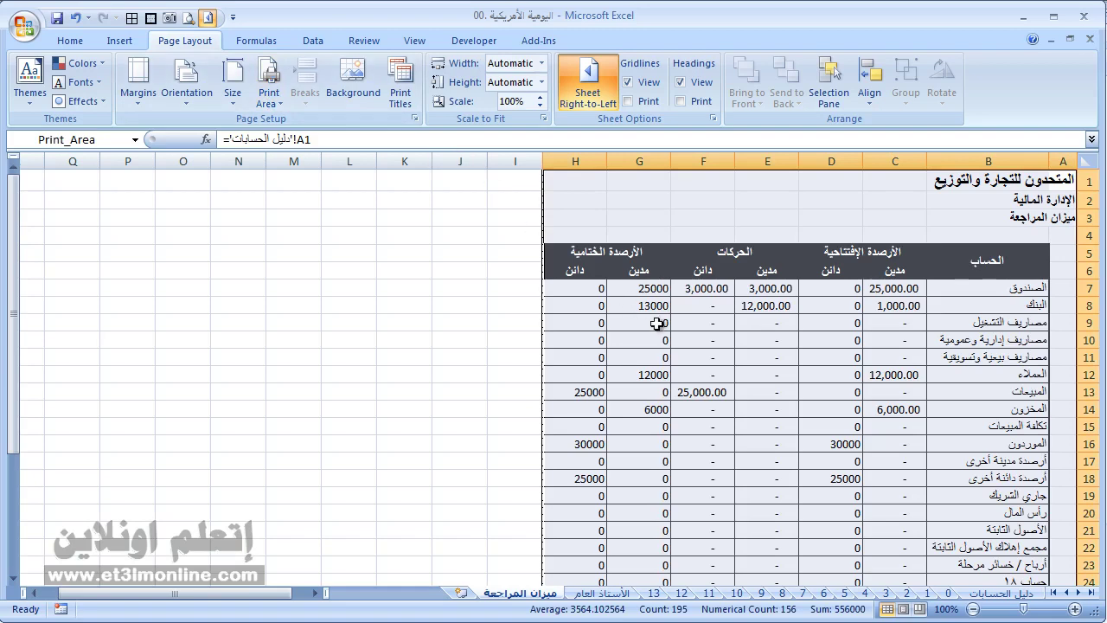
pyautogui.click(671, 212)
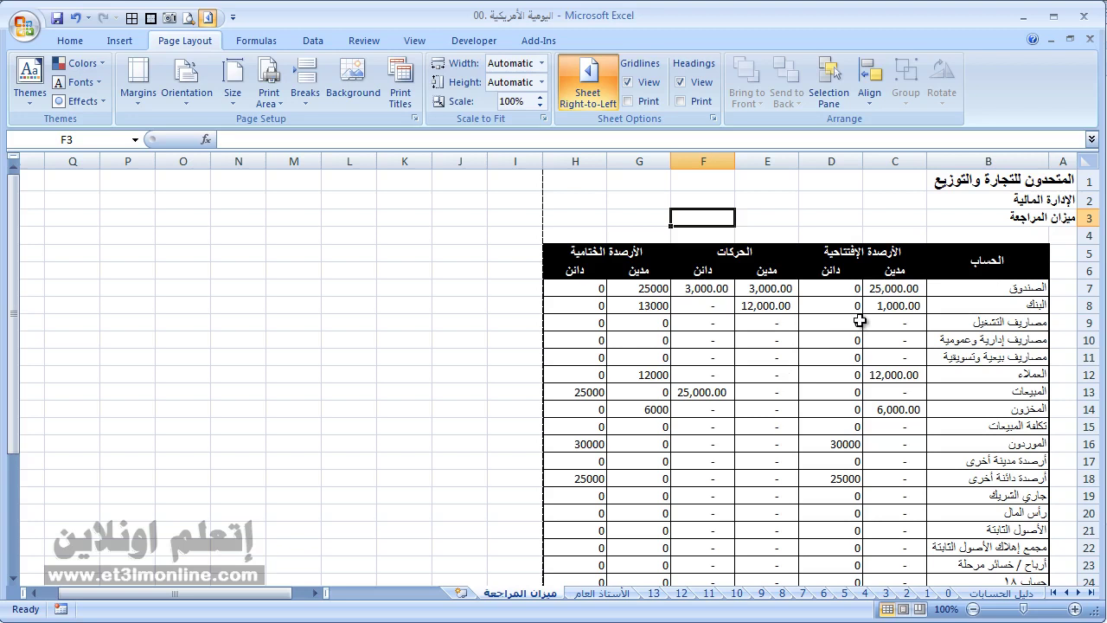
pyautogui.click(858, 289)
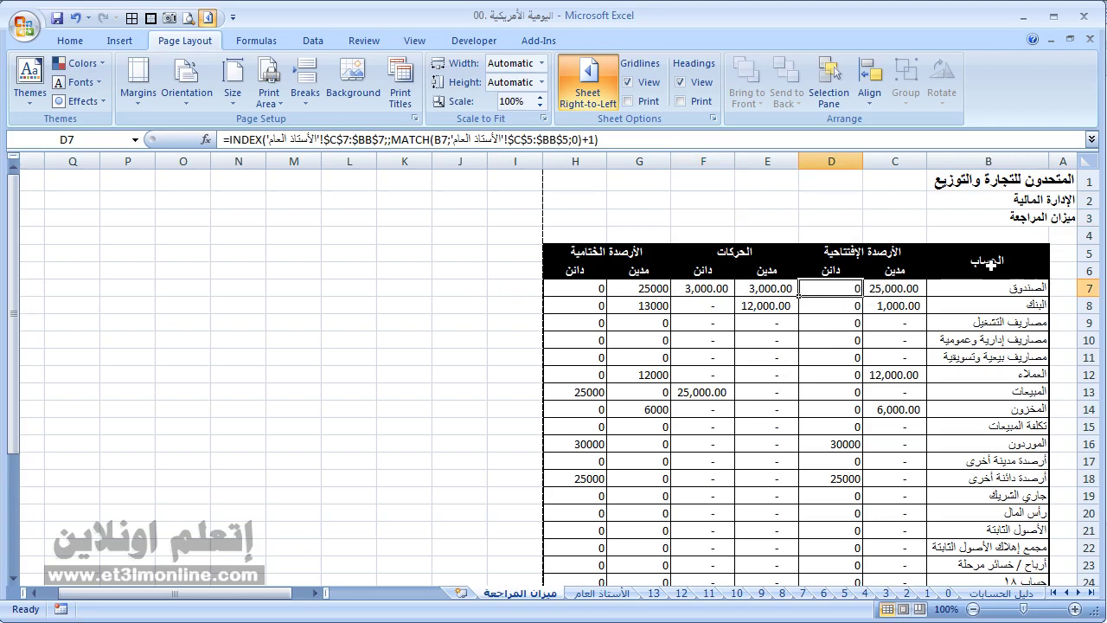
# Step: Copy the table block B5:H13 to K5 and clear the copied figures
pyautogui.moveTo(1003, 259); pyautogui.dragTo(594, 384)
pyautogui.hotkey('ctrl', 'c')
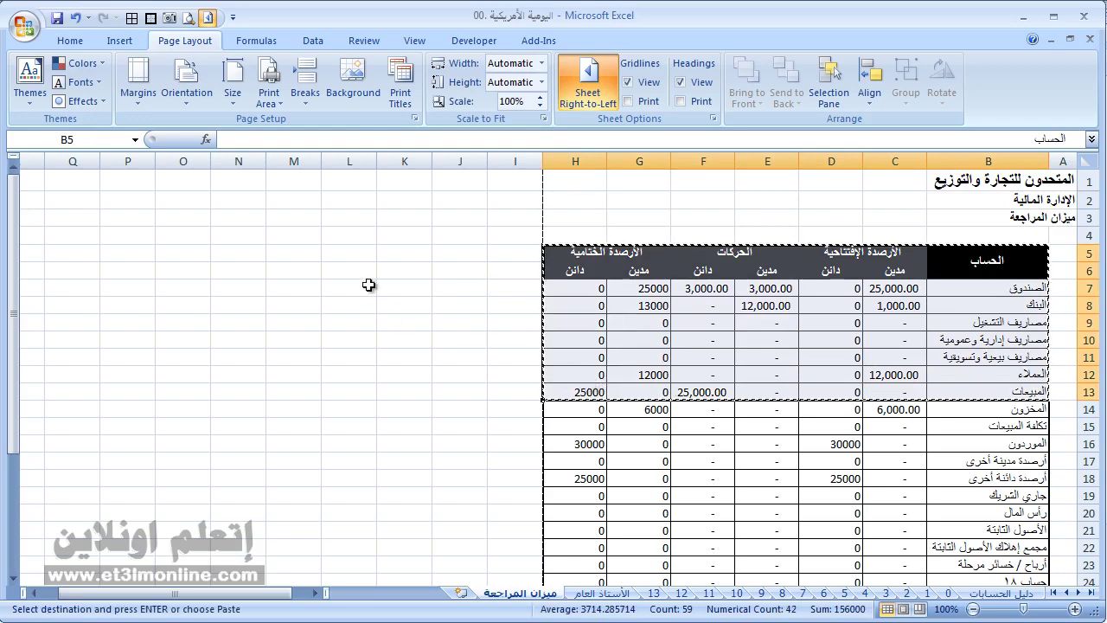
pyautogui.click(387, 258)
pyautogui.hotkey('ctrl', 'v')
pyautogui.moveTo(353, 291)
pyautogui.mouseDown()
pyautogui.moveTo(93, 380)
pyautogui.moveTo(95, 392)
pyautogui.mouseUp()
pyautogui.press('Delete')
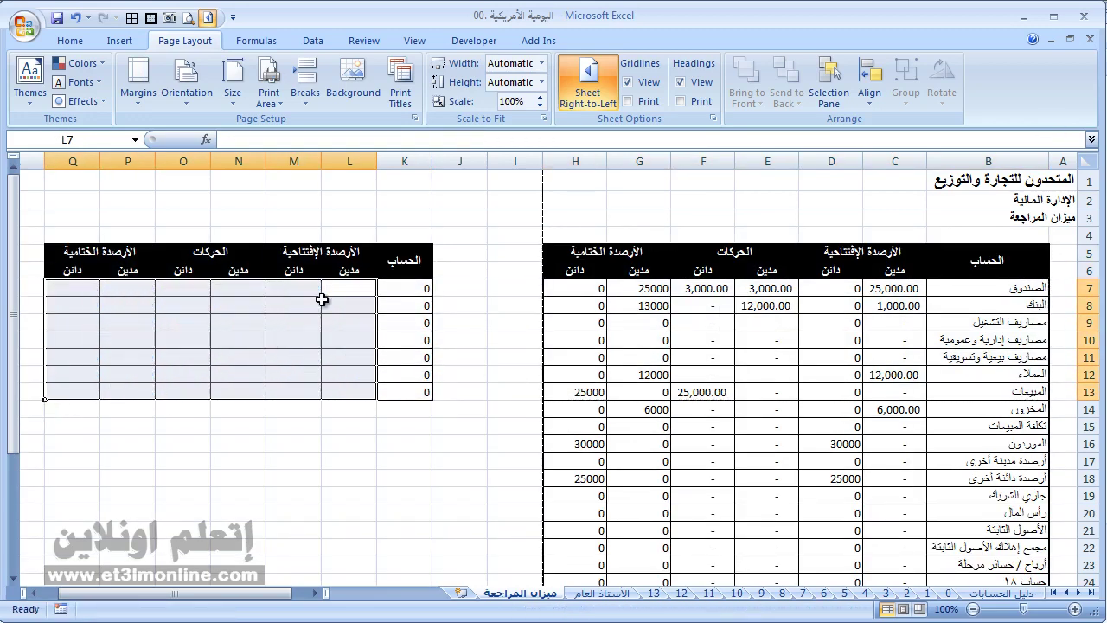
pyautogui.click(355, 285)
# Step: Paste the account names from B7:B14 into K7 as plain values
pyautogui.moveTo(1014, 294); pyautogui.dragTo(932, 400)
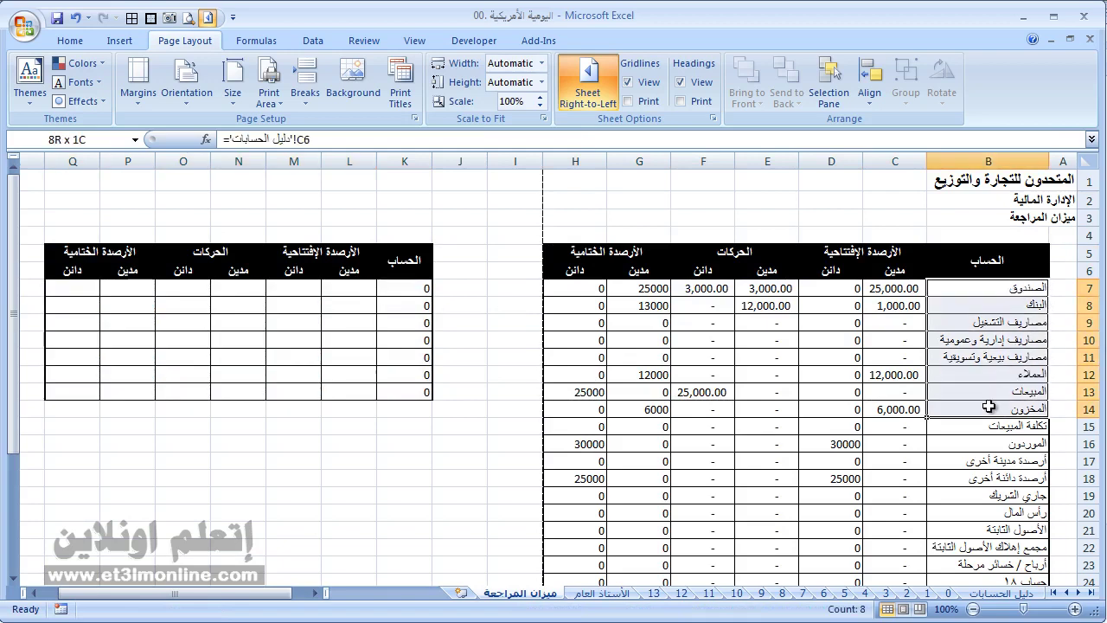
pyautogui.hotkey('ctrl', 'c')
pyautogui.click(390, 289)
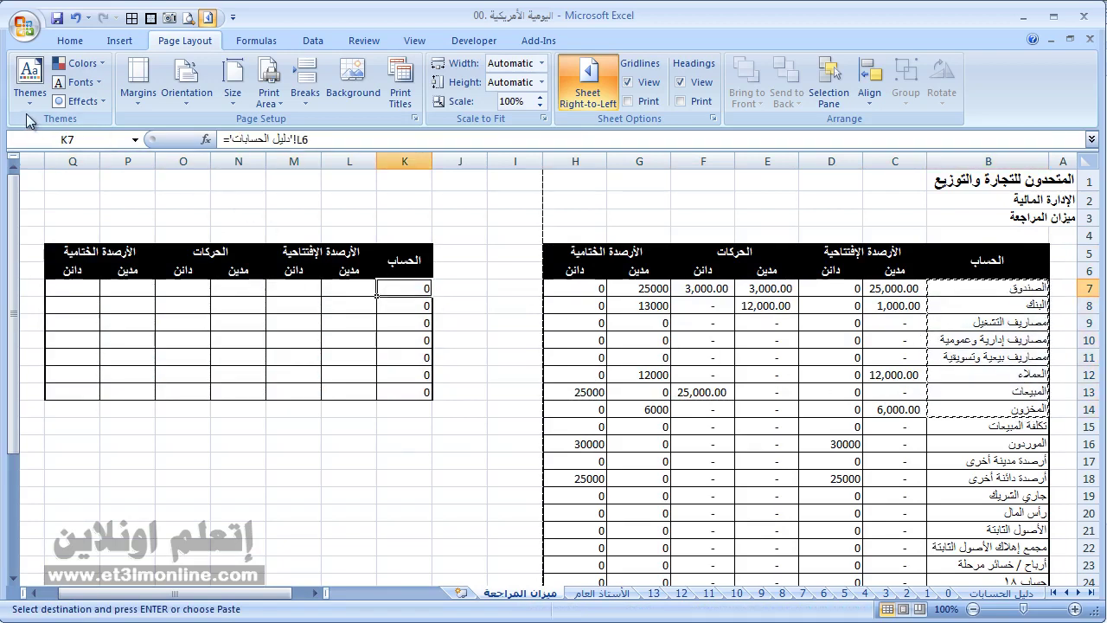
pyautogui.click(69, 41)
pyautogui.click(31, 102)
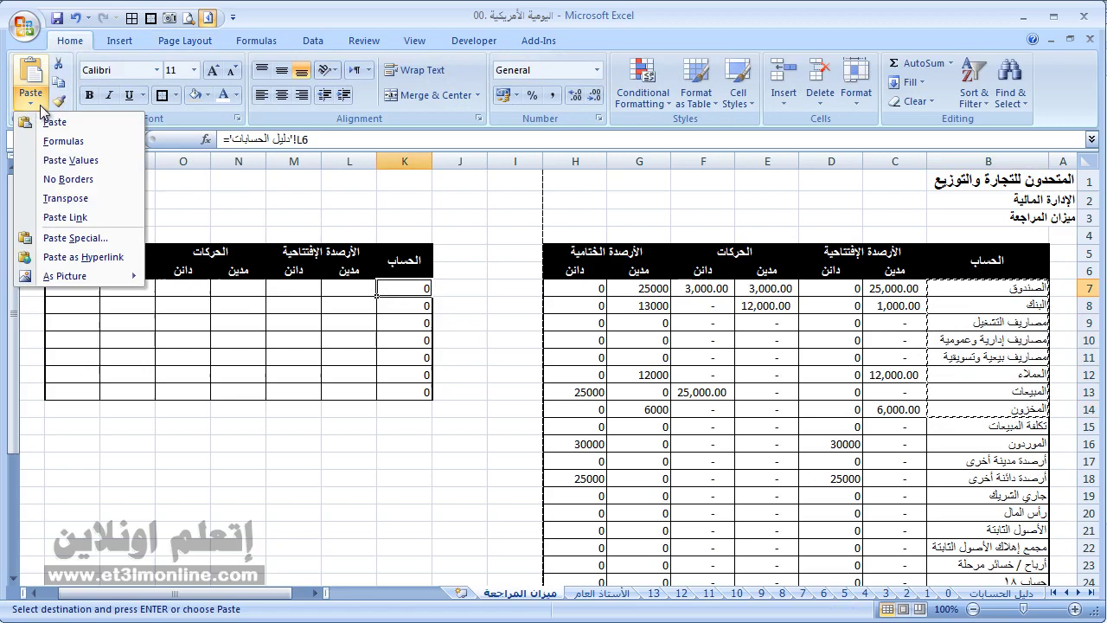
pyautogui.click(52, 155)
pyautogui.click(354, 294)
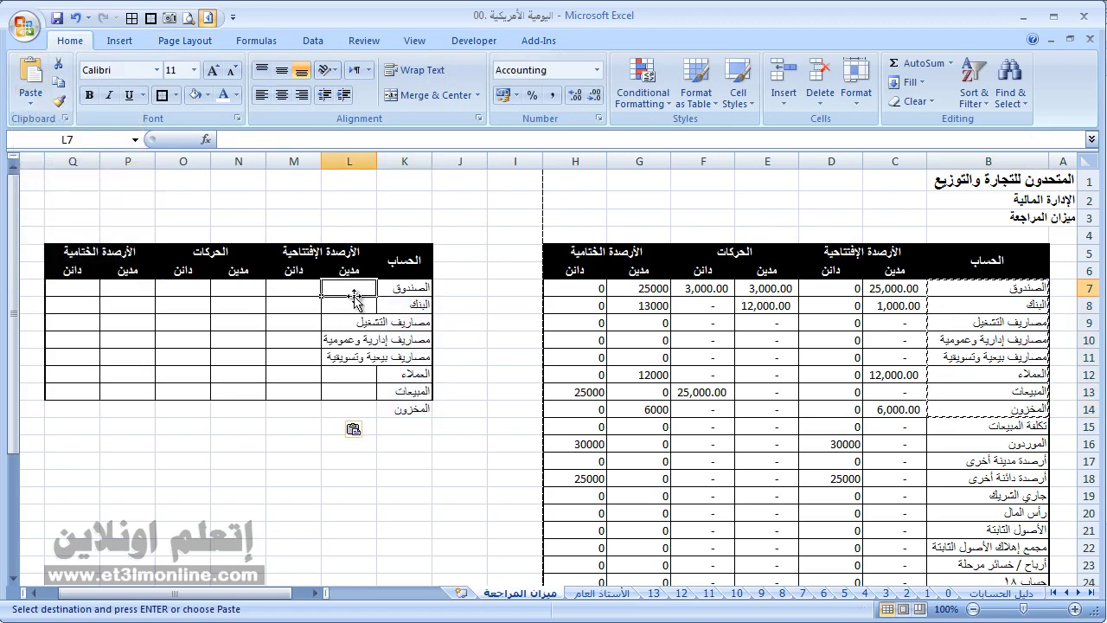
# Step: Link L7 and L8 to الأستاذ العام ledger cells E7 and G7
pyautogui.write('=')
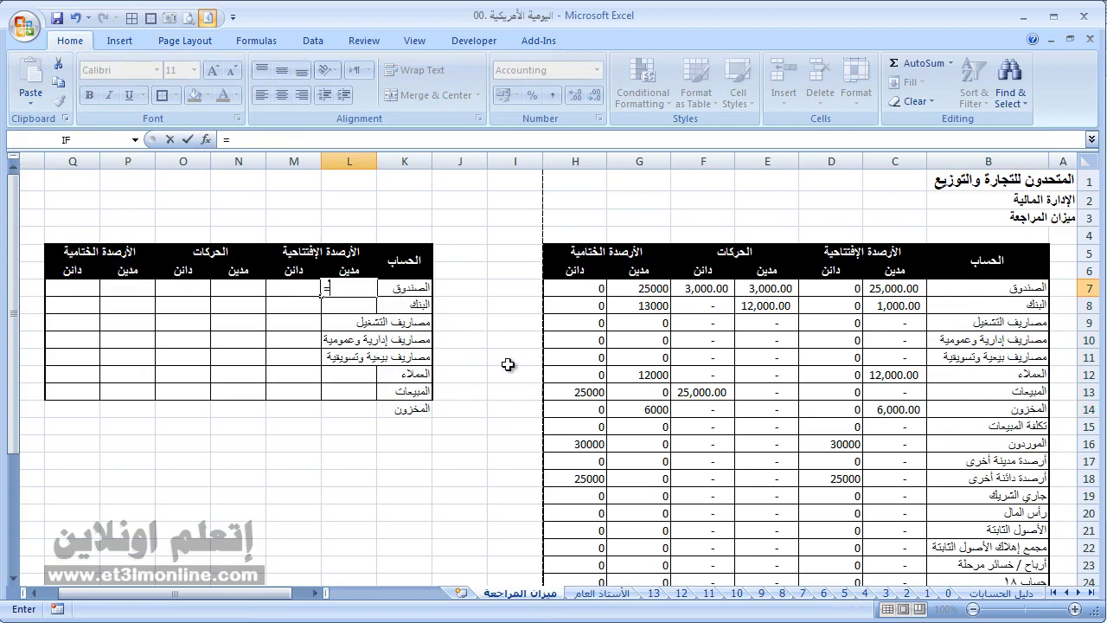
pyautogui.click(596, 593)
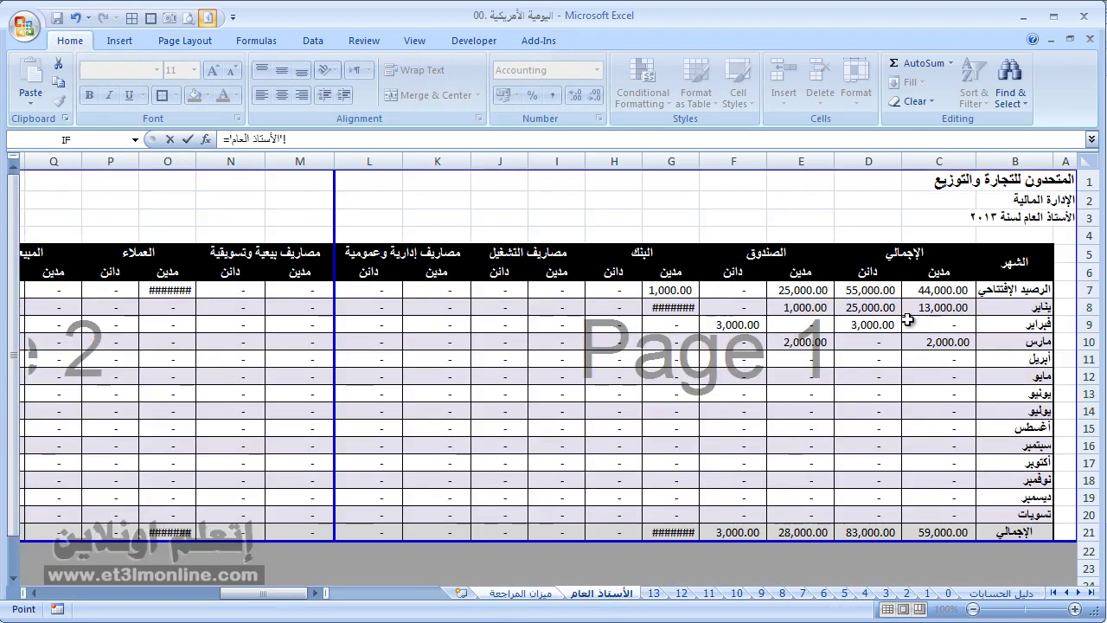
pyautogui.click(804, 292)
pyautogui.press('Return')
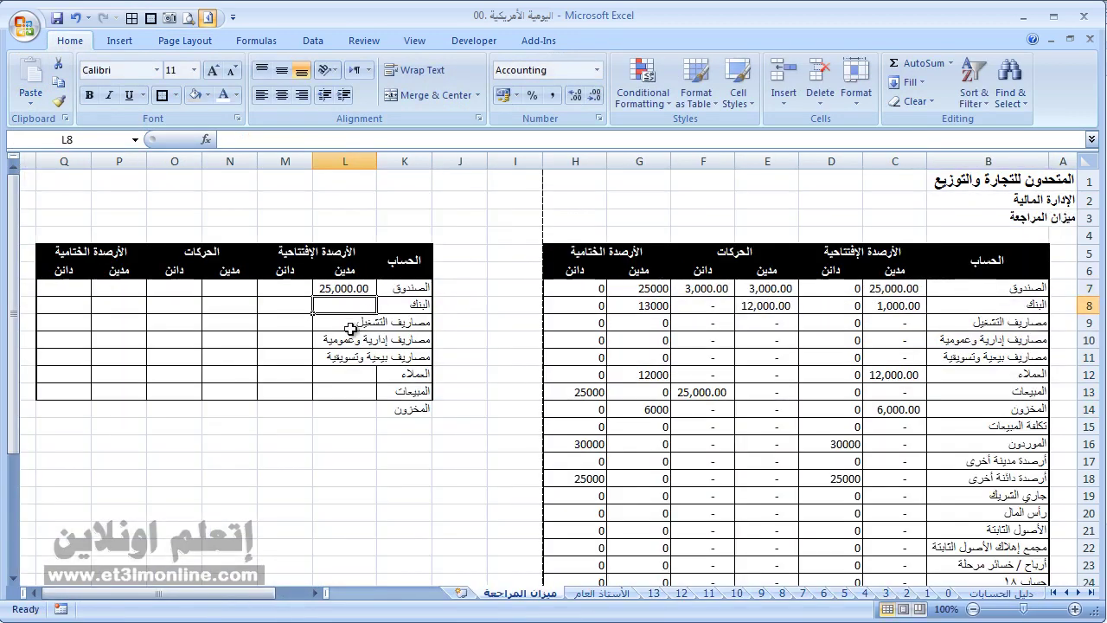
pyautogui.write('=')
pyautogui.click(593, 593)
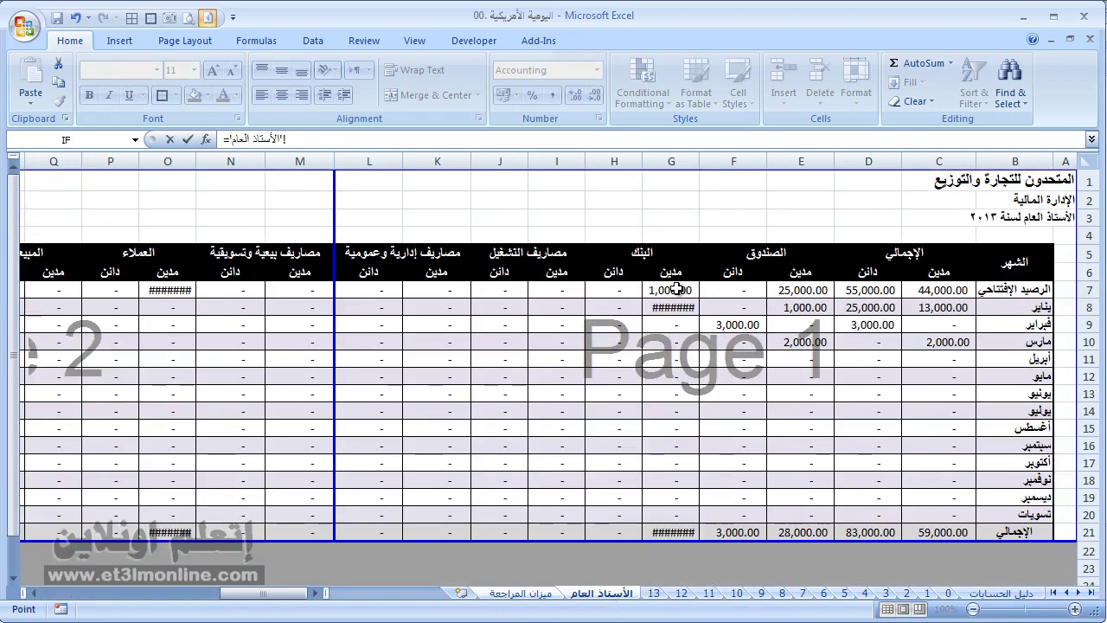
pyautogui.click(677, 288)
pyautogui.press('Return')
# Step: Link L12, the customers balance, to ledger cell O7 on الأستاذ العام
pyautogui.write('=')
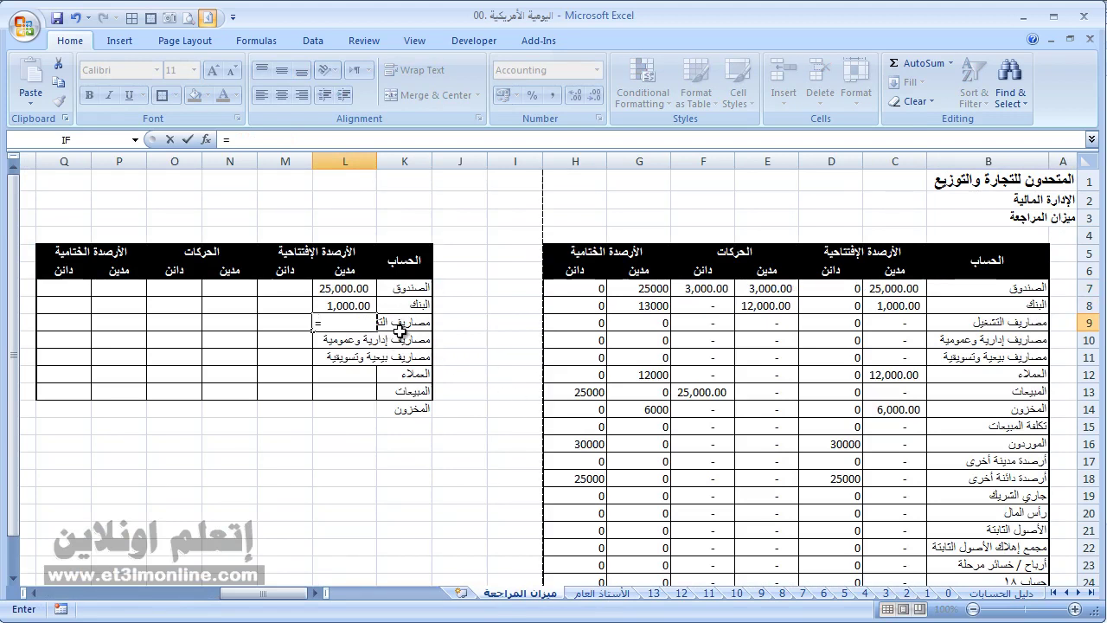
pyautogui.press('Escape')
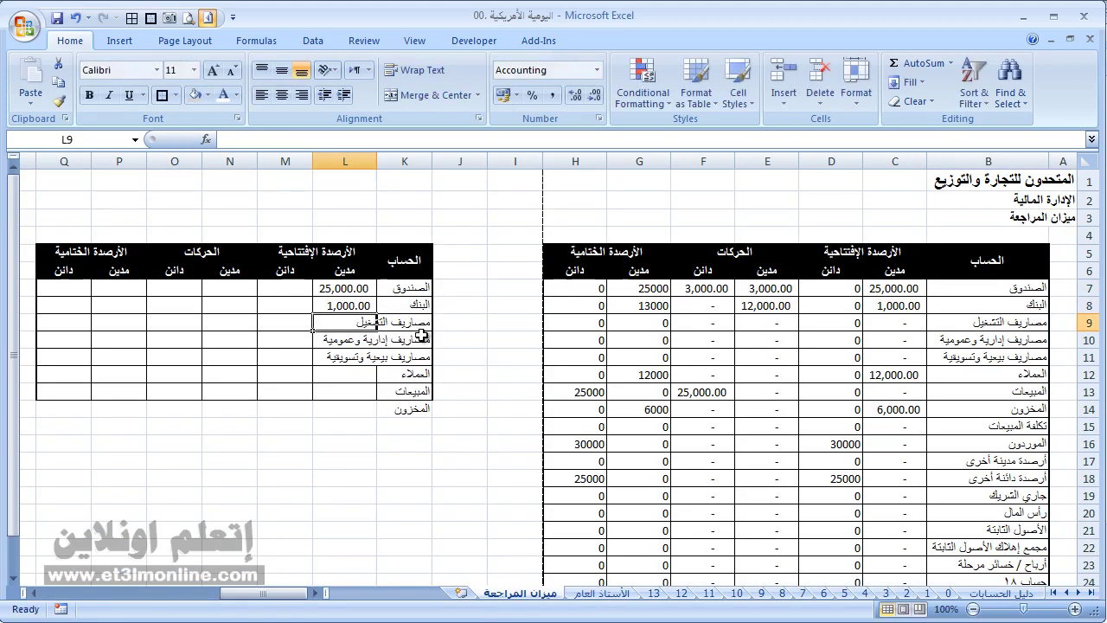
pyautogui.click(352, 371)
pyautogui.write('=')
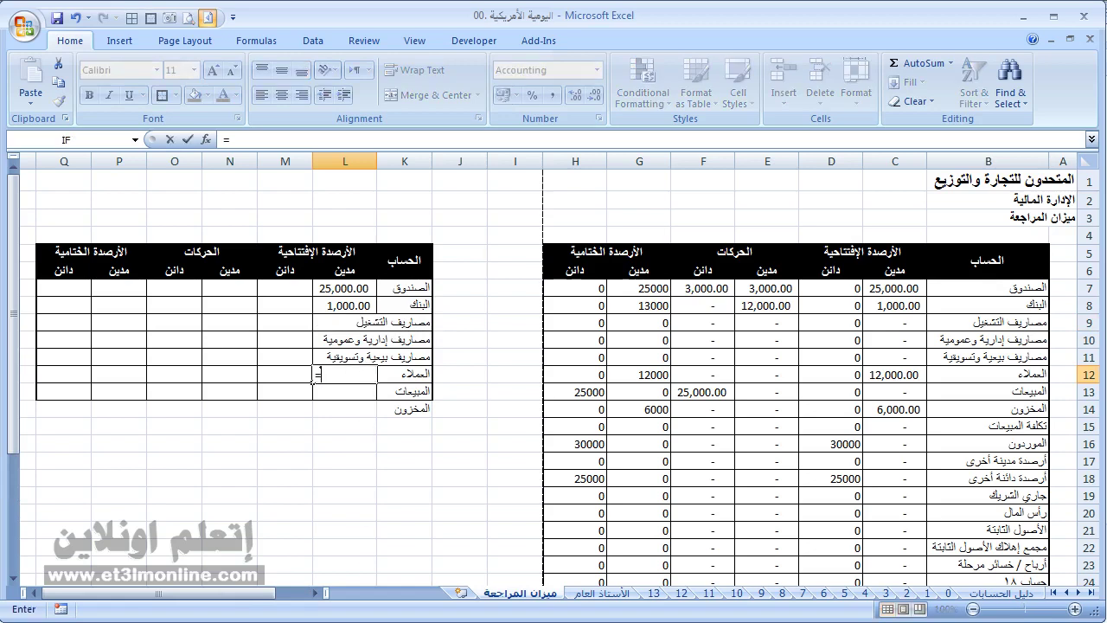
pyautogui.click(597, 594)
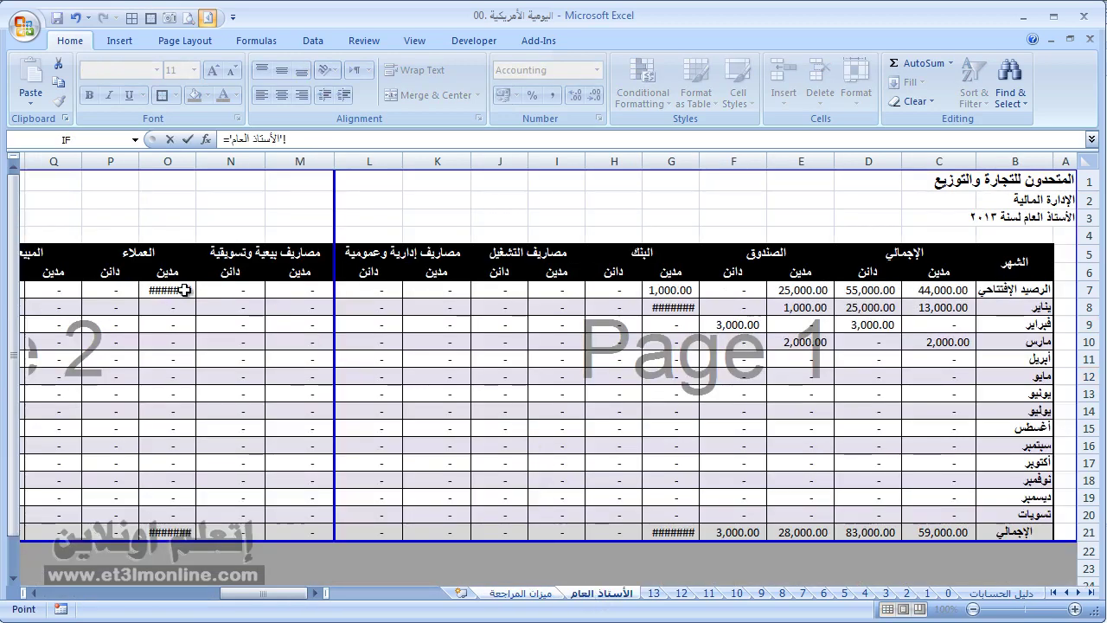
pyautogui.click(177, 291)
pyautogui.press('Return')
# Step: Review the linked opening balances in L7:L13 against the ledger sheet
pyautogui.moveTo(326, 289); pyautogui.dragTo(337, 380)
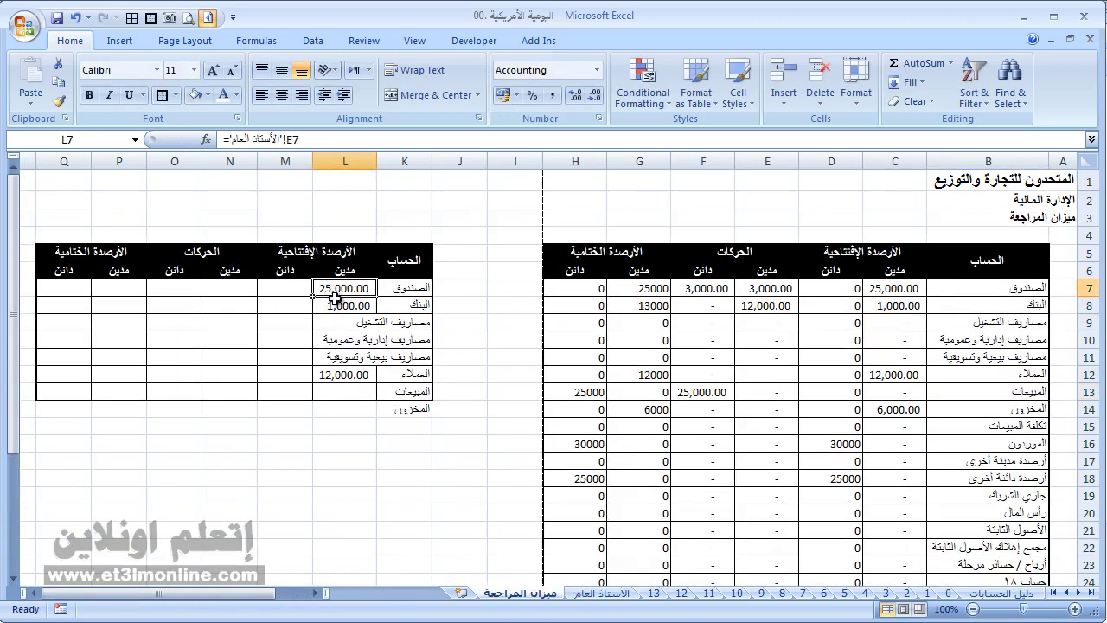
pyautogui.click(307, 389)
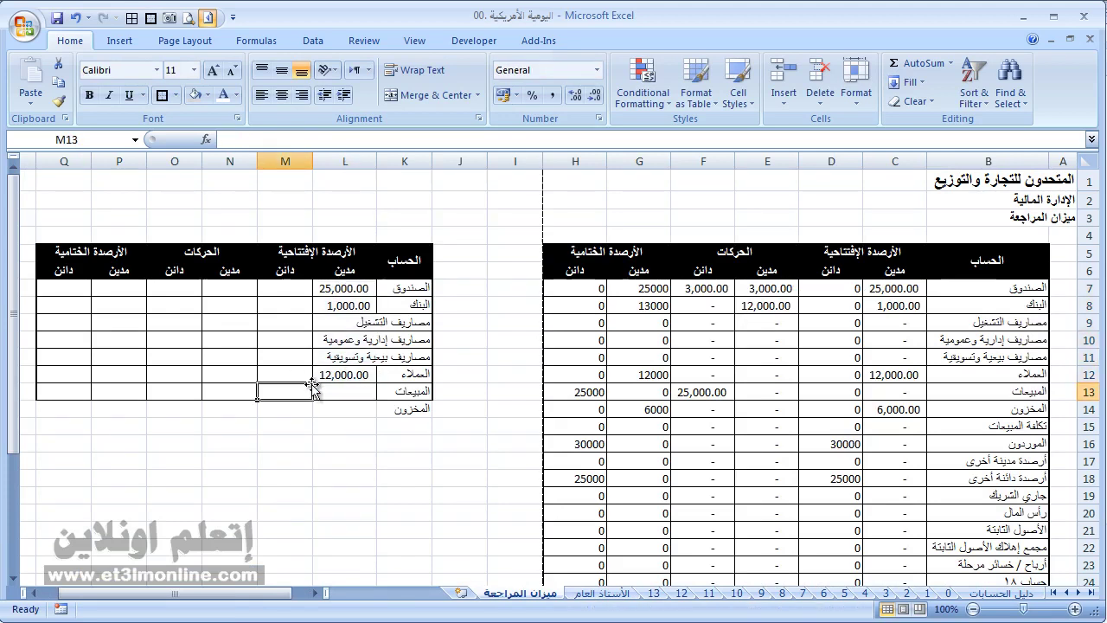
pyautogui.moveTo(331, 289)
pyautogui.mouseDown()
pyautogui.moveTo(336, 391)
pyautogui.moveTo(276, 380)
pyautogui.mouseUp()
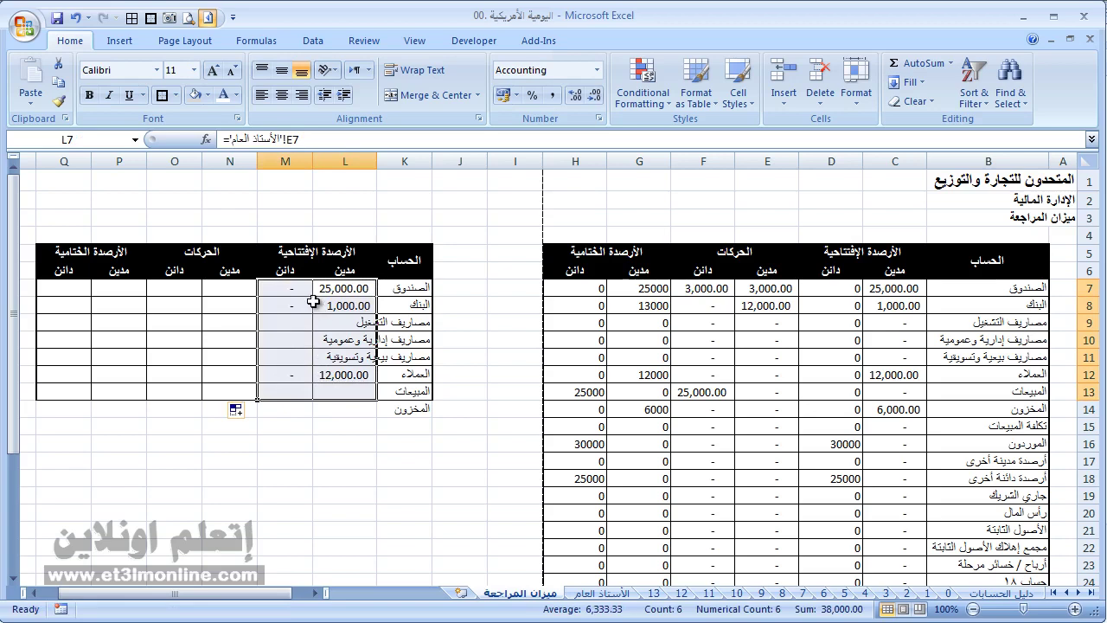
pyautogui.click(236, 288)
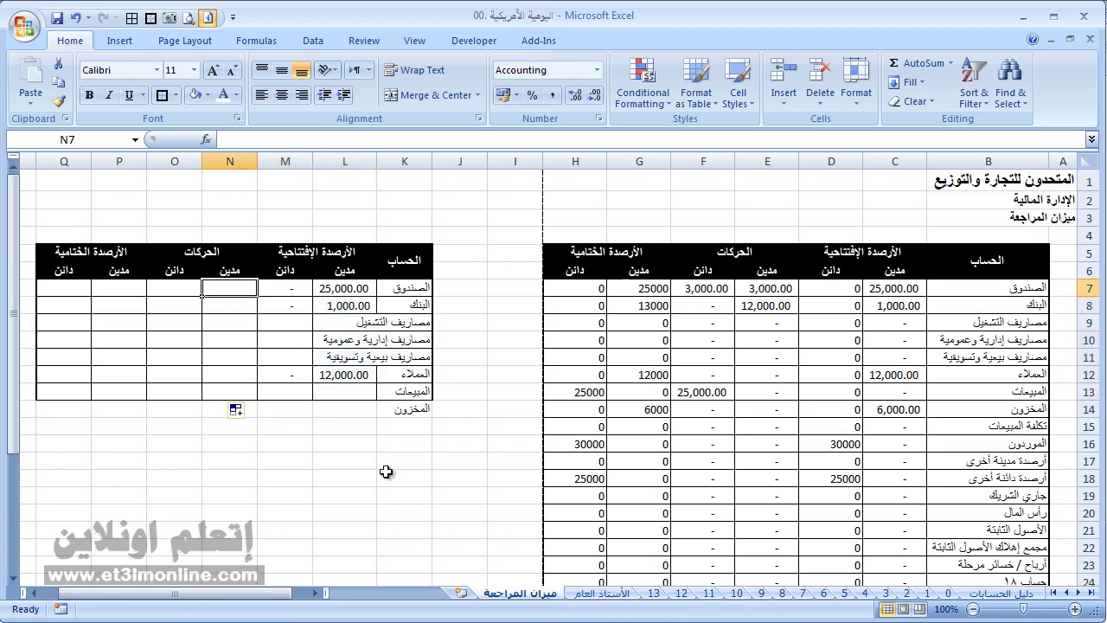
pyautogui.click(597, 594)
pyautogui.click(523, 593)
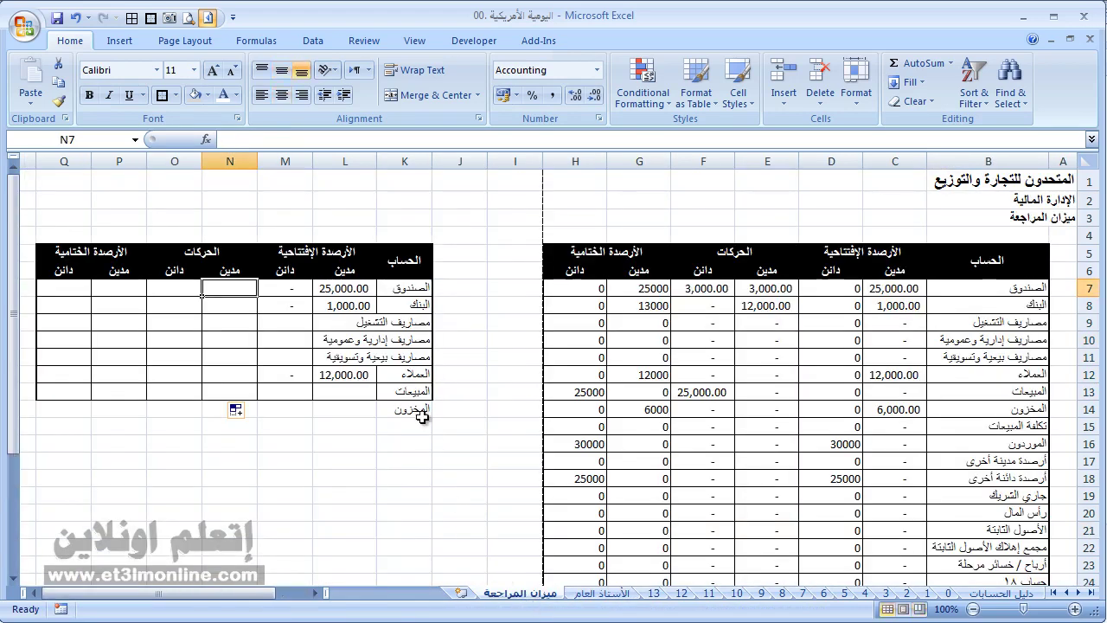